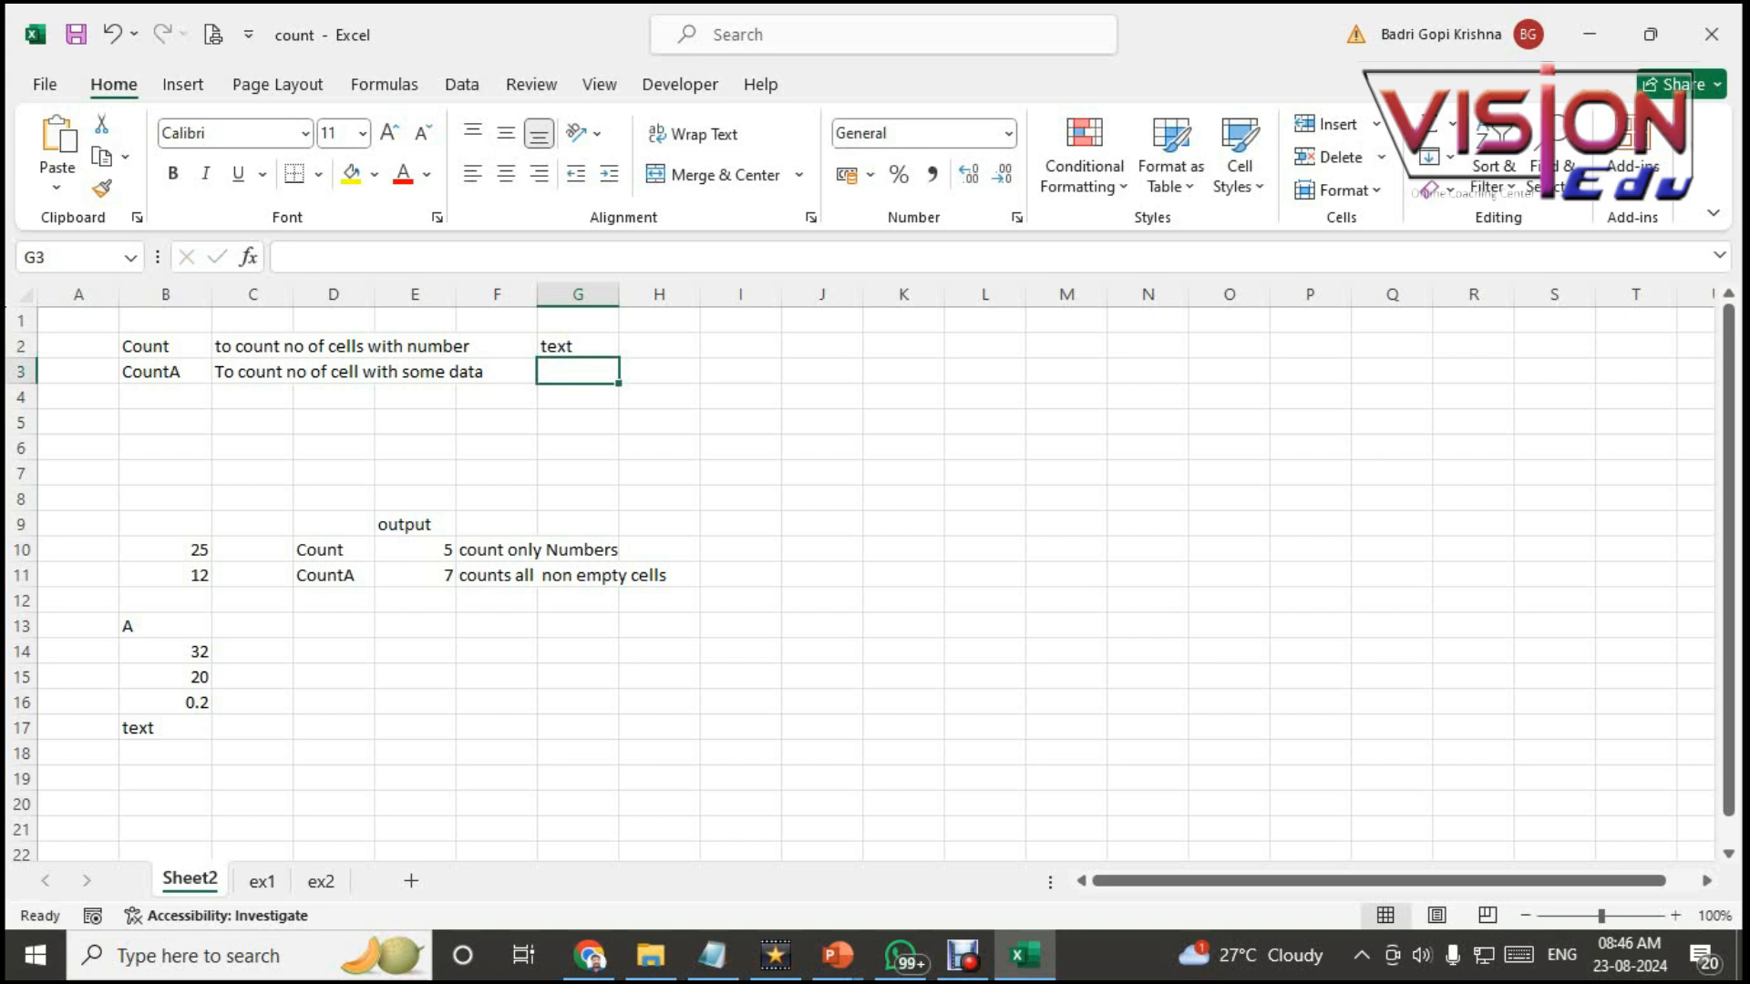
Step: Enter the word Null in cell G3, beside the CountA description
text(Null)
key(Return)
key(Up)
Step: Clear the Count and CountA output values in cells E10 and E11
key(Down)
key(Down)
key(Down)
key(Down)
key(Down)
key(Down)
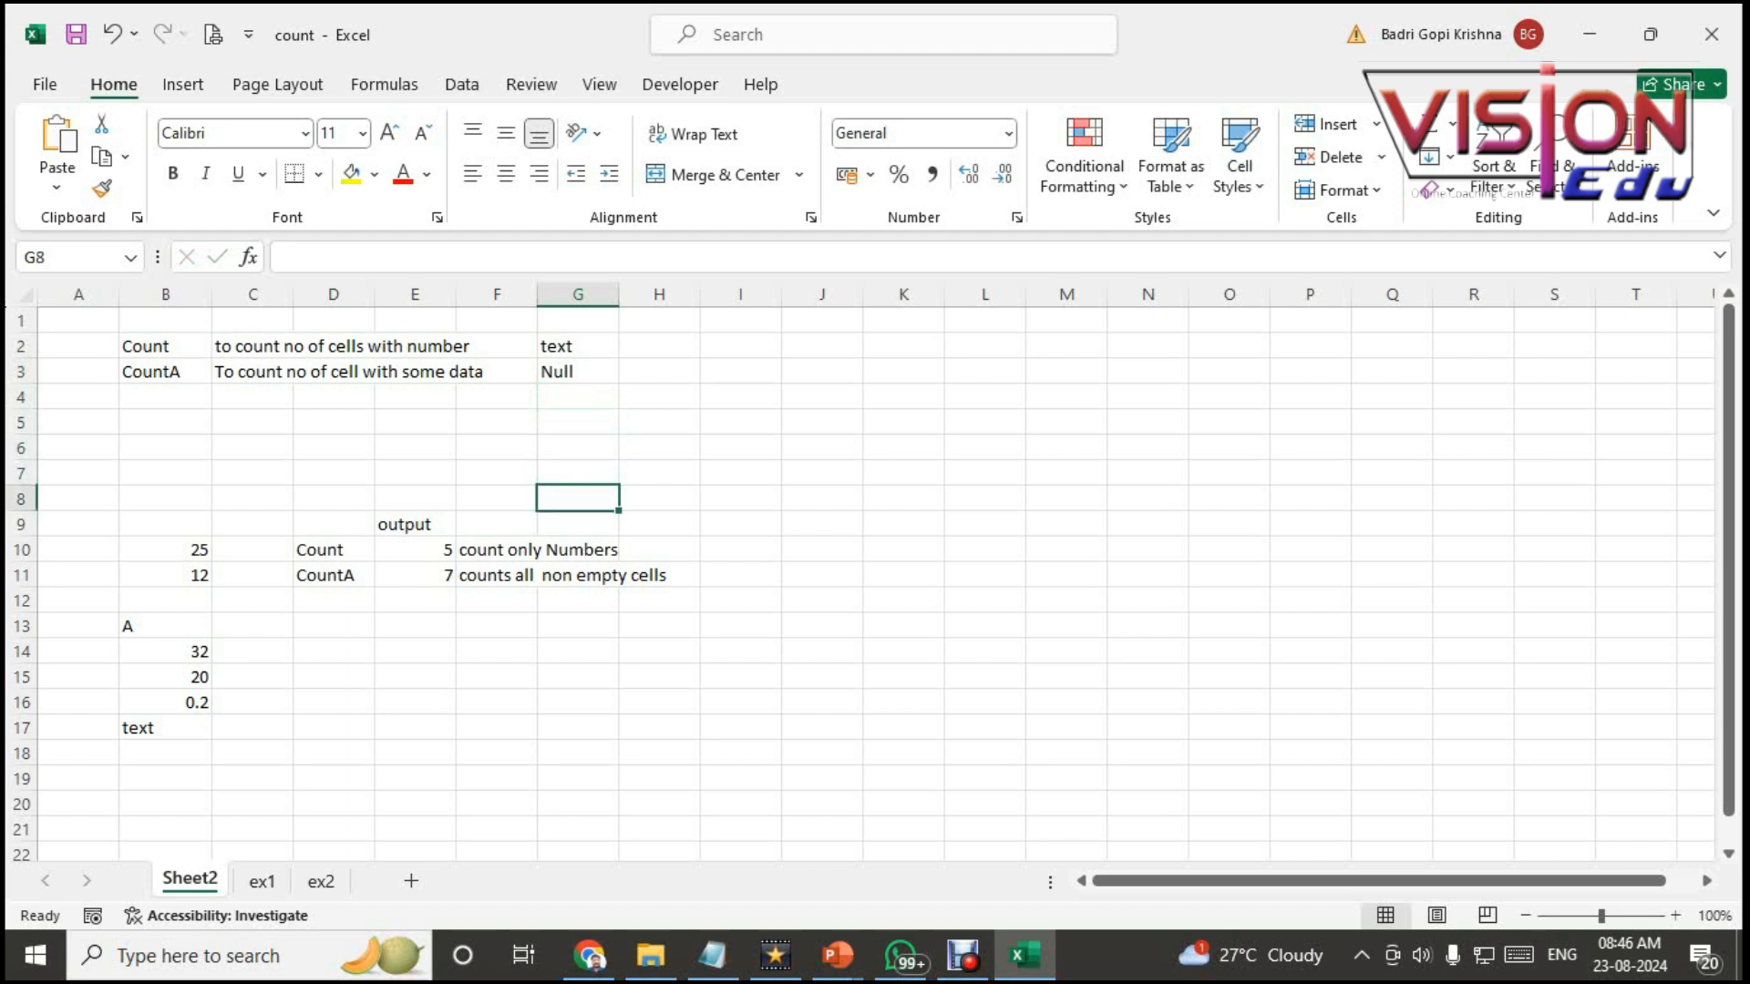
key(Left)
key(Left)
key(Left)
key(Left)
key(Left)
key(Left)
key(Down)
key(Right)
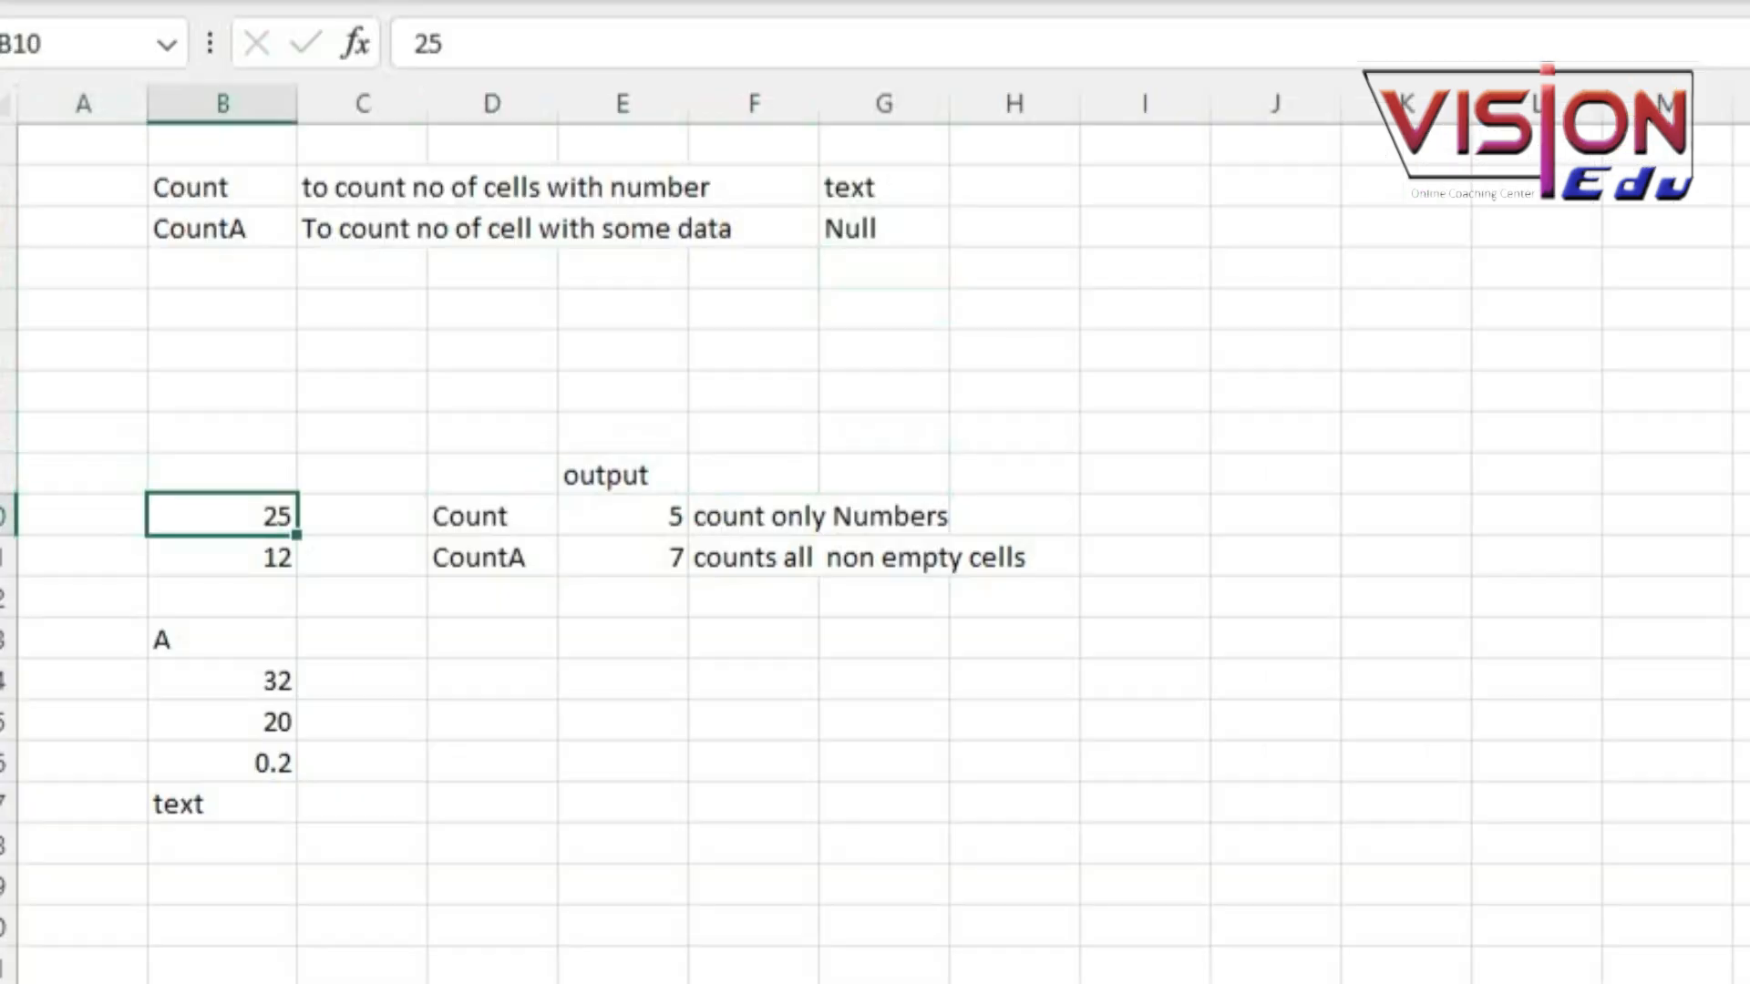
key(Right)
key(Right)
key(Right)
key(Delete)
key(Down)
key(Delete)
Step: Select the sample data in B10:B17 to review which cells hold numbers, text or nothing
key(Down)
key(Up)
key(Up)
key(Up)
key(Left)
key(Left)
key(Left)
key(Down)
key(shift+Down)
key(shift+Down)
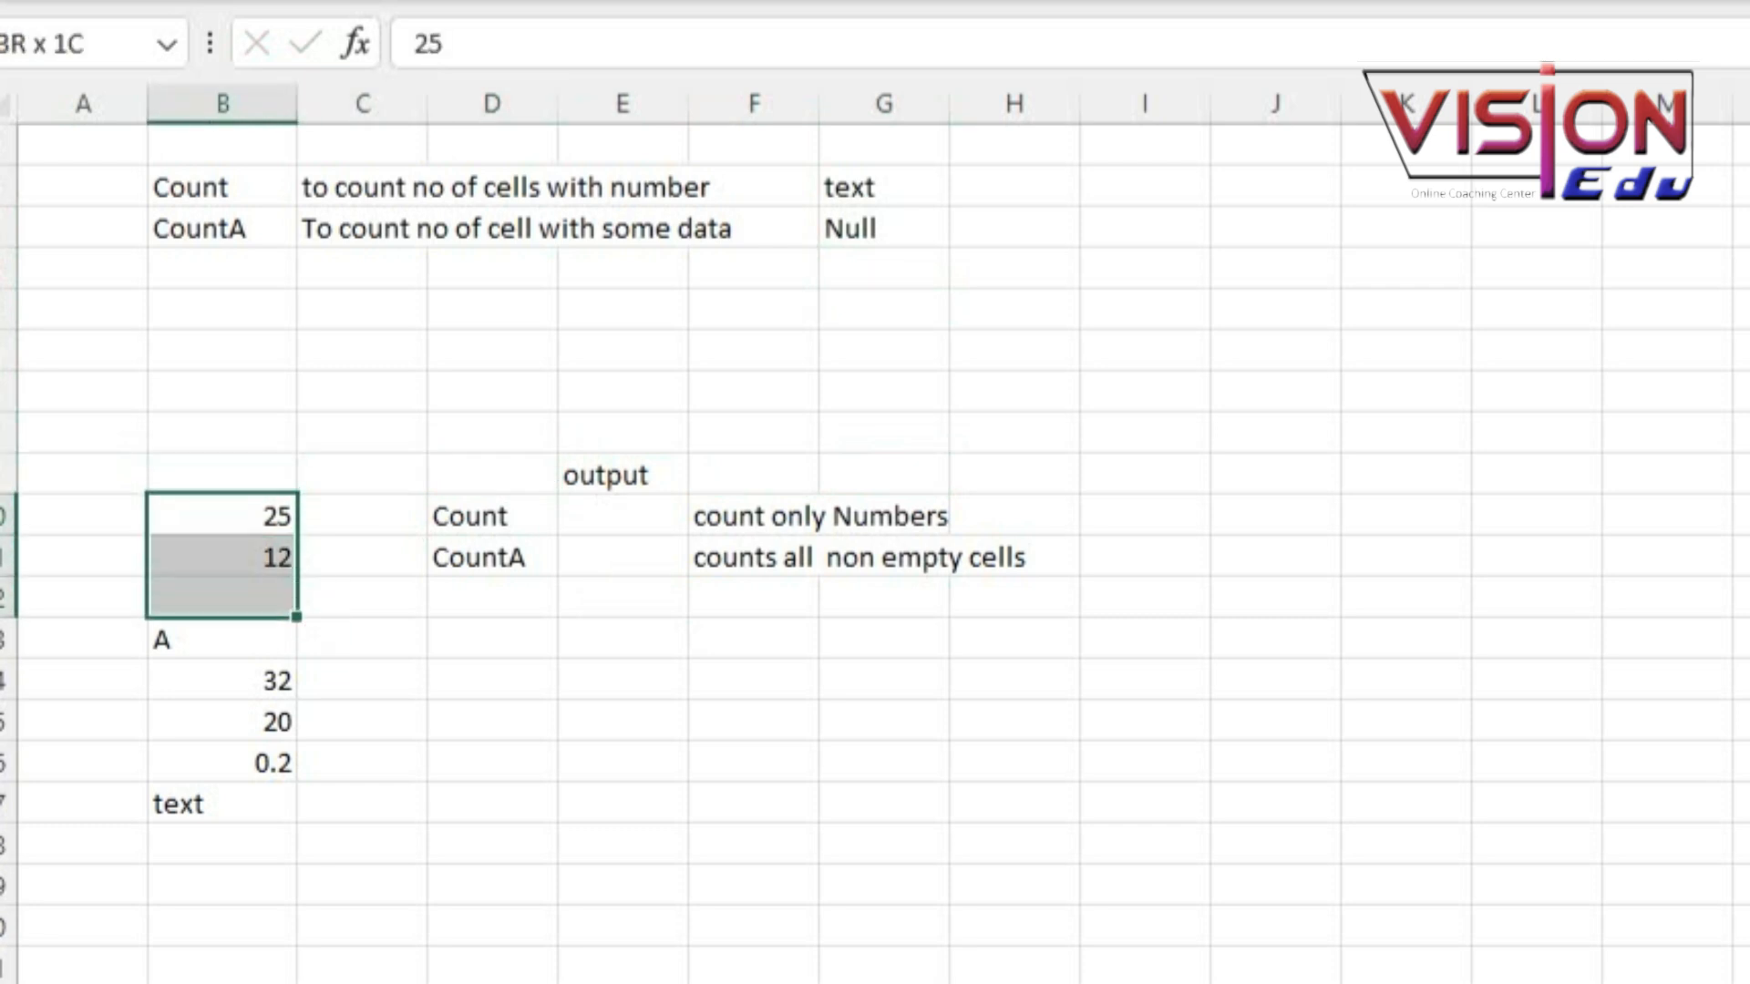
key(shift+Down)
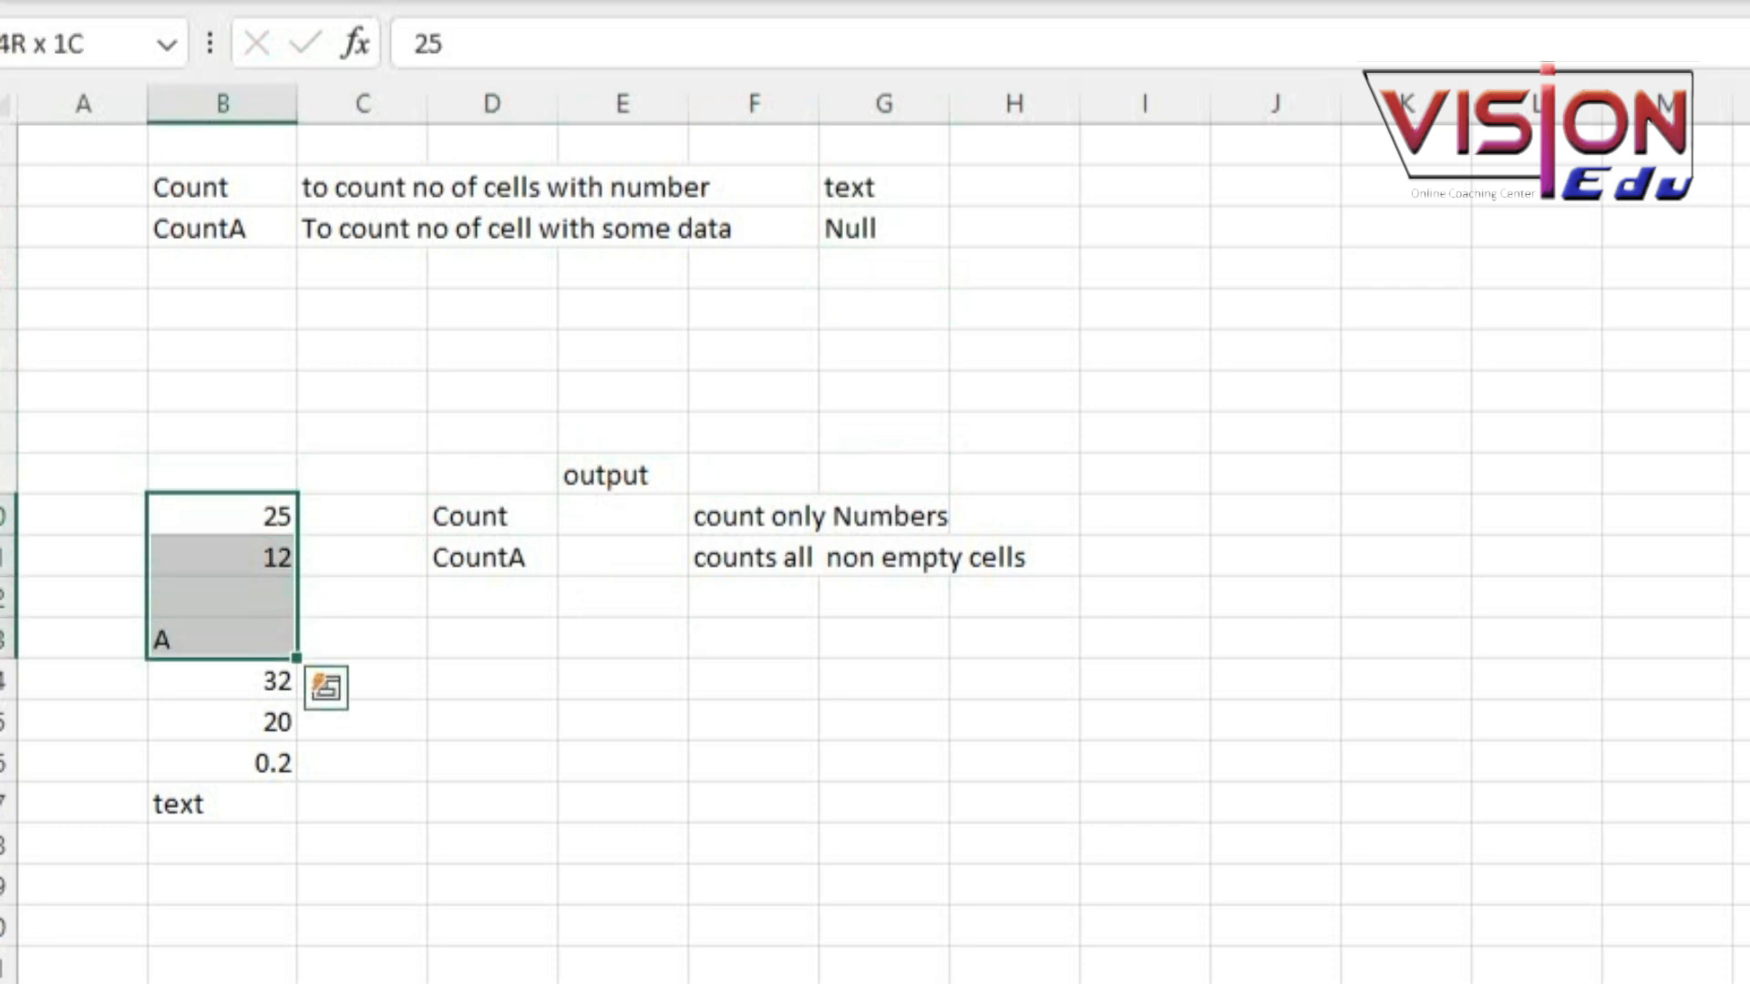
key(shift+Down)
key(shift+Down)
key(shift+Down)
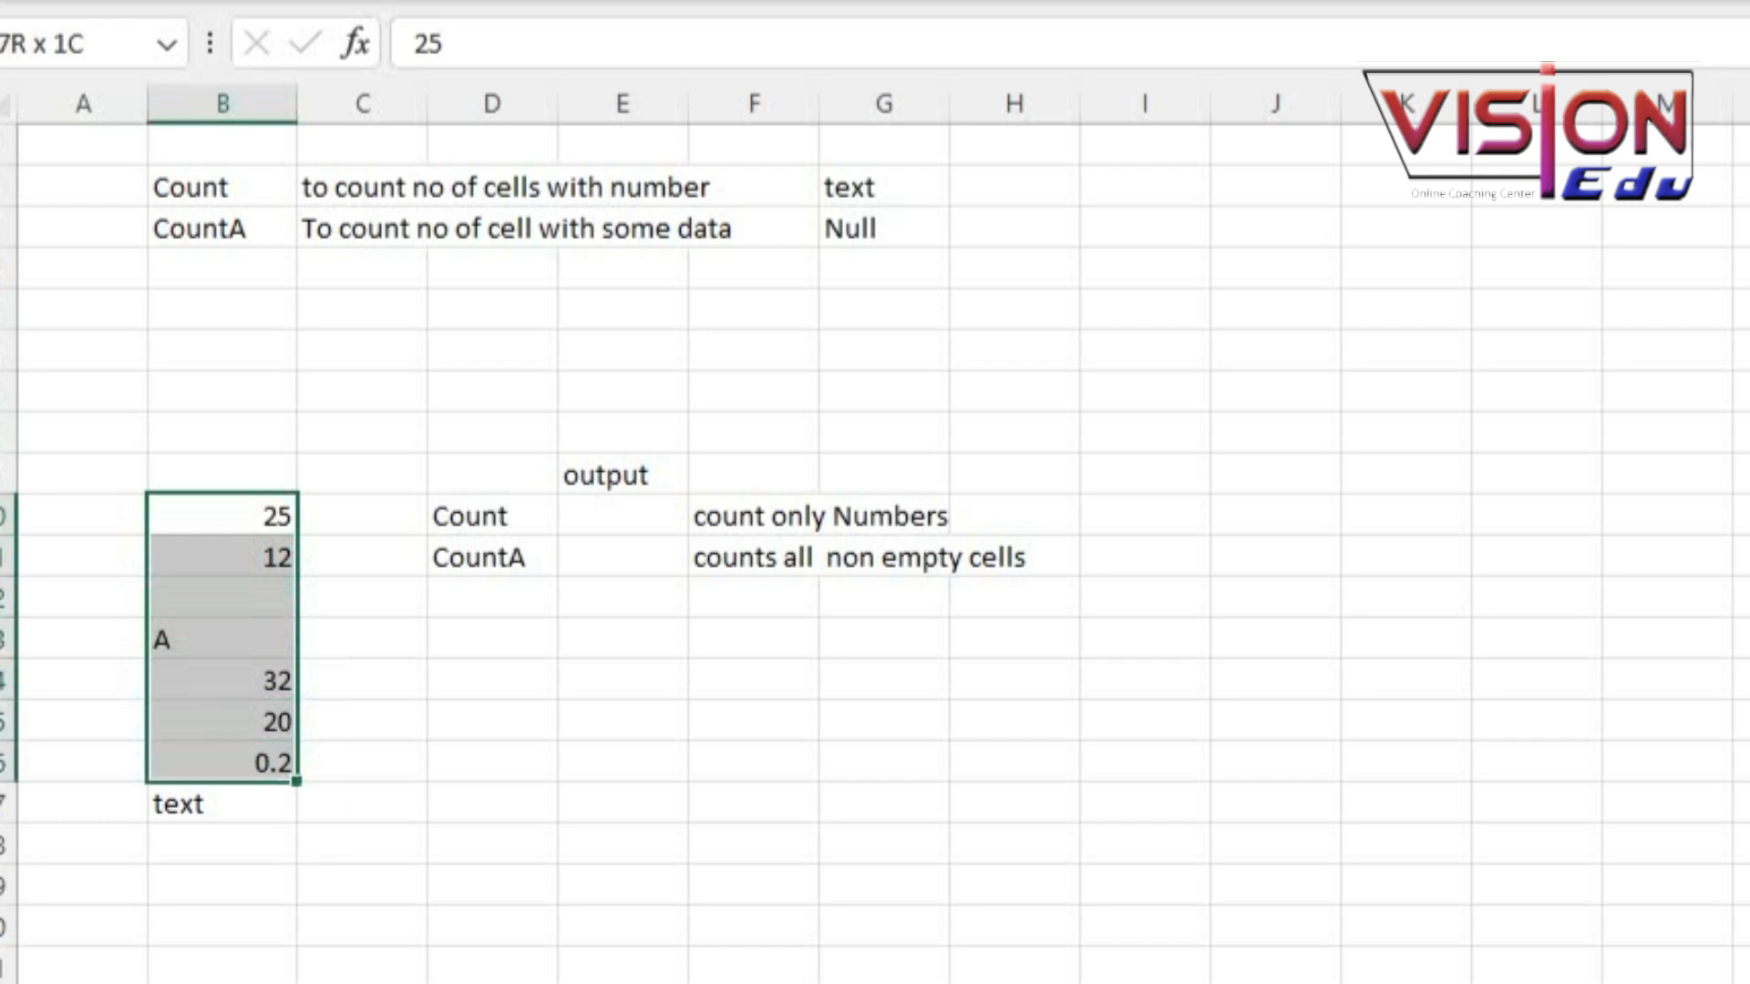
key(shift+Down)
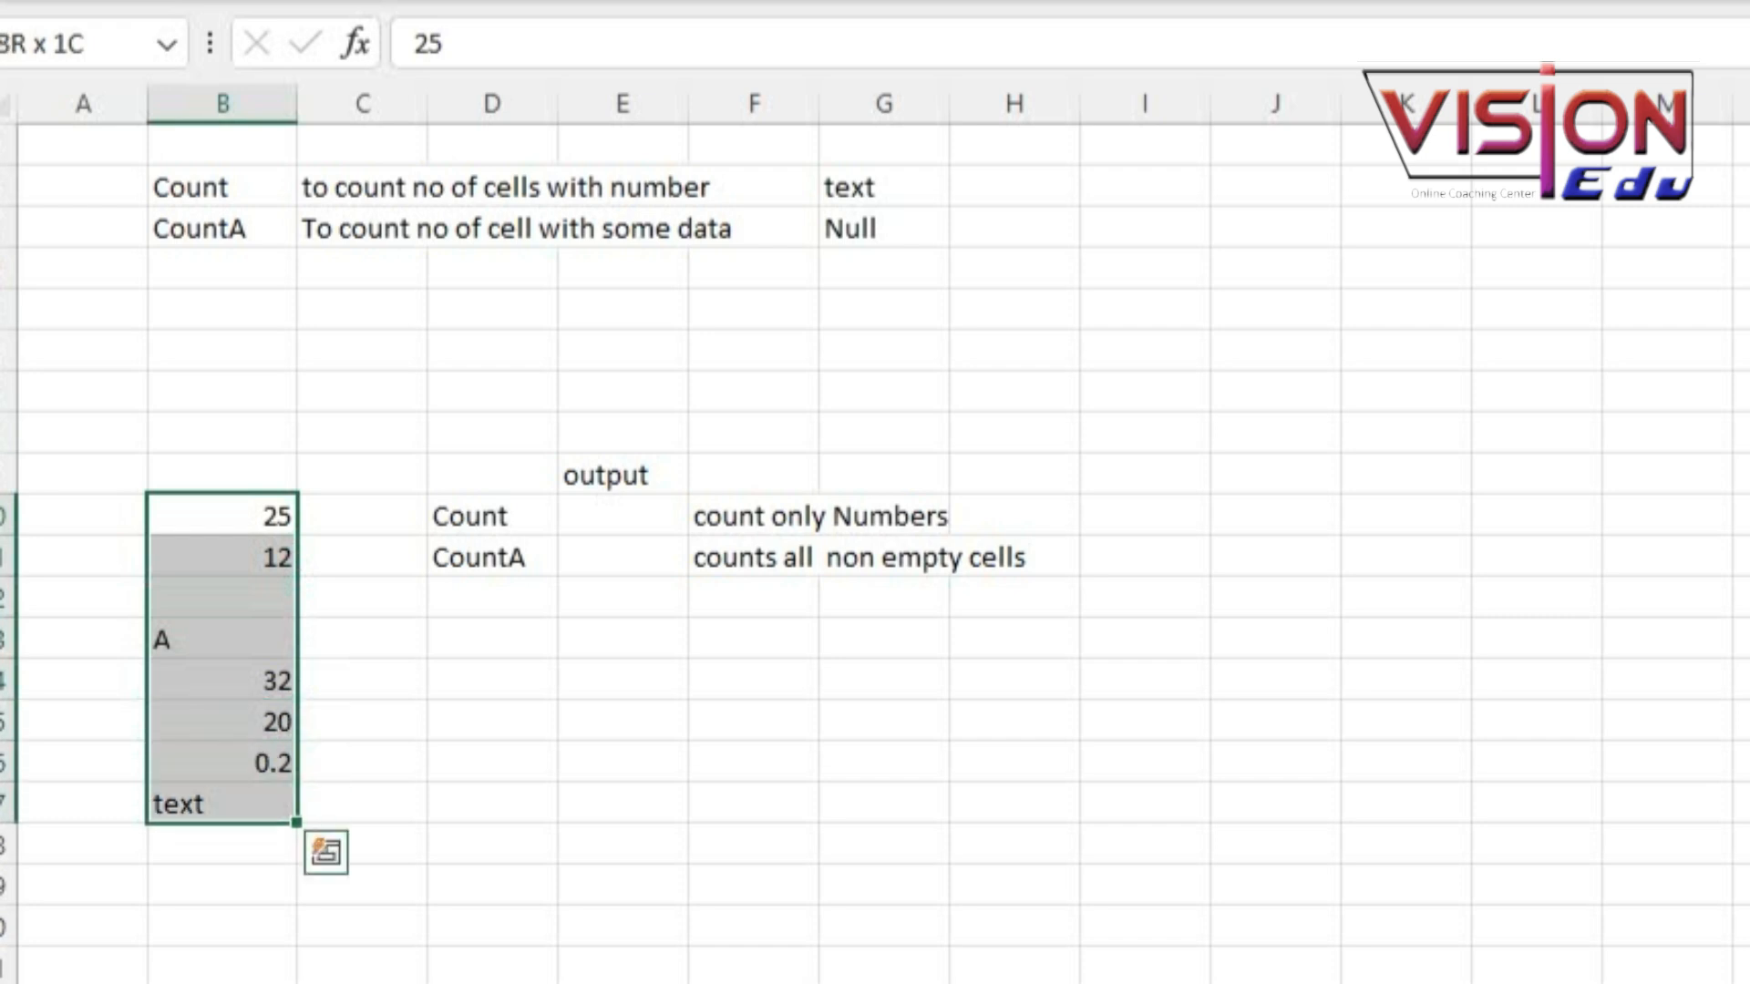
Step: Enter the date 01-01-2024 in cell B18, below the last sample value
key(Down)
key(Down)
key(Down)
key(Down)
key(Down)
key(Down)
key(Down)
key(Down)
text(01-01-202)
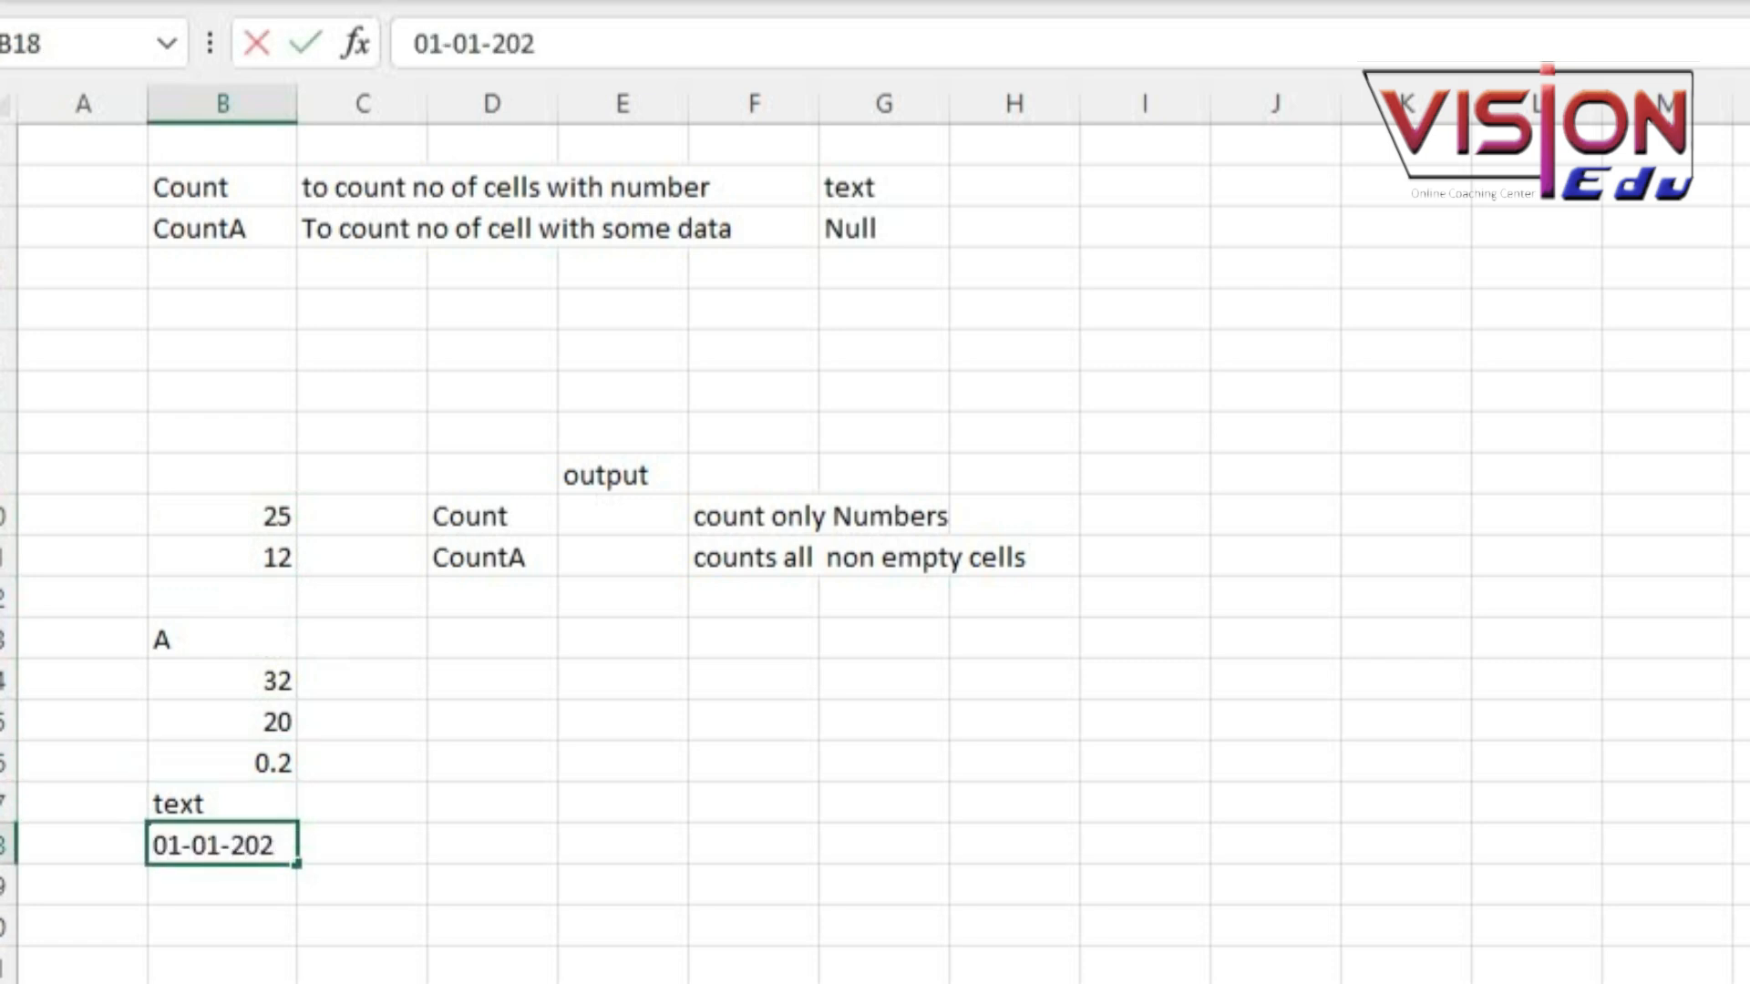
text(4)
key(Return)
Step: Enter the time 15:30 in cell B19, below the date
text(15:30)
key(Return)
key(Up)
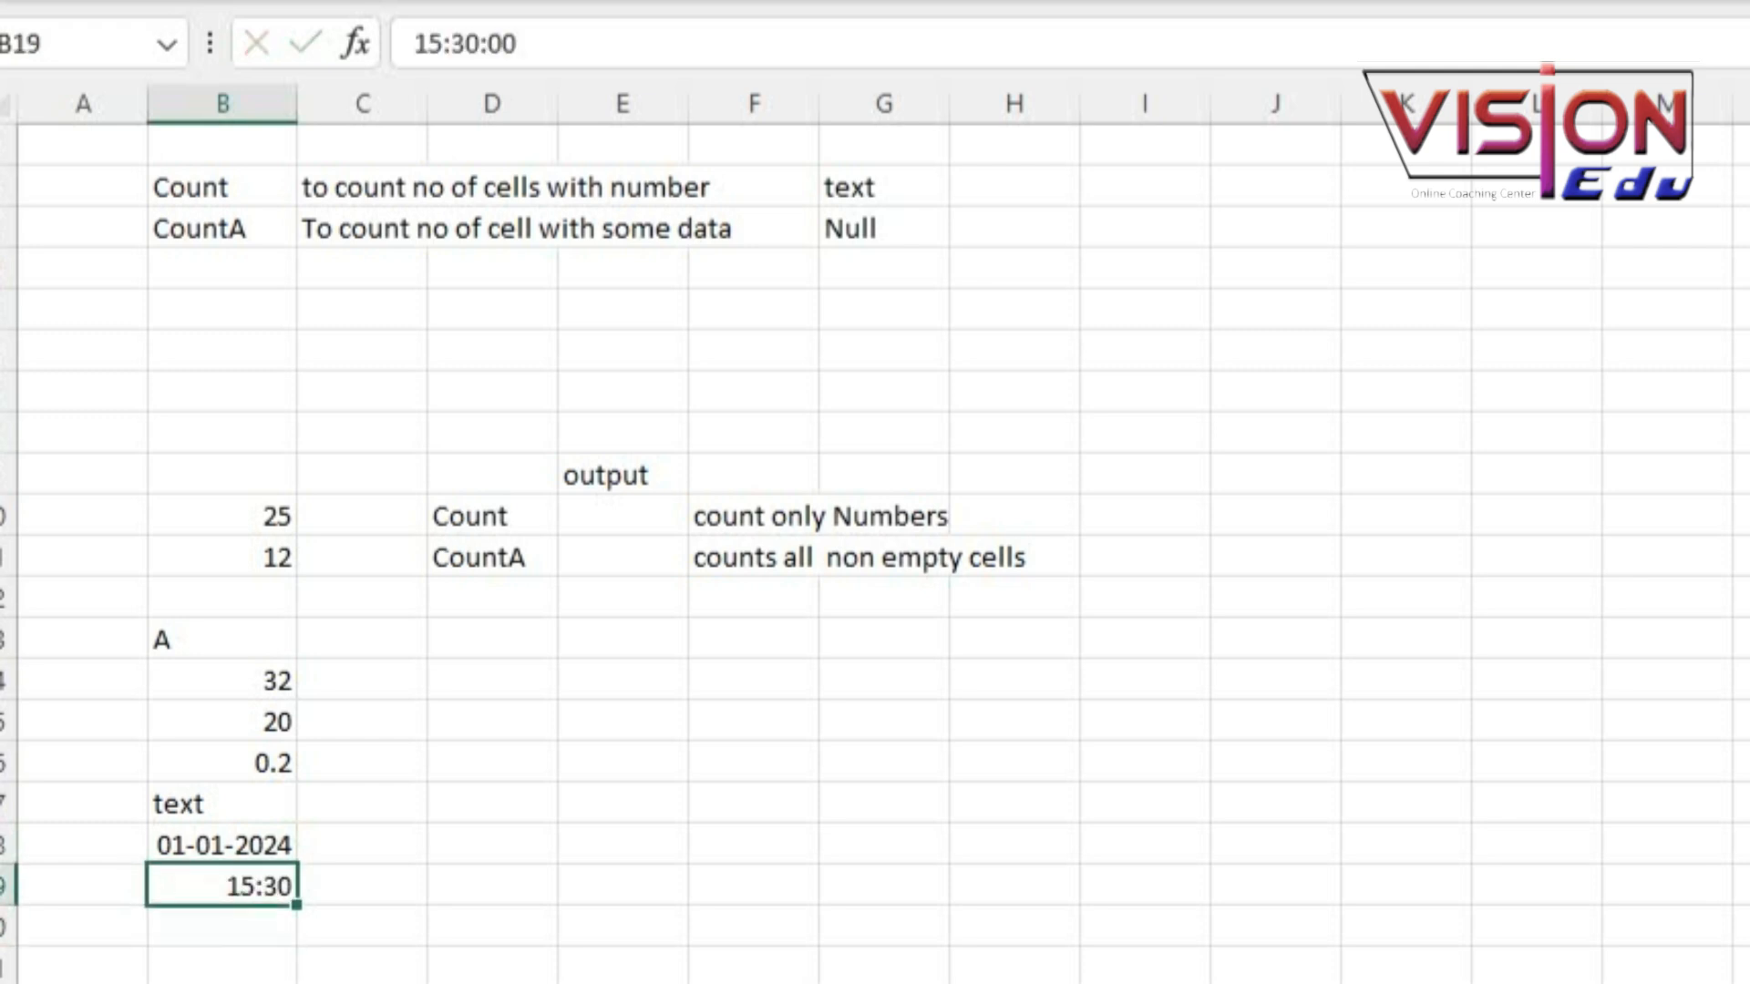
key(F2)
key(Return)
key(Up)
key(Down)
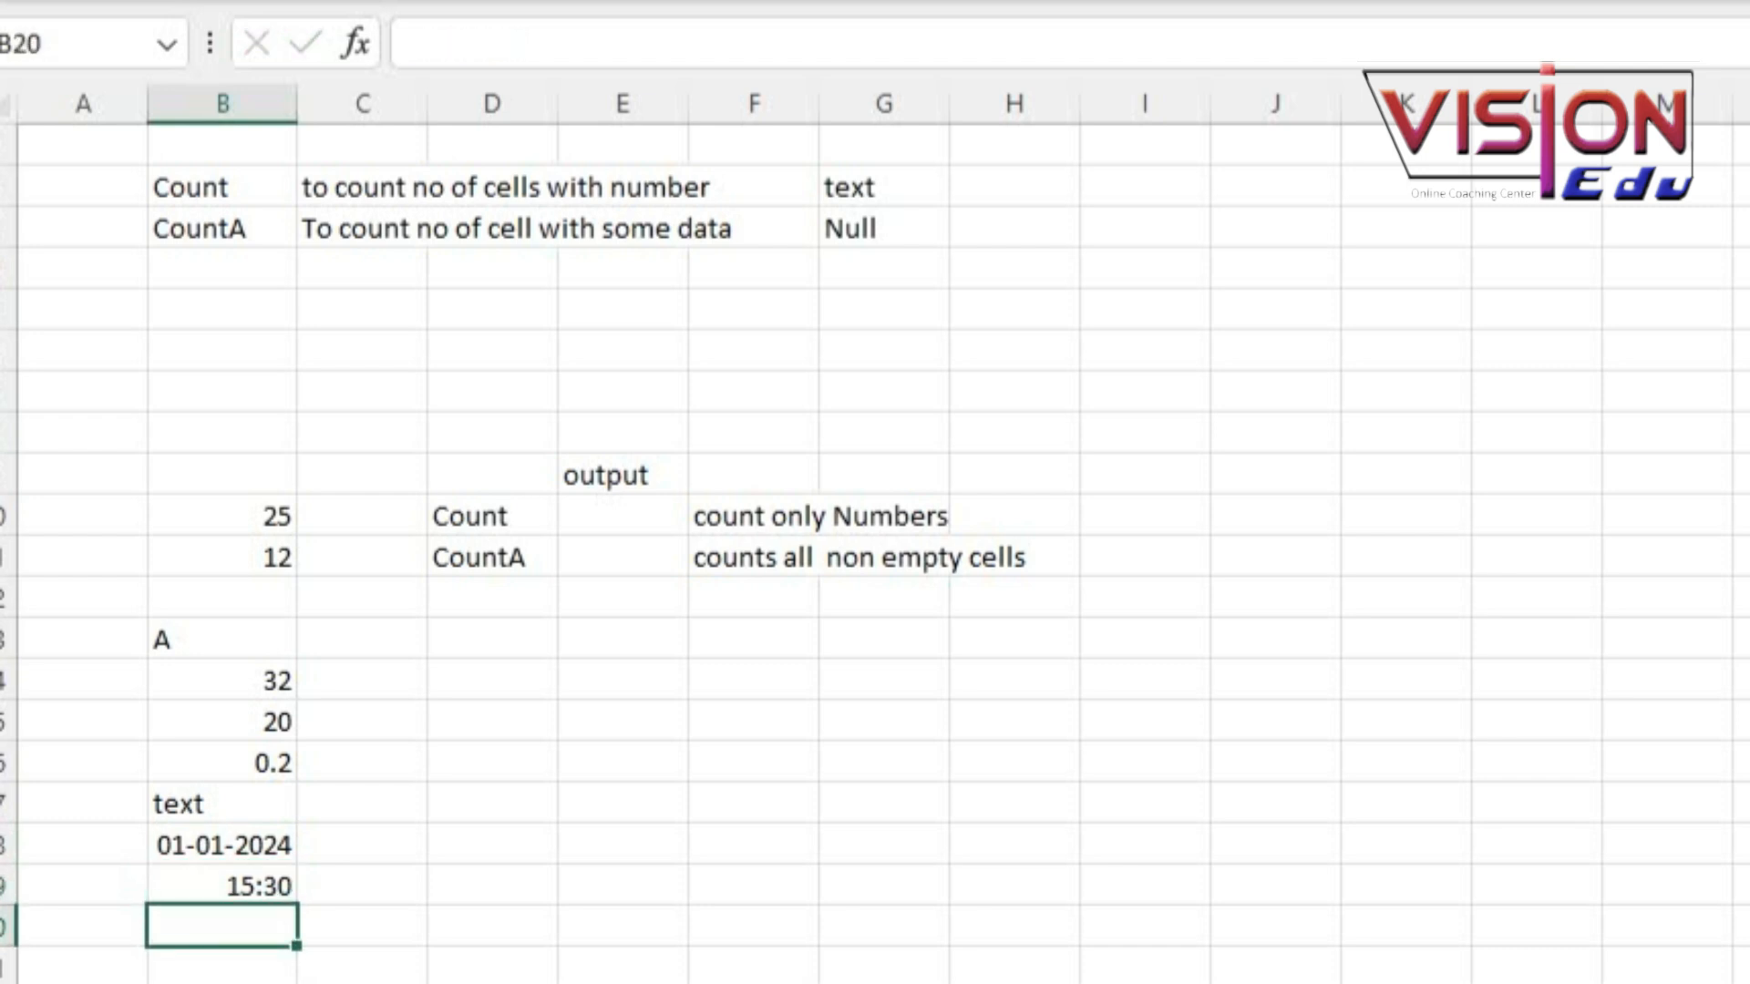
Step: Edit the time in cell B19 so that it reads 15:30 AM
key(Up)
key(F2)
key(BackSpace)
key(BackSpace)
key(BackSpace)
text(A)
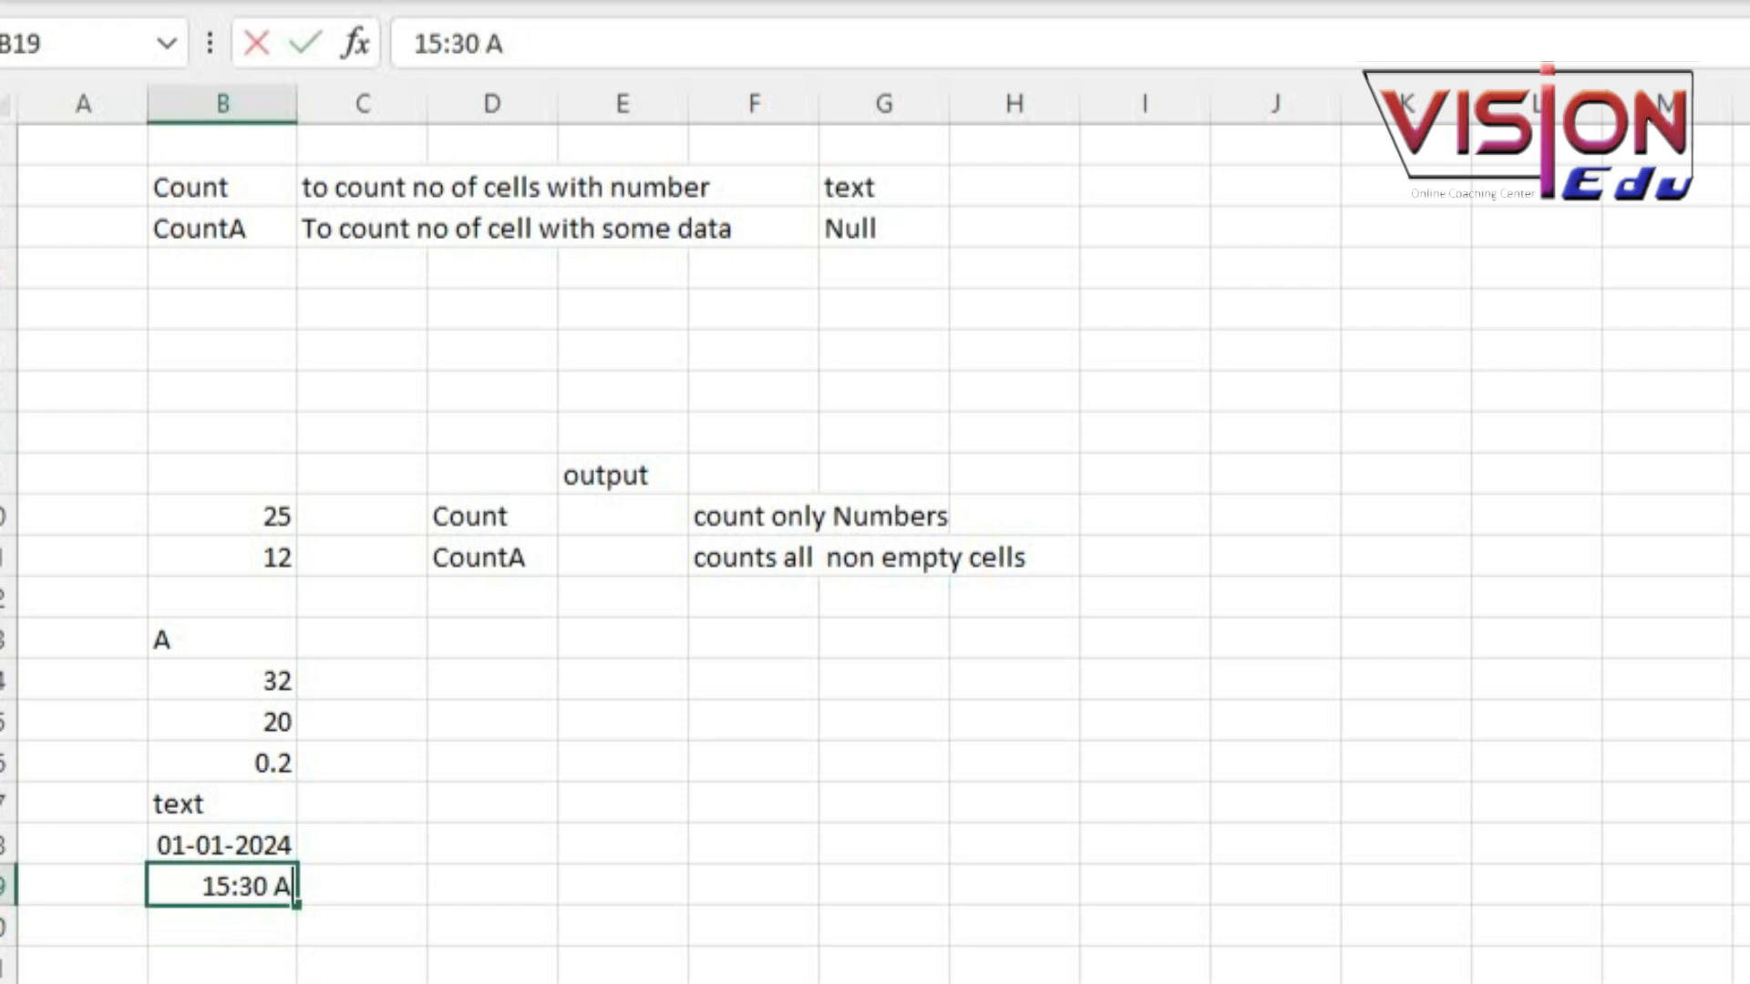
text(M)
key(Return)
key(Up)
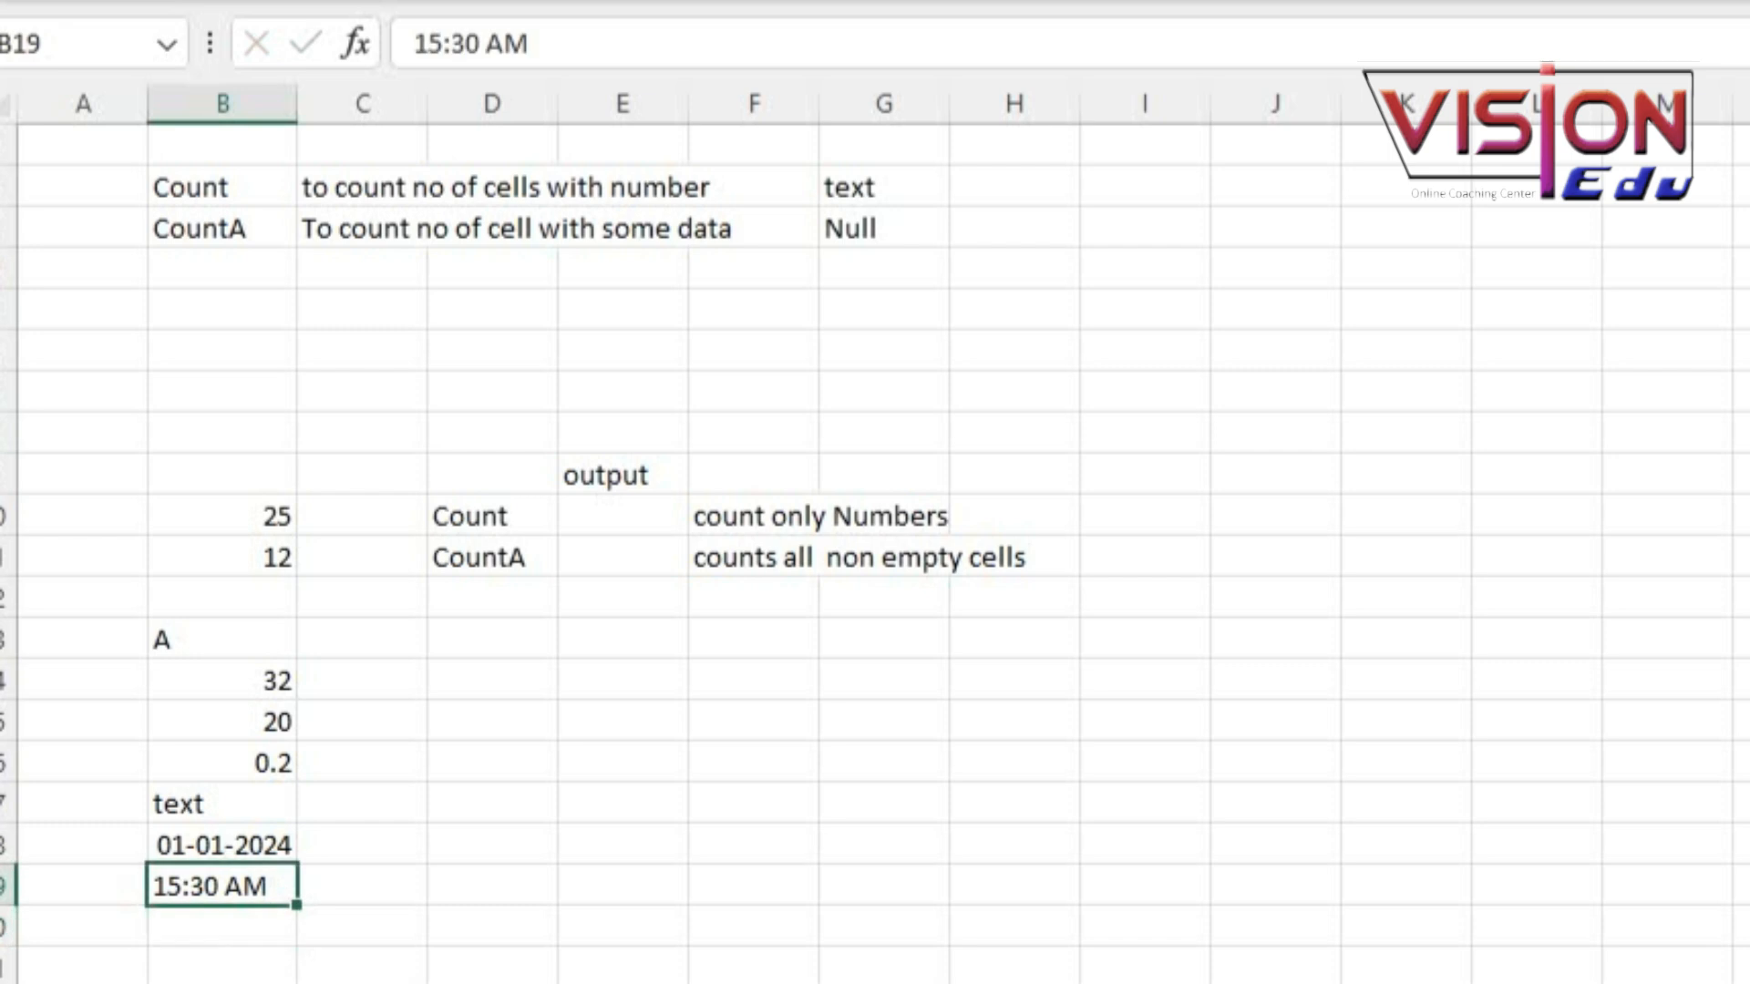
Step: Enter the time 10:00 in cell B20
key(Down)
text(1)
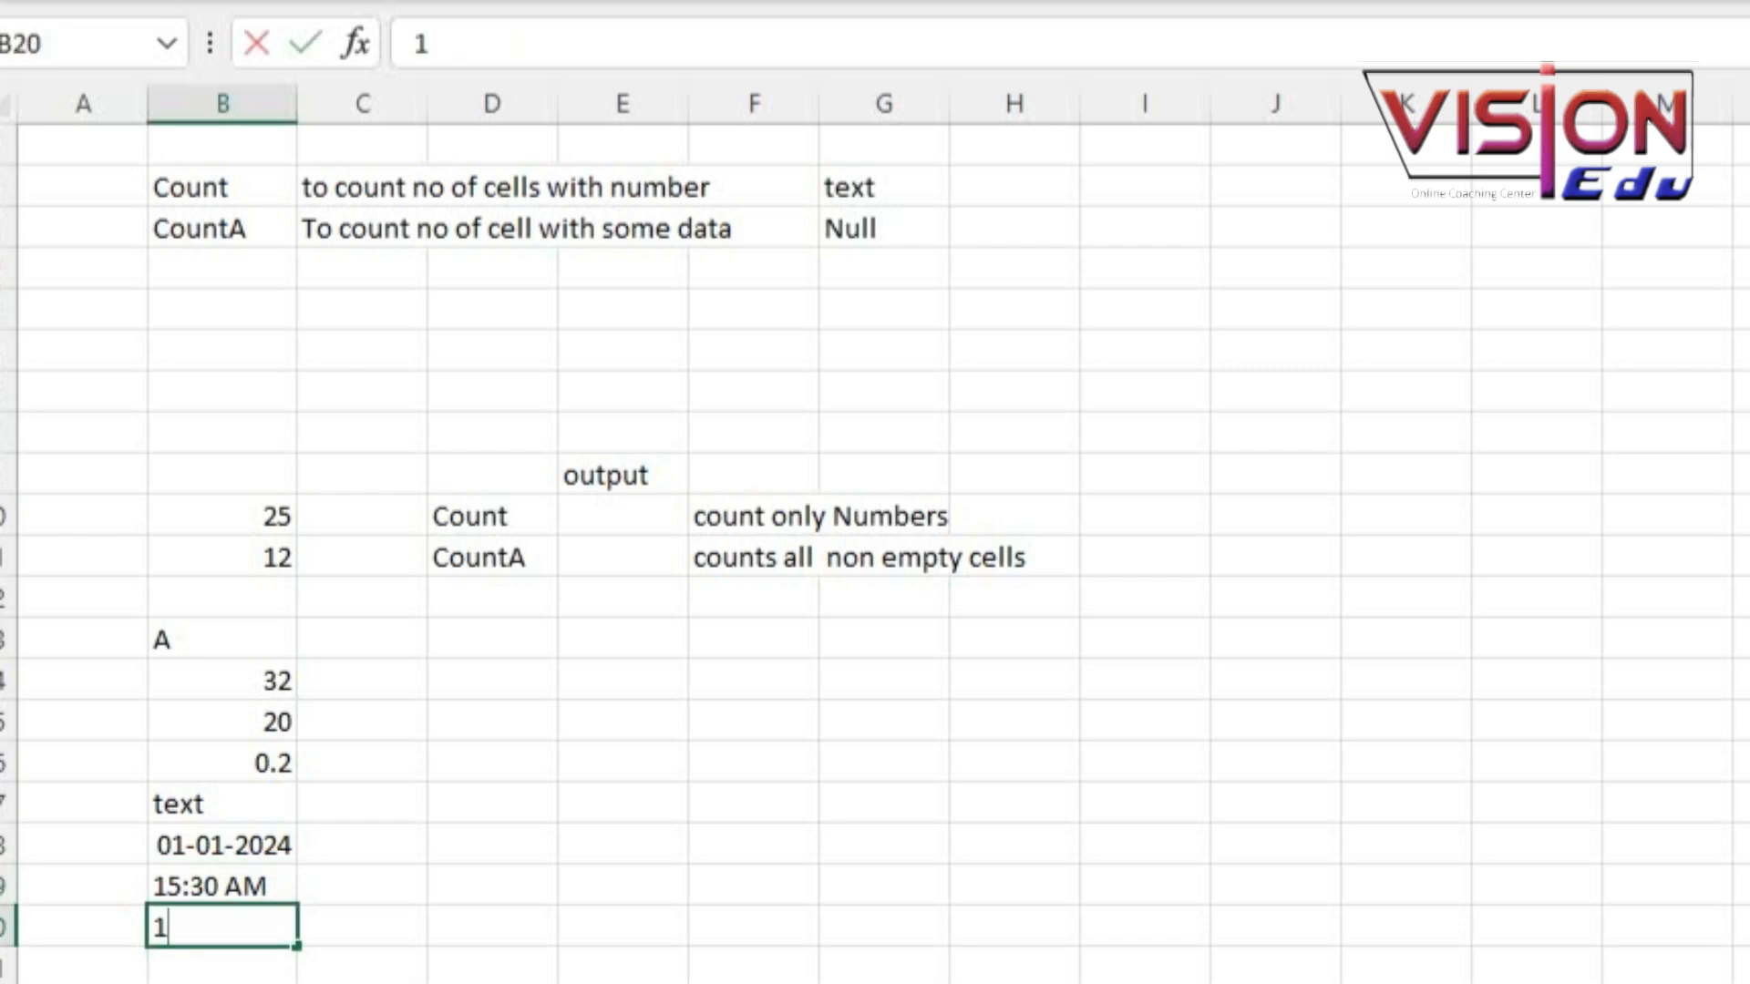
text(0:00)
key(Return)
key(Up)
key(Up)
key(Down)
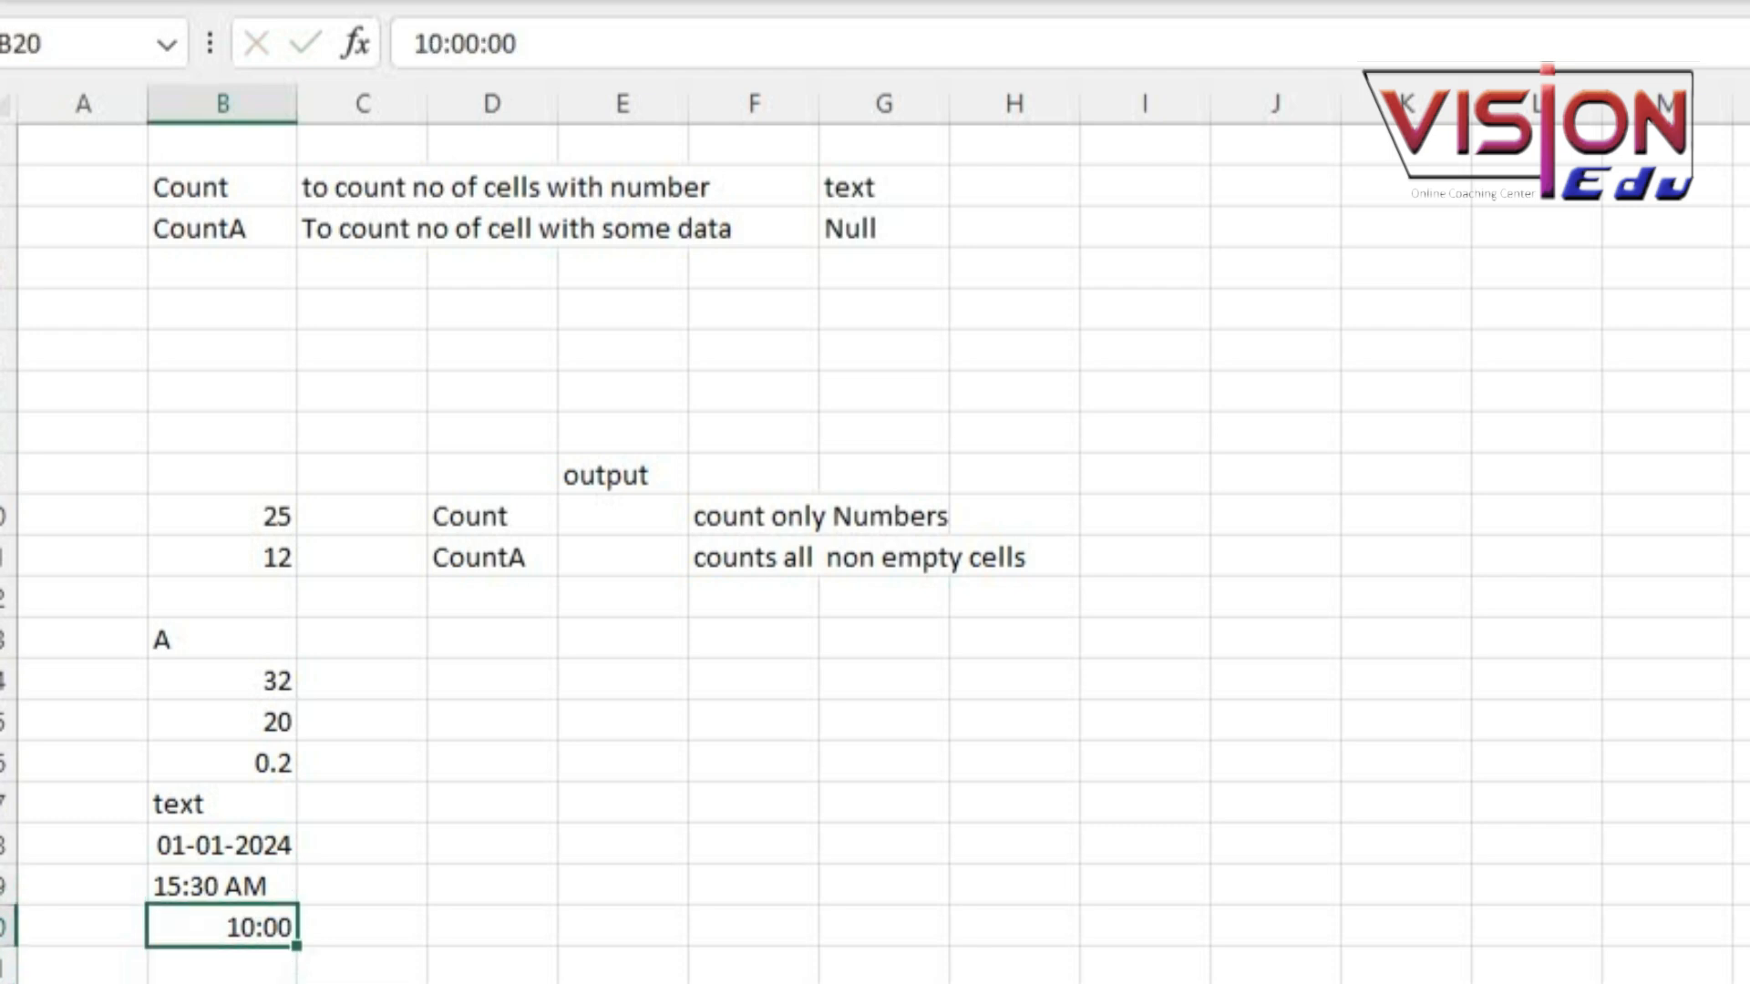
key(Down)
Step: Enter the formula =COUNT(B10:B20) in cell E10 as the Count output
key(Up)
key(Up)
key(Up)
key(Up)
key(Up)
key(Up)
key(Up)
key(Up)
key(Up)
key(Up)
key(Up)
key(Up)
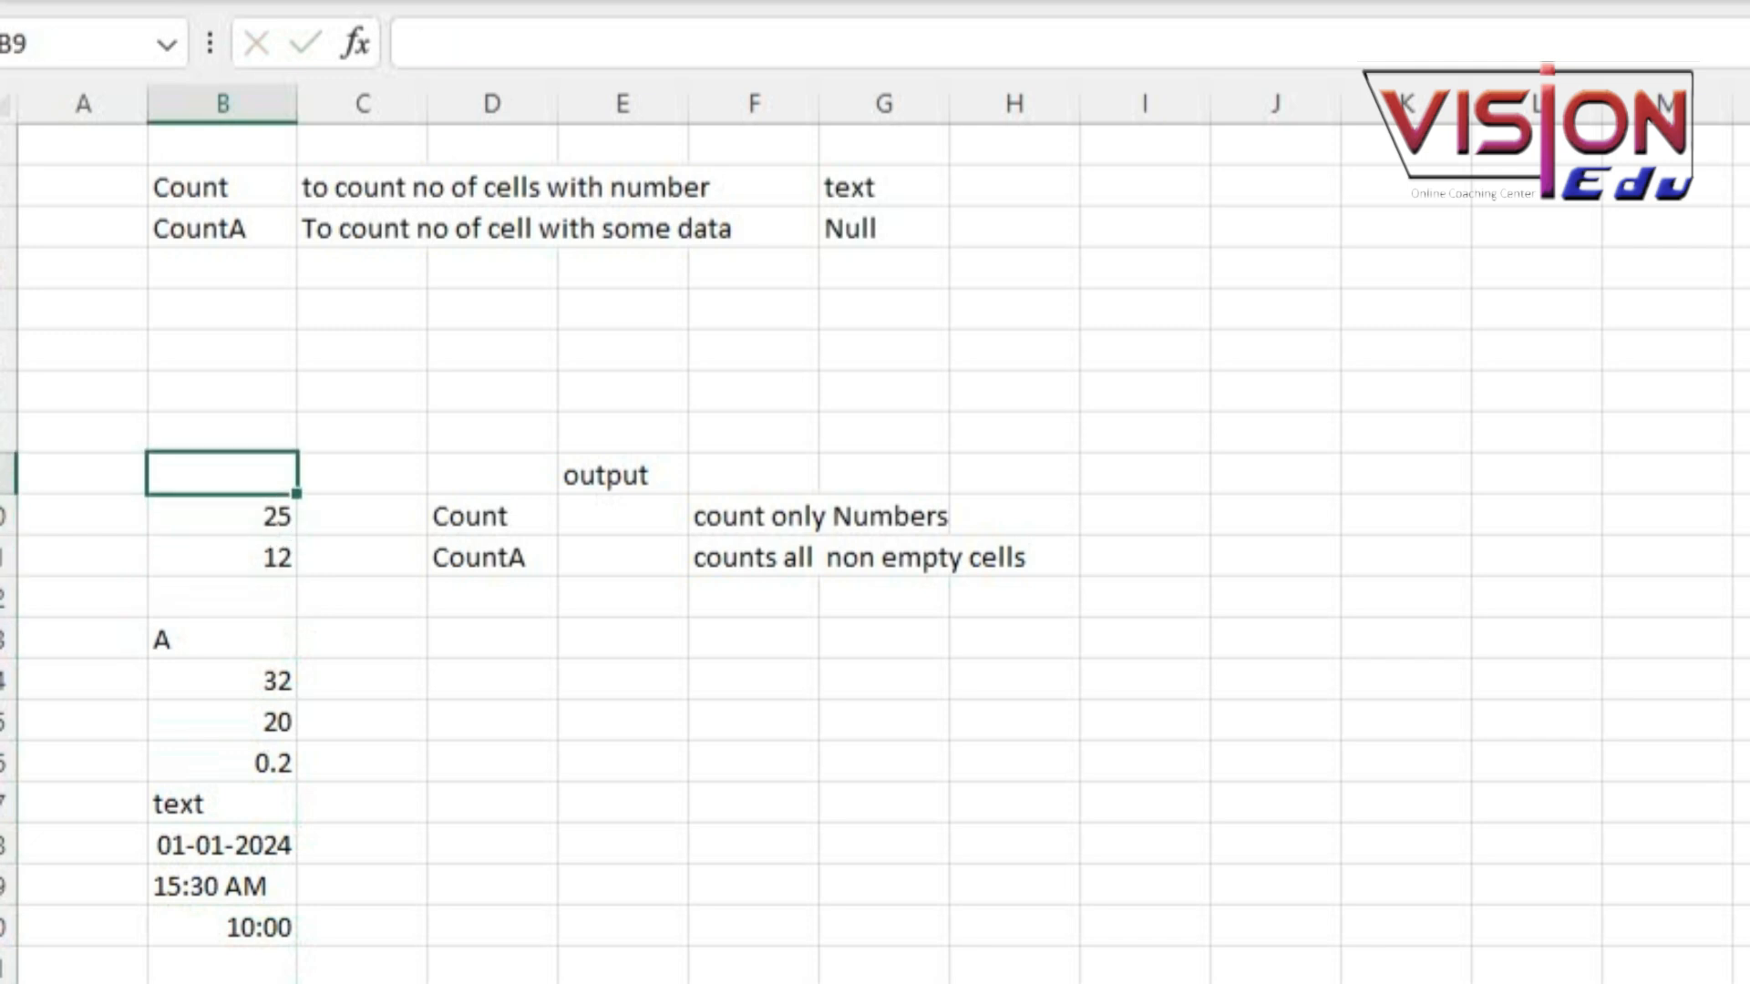
key(Down)
key(Right)
key(Right)
key(Right)
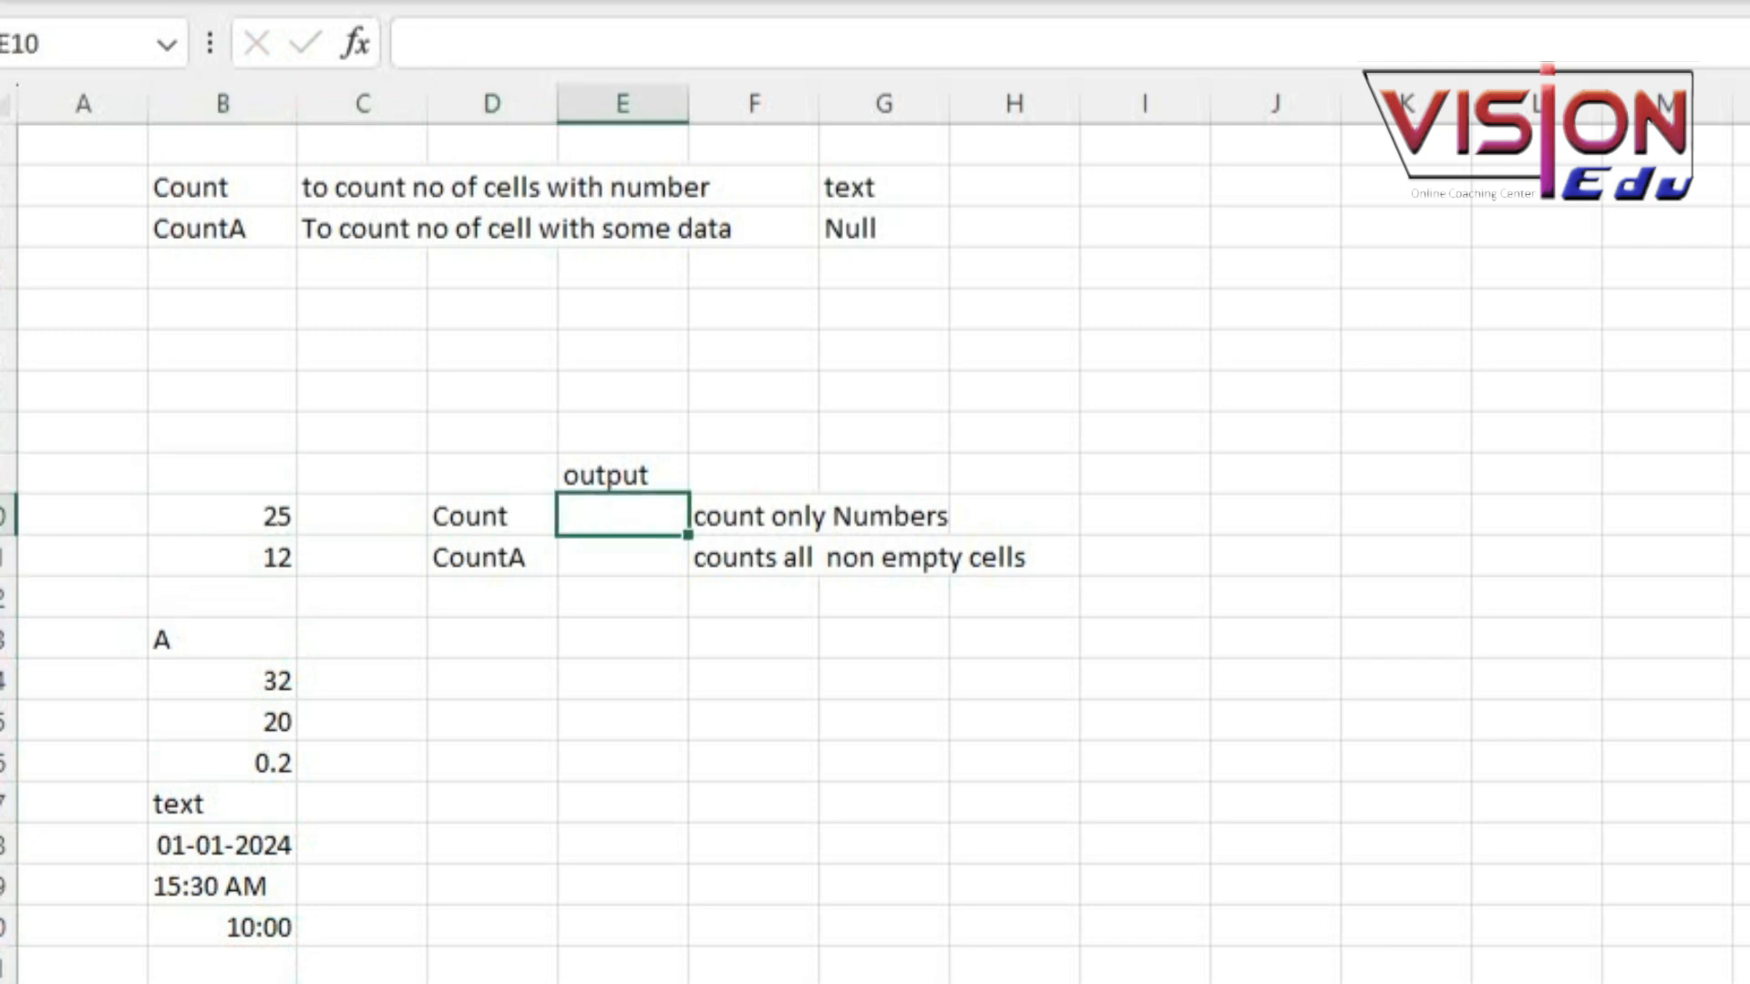
text(=)
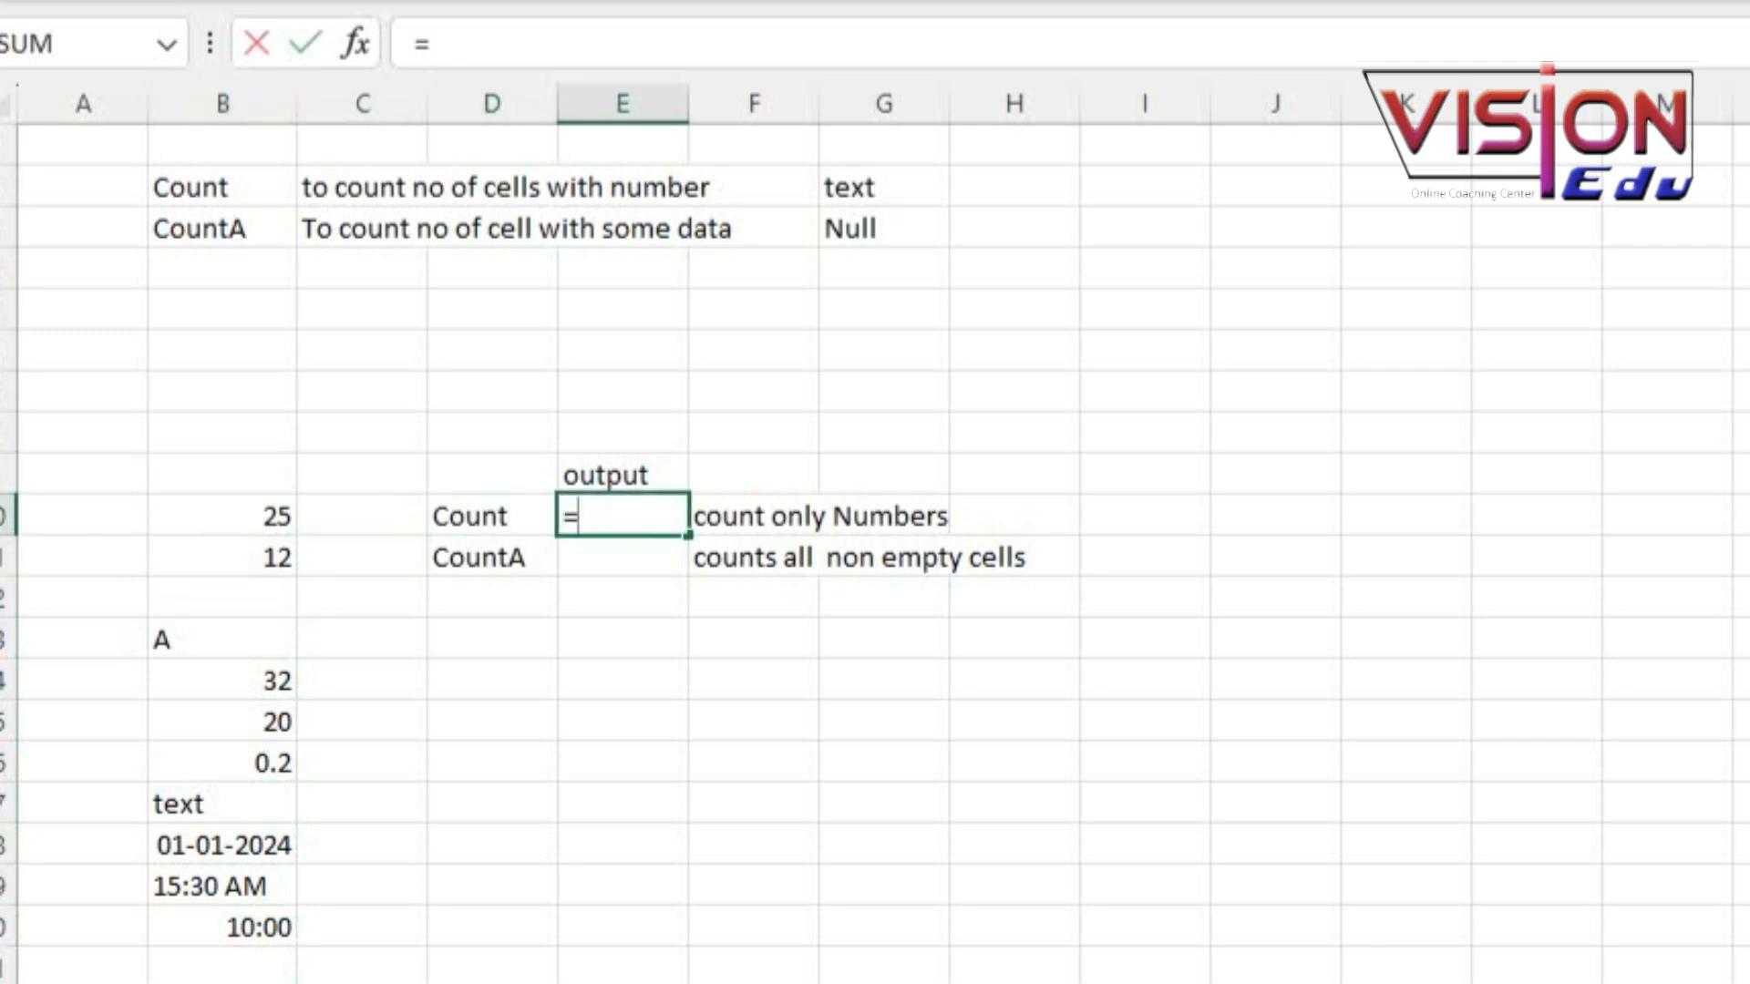
text(count)
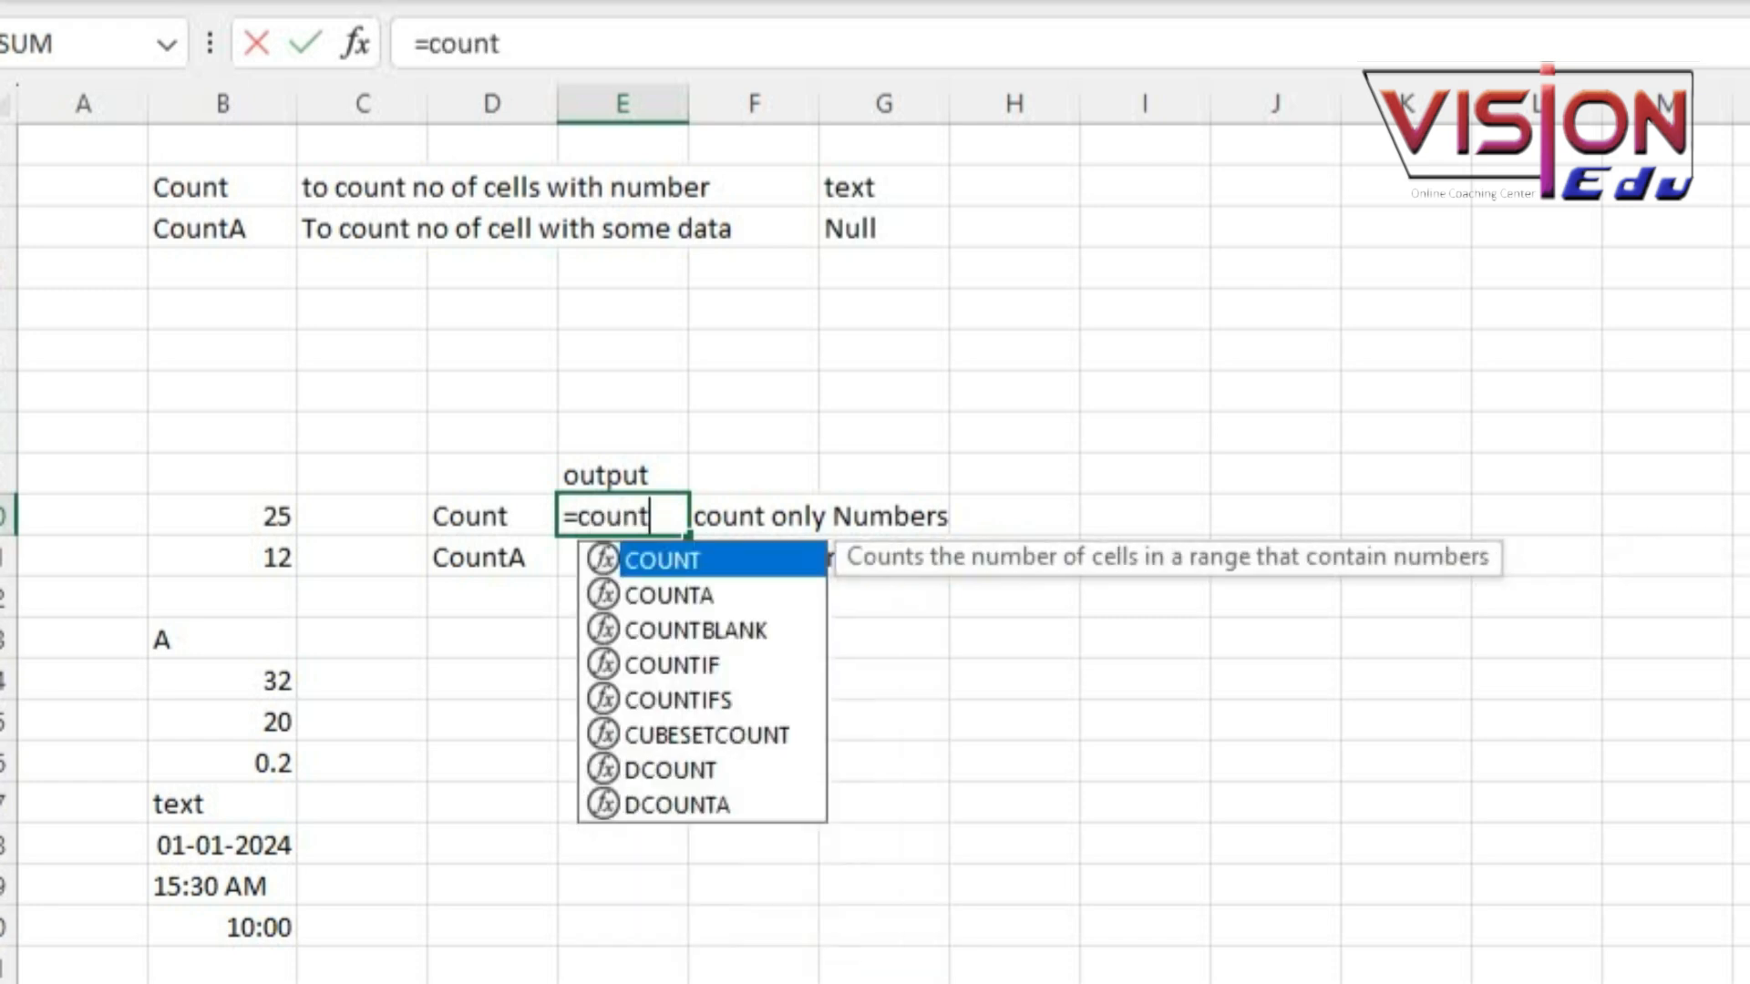
key(Tab)
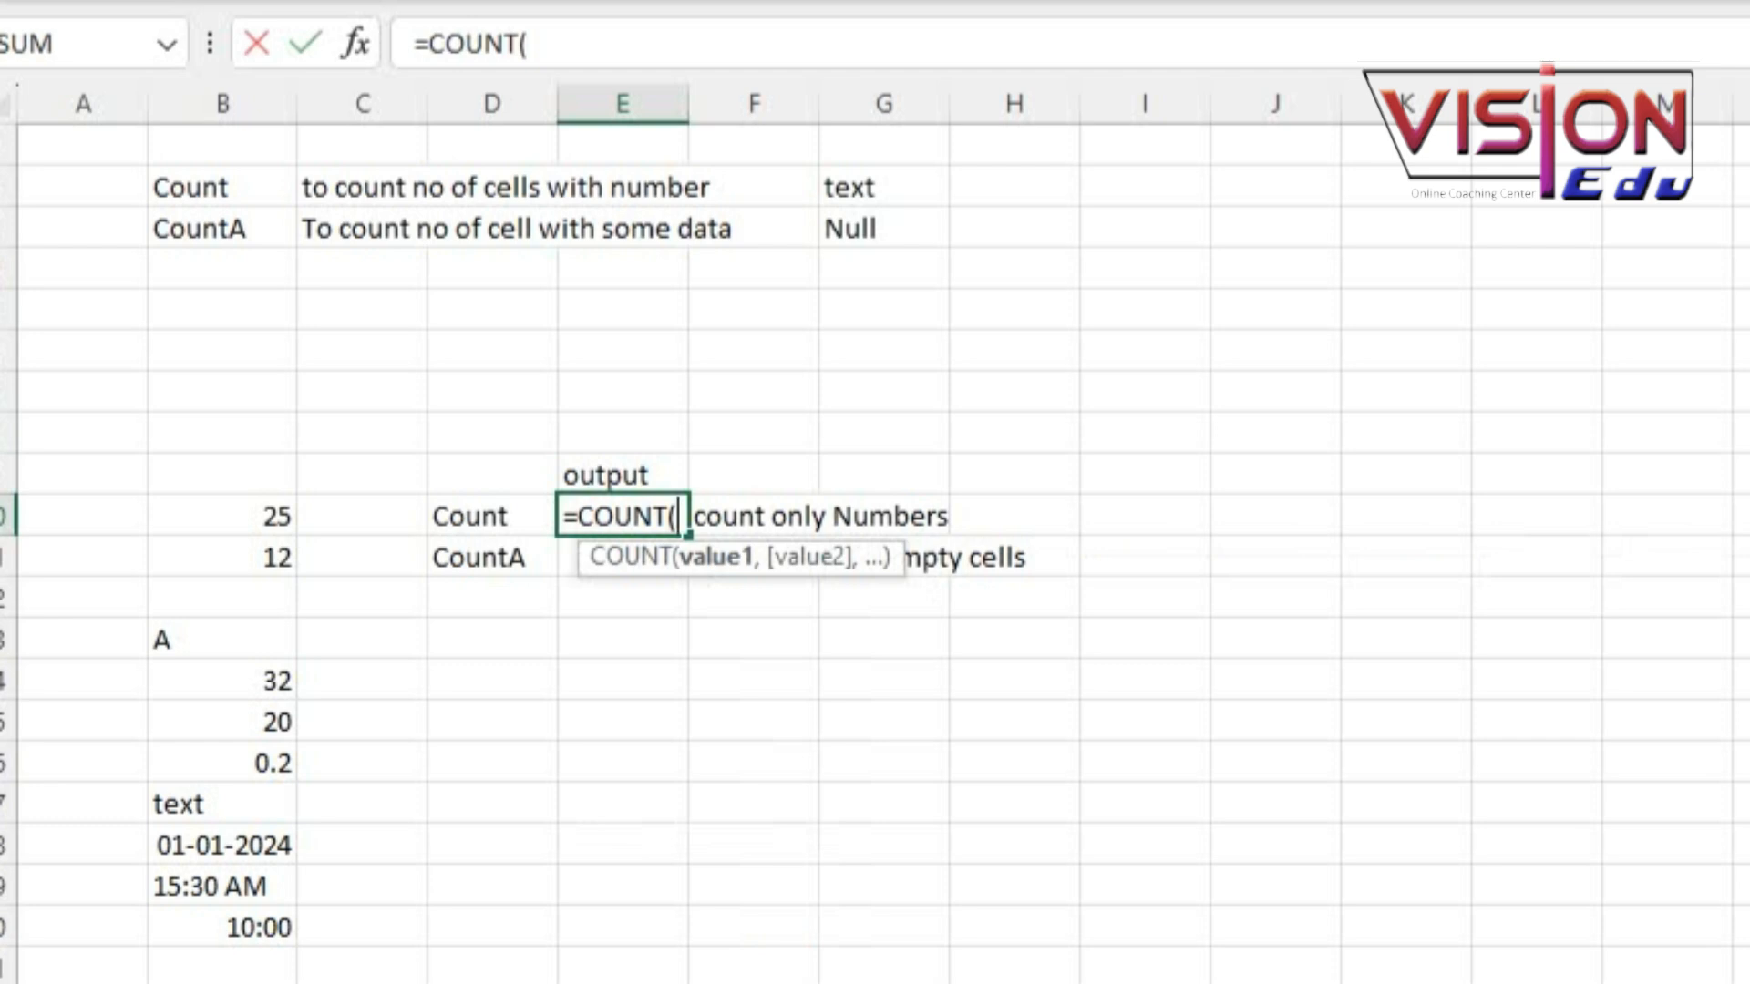
drag(255, 516, 287, 934)
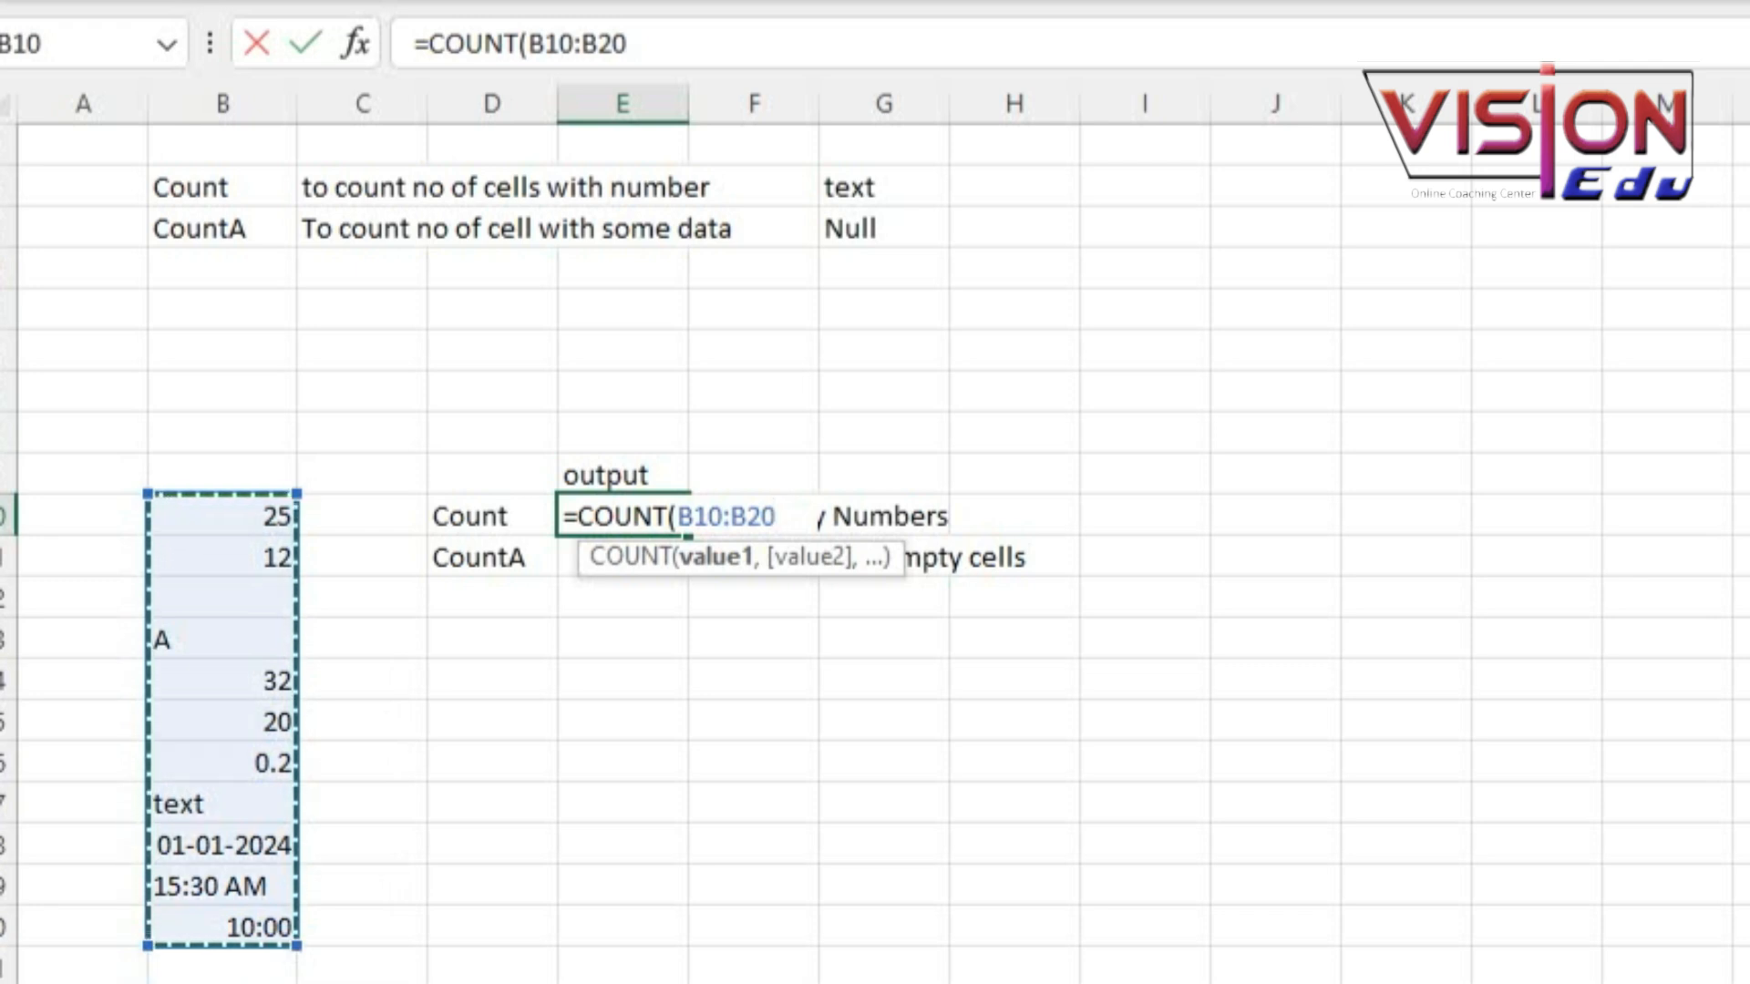
text())
key(Return)
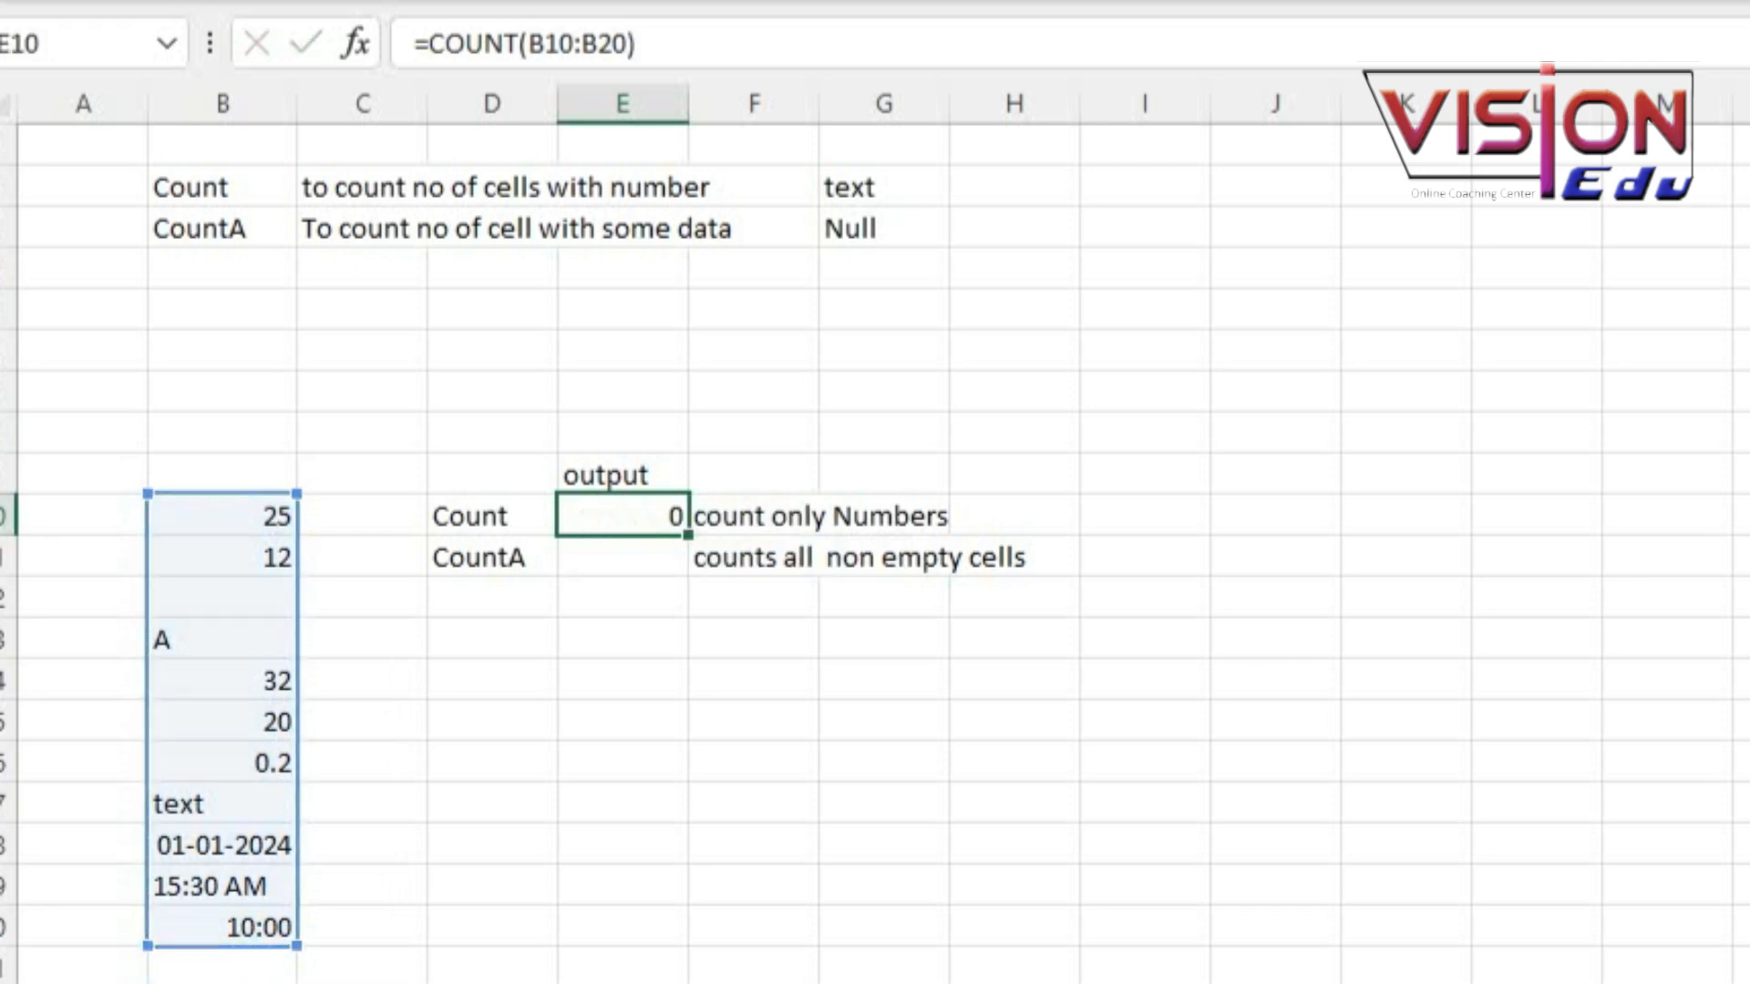
key(Up)
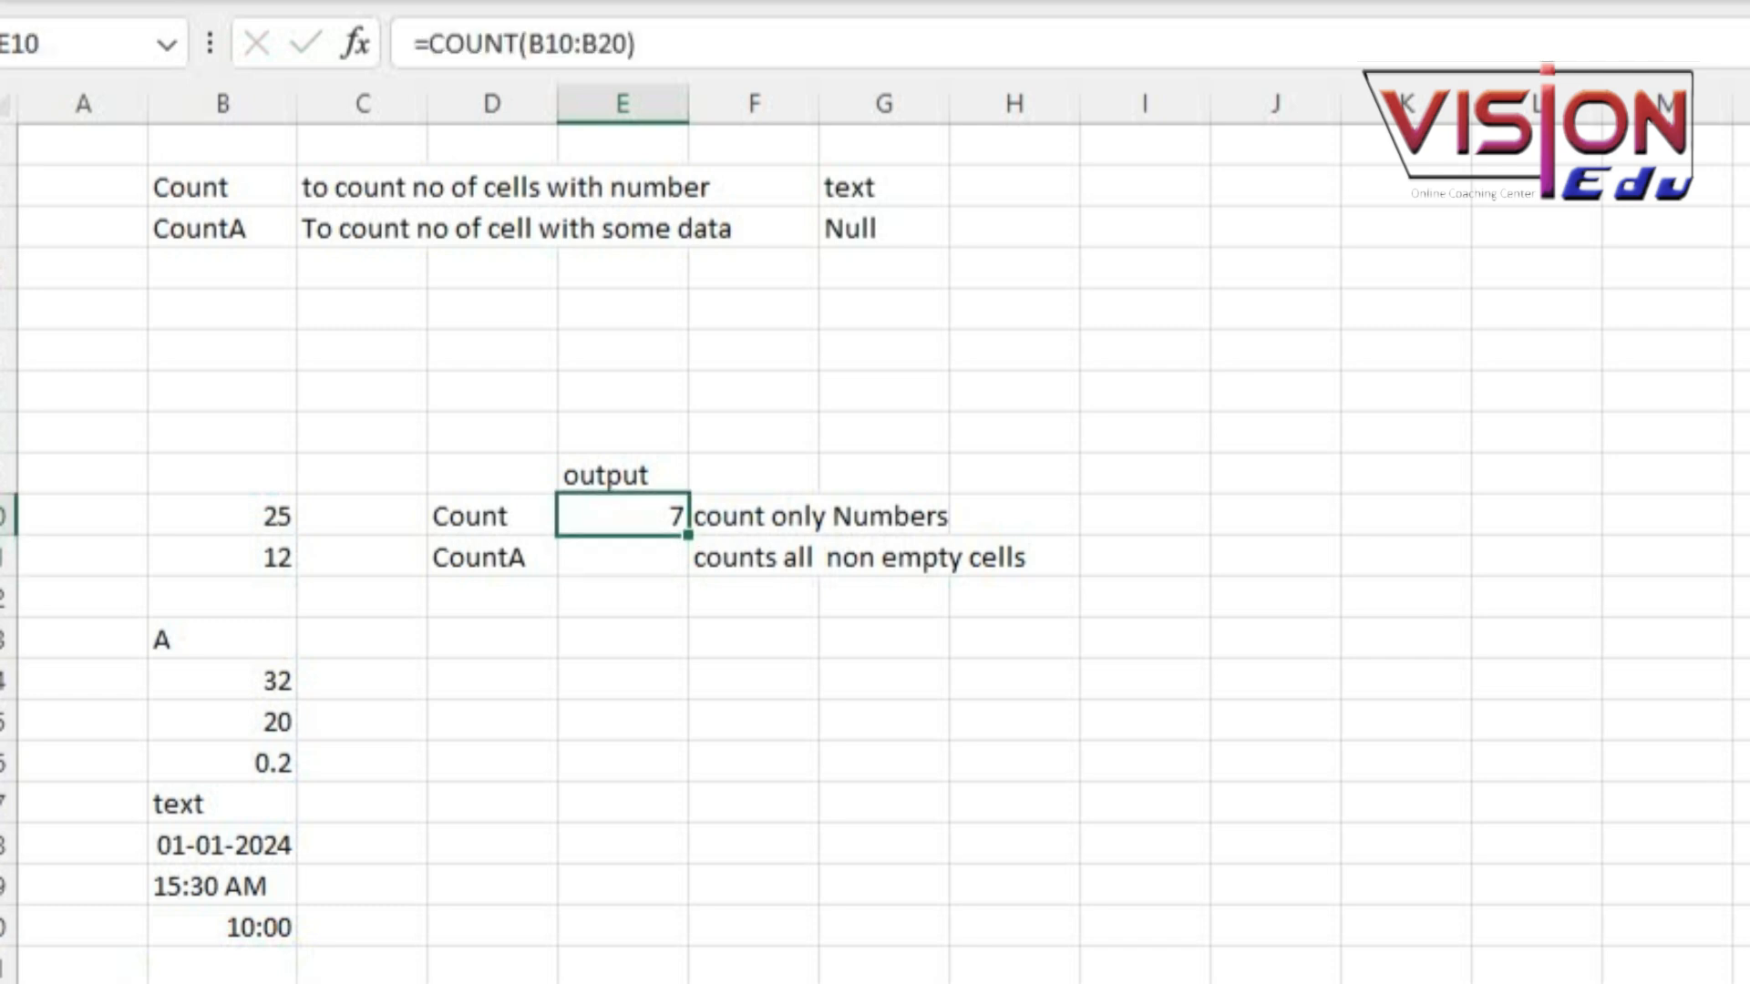
Step: Enter the formula =COUNTA(B10:B20) in cell E11 as the CountA output
key(Left)
key(Left)
key(Down)
key(Right)
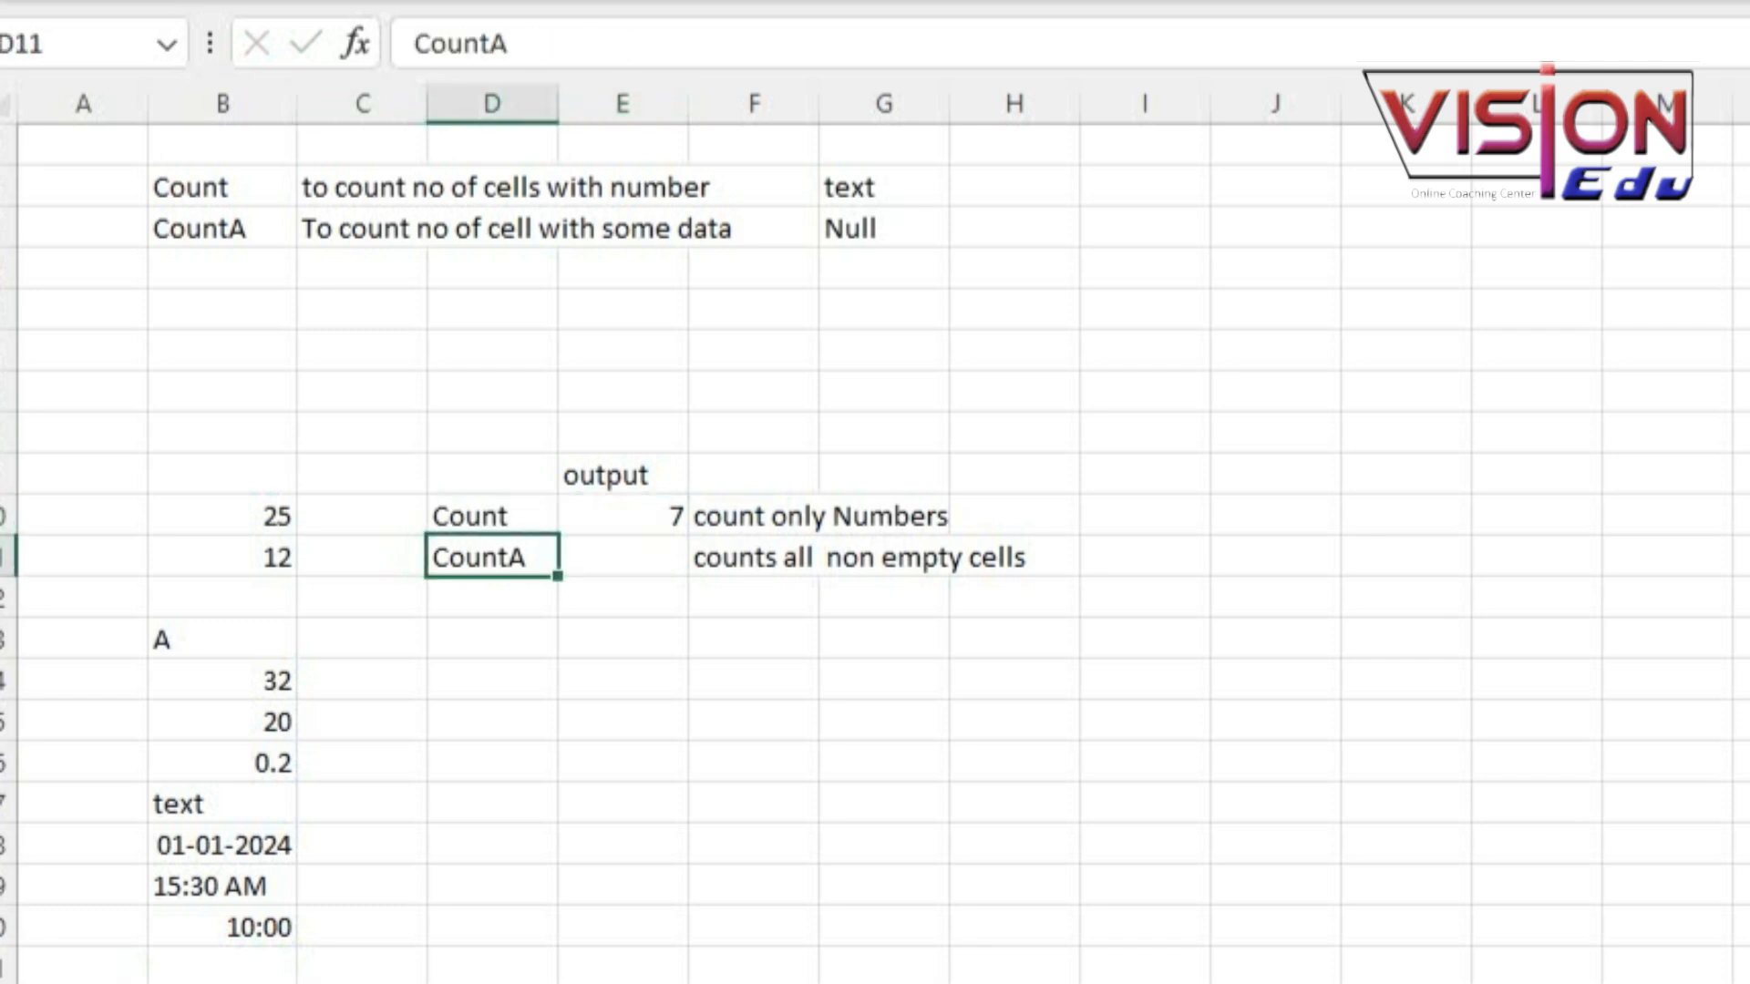
key(Right)
text(=cou)
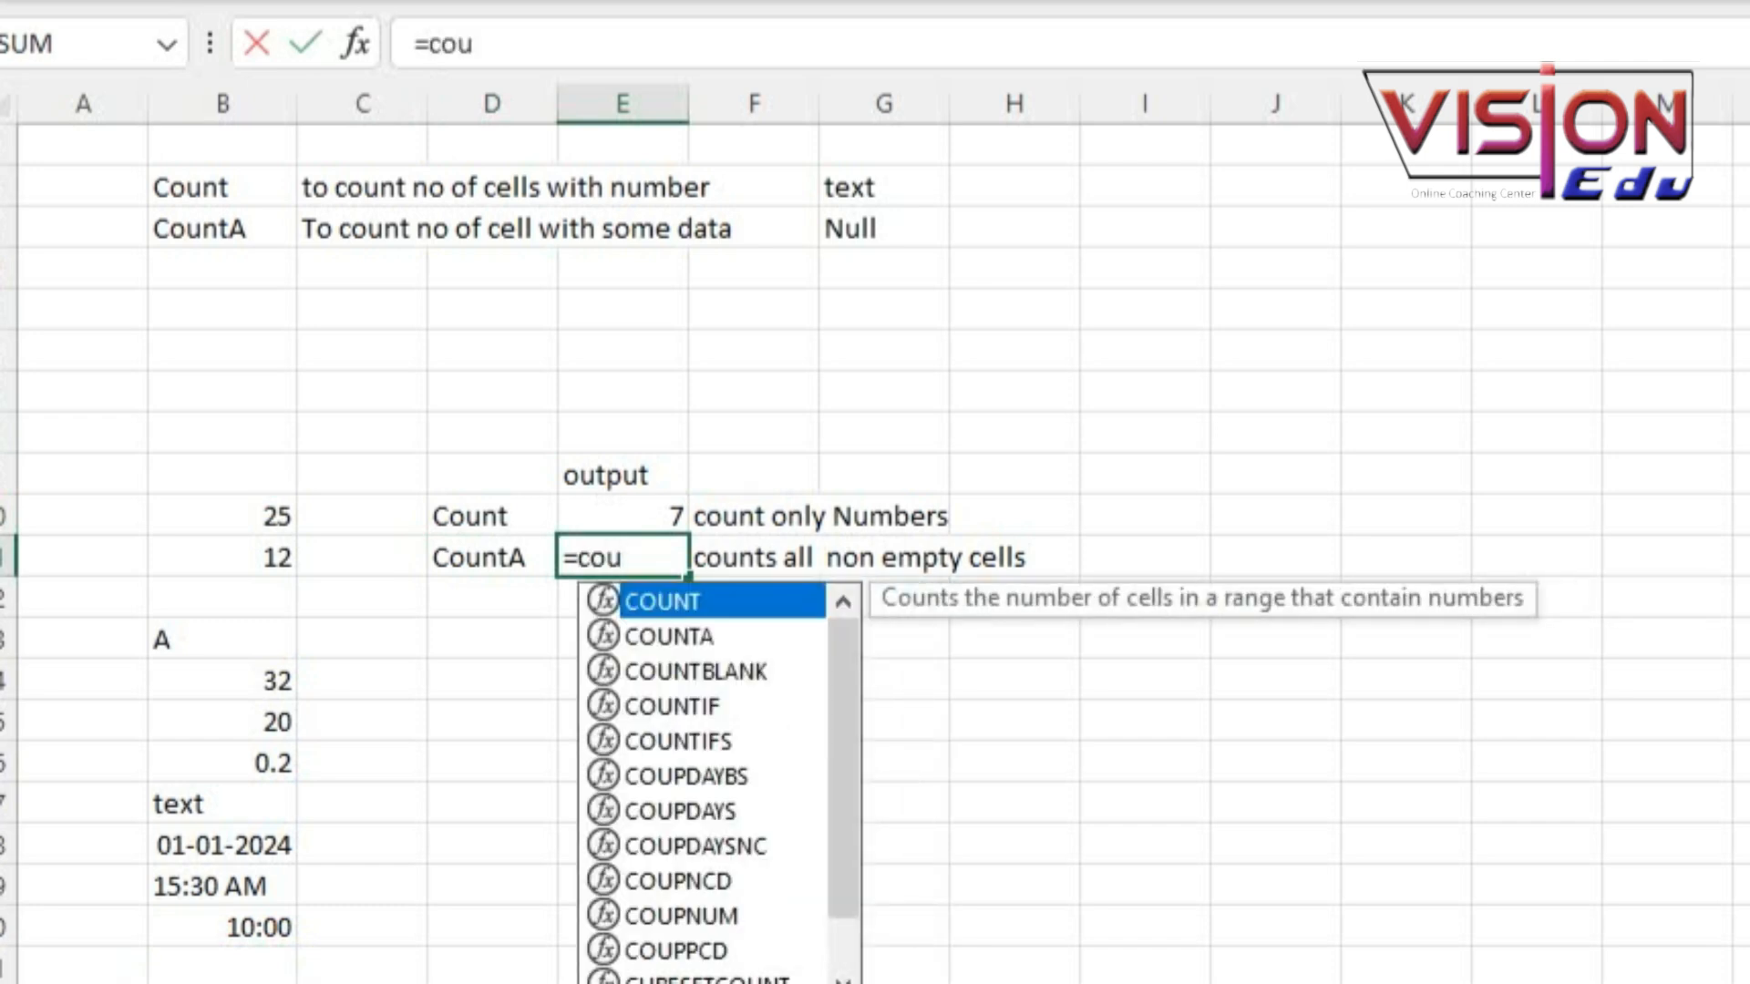
text(ntA()
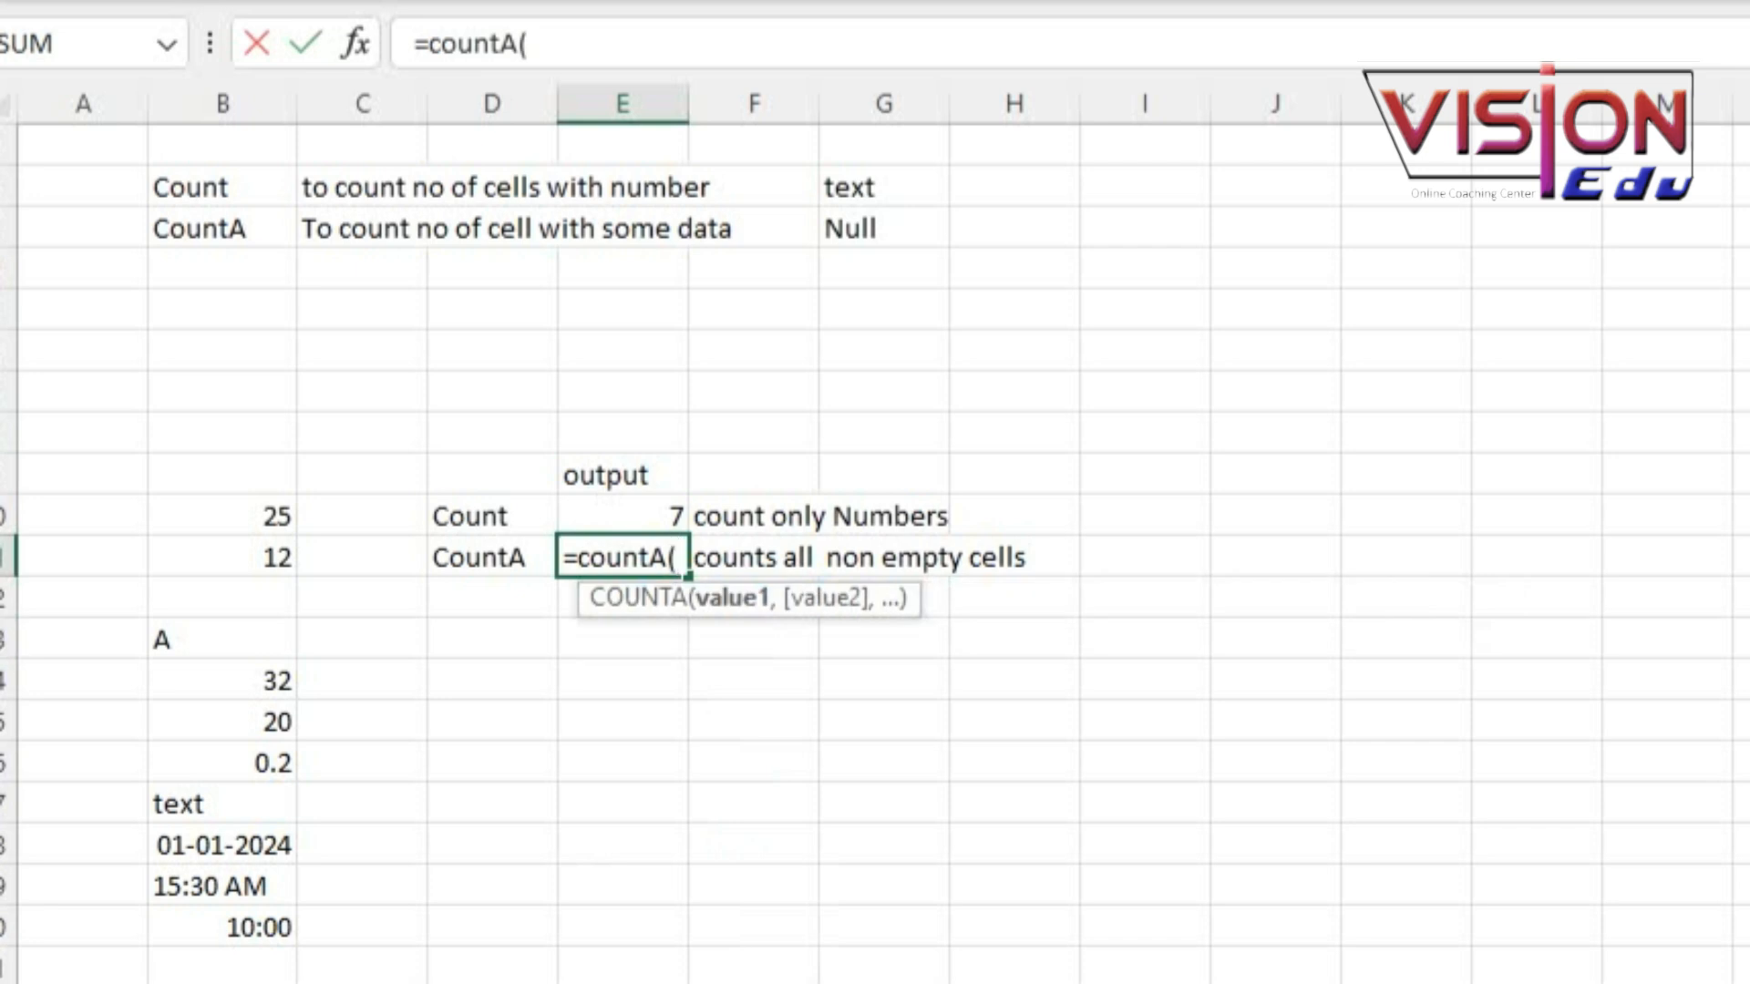
drag(224, 516, 223, 927)
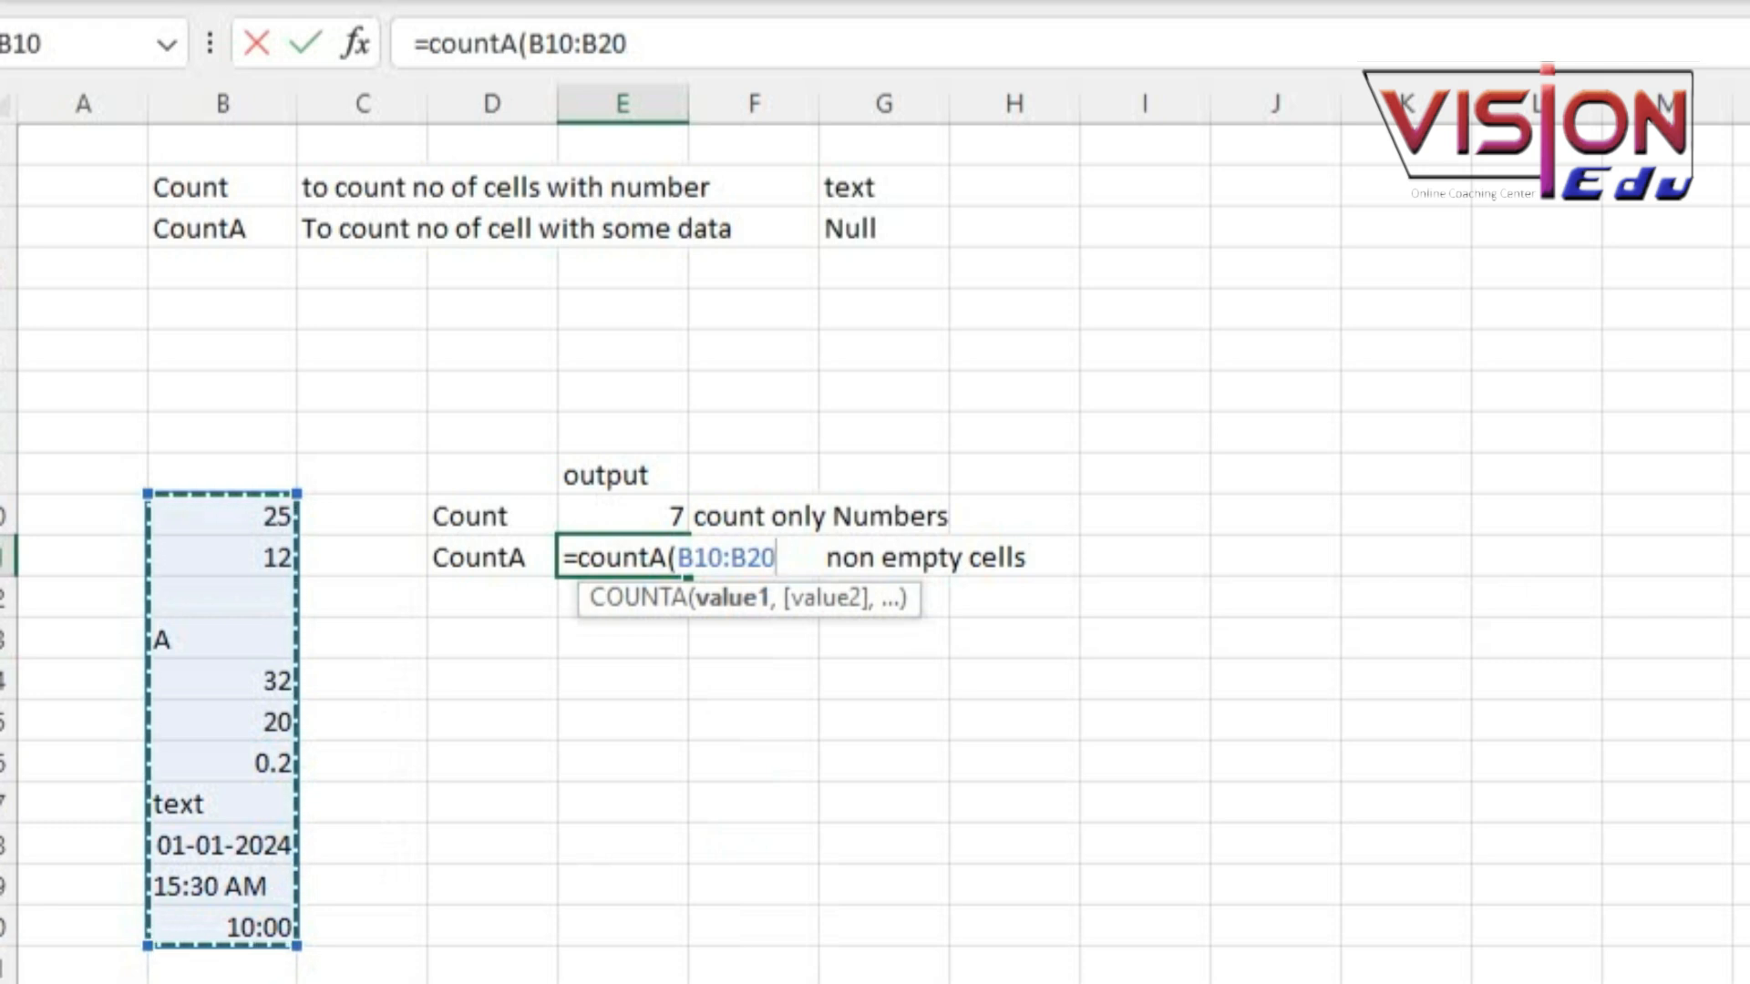
text())
key(Return)
key(Up)
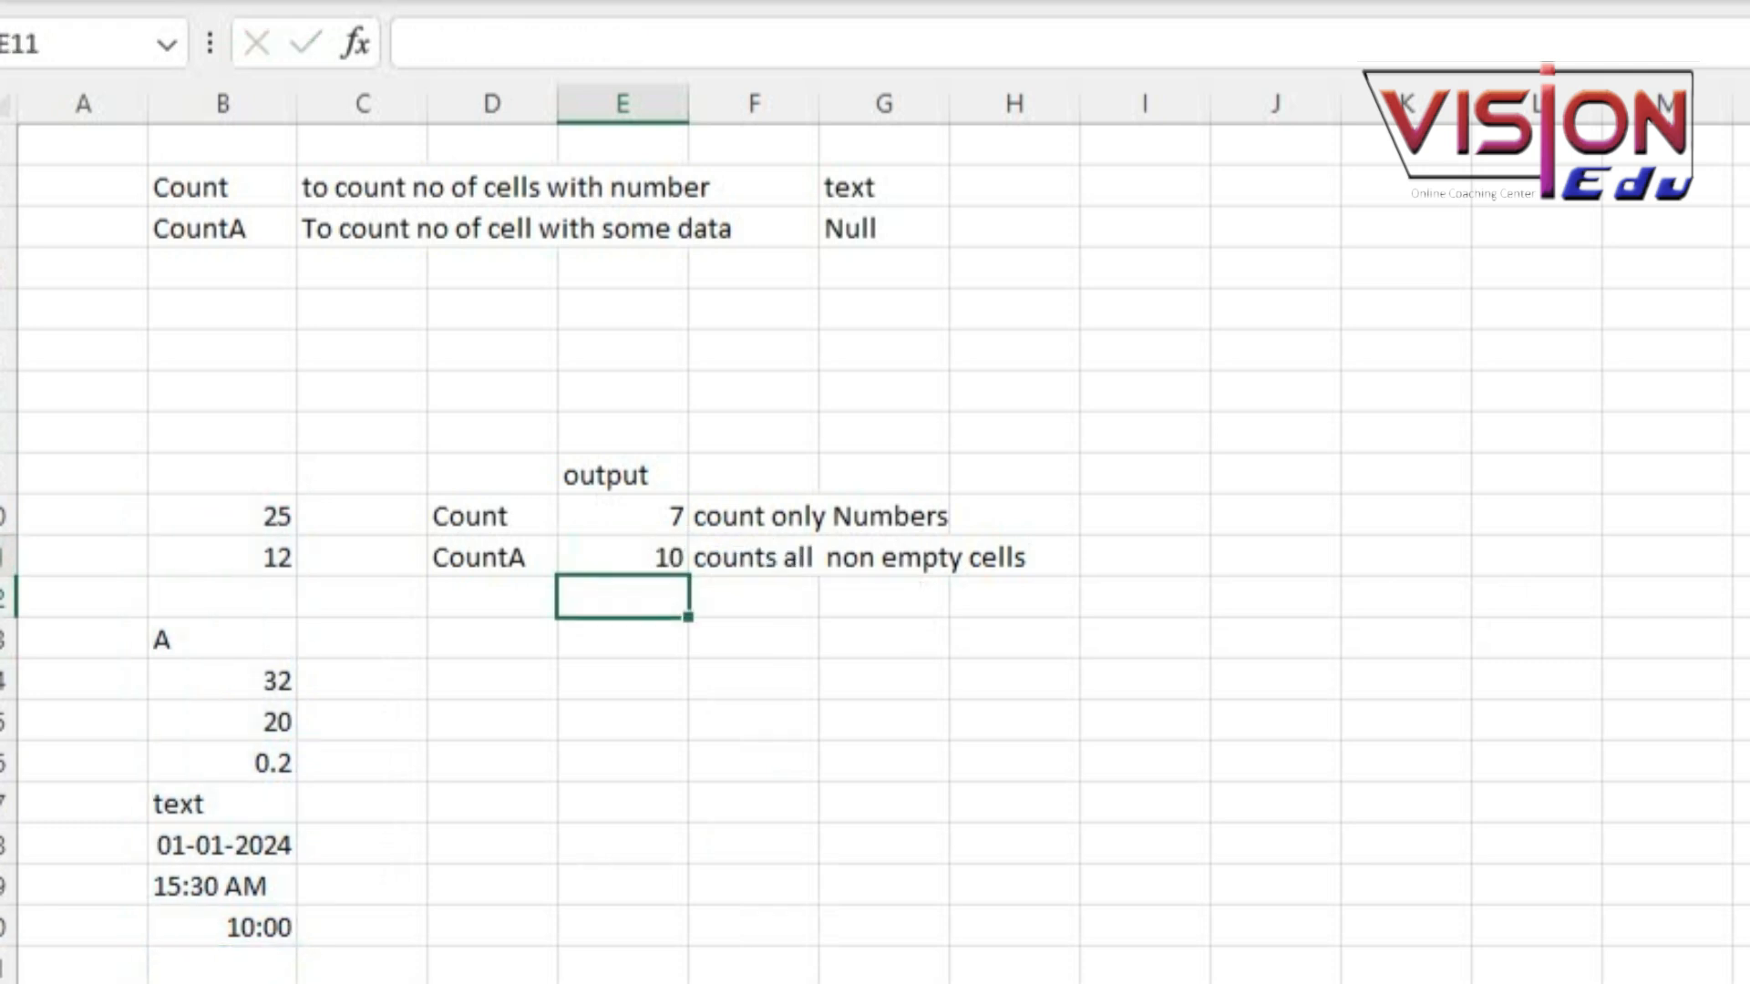
Step: Select the data range B10:B20 to examine which cells each function counts
key(Left)
key(Left)
key(Left)
key(Up)
key(shift+Down)
key(shift+Down)
key(shift+Down)
key(shift+Down)
key(shift+Down)
key(shift+Down)
key(shift+Down)
key(shift+Down)
key(shift+Down)
key(shift+Down)
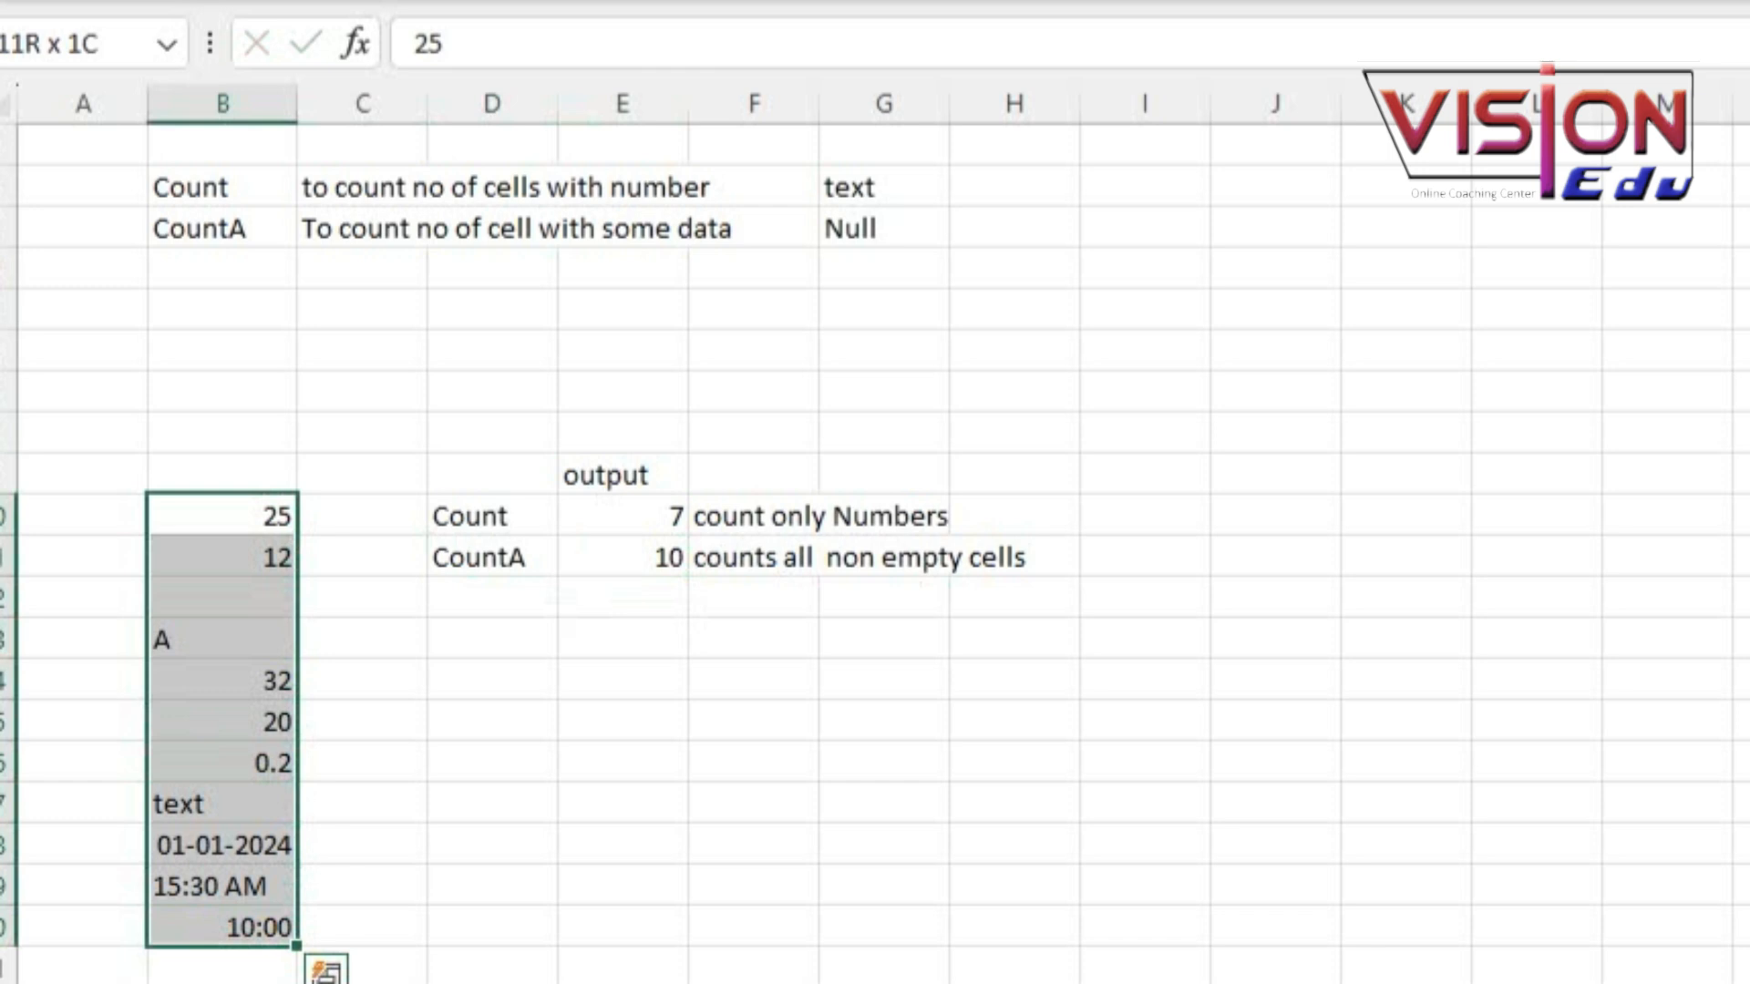
key(Up)
key(Down)
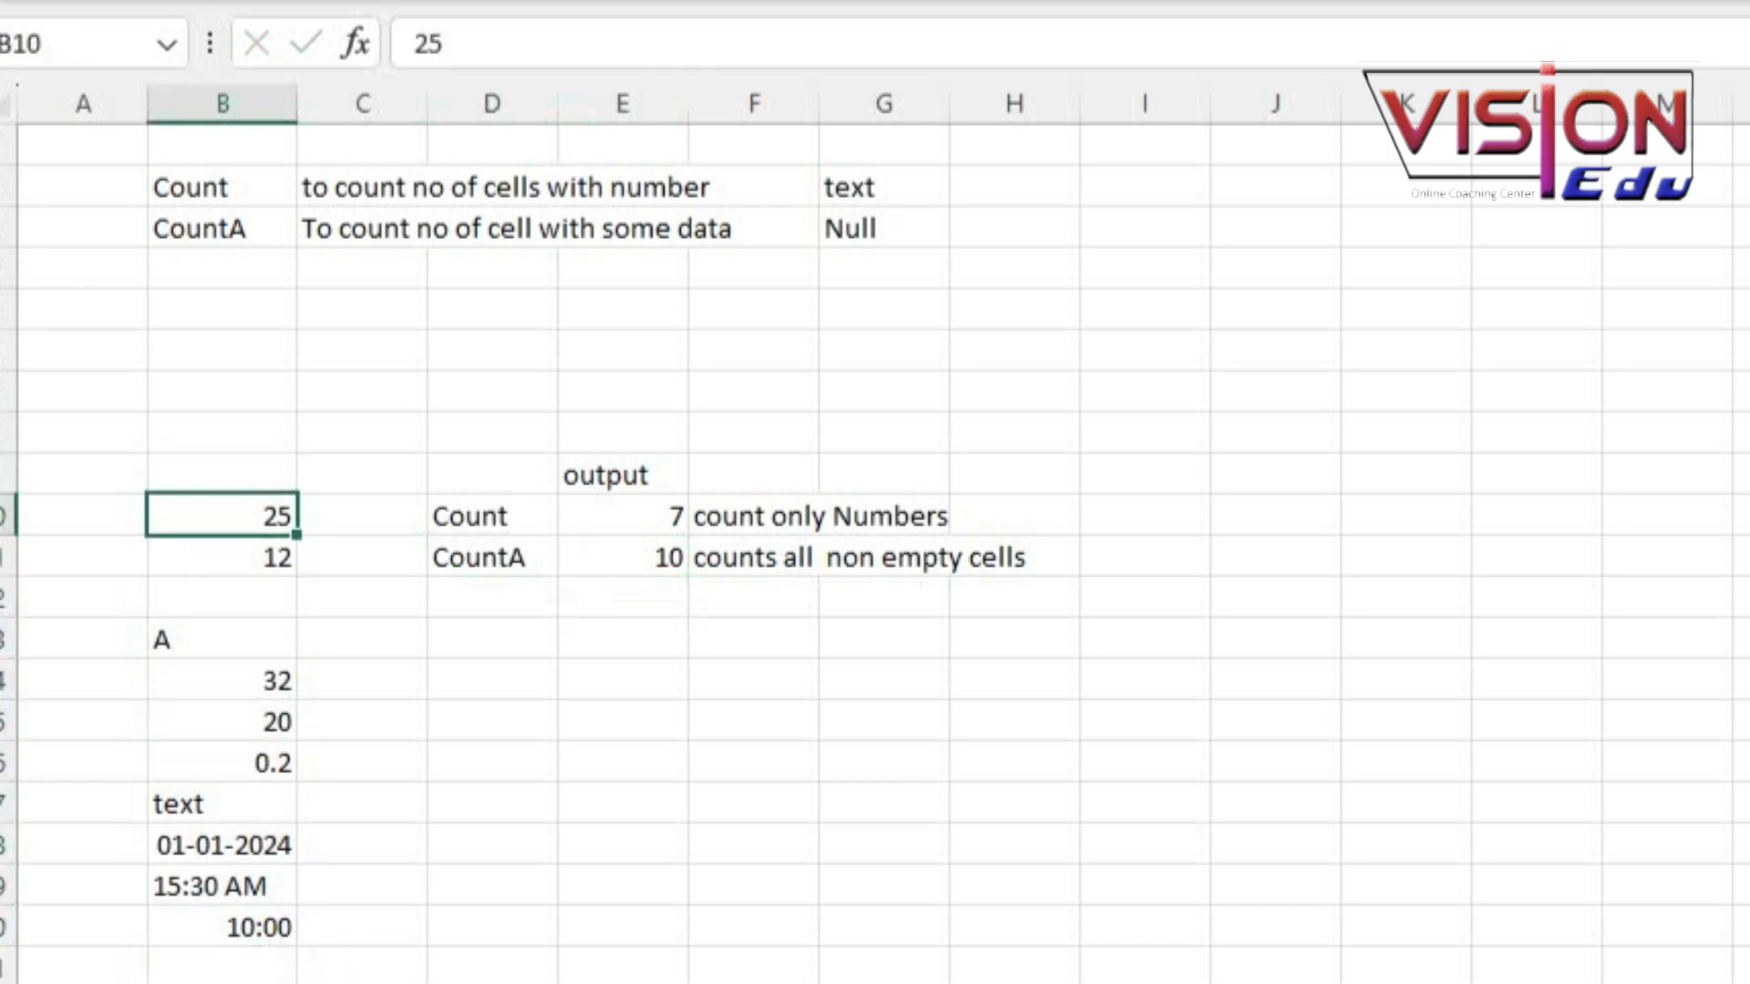
key(shift+Down)
key(shift+Down)
key(shift+Down)
key(shift+Down)
key(shift+Down)
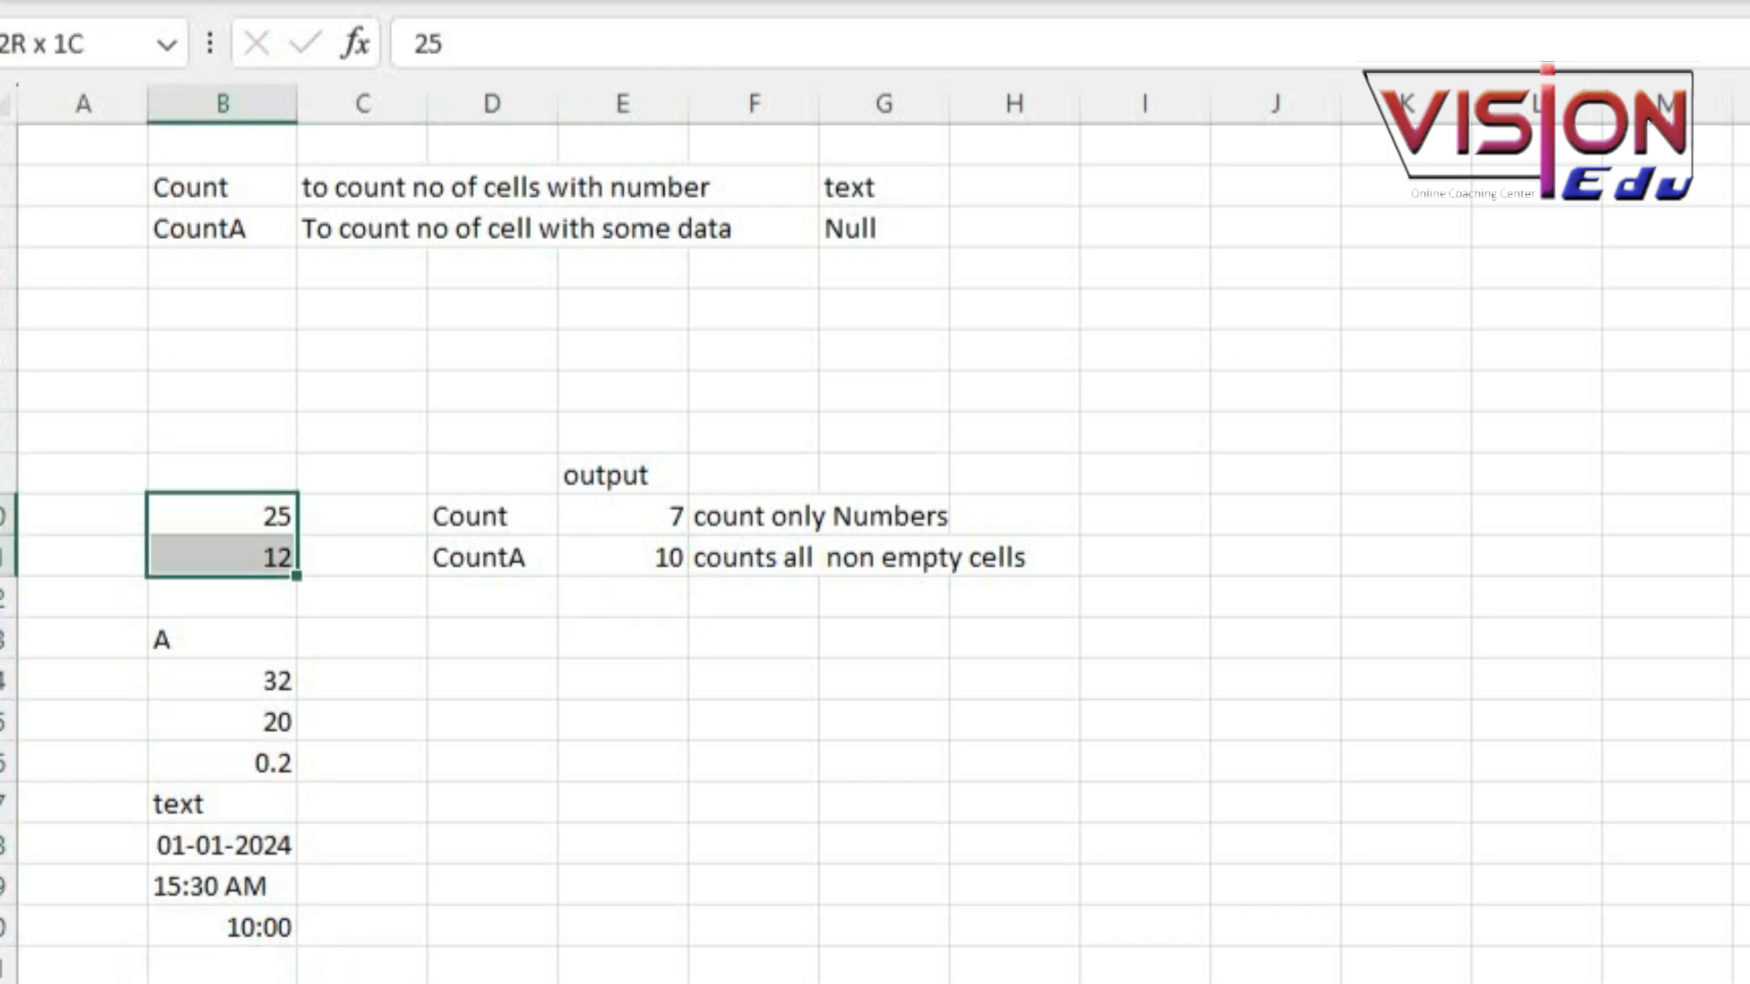
key(shift+Down)
key(shift+Down)
key(shift+Down)
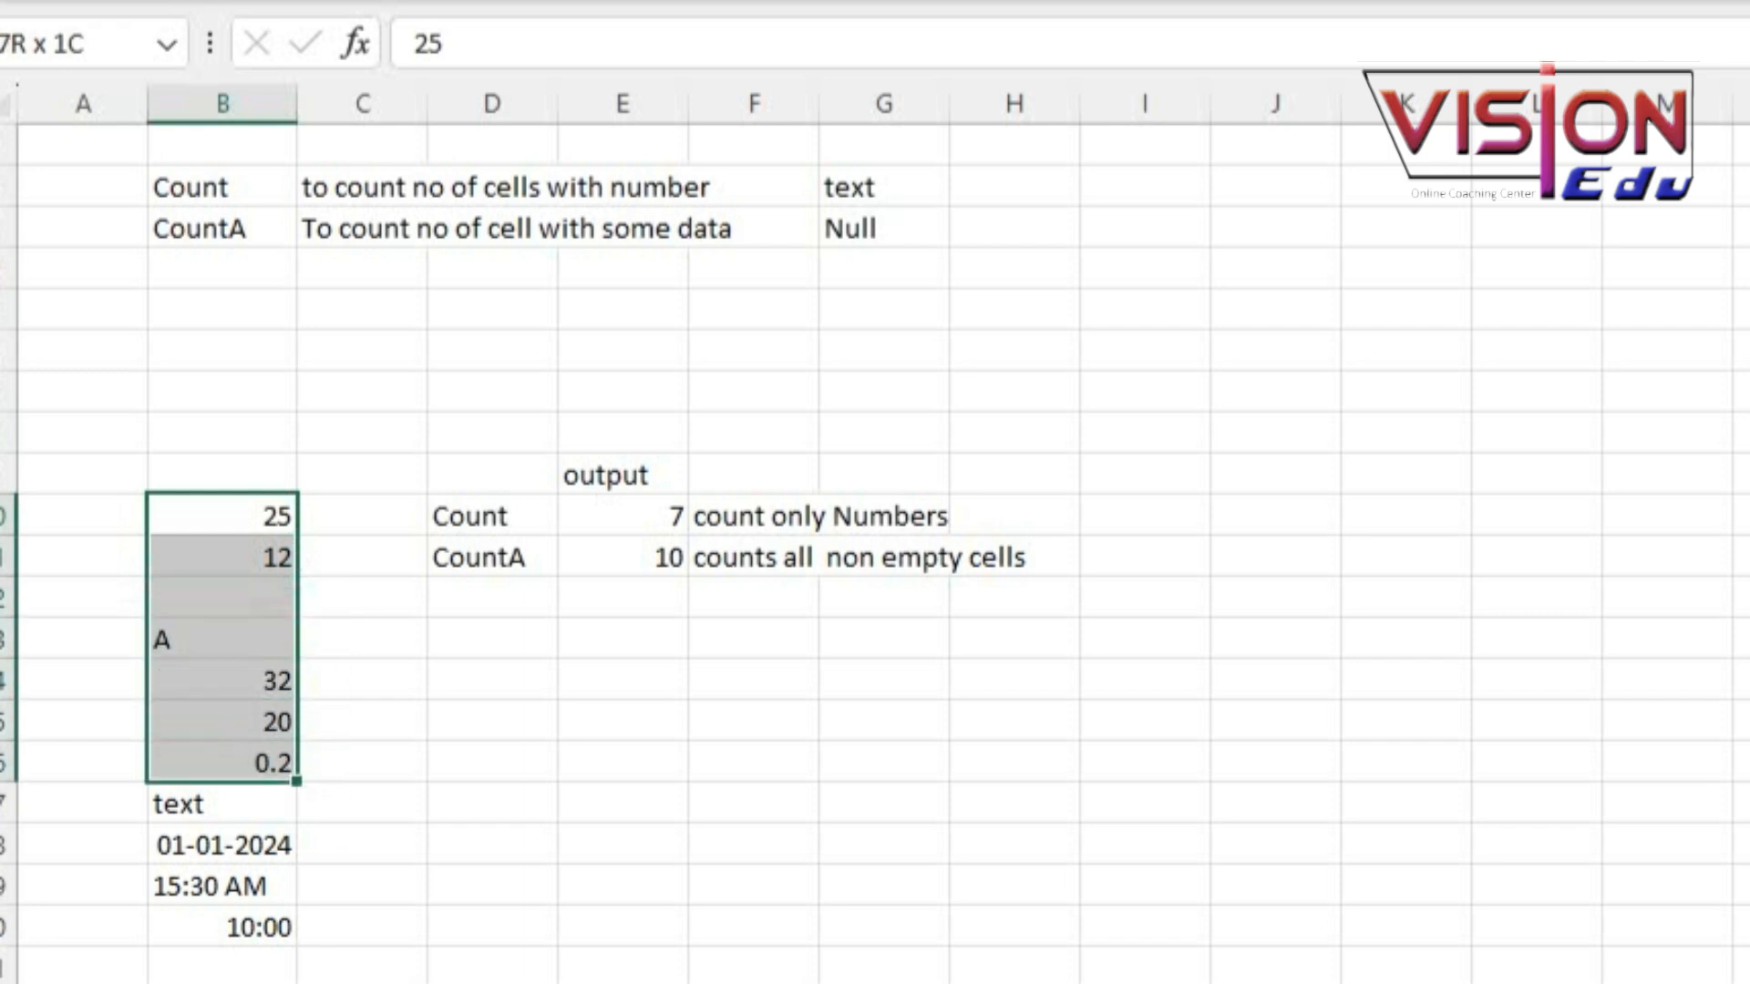
key(shift+Down)
key(shift+Down)
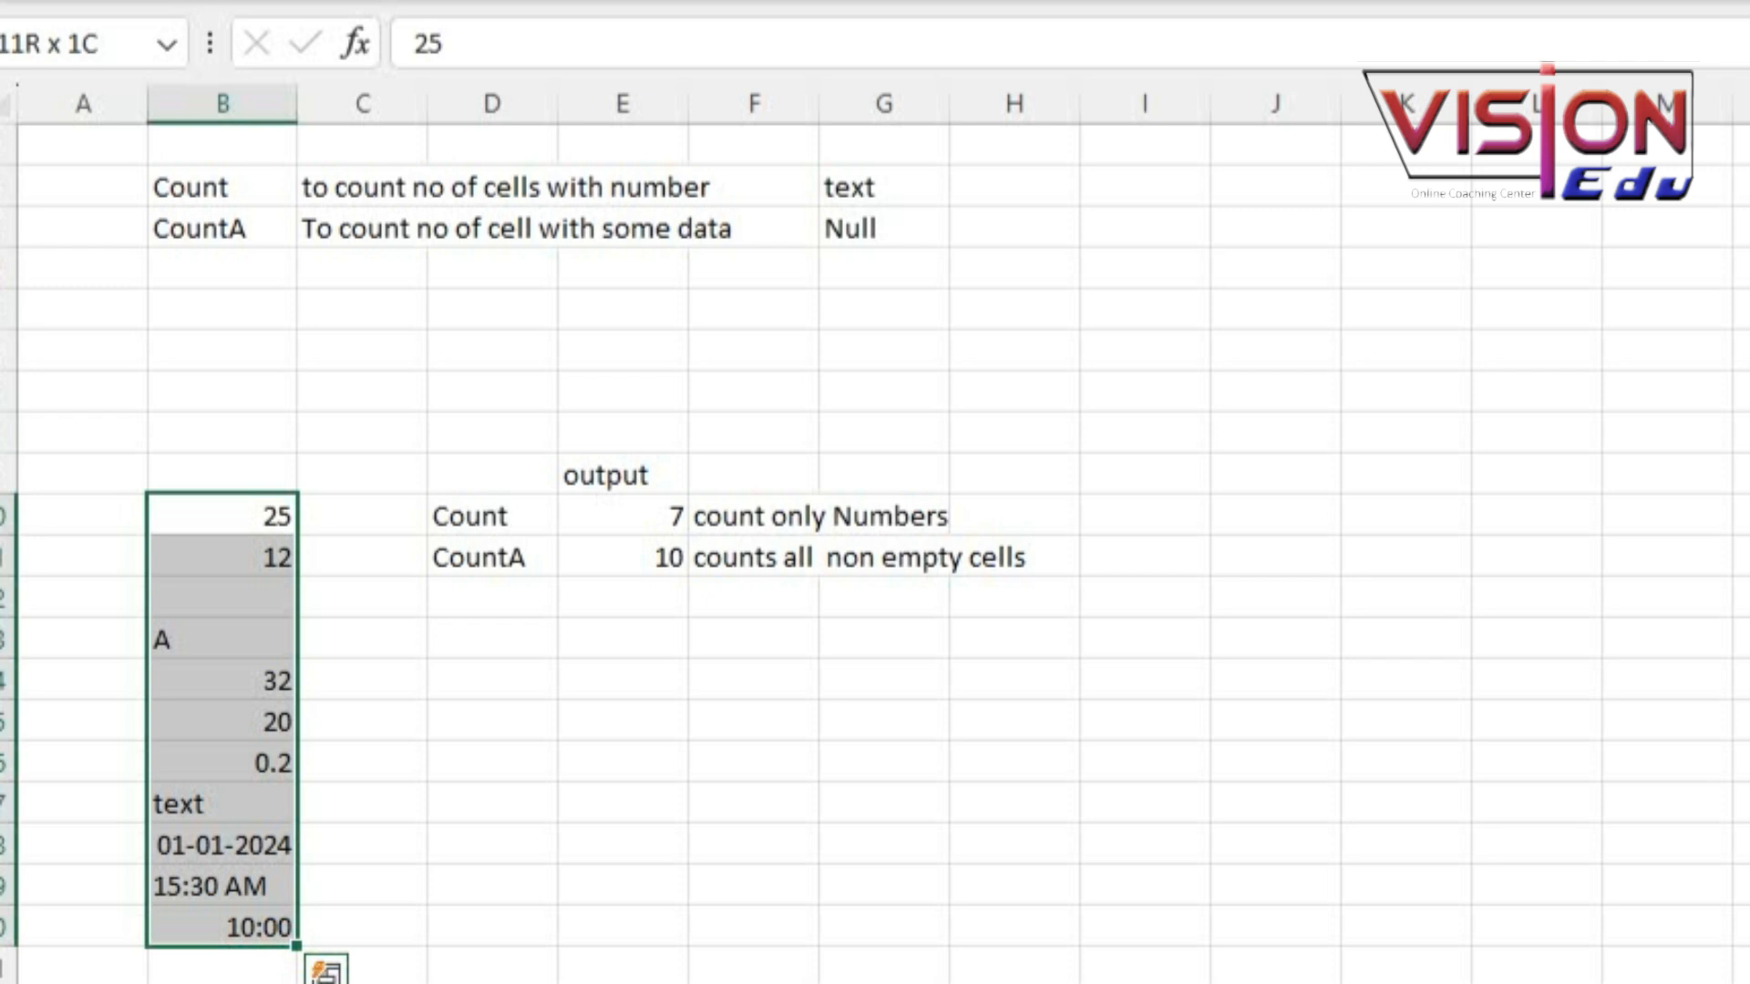
Step: Review the CountA formula in E11 and the Count formula in E10 against the sample data
key(Right)
key(Right)
key(Down)
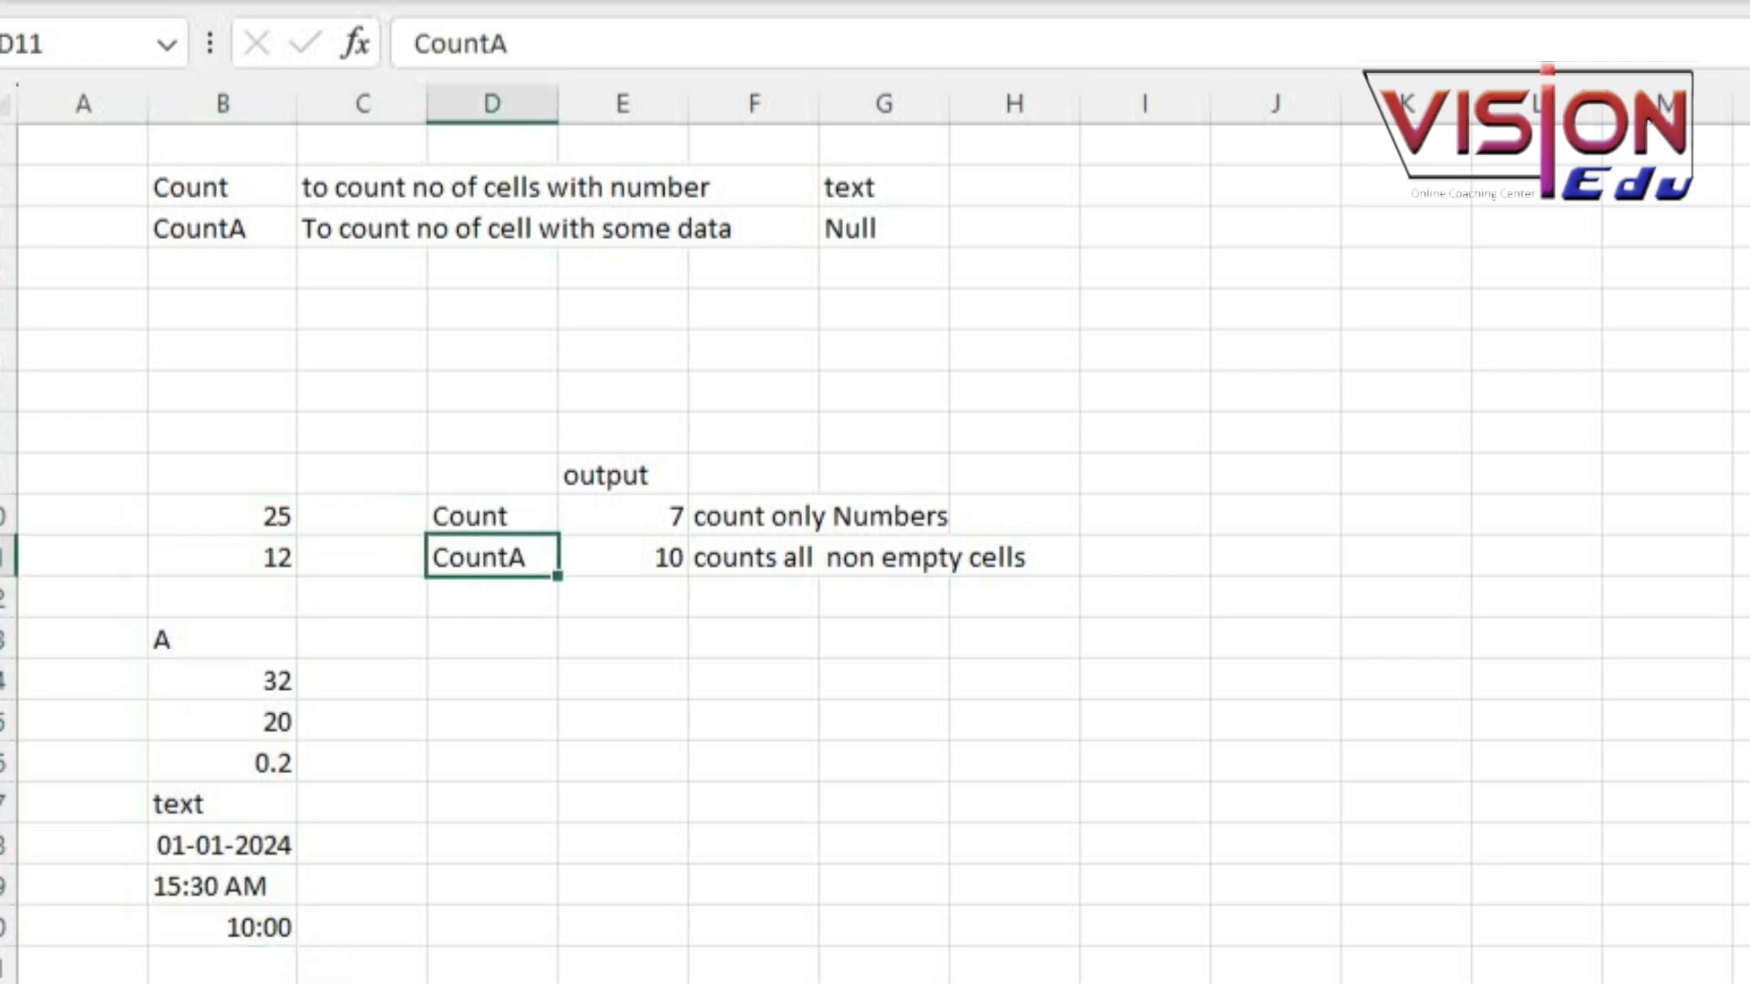
key(Right)
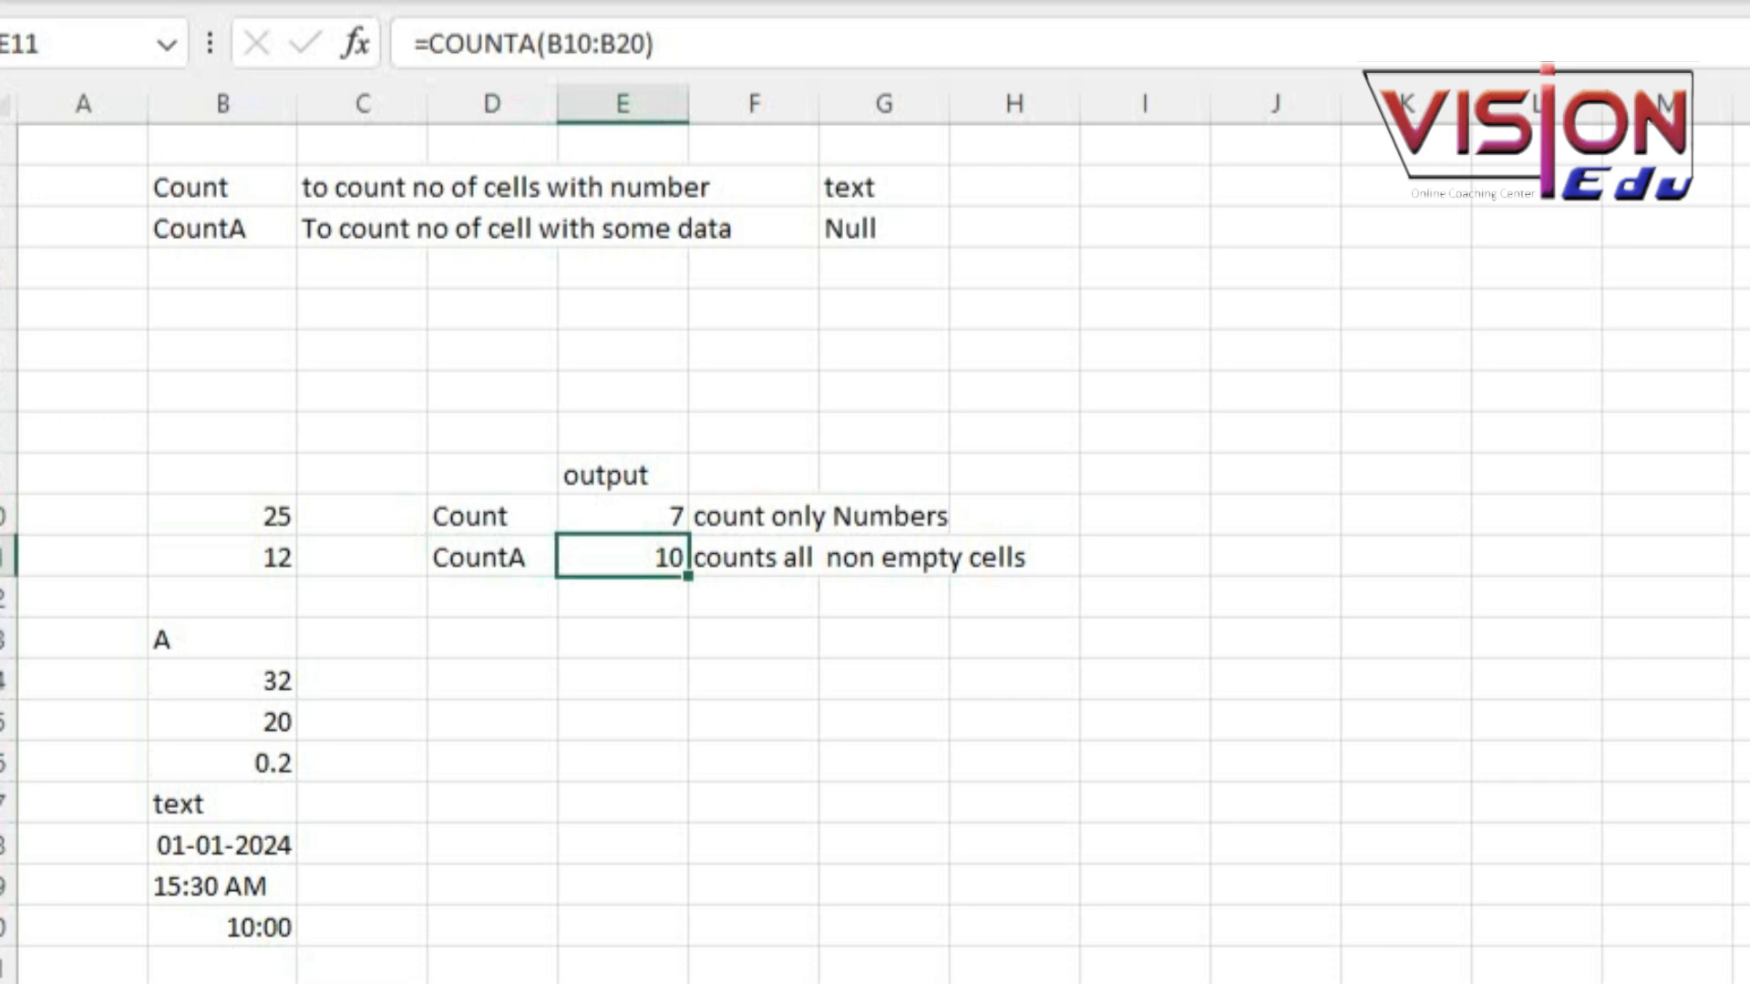
key(Left)
key(Right)
key(Left)
key(Left)
key(Left)
key(Right)
key(Right)
key(Up)
key(Right)
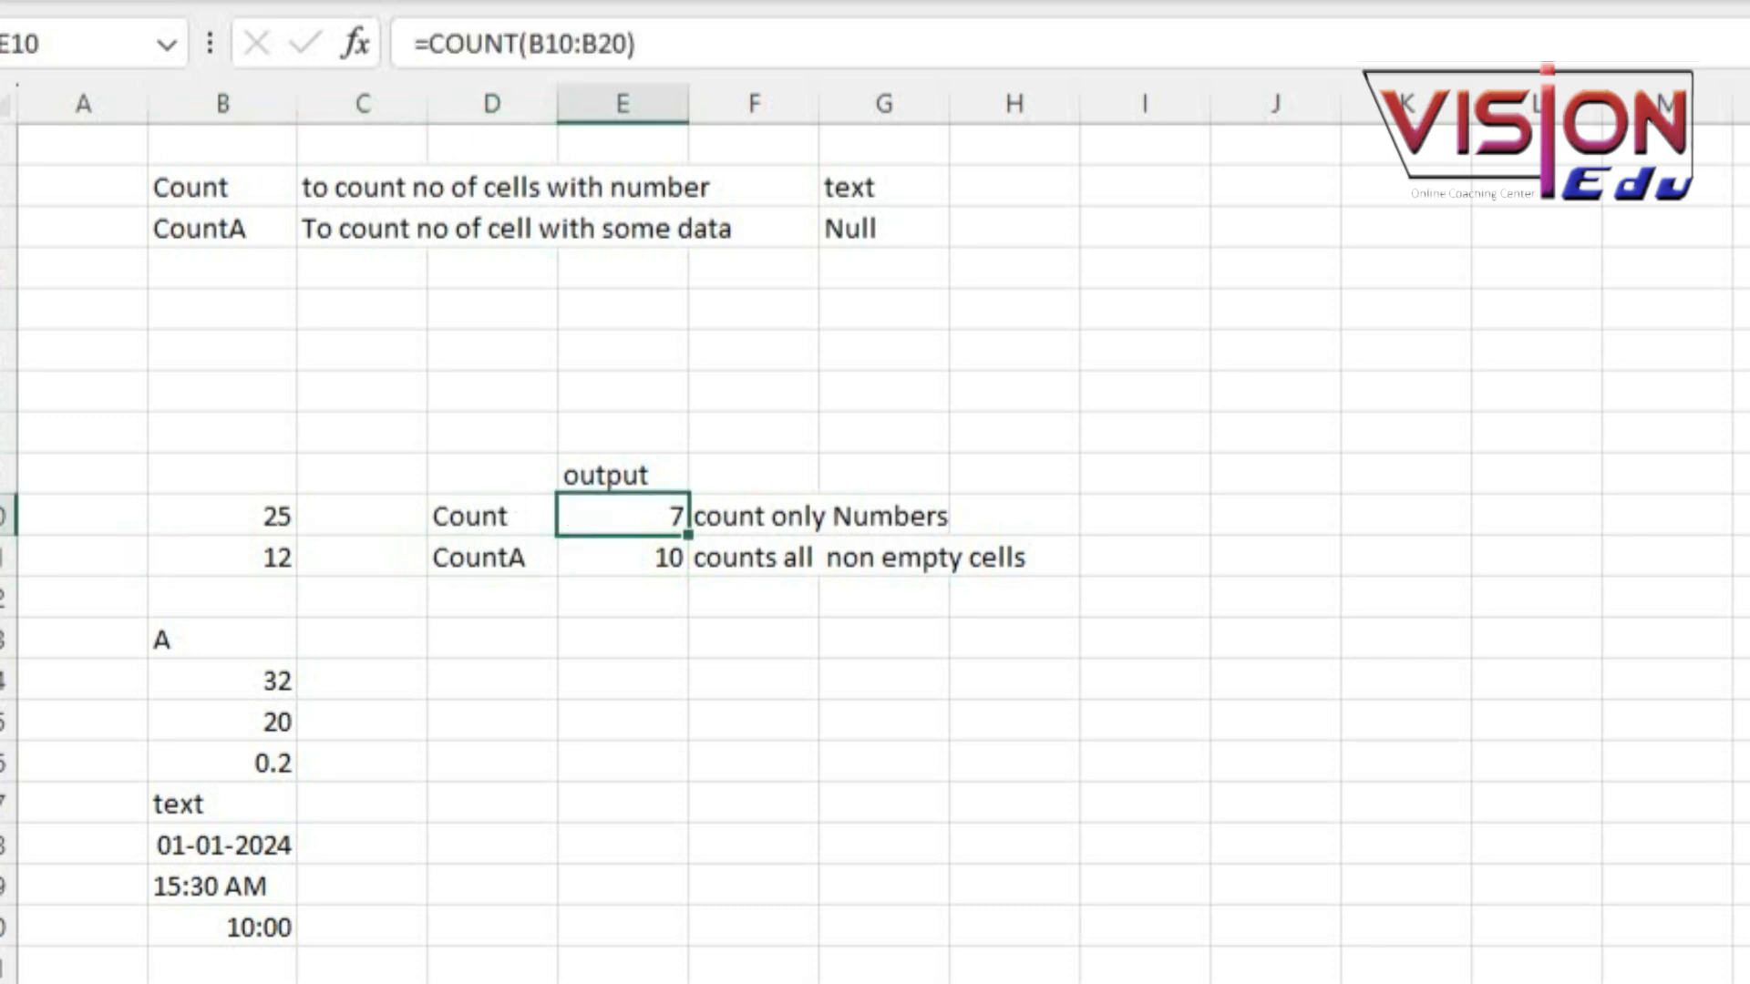
key(Left)
key(Left)
key(Left)
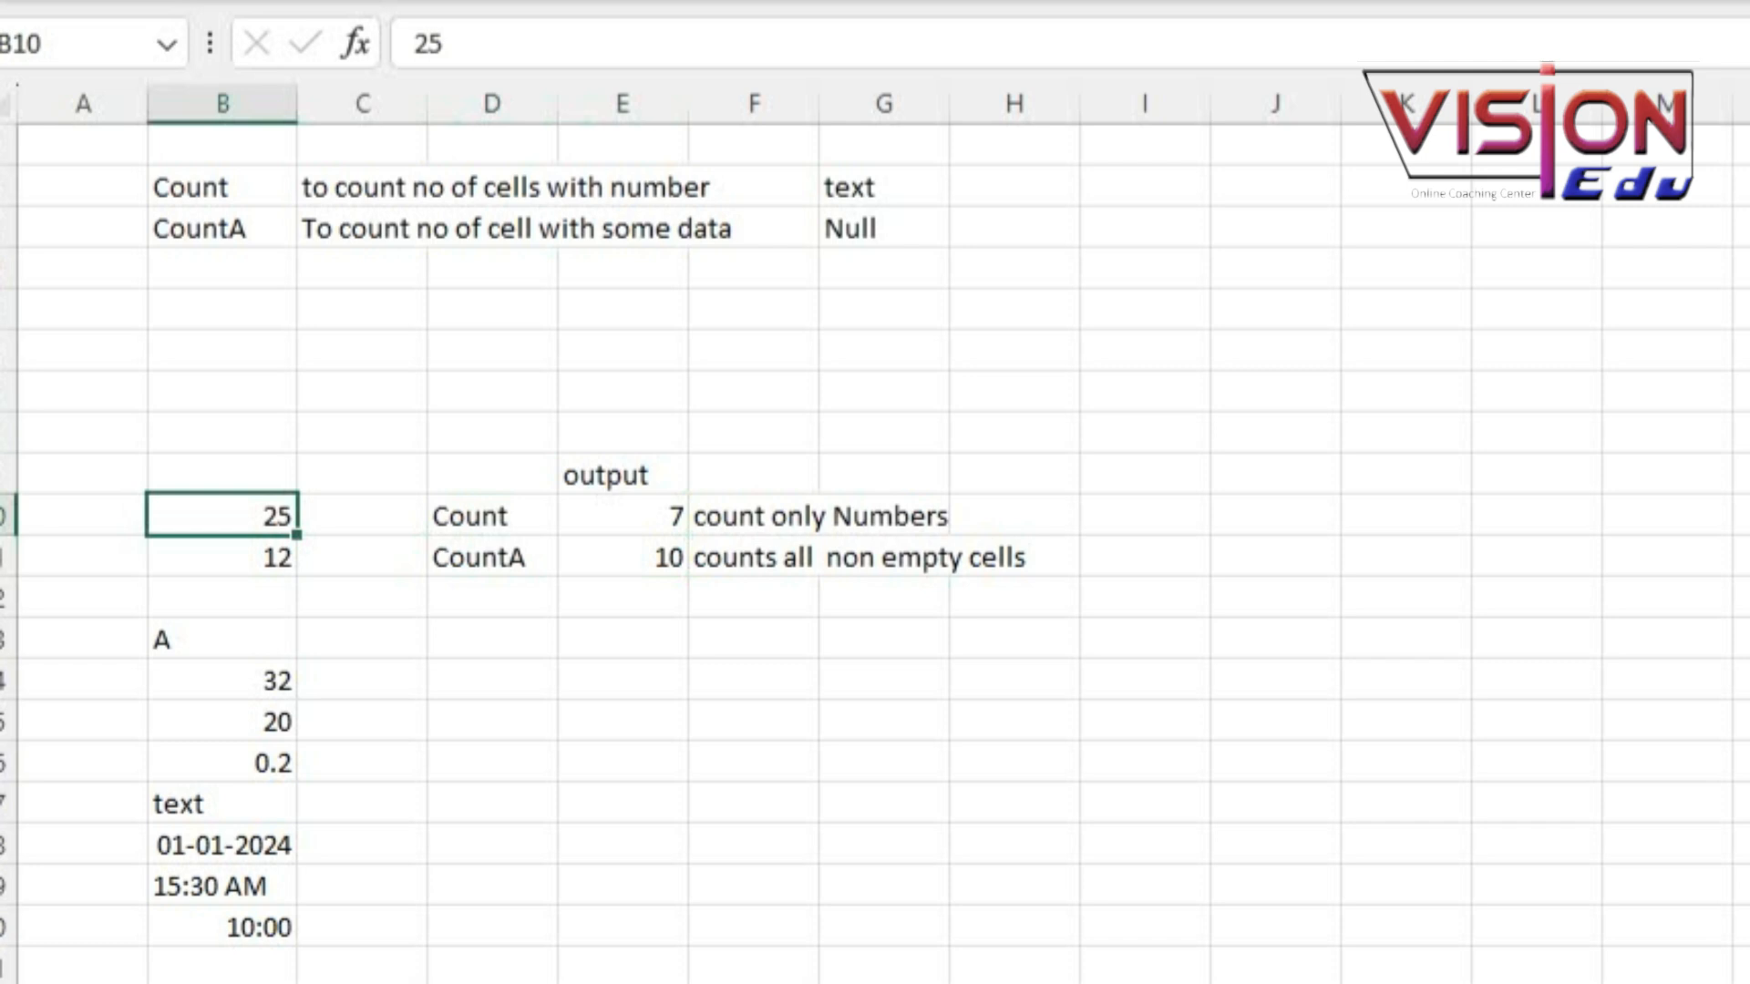
Step: Enter a blank space in the empty cell B12 of the sample data
key(Right)
key(Right)
key(Right)
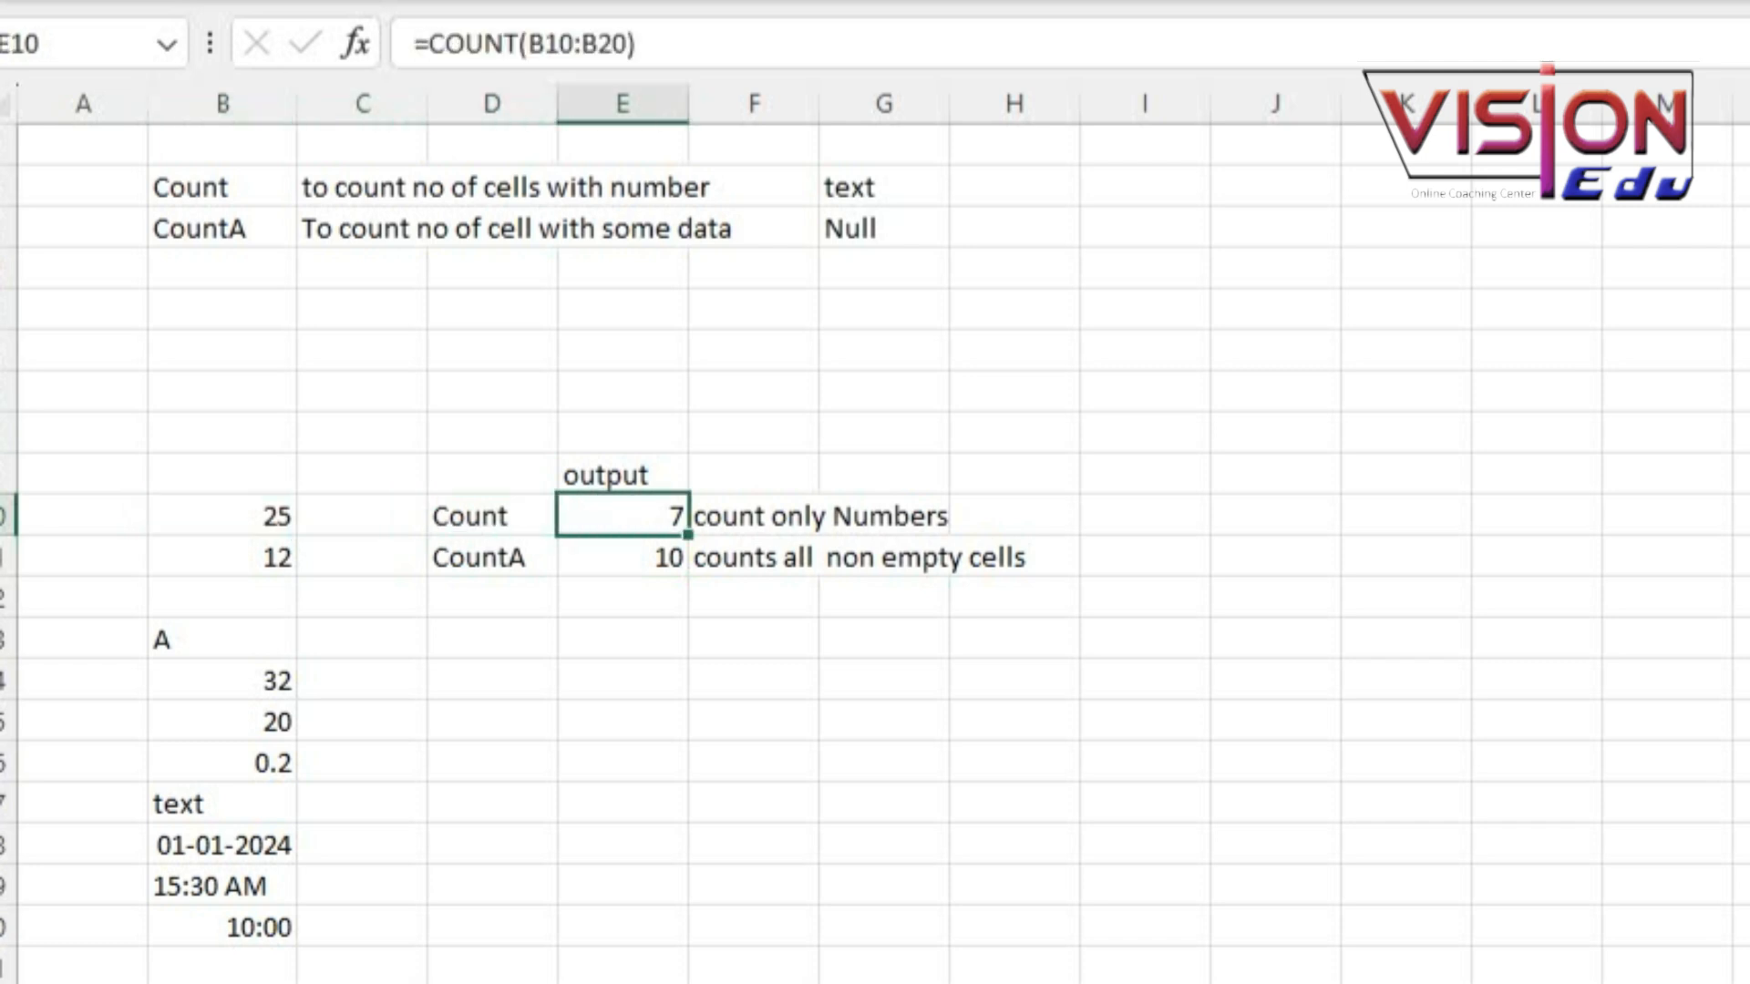
key(Down)
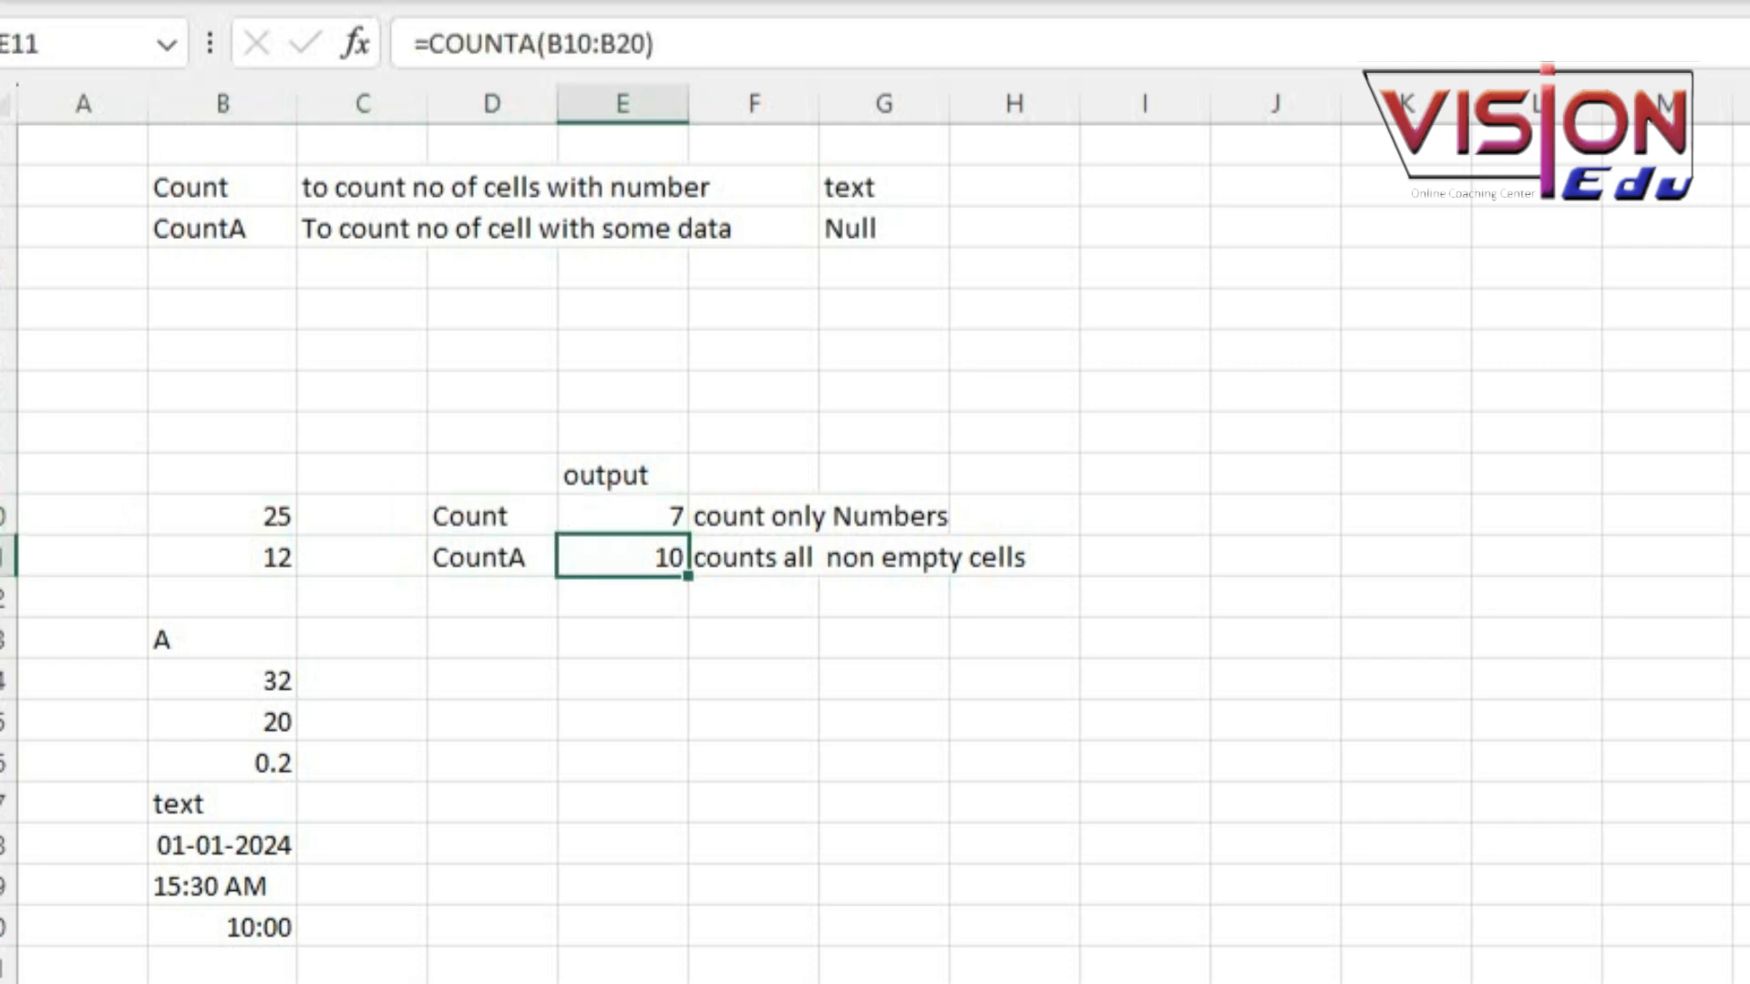
key(Down)
key(Left)
key(Left)
key(Left)
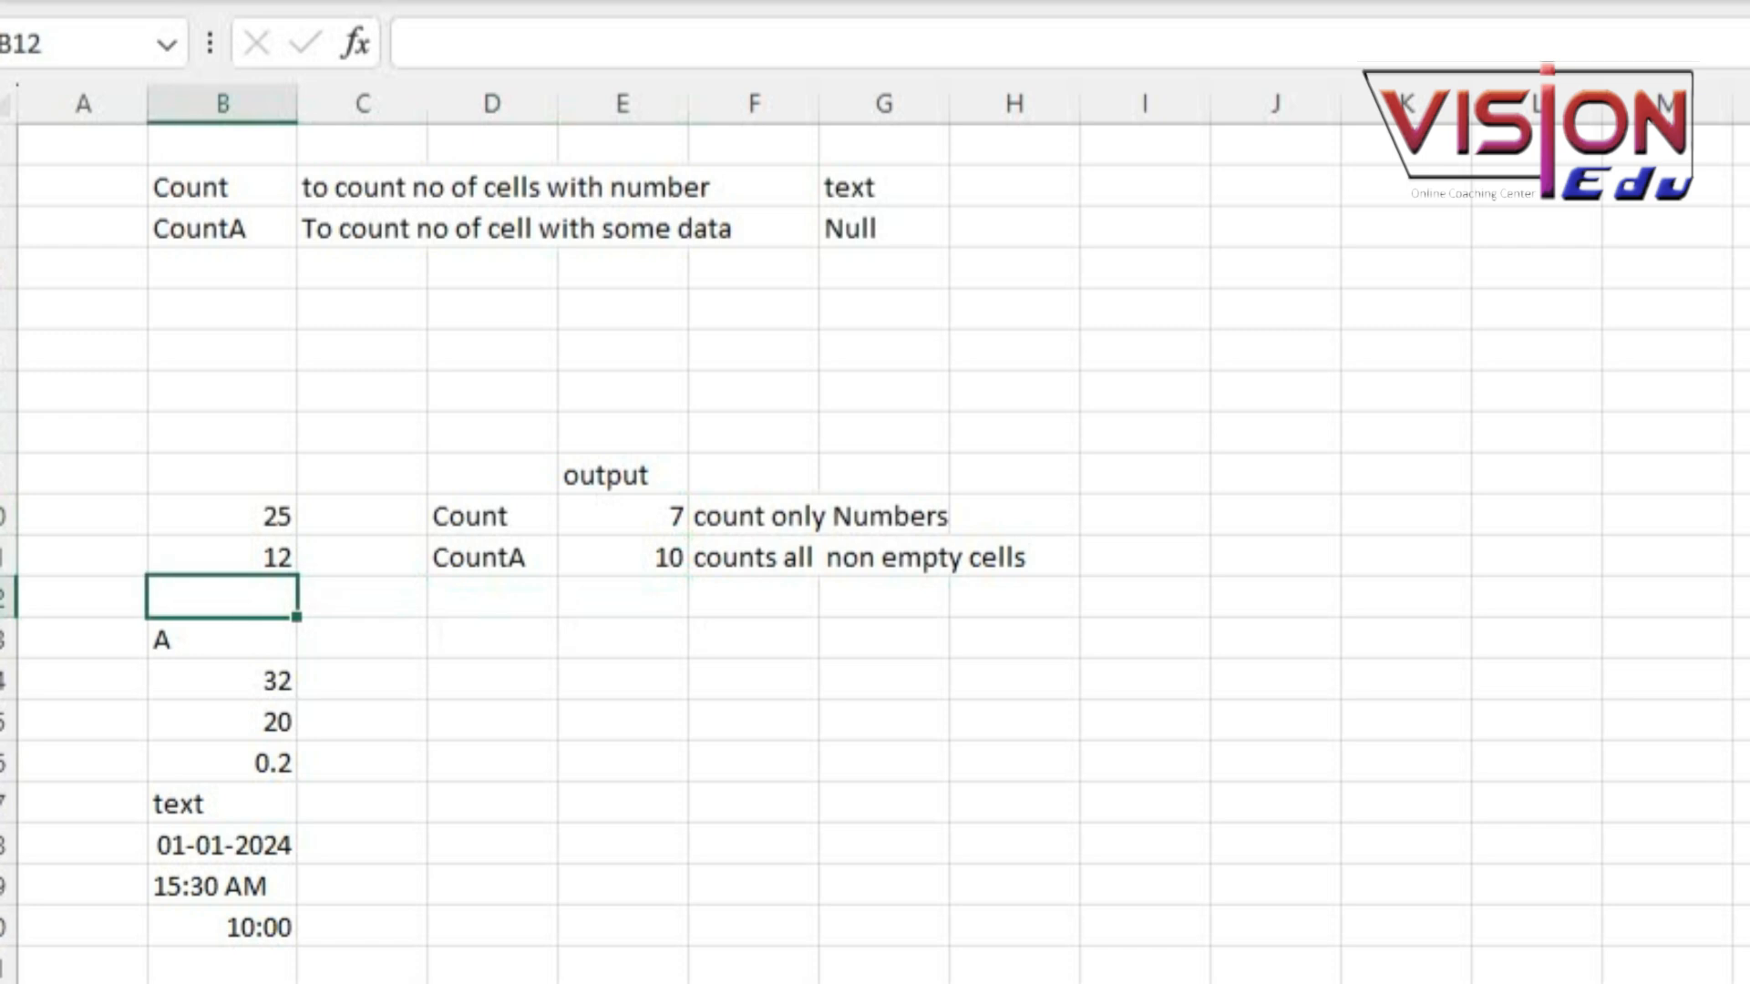
key(F2)
key(Return)
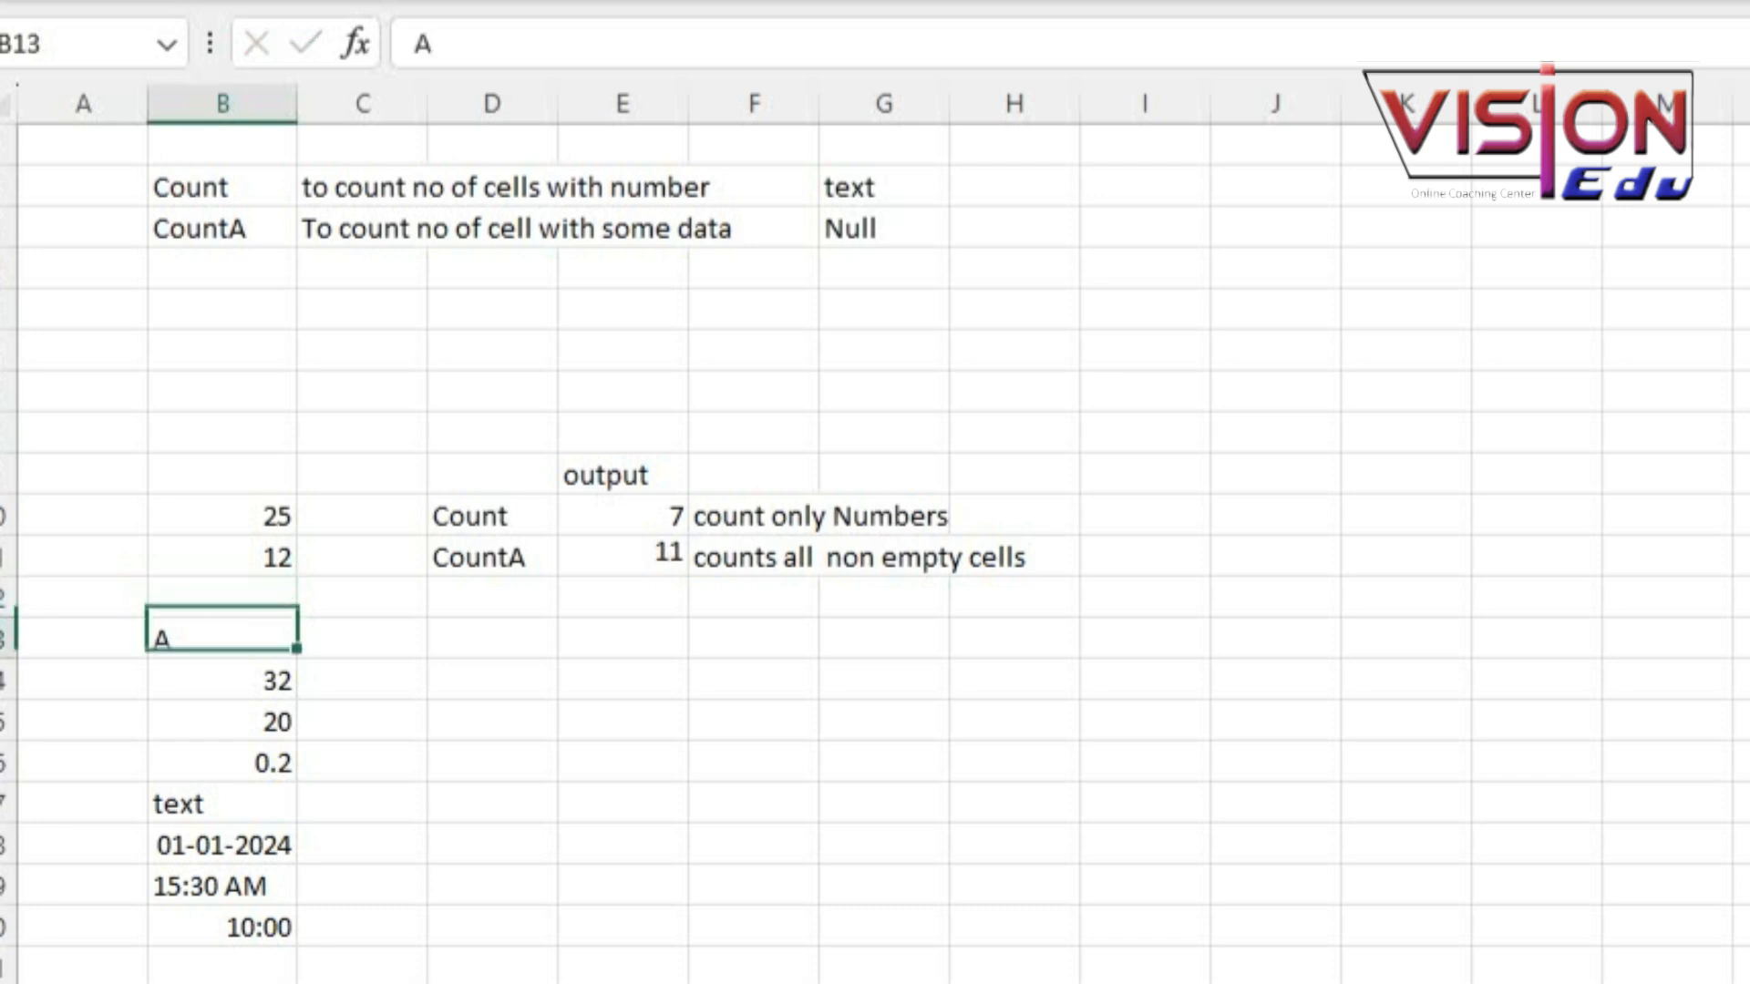
Step: Compare the CountA output in E11 with the Count output in E10 and their labels
key(Up)
key(Up)
key(Right)
key(Right)
key(Right)
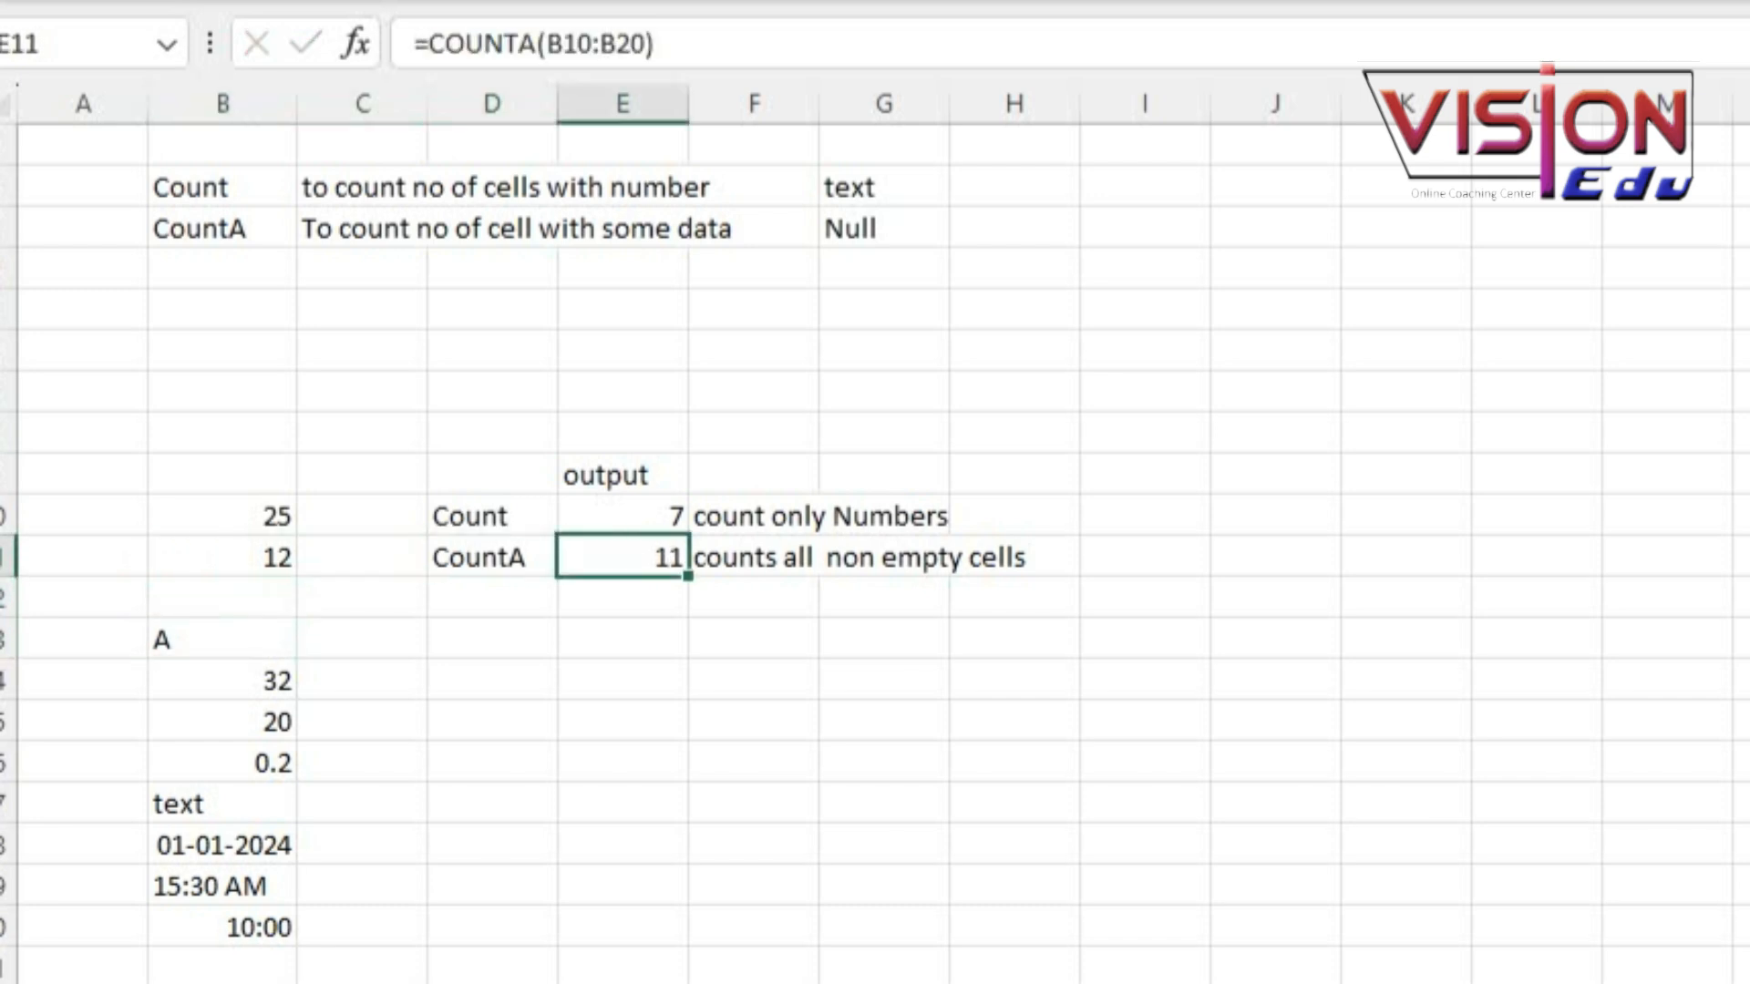
key(Up)
key(Down)
key(Left)
key(Right)
key(Up)
key(Left)
key(Right)
Step: Remove the AM suffix from the time in cell B19 so it reads 15:30
key(Down)
key(Down)
key(Down)
key(Down)
key(Down)
key(Down)
key(Down)
key(Down)
key(Down)
key(Left)
key(Left)
key(Left)
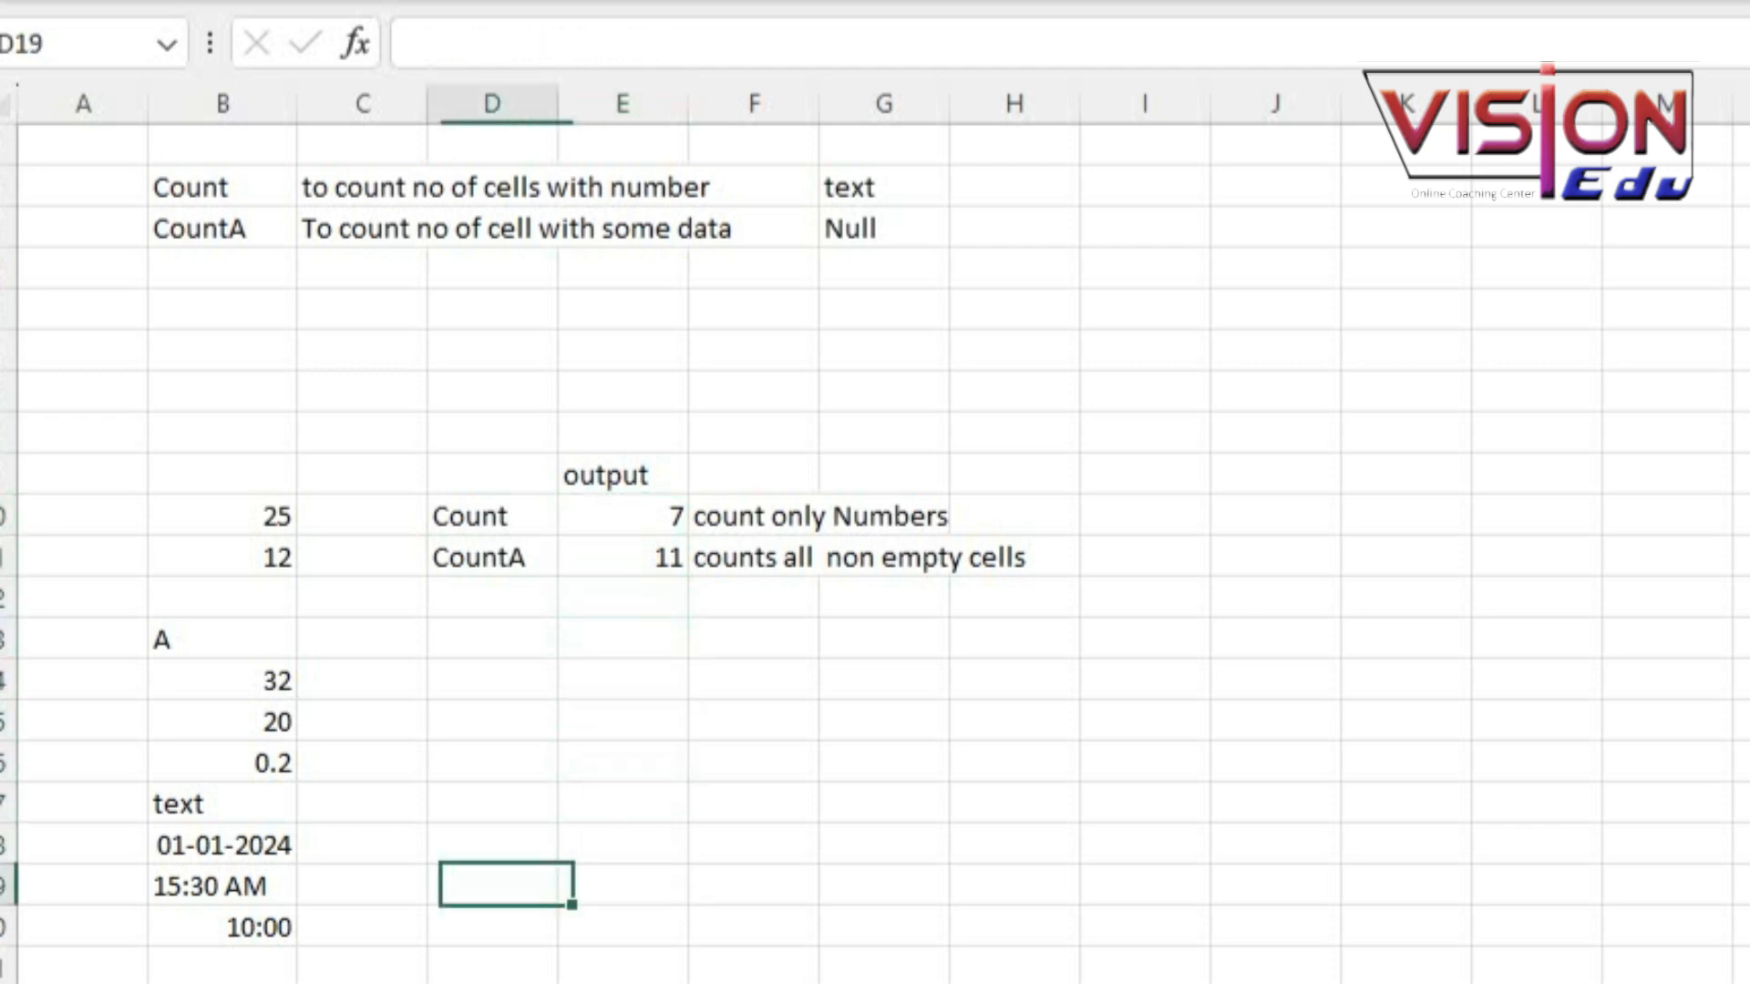
key(F2)
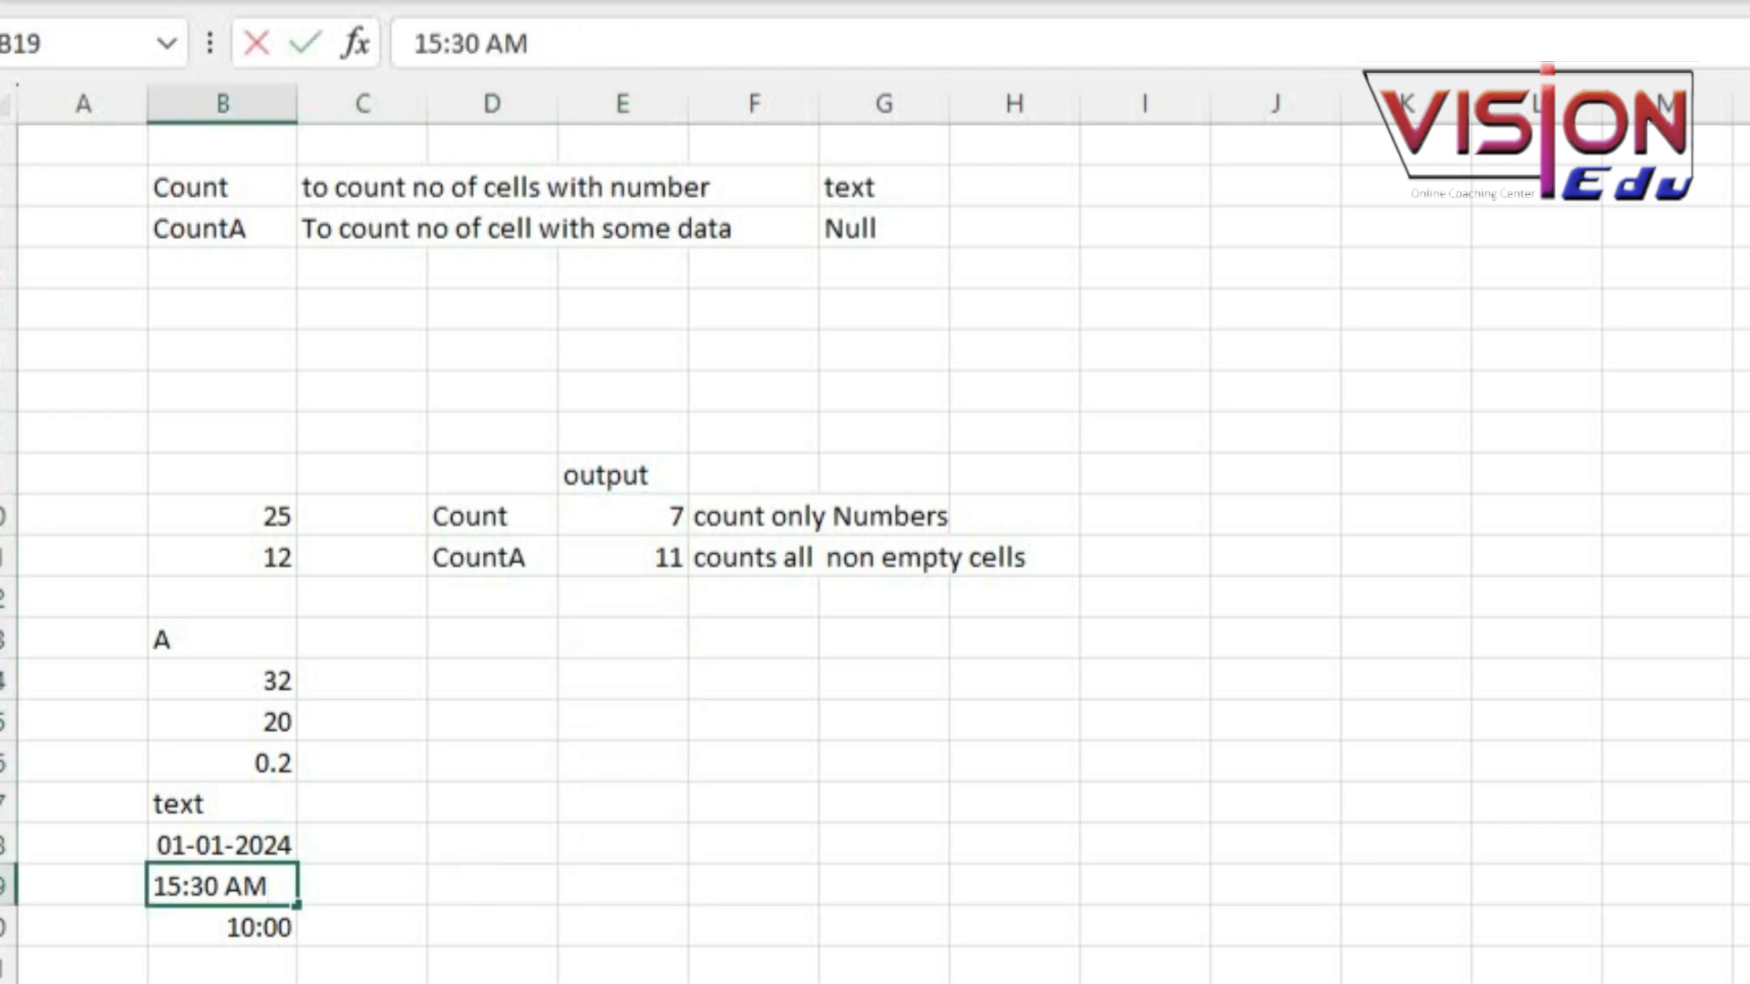
key(shift+Left)
key(shift+Left)
key(shift+Left)
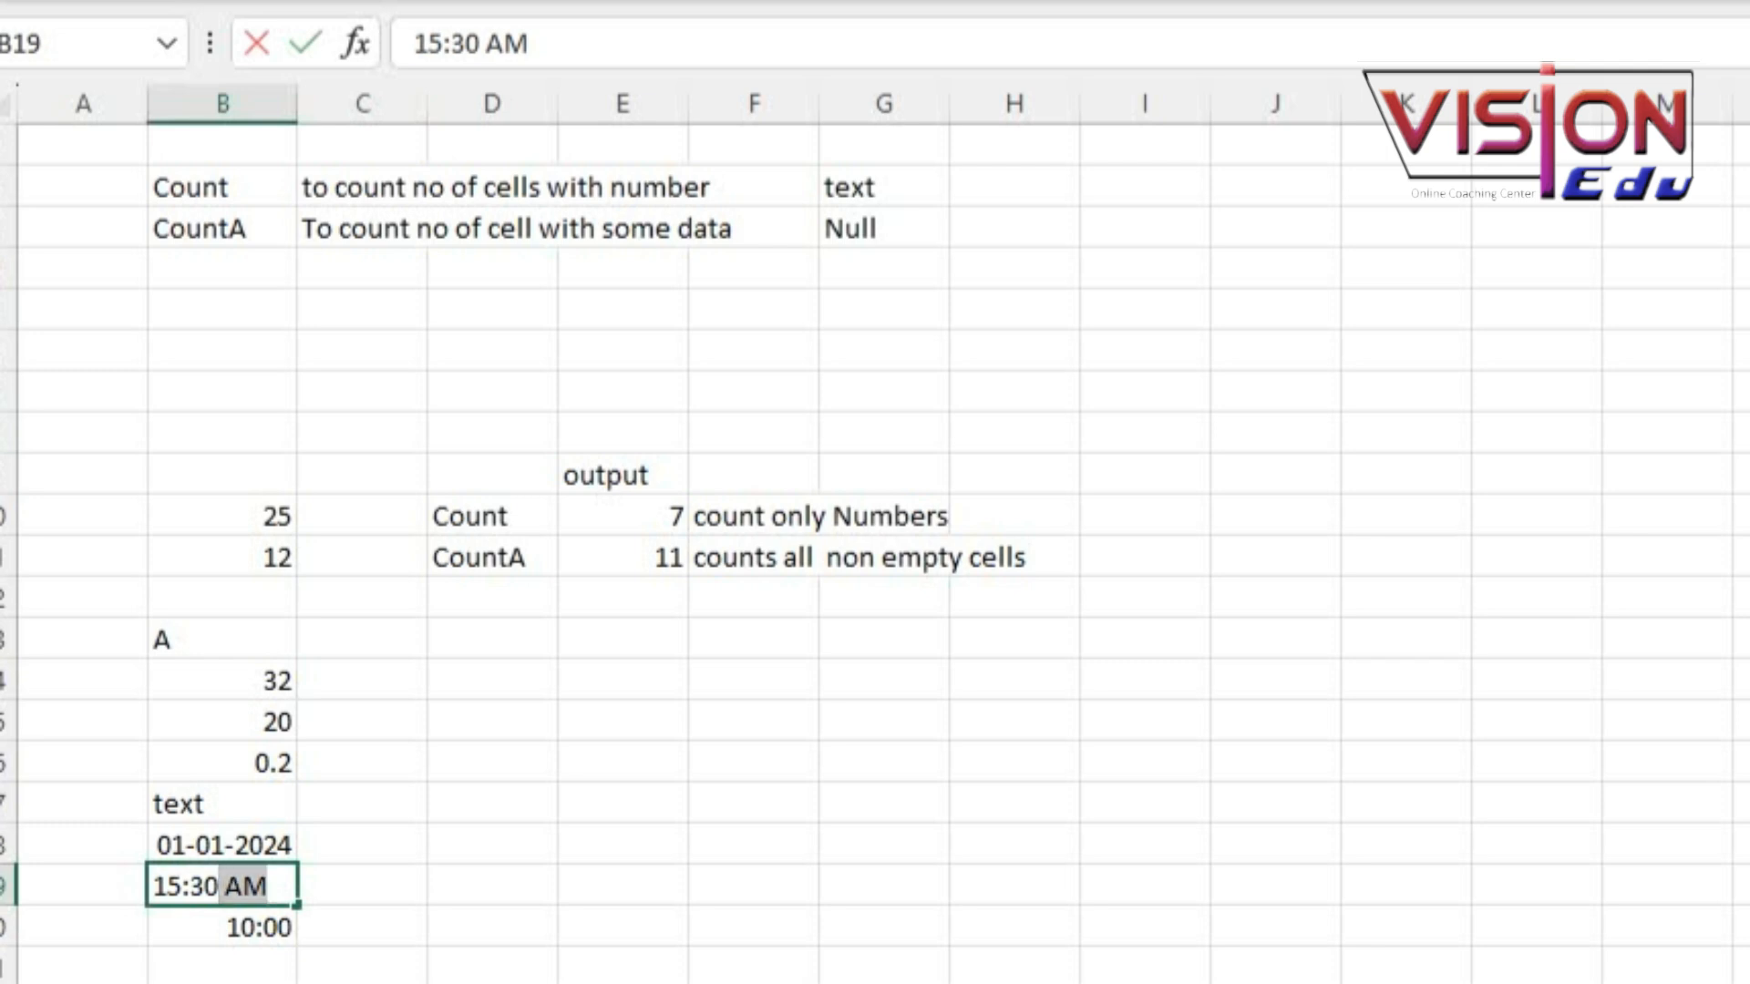
key(BackSpace)
key(Return)
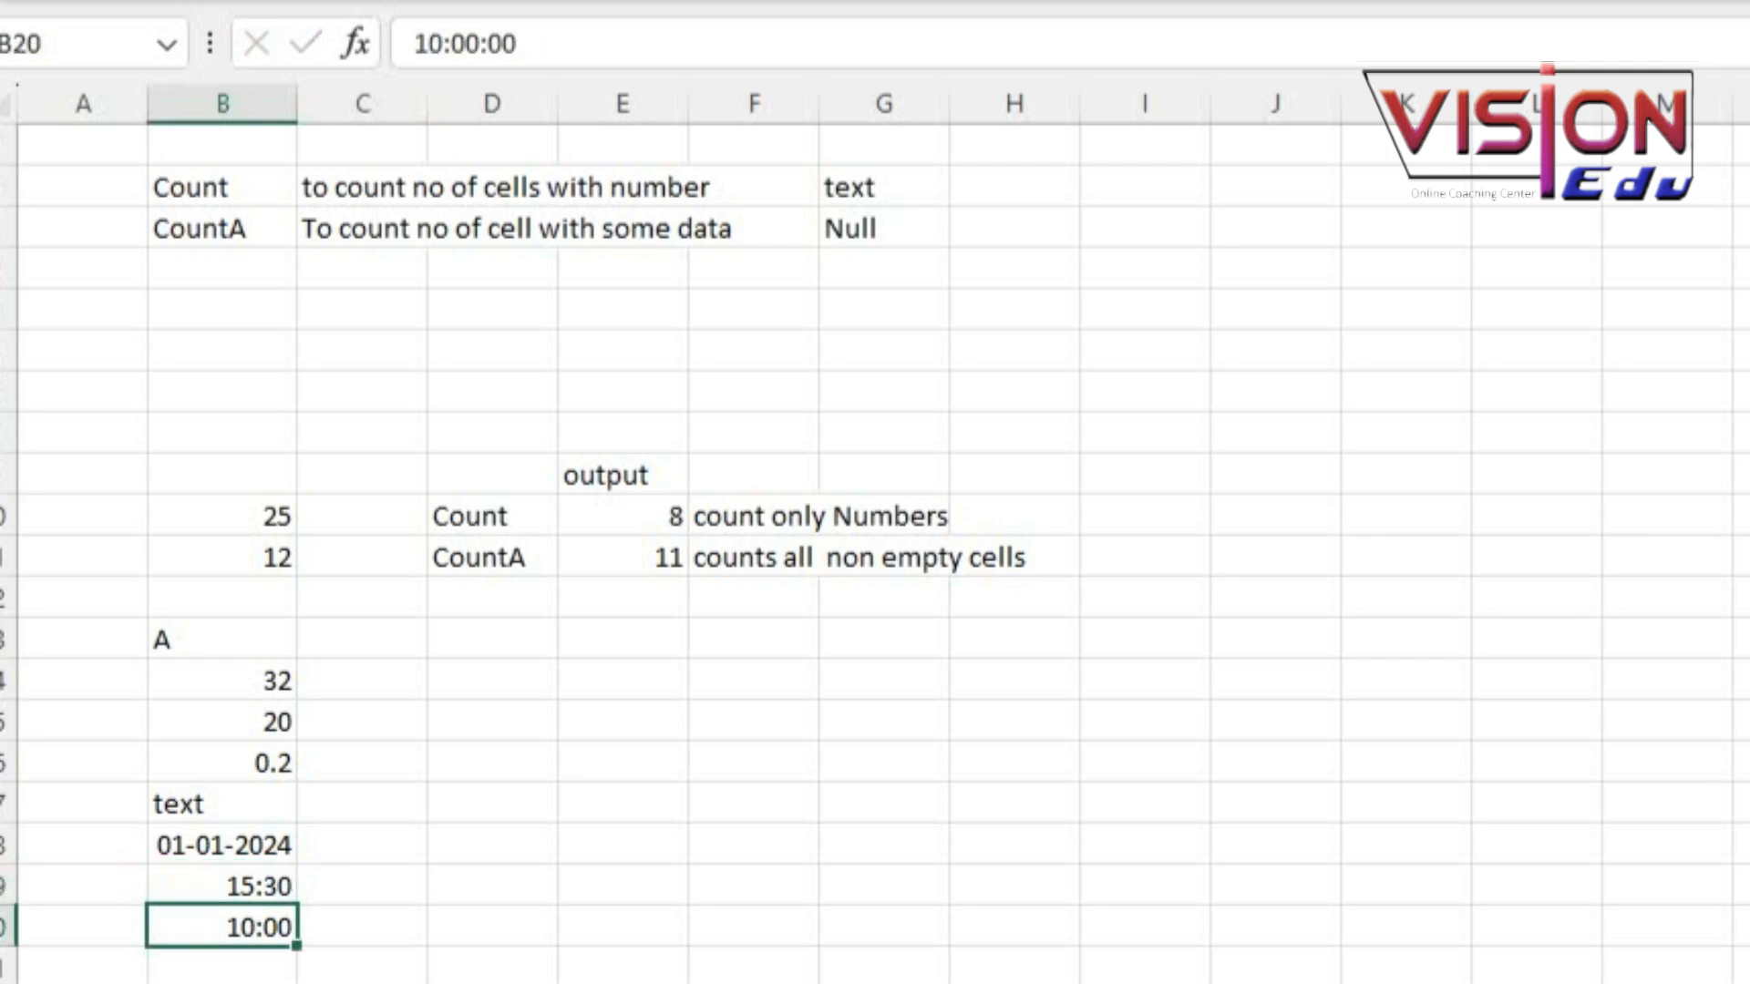
Step: Check the Count output in E10 against the edited time value in the data column
key(Up)
key(Up)
key(Up)
key(Up)
key(Up)
key(Up)
key(Up)
key(Up)
key(Up)
key(Up)
key(Right)
key(Right)
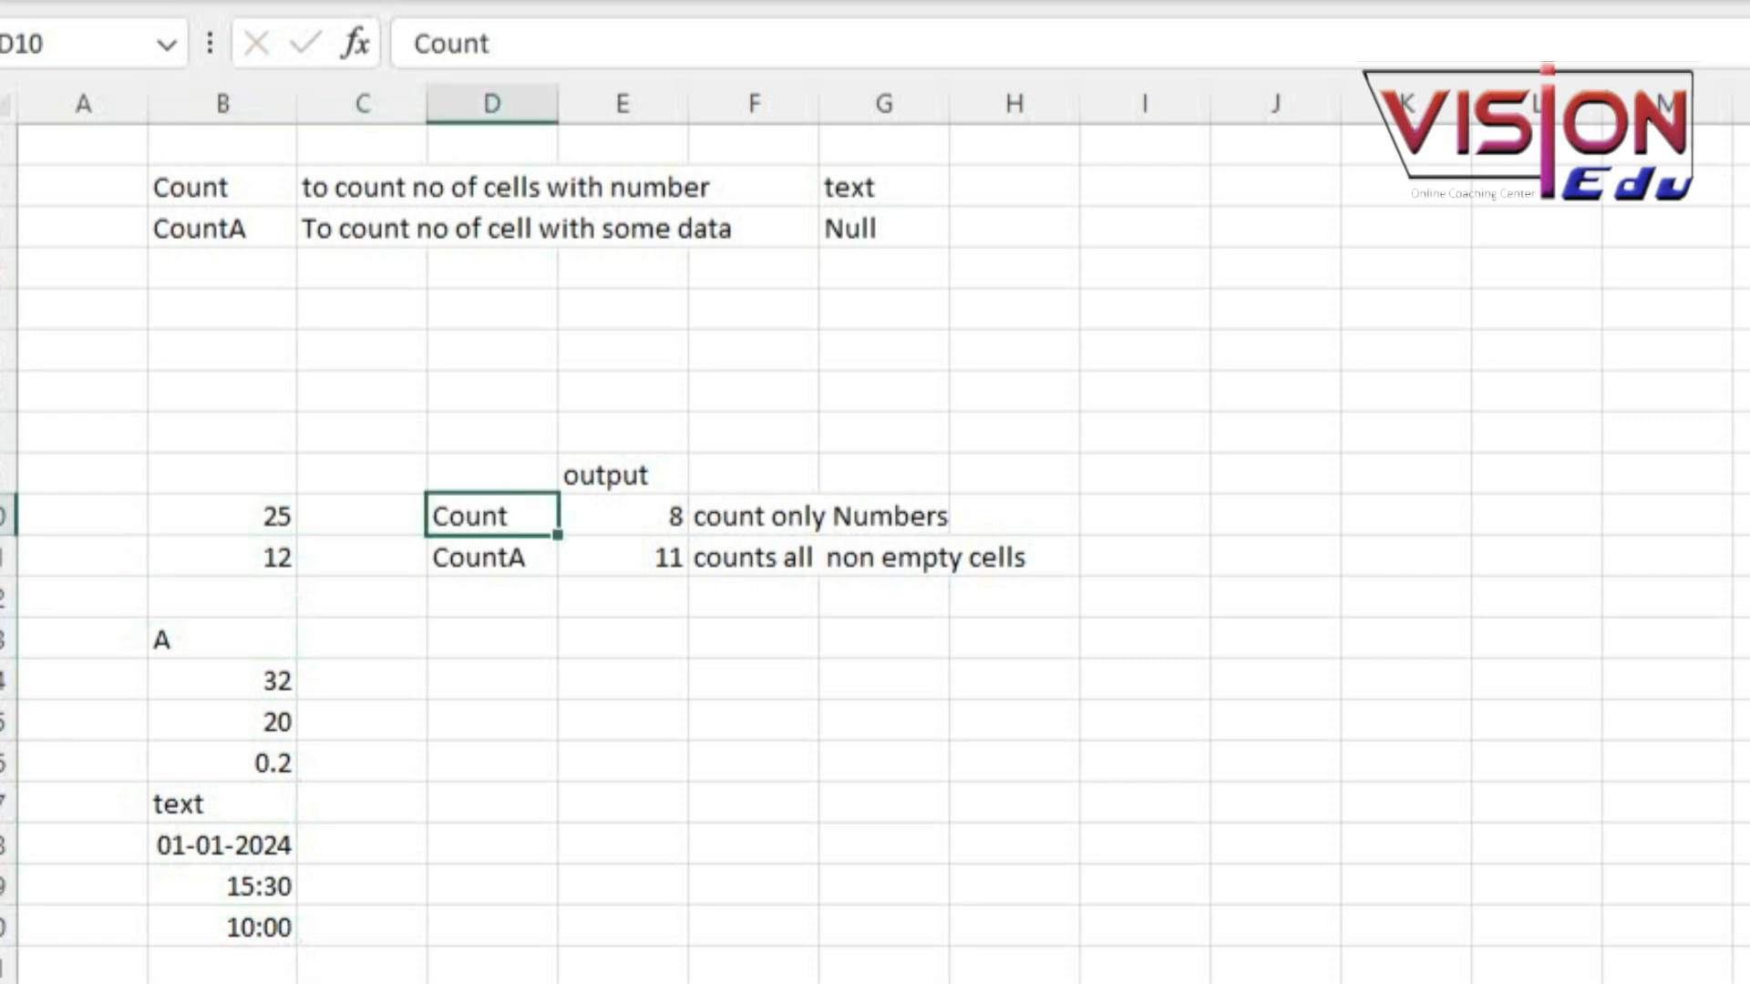
key(Right)
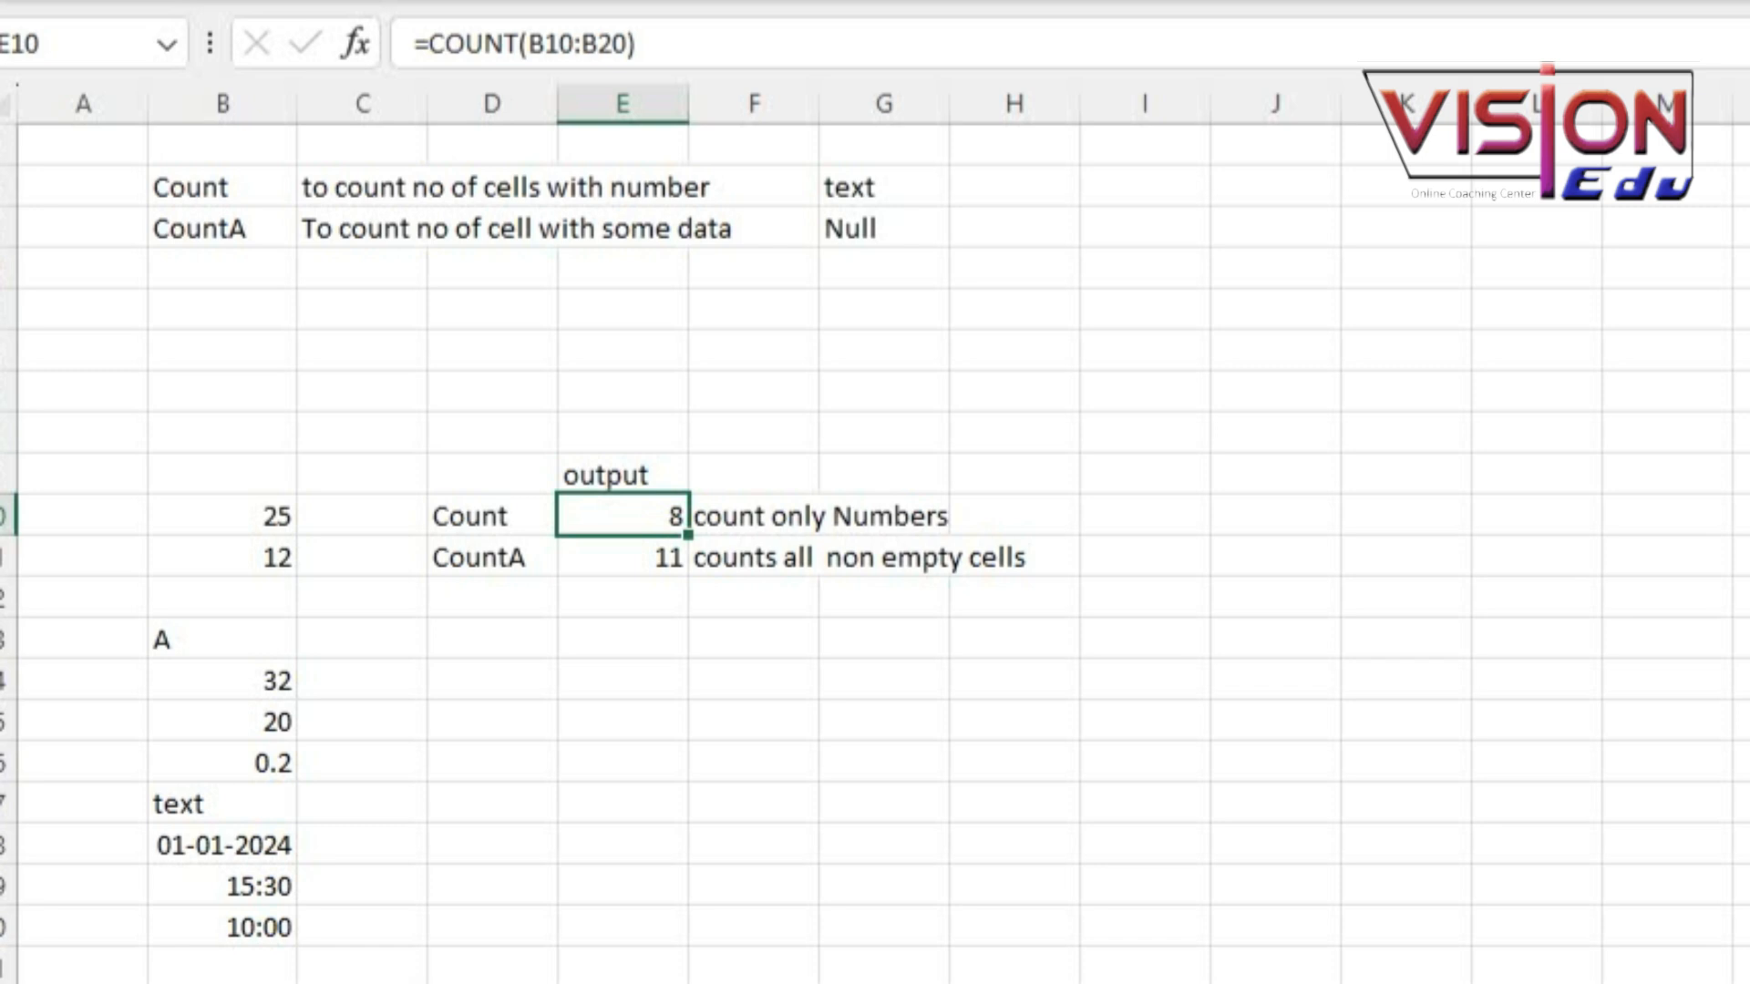
Step: Examine the blank-looking cell B12 in relation to the CountA output
key(Down)
key(Left)
key(Left)
key(Left)
key(Down)
key(Down)
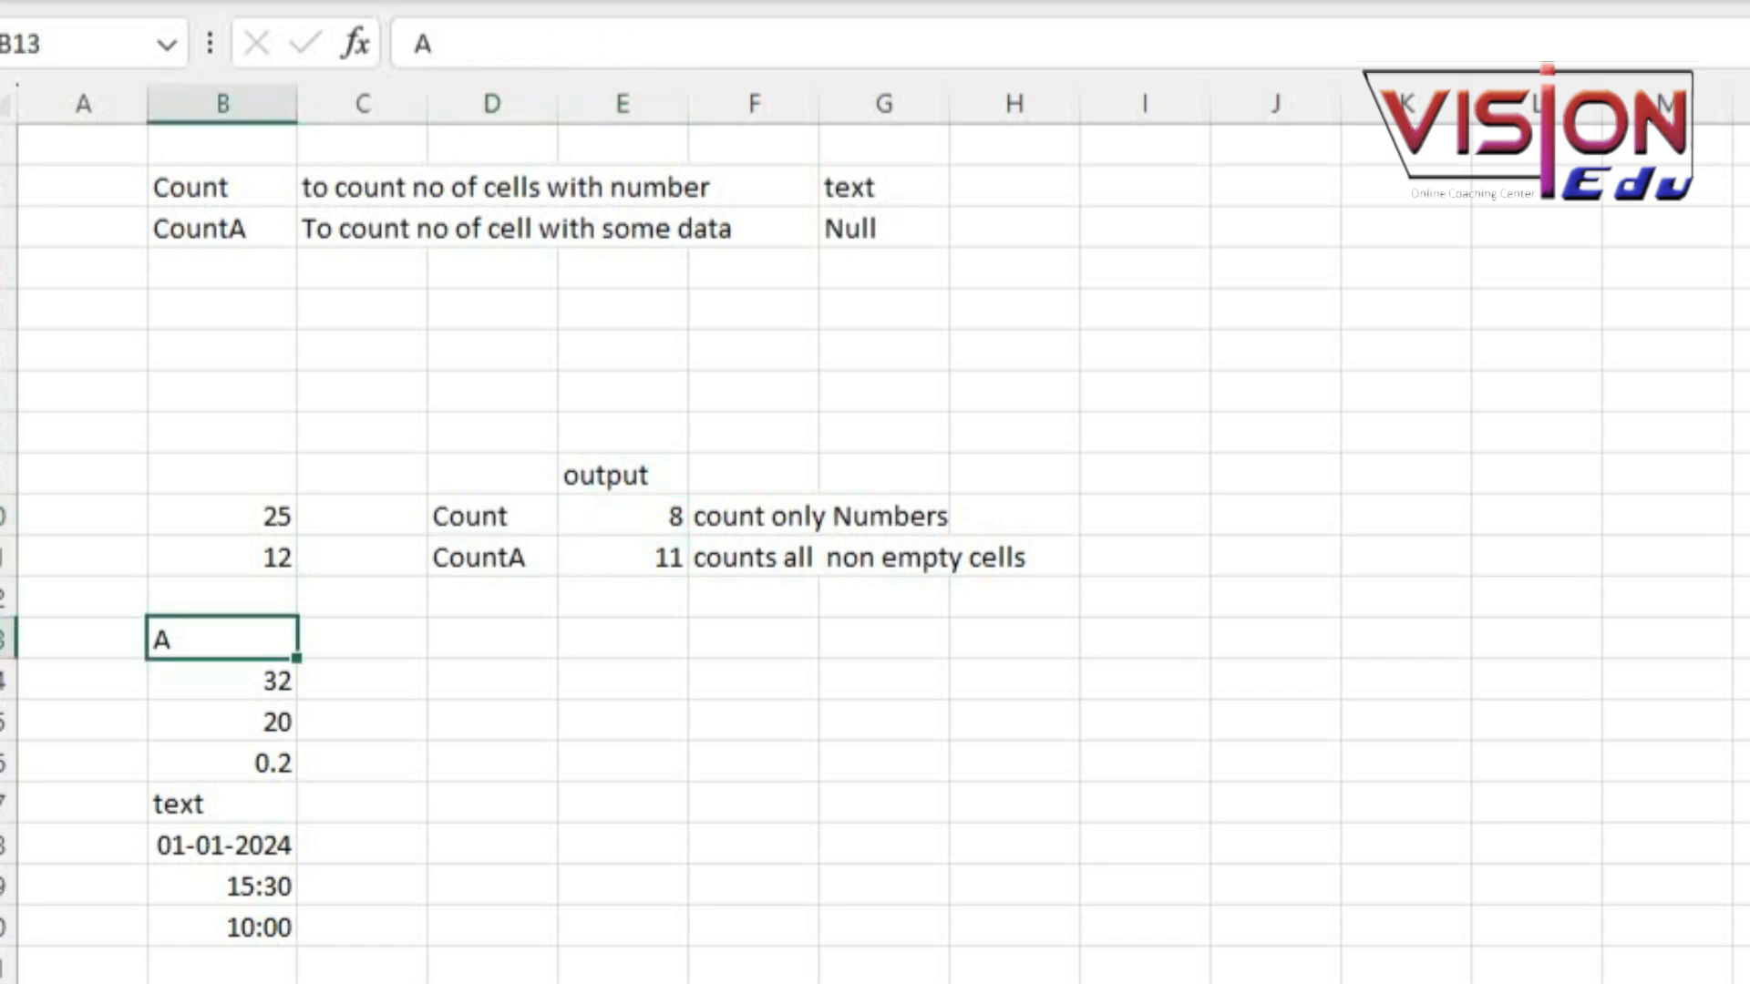
key(Up)
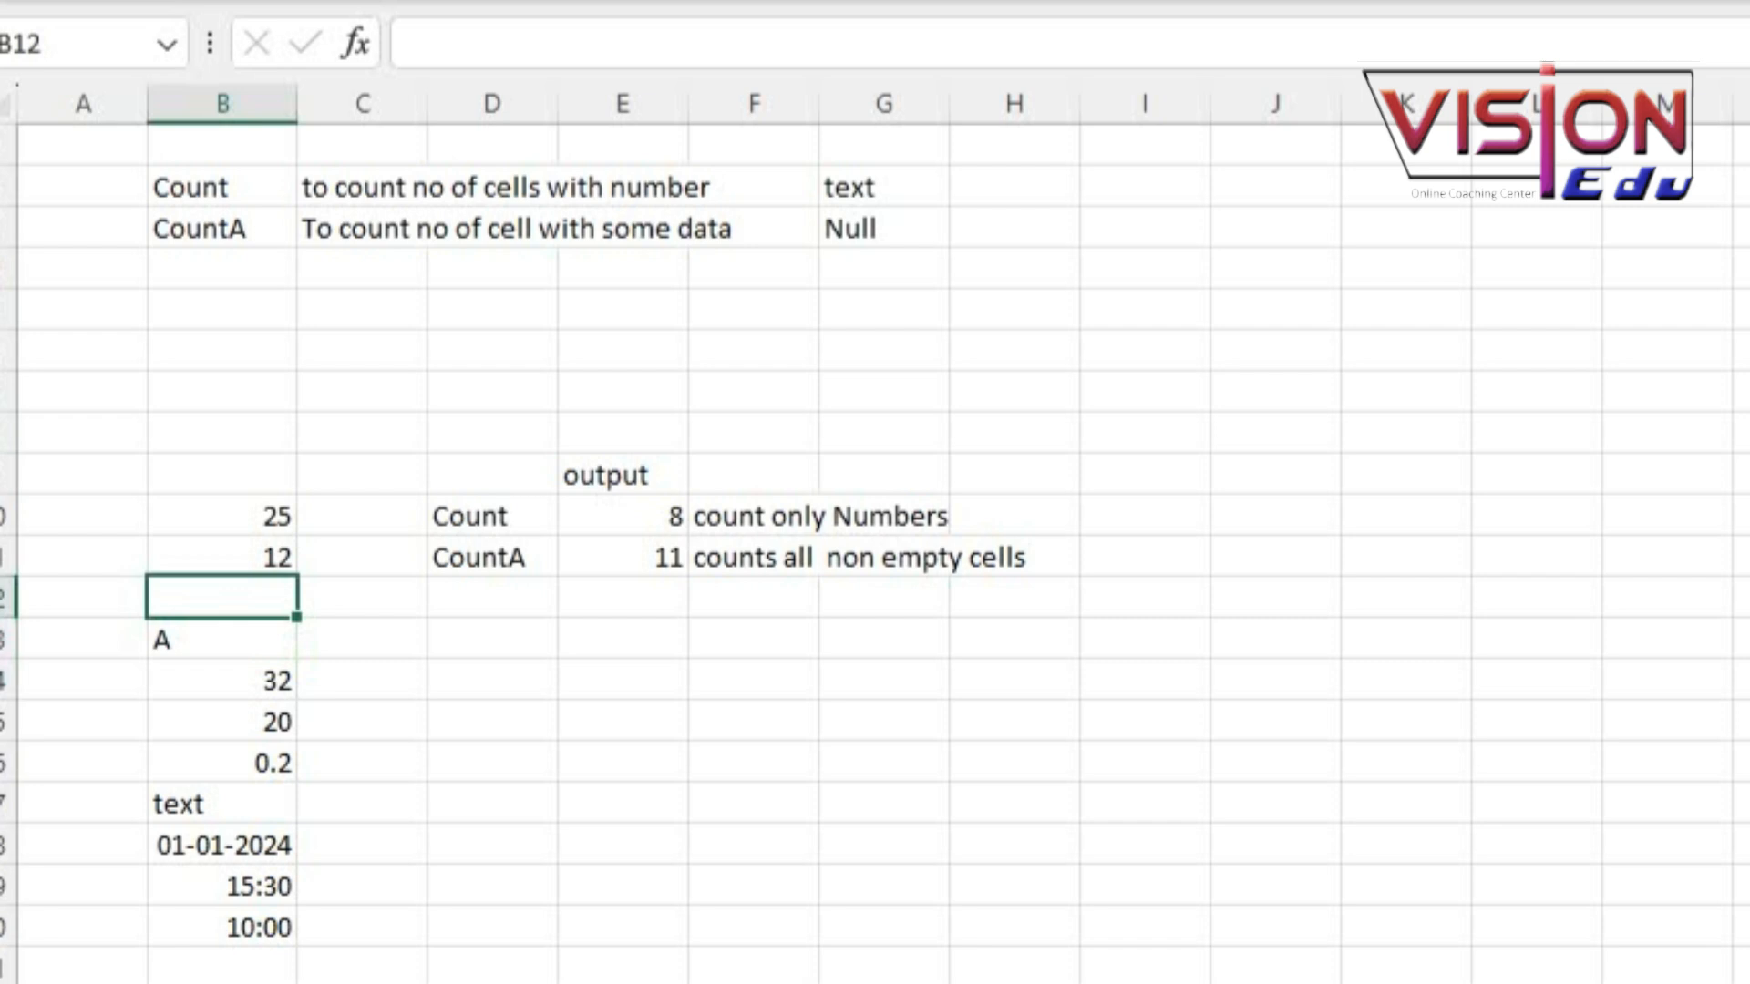
Step: Switch to the worksheet that lists student numbers and names in column B, and look through the first entries
click(1115, 679)
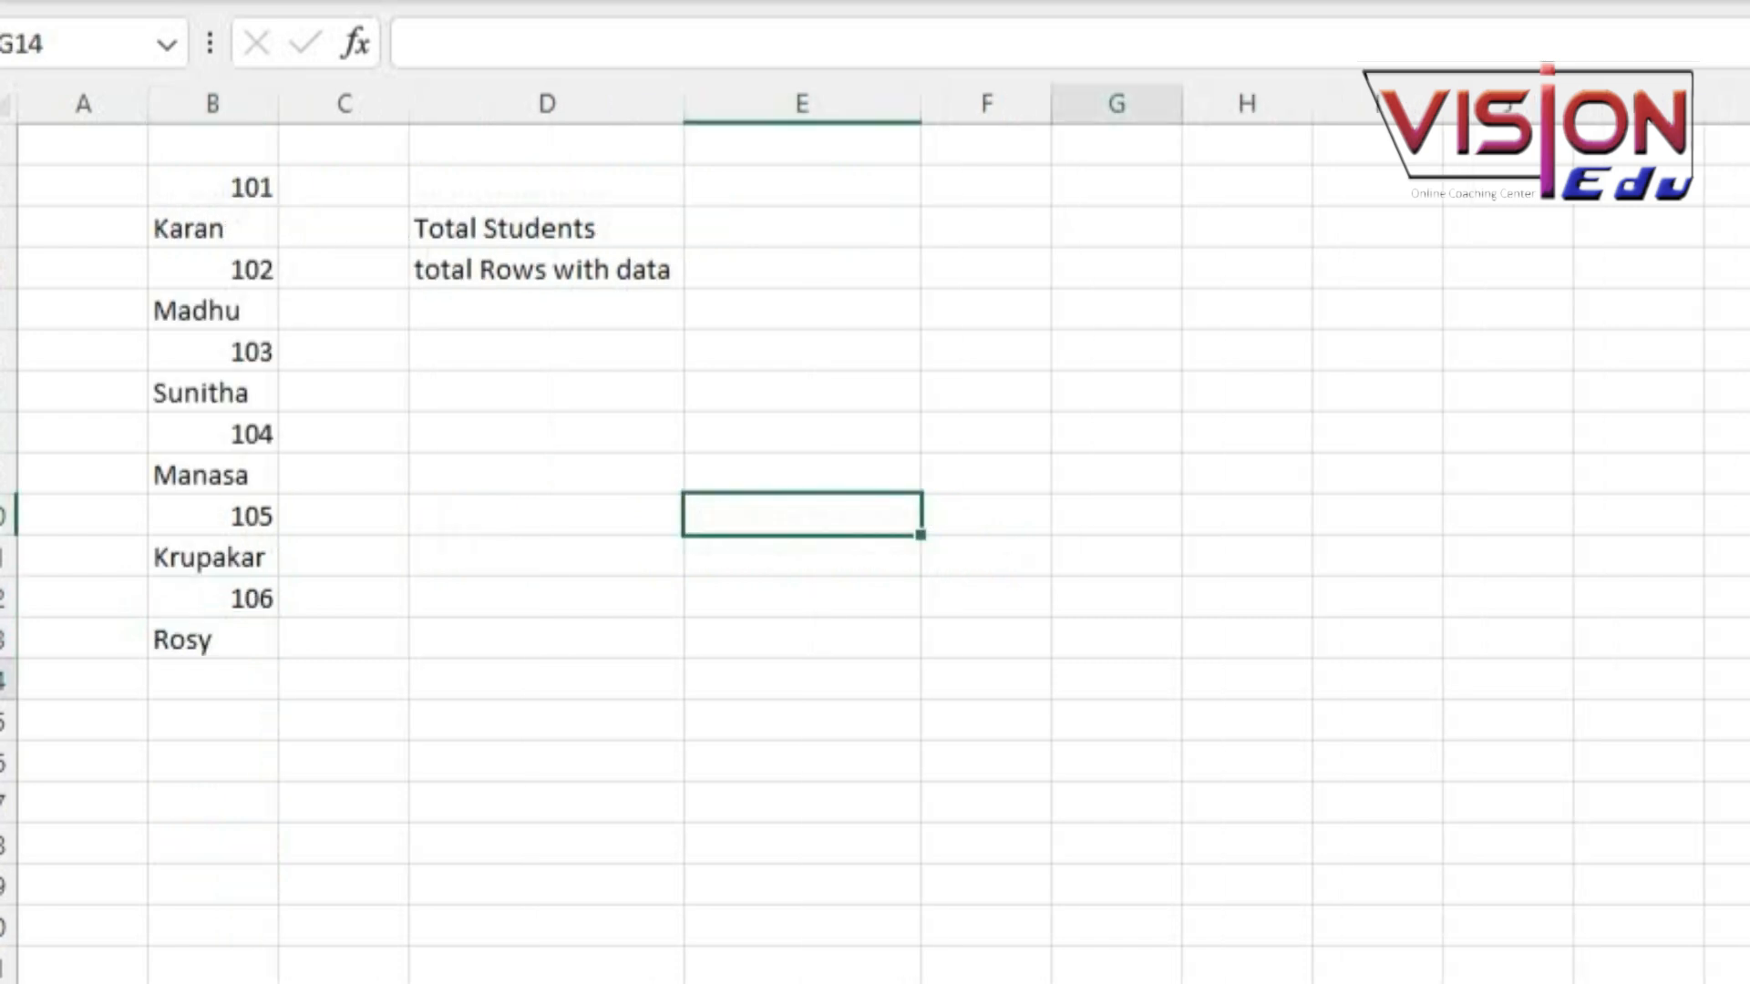
drag(213, 435, 214, 641)
click(802, 639)
click(214, 187)
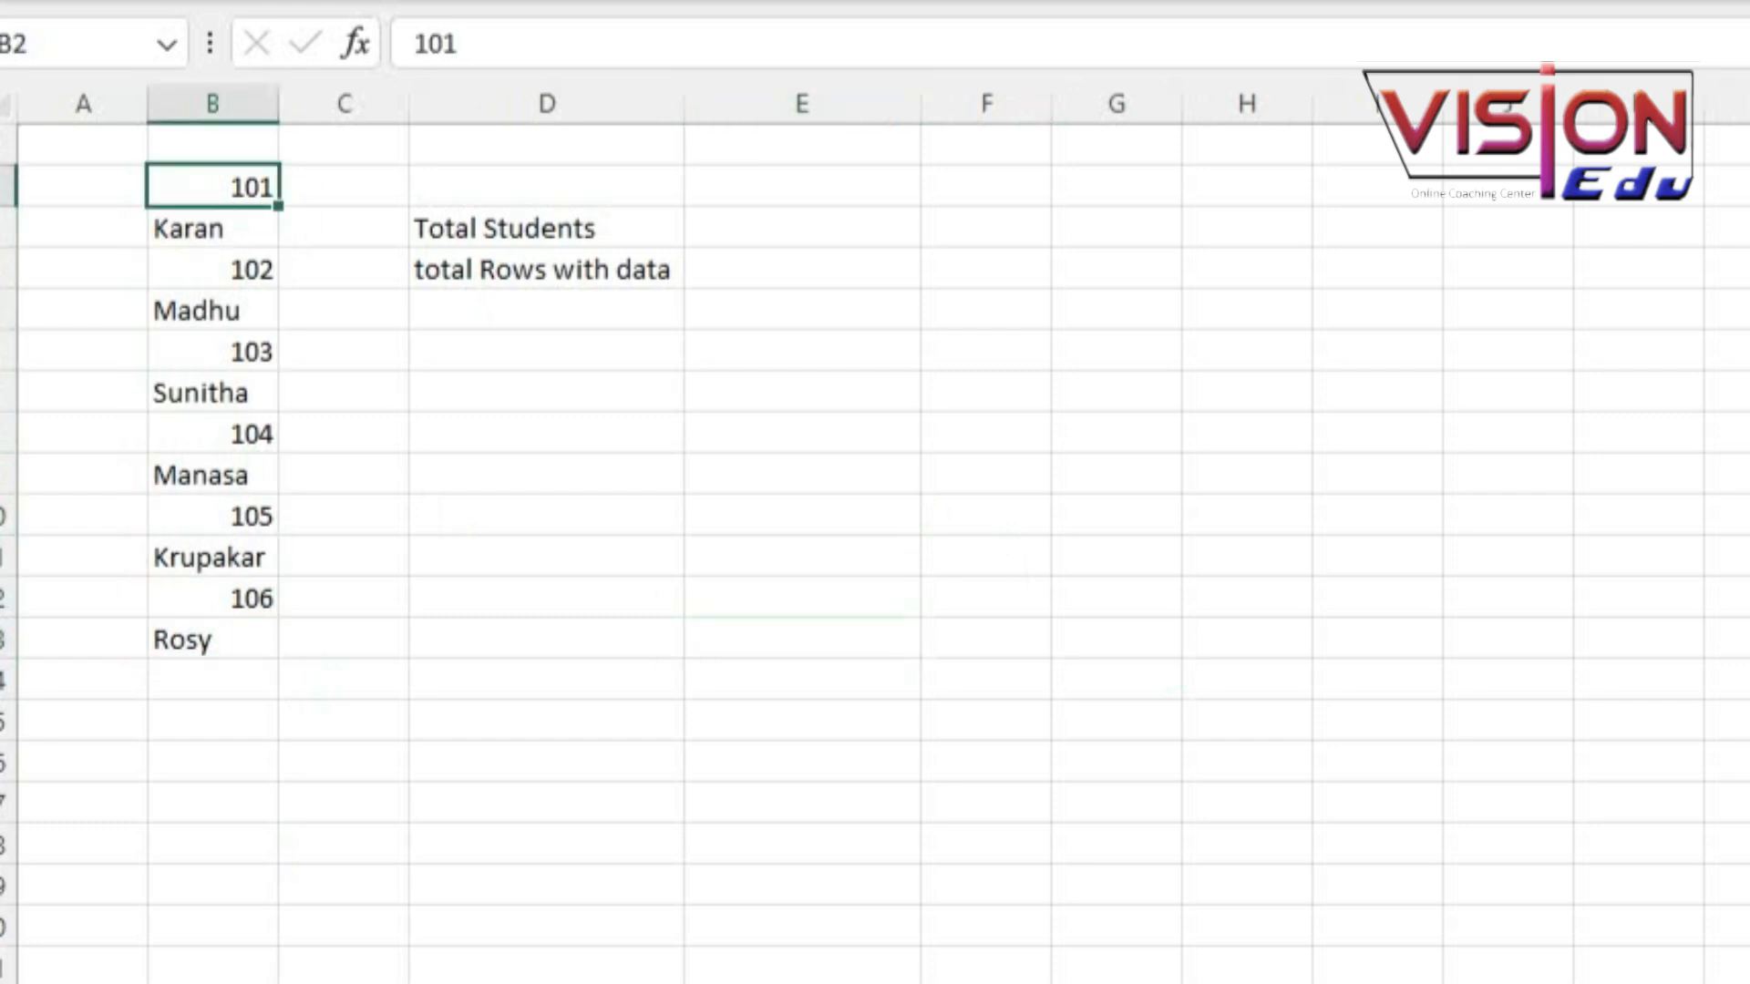
key(Down)
key(Down)
key(Down)
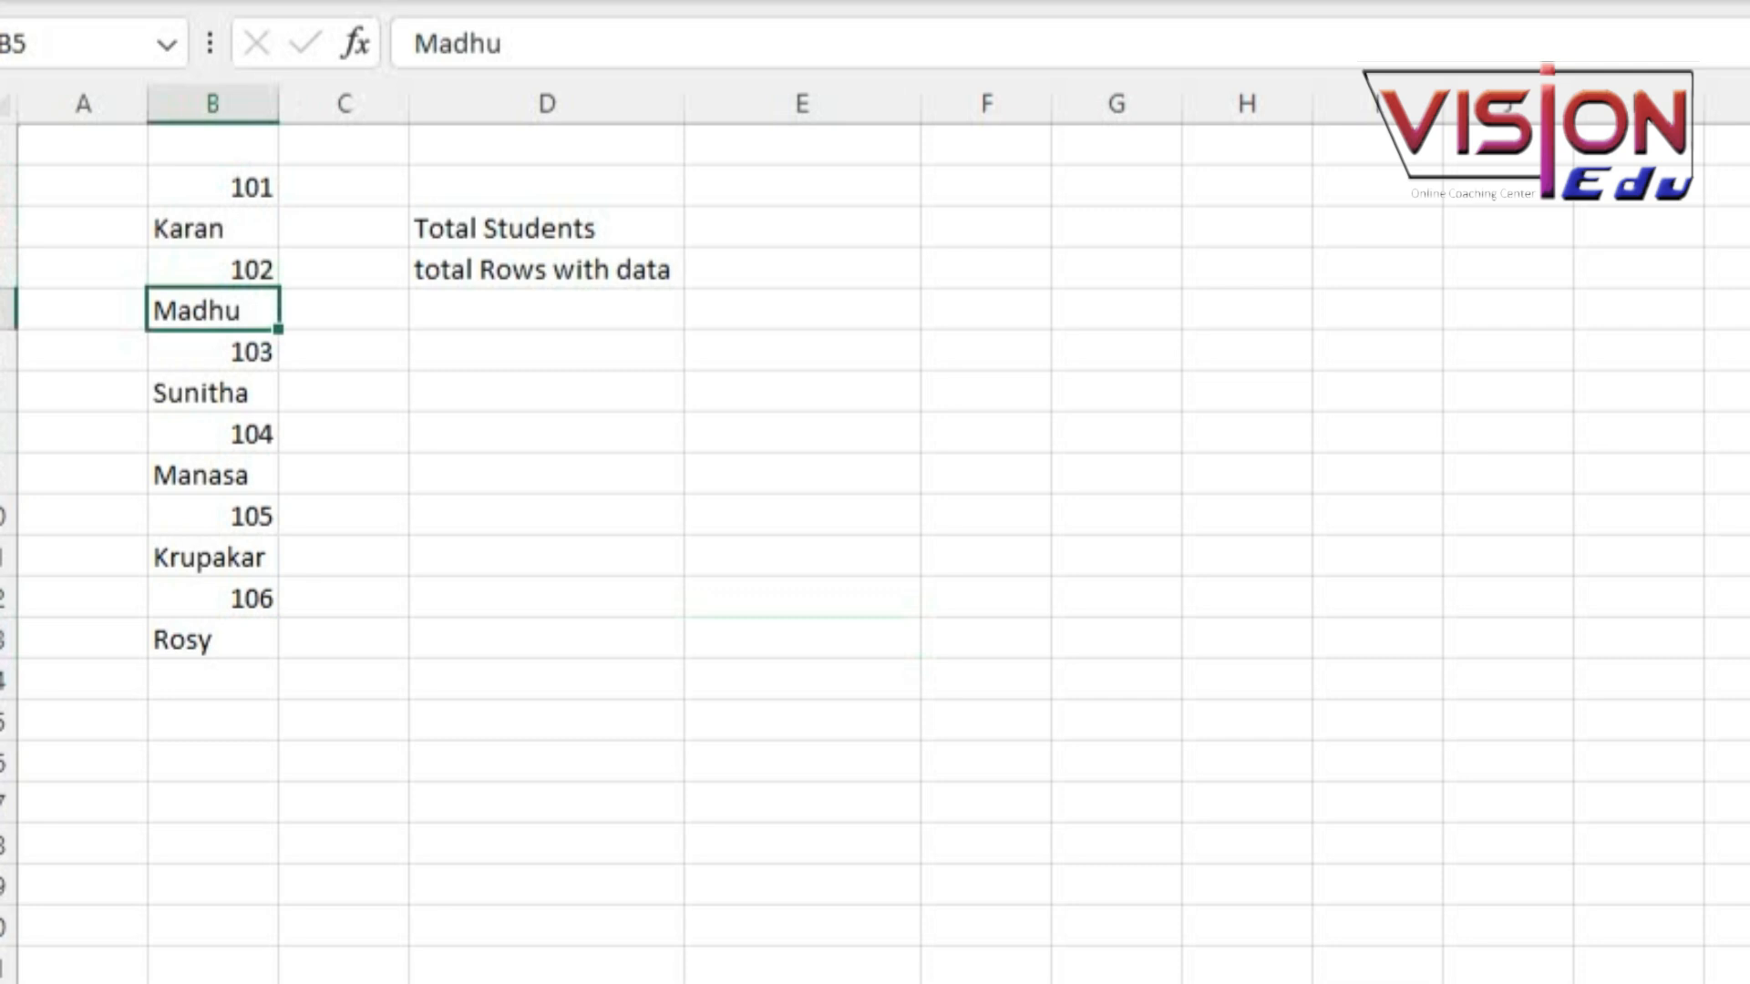
Step: Review the Total Students and total Rows with data labels and their empty output cells E3 and E4
key(Up)
key(Up)
key(Up)
key(Right)
key(Down)
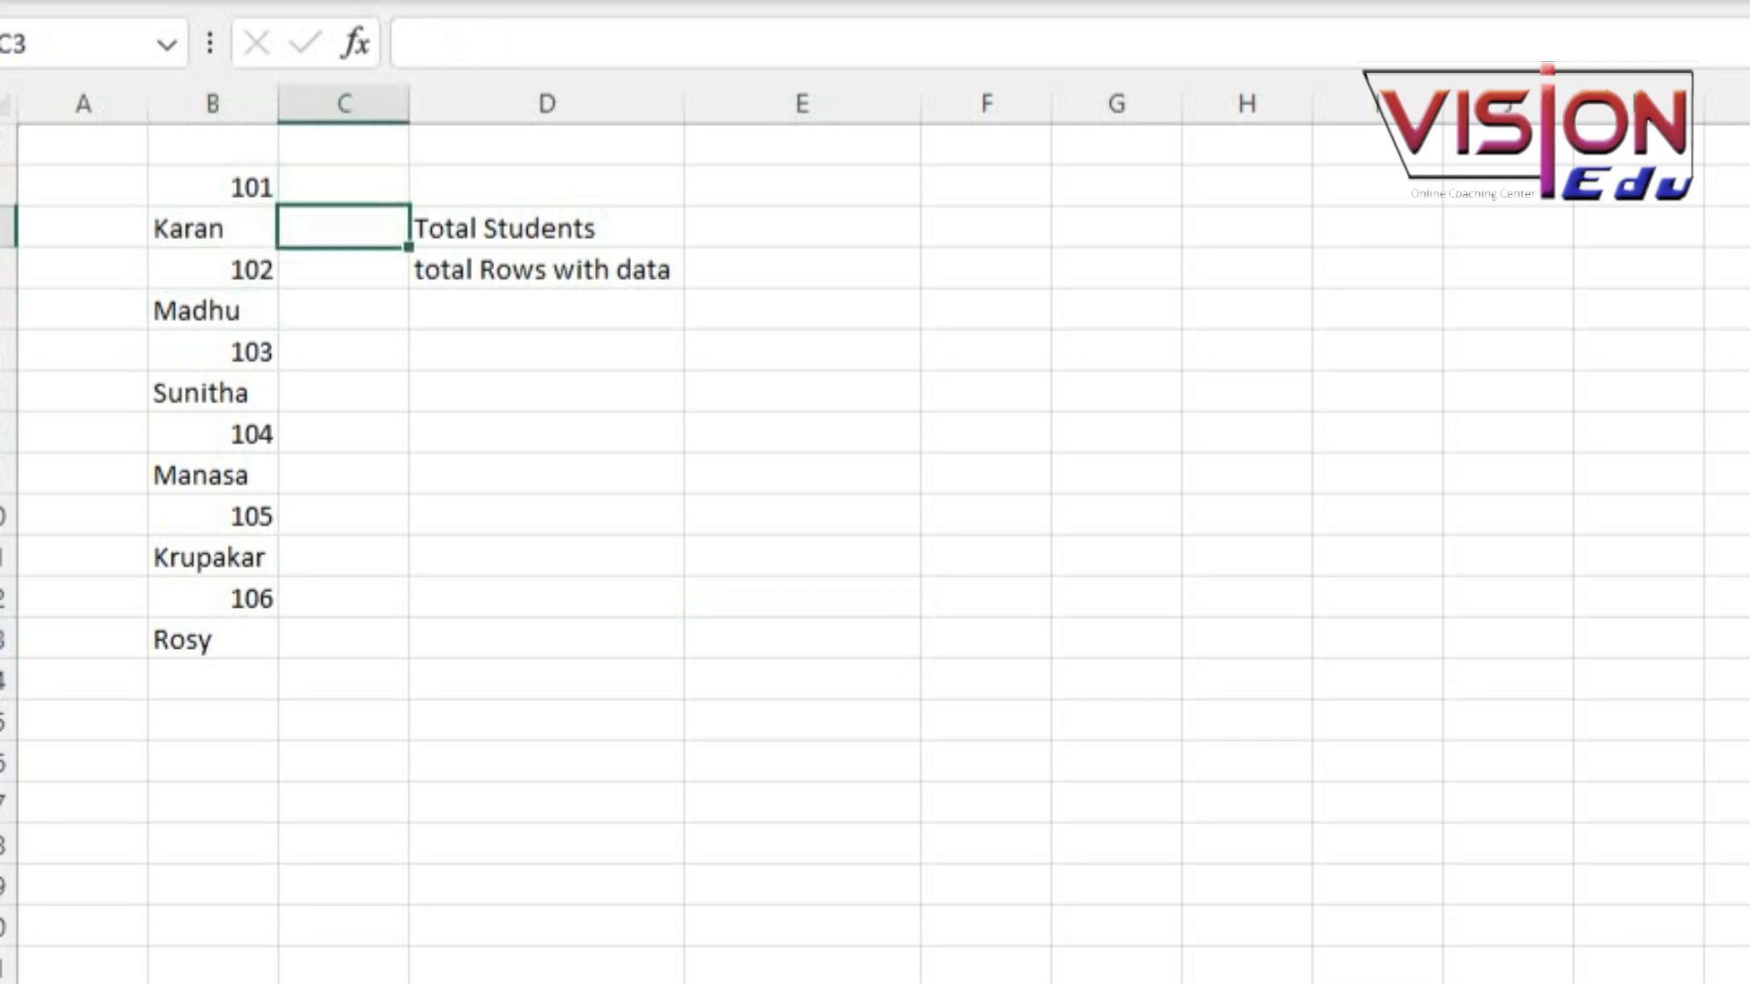
key(Right)
key(Right)
key(Right)
key(Left)
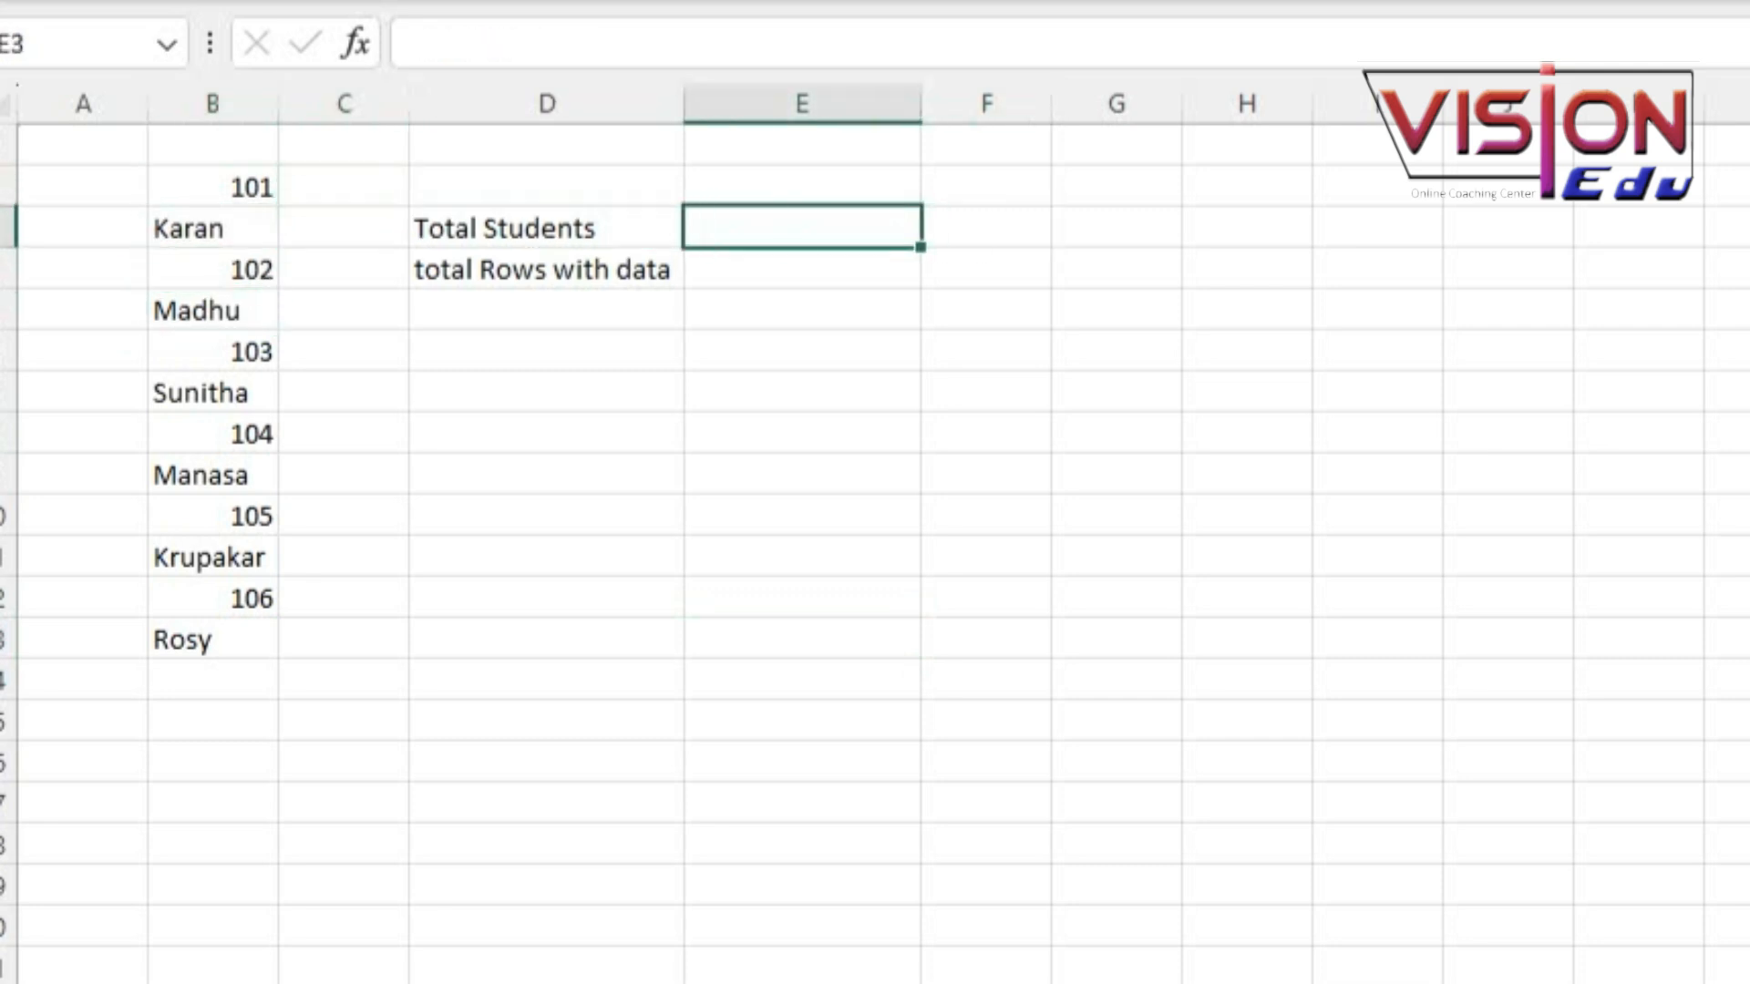
key(Down)
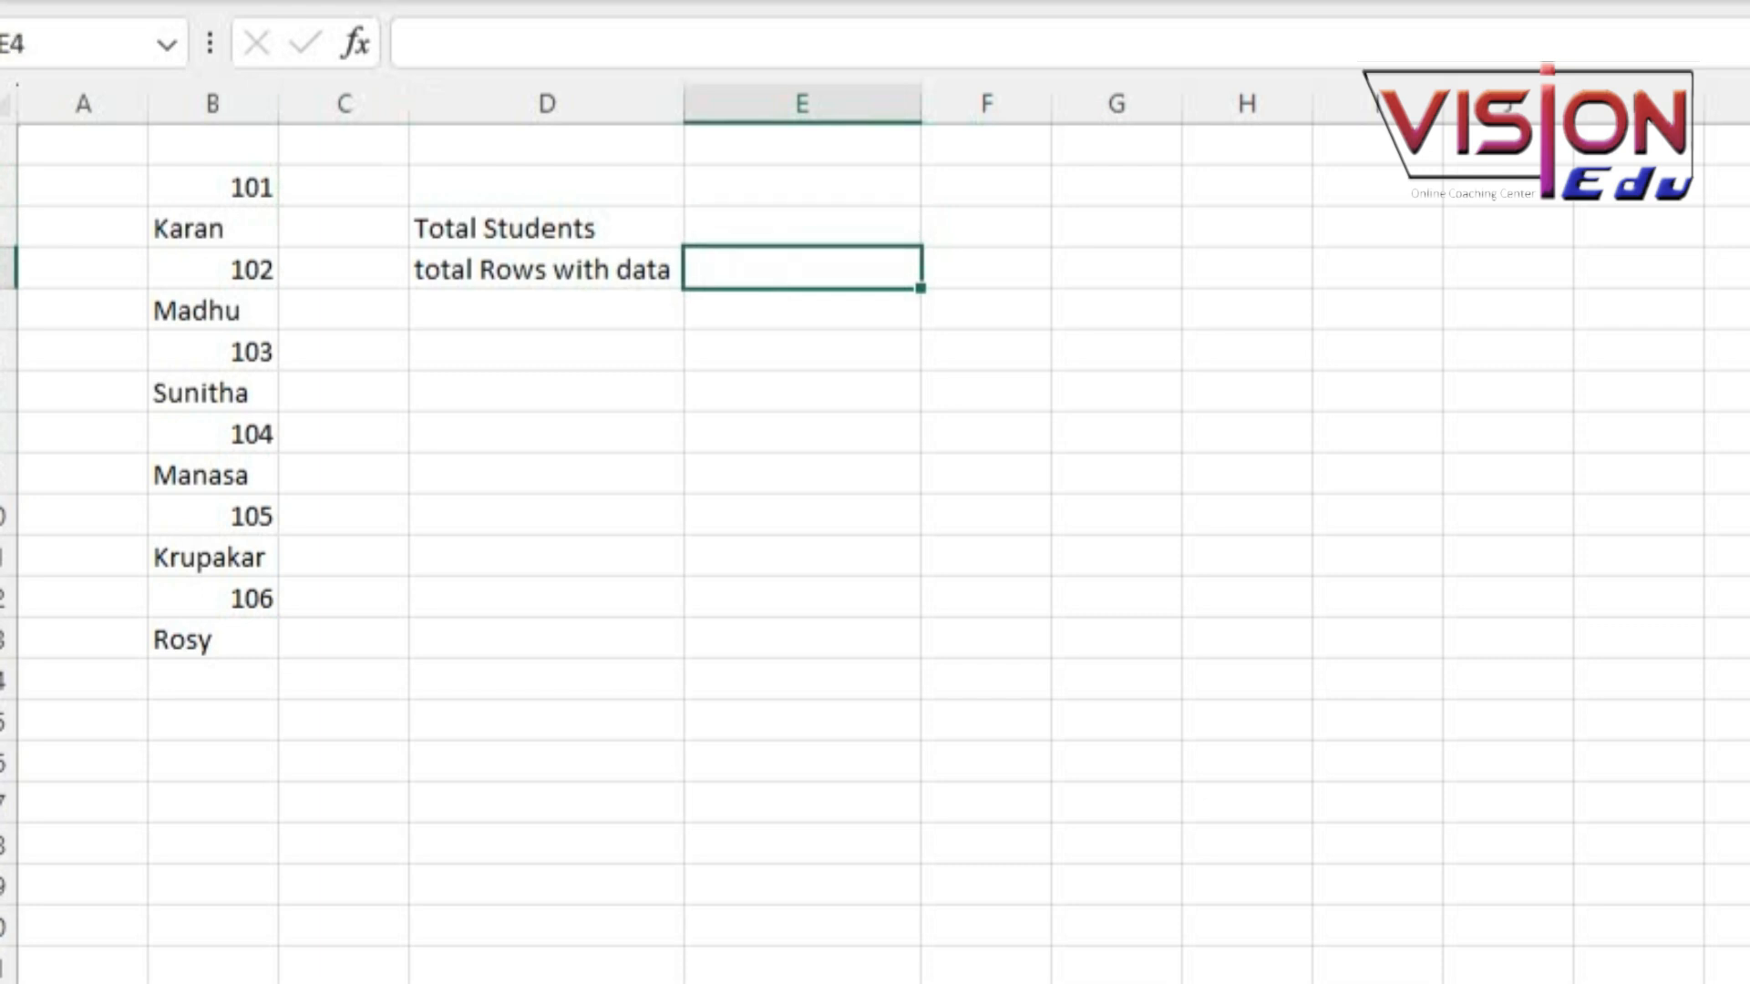
key(Up)
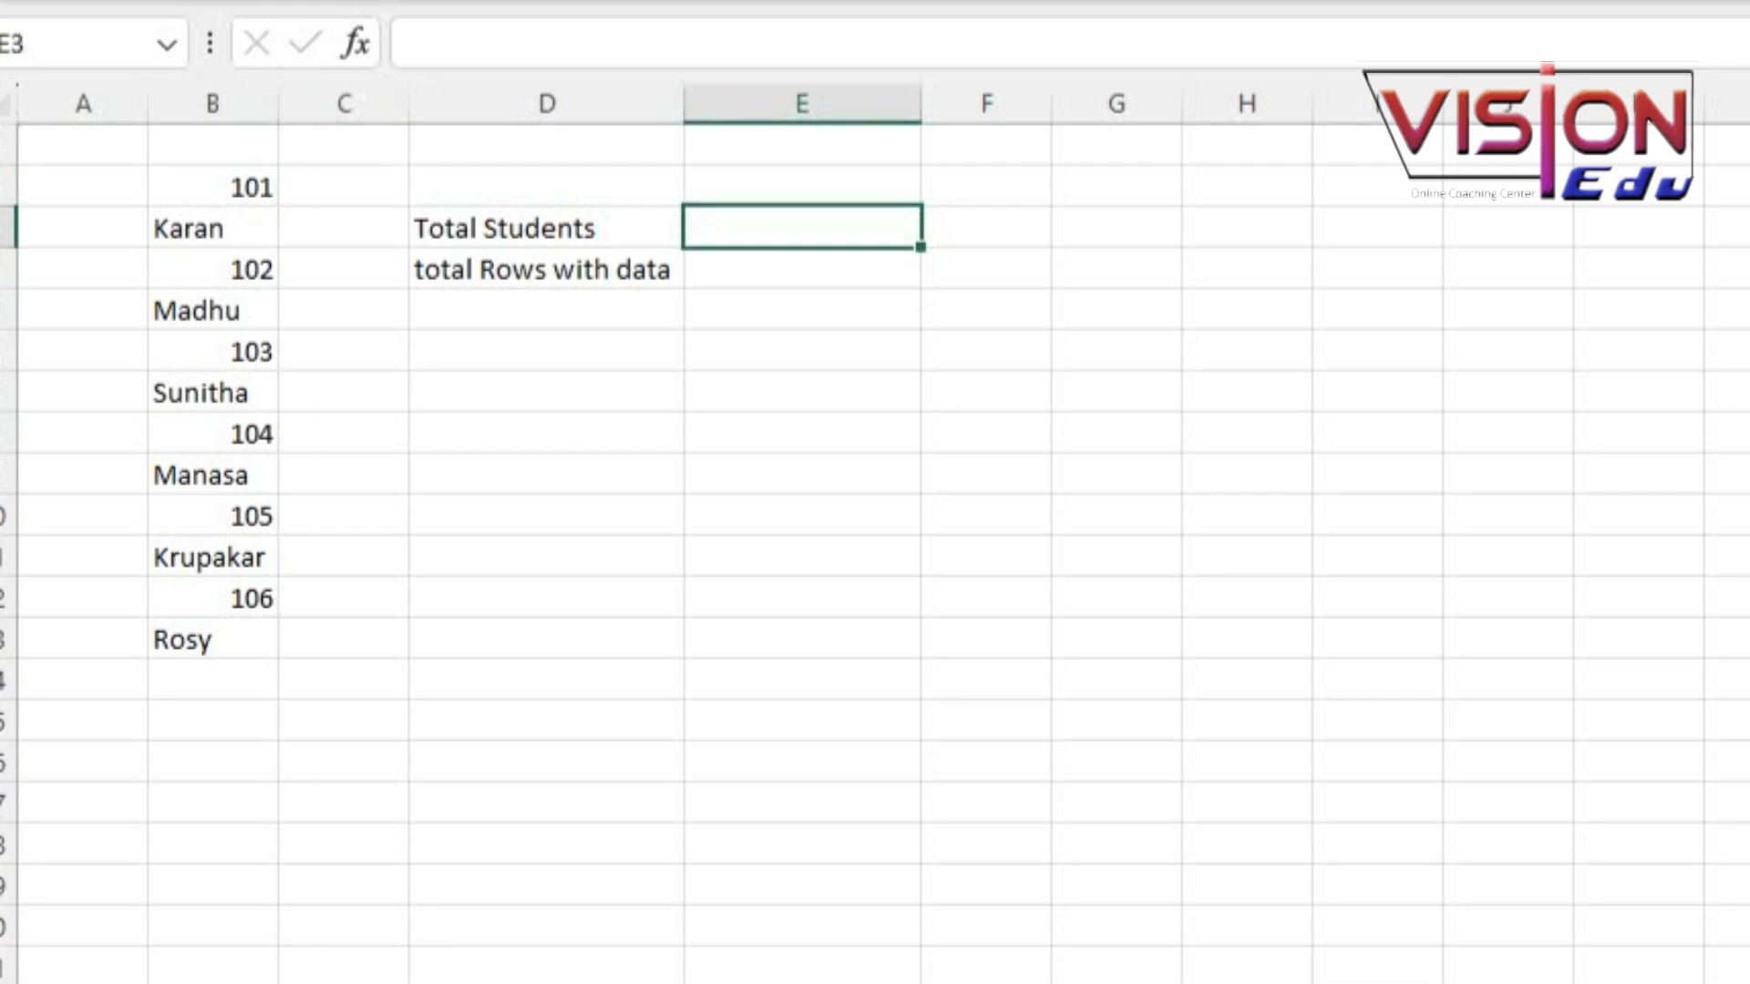
key(Left)
key(Down)
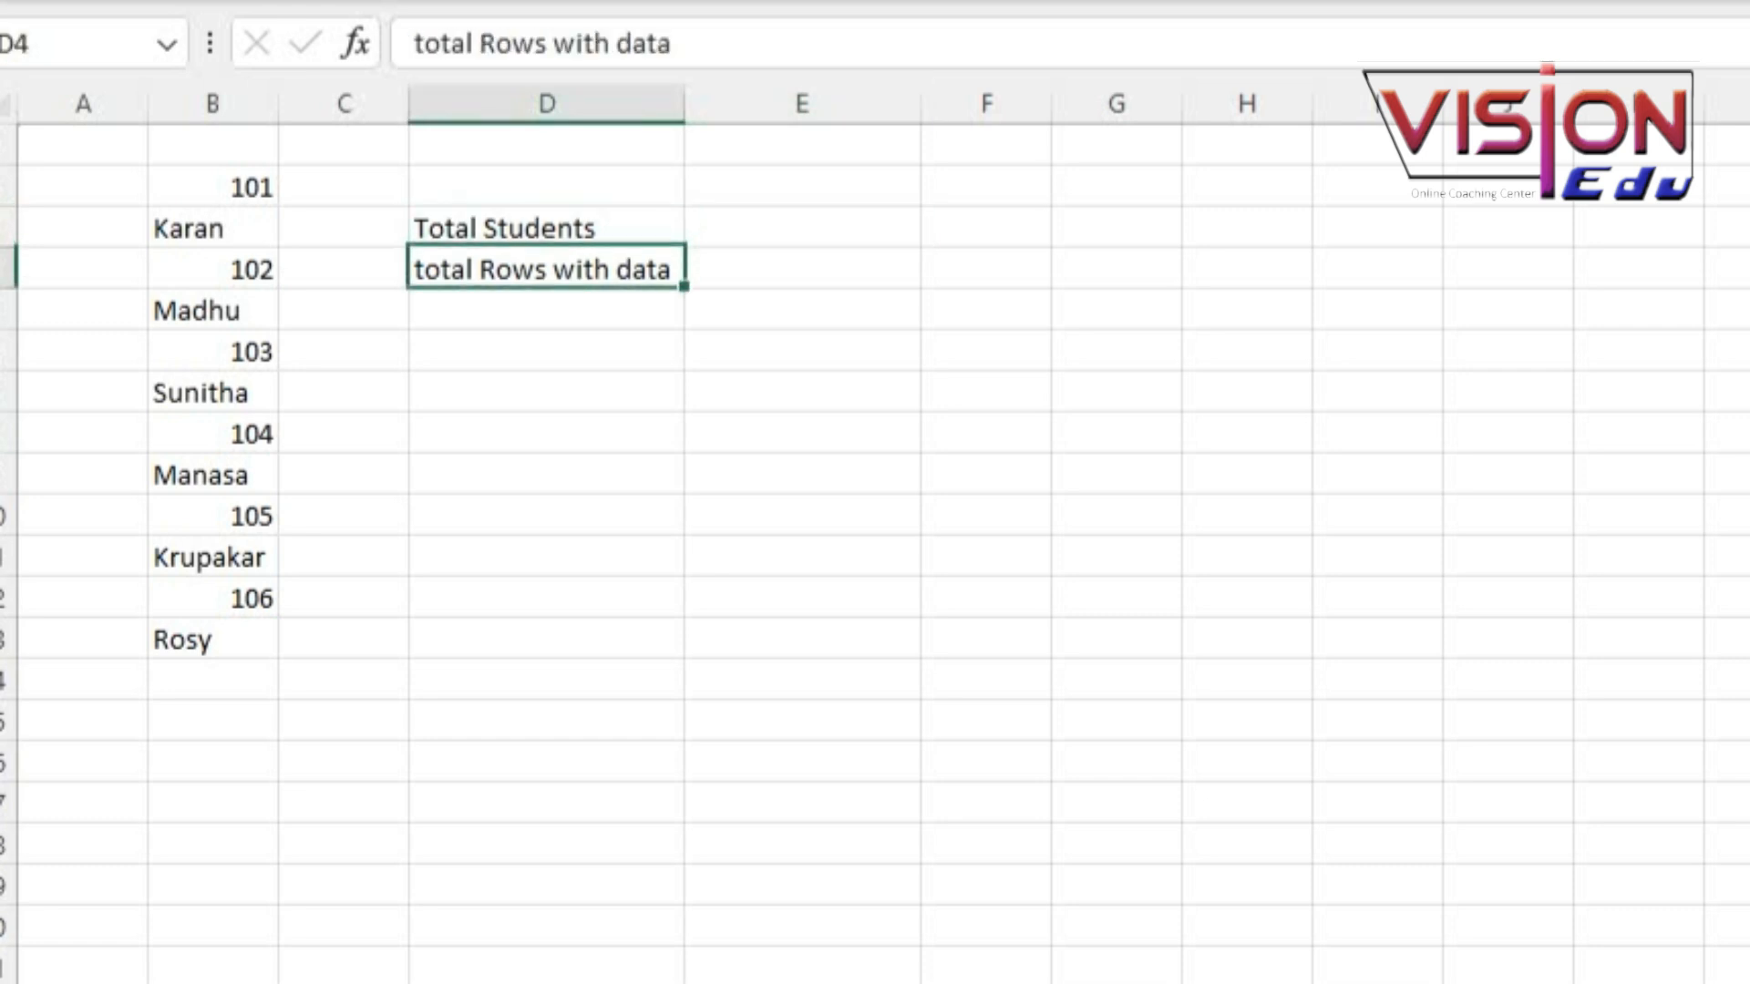
key(Right)
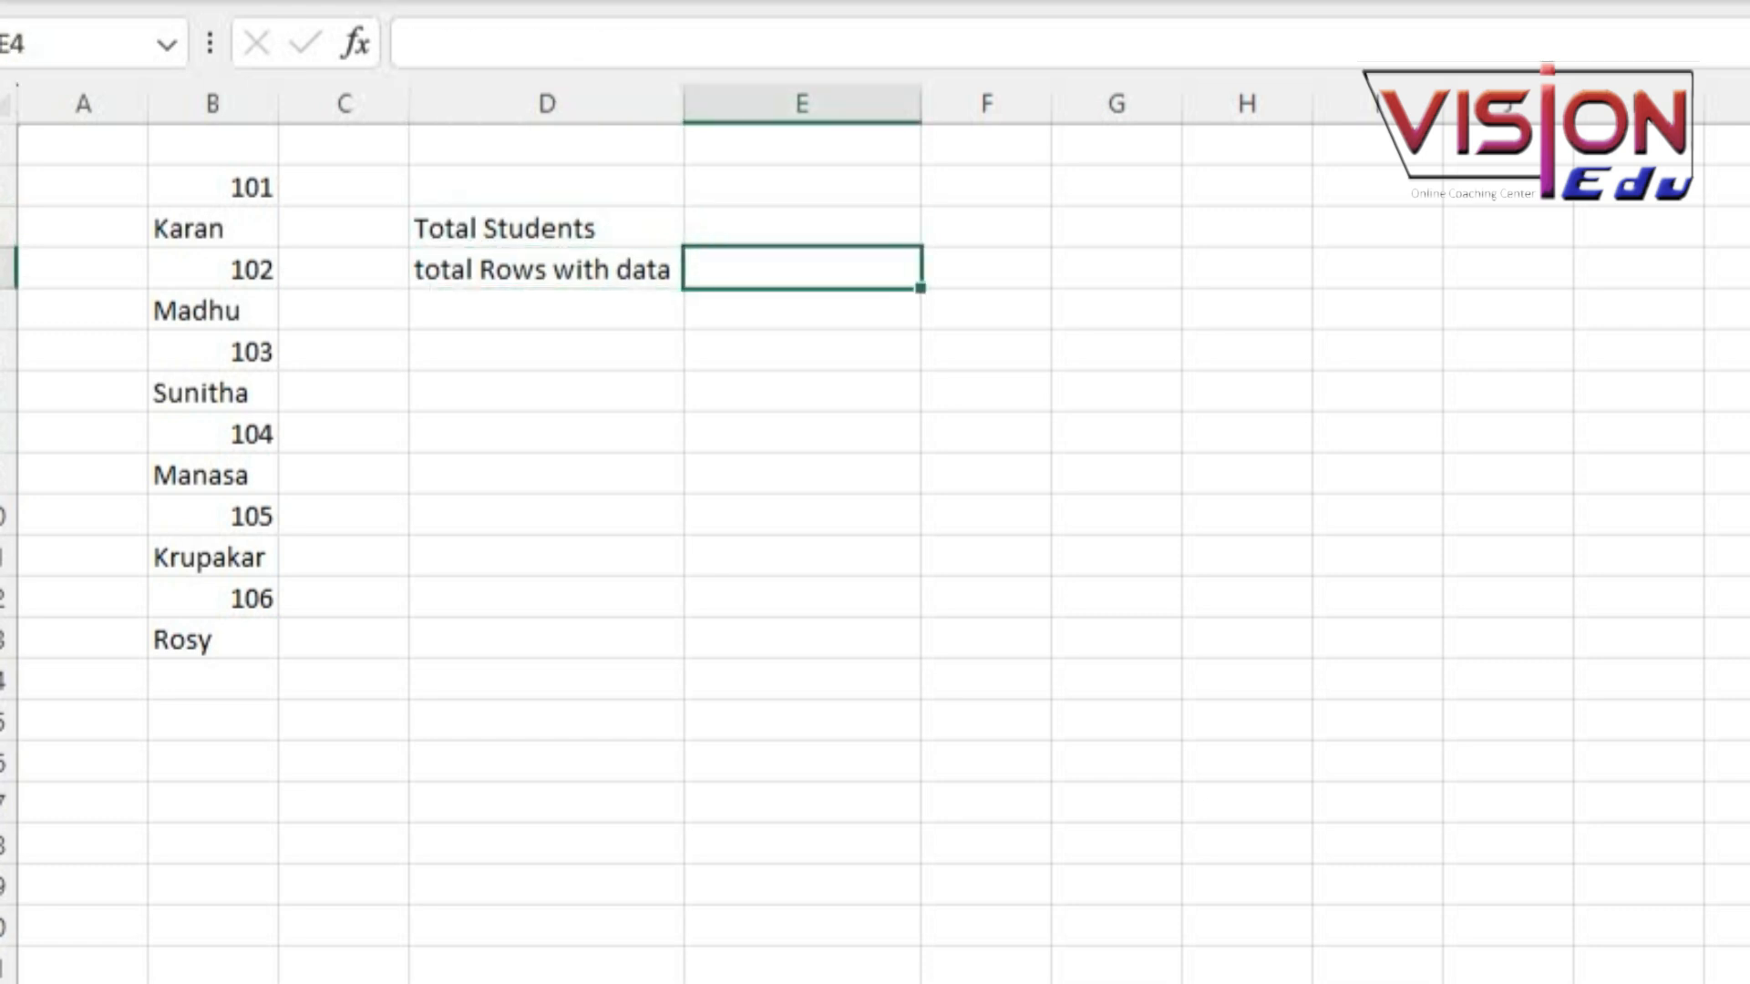
key(Up)
key(Left)
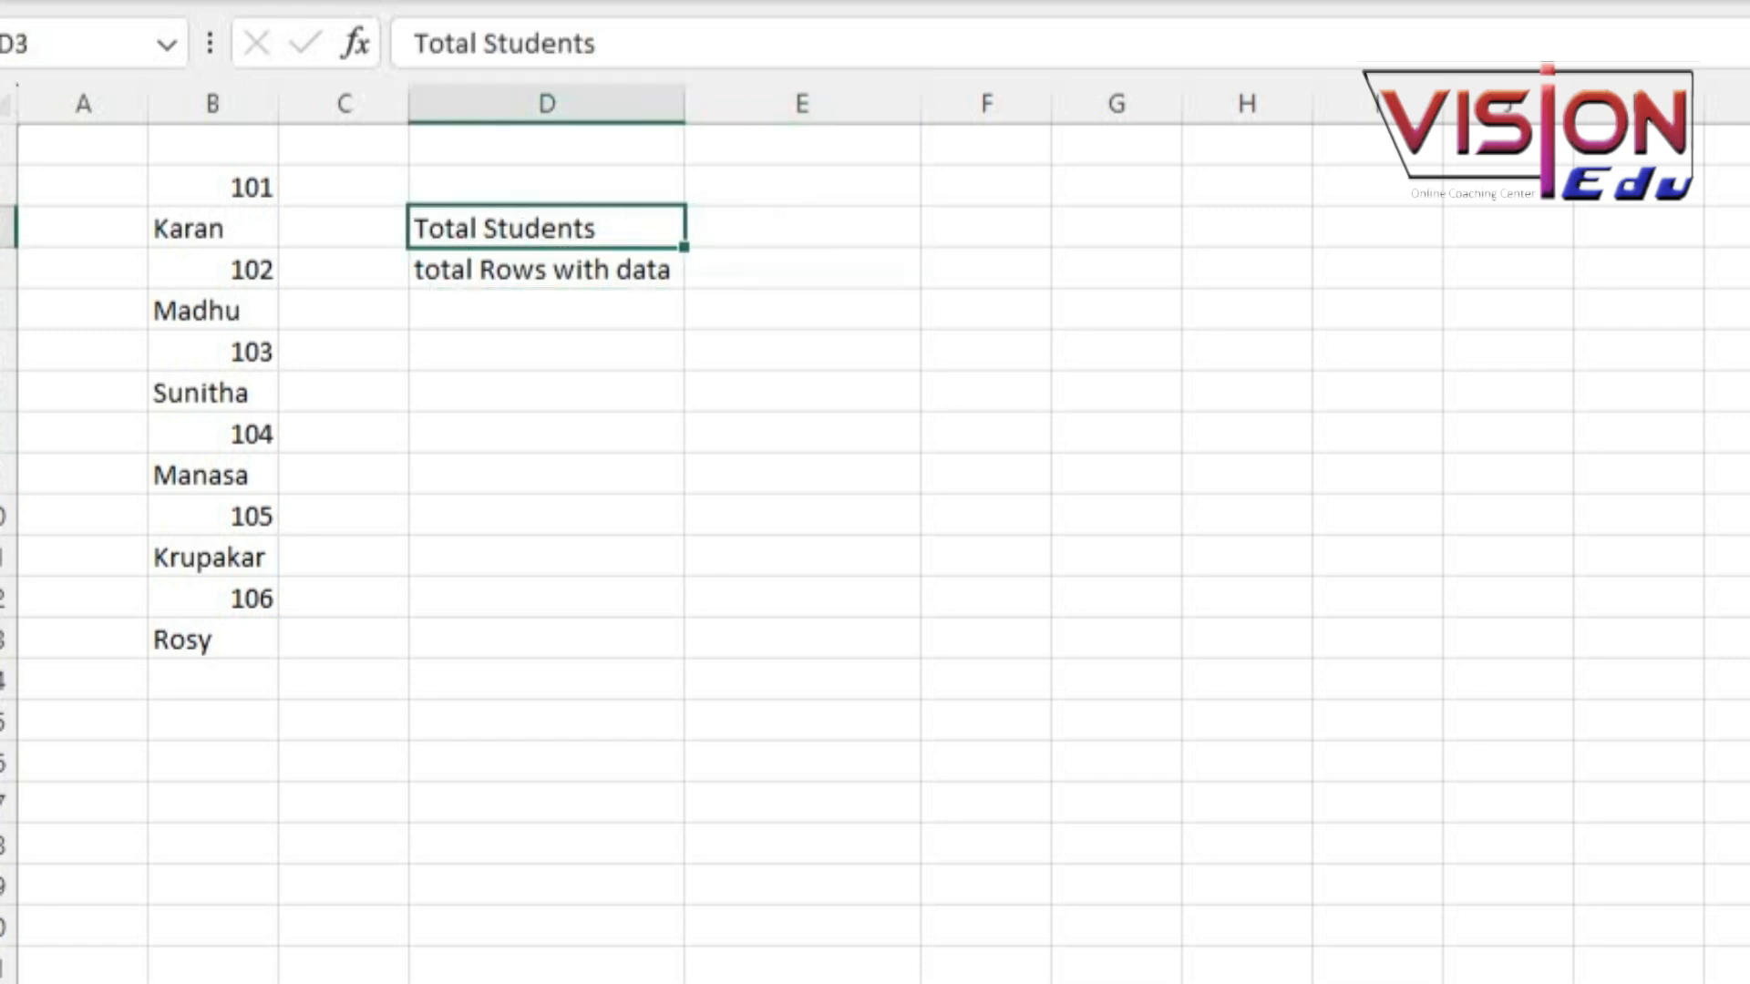
key(Right)
Step: Examine the first student's record in B2:B3, with the number in one row and the name below it
key(Left)
key(Left)
key(Left)
key(Up)
key(Down)
key(Up)
key(Down)
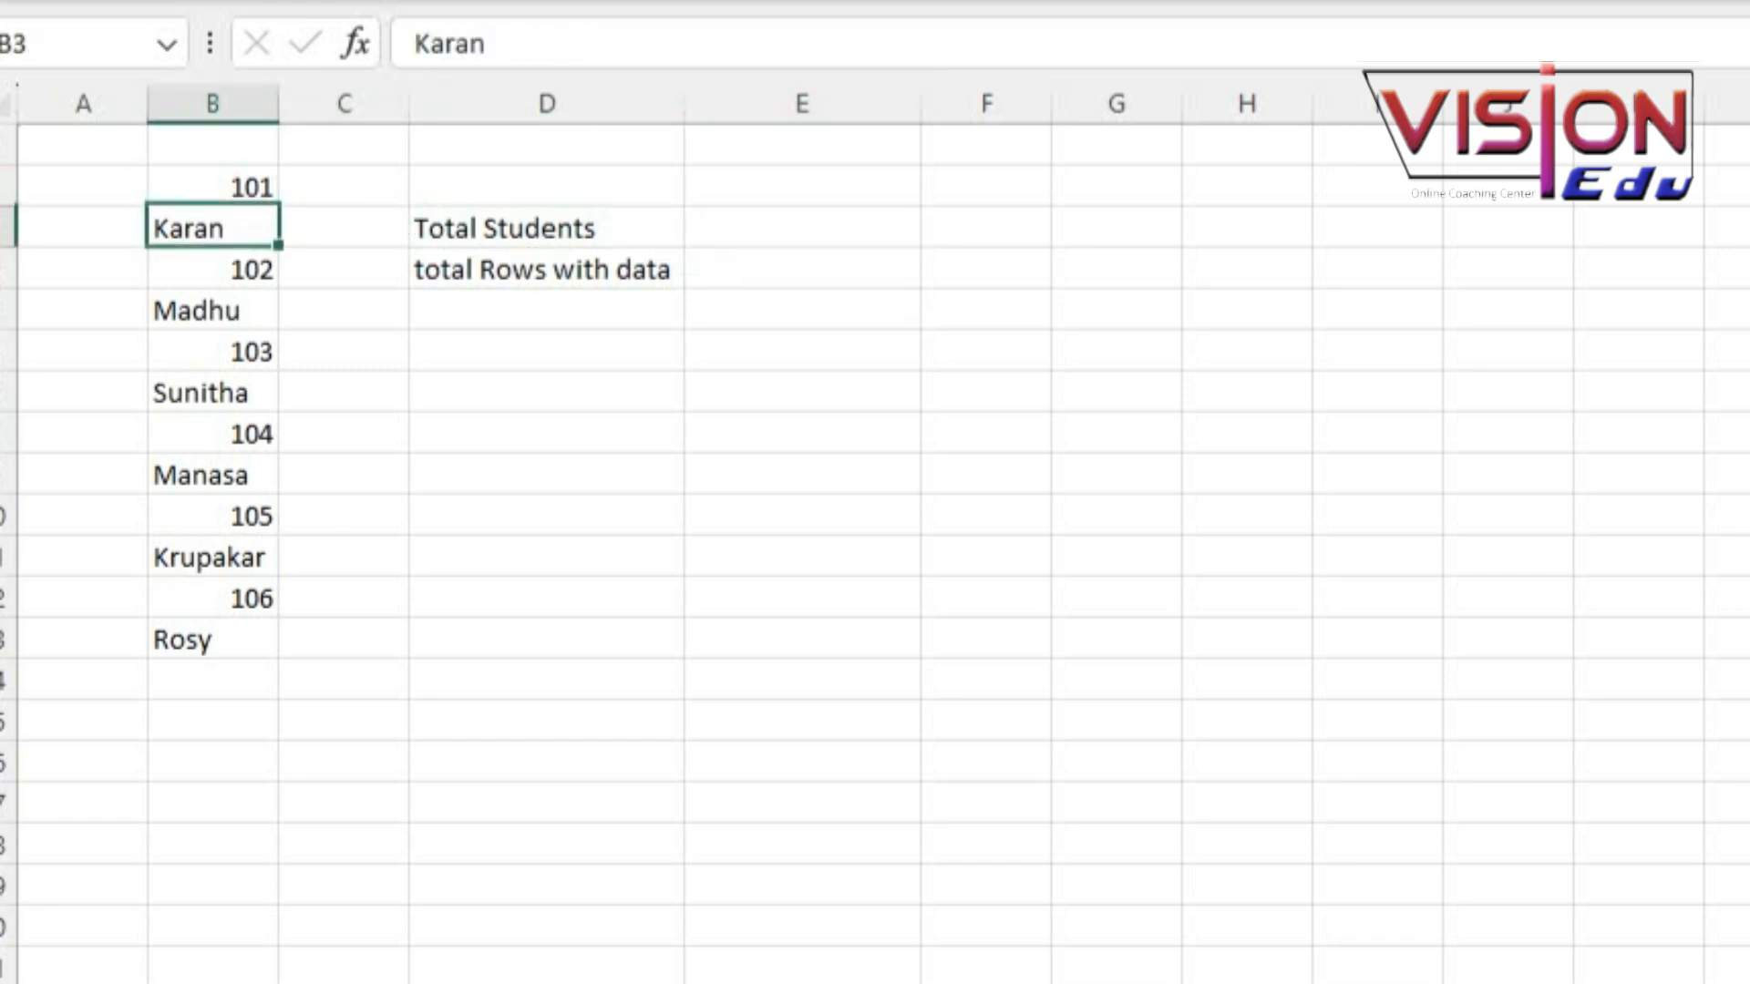
key(Up)
key(shift+Down)
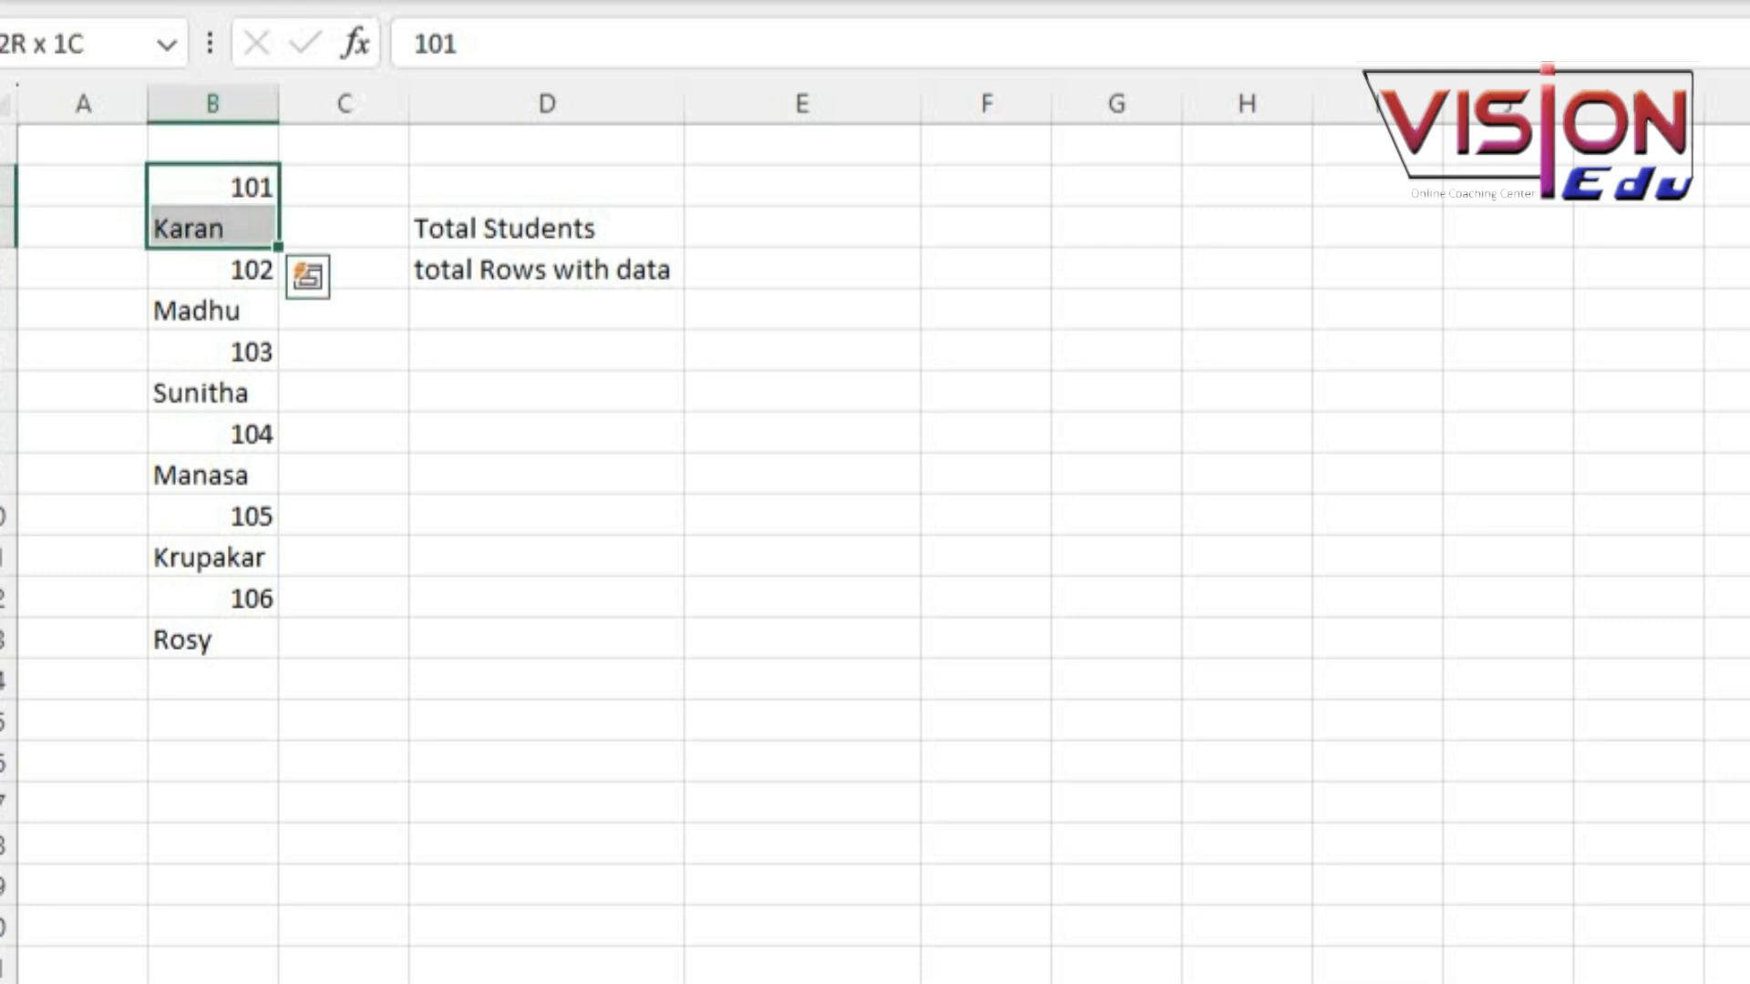
key(Up)
key(Down)
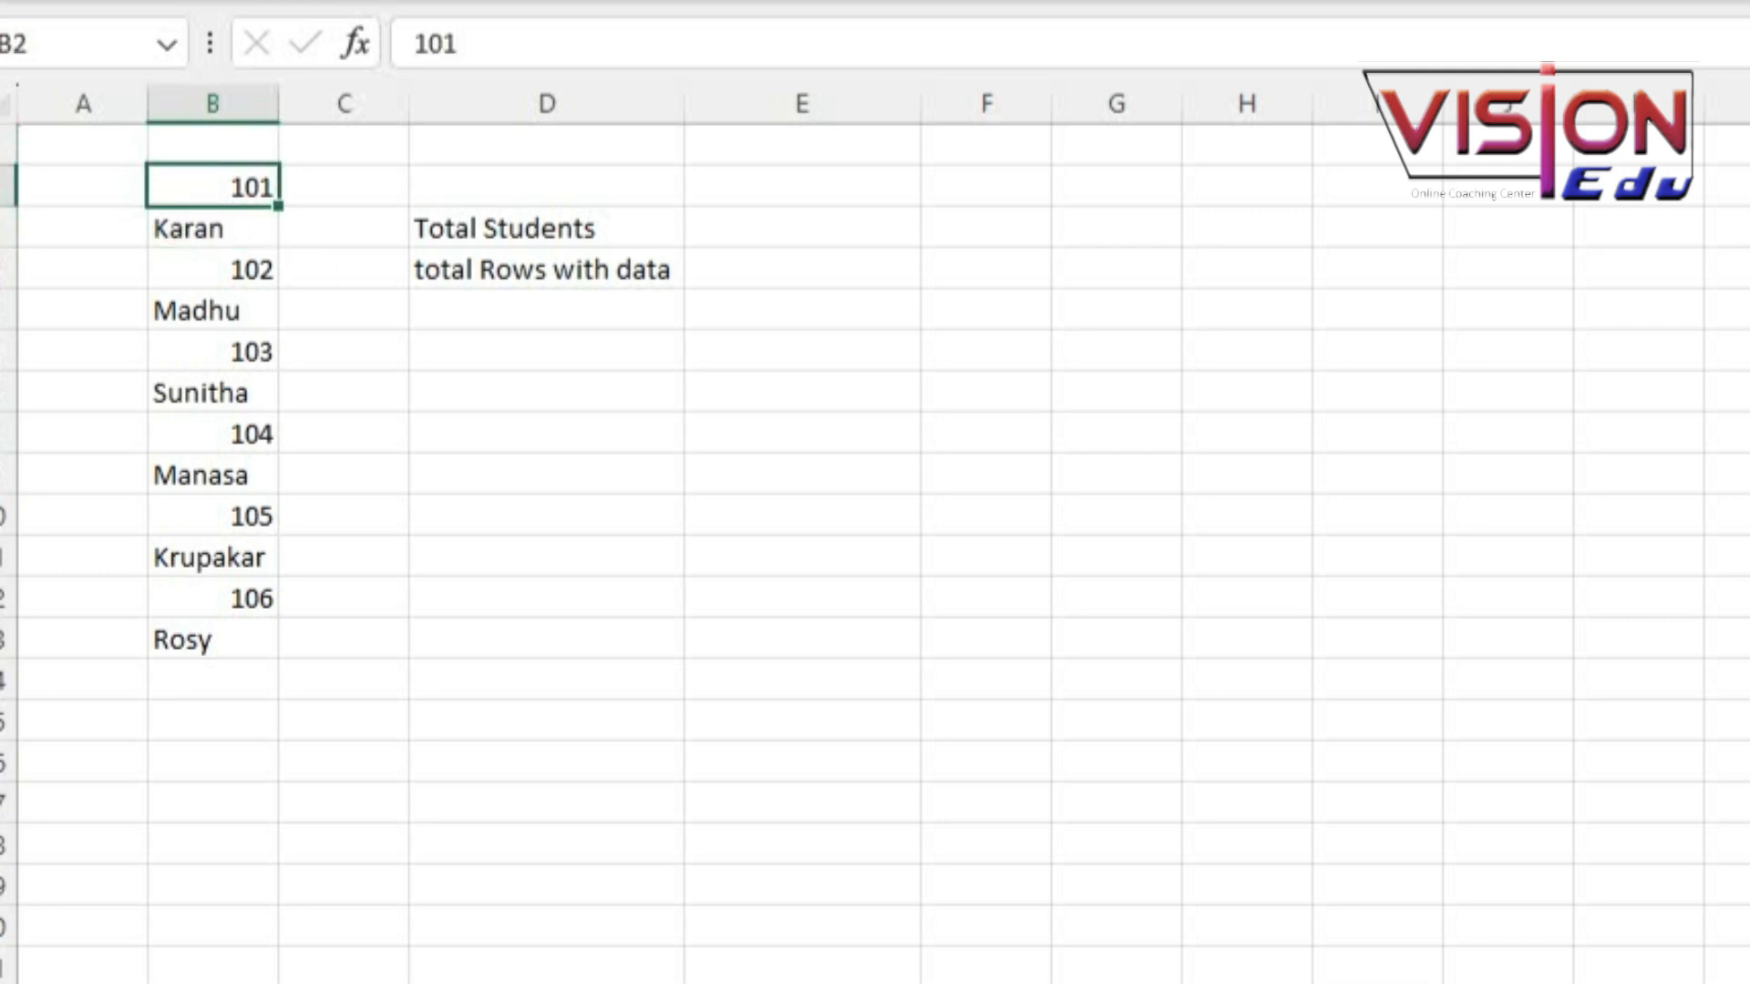
key(Down)
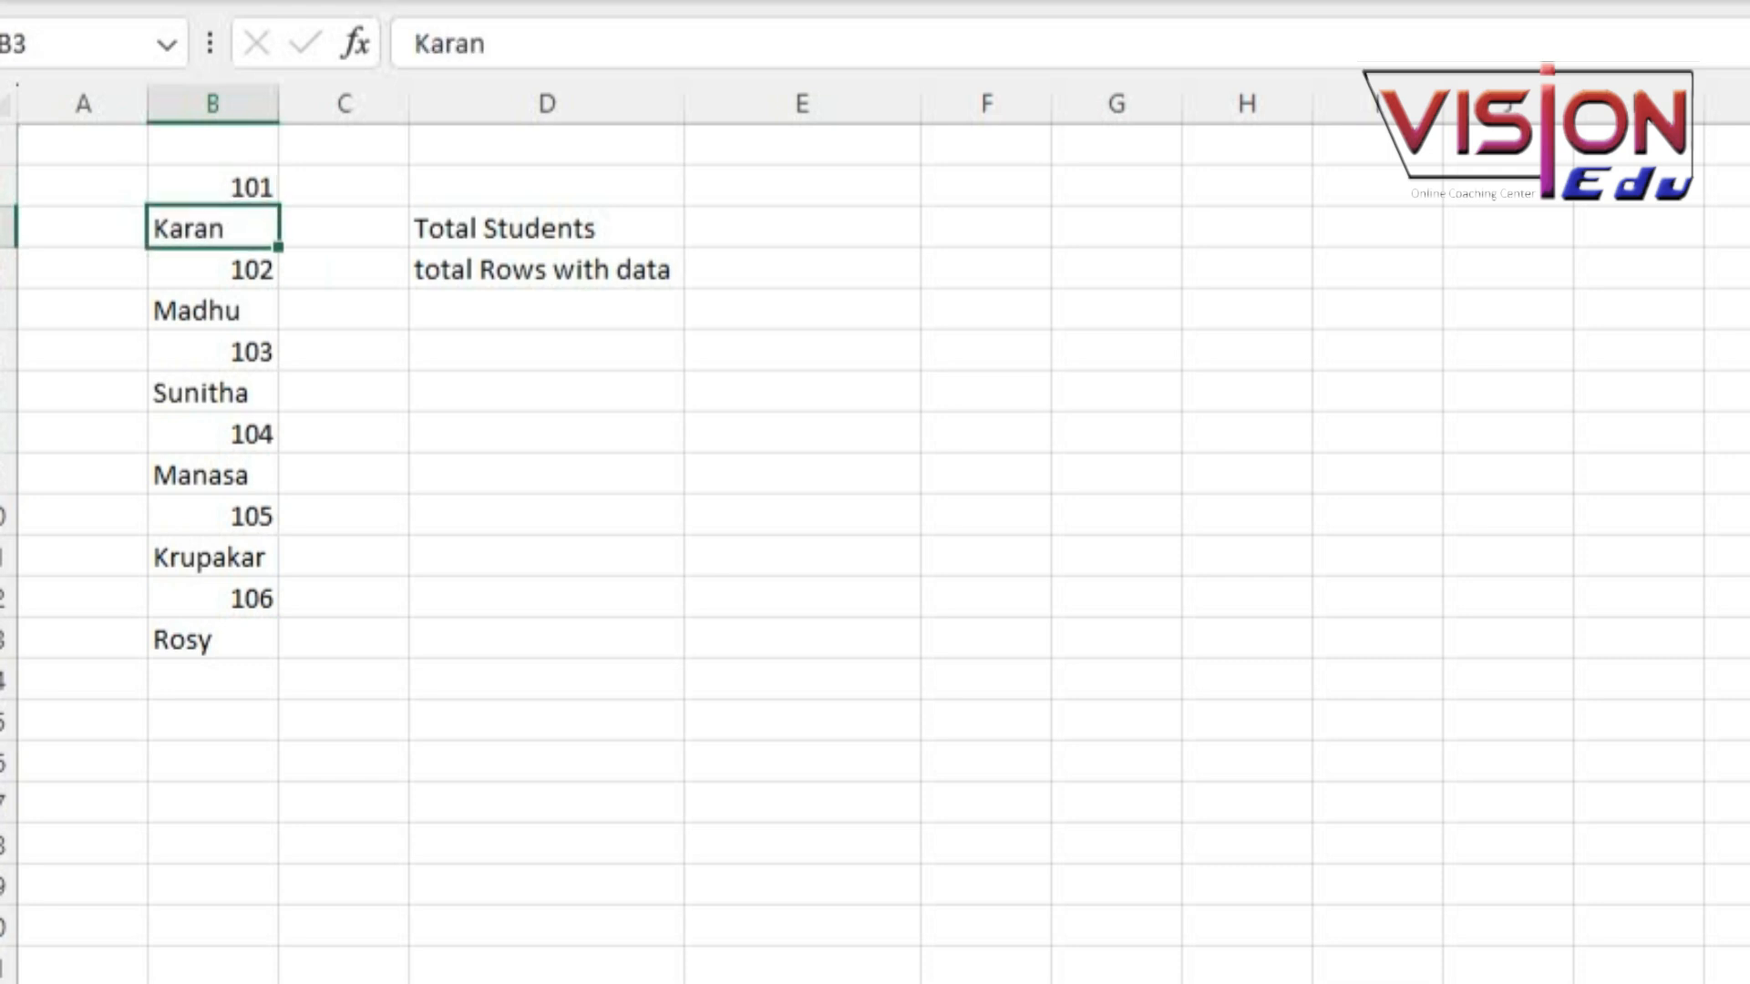
key(Up)
key(shift+Down)
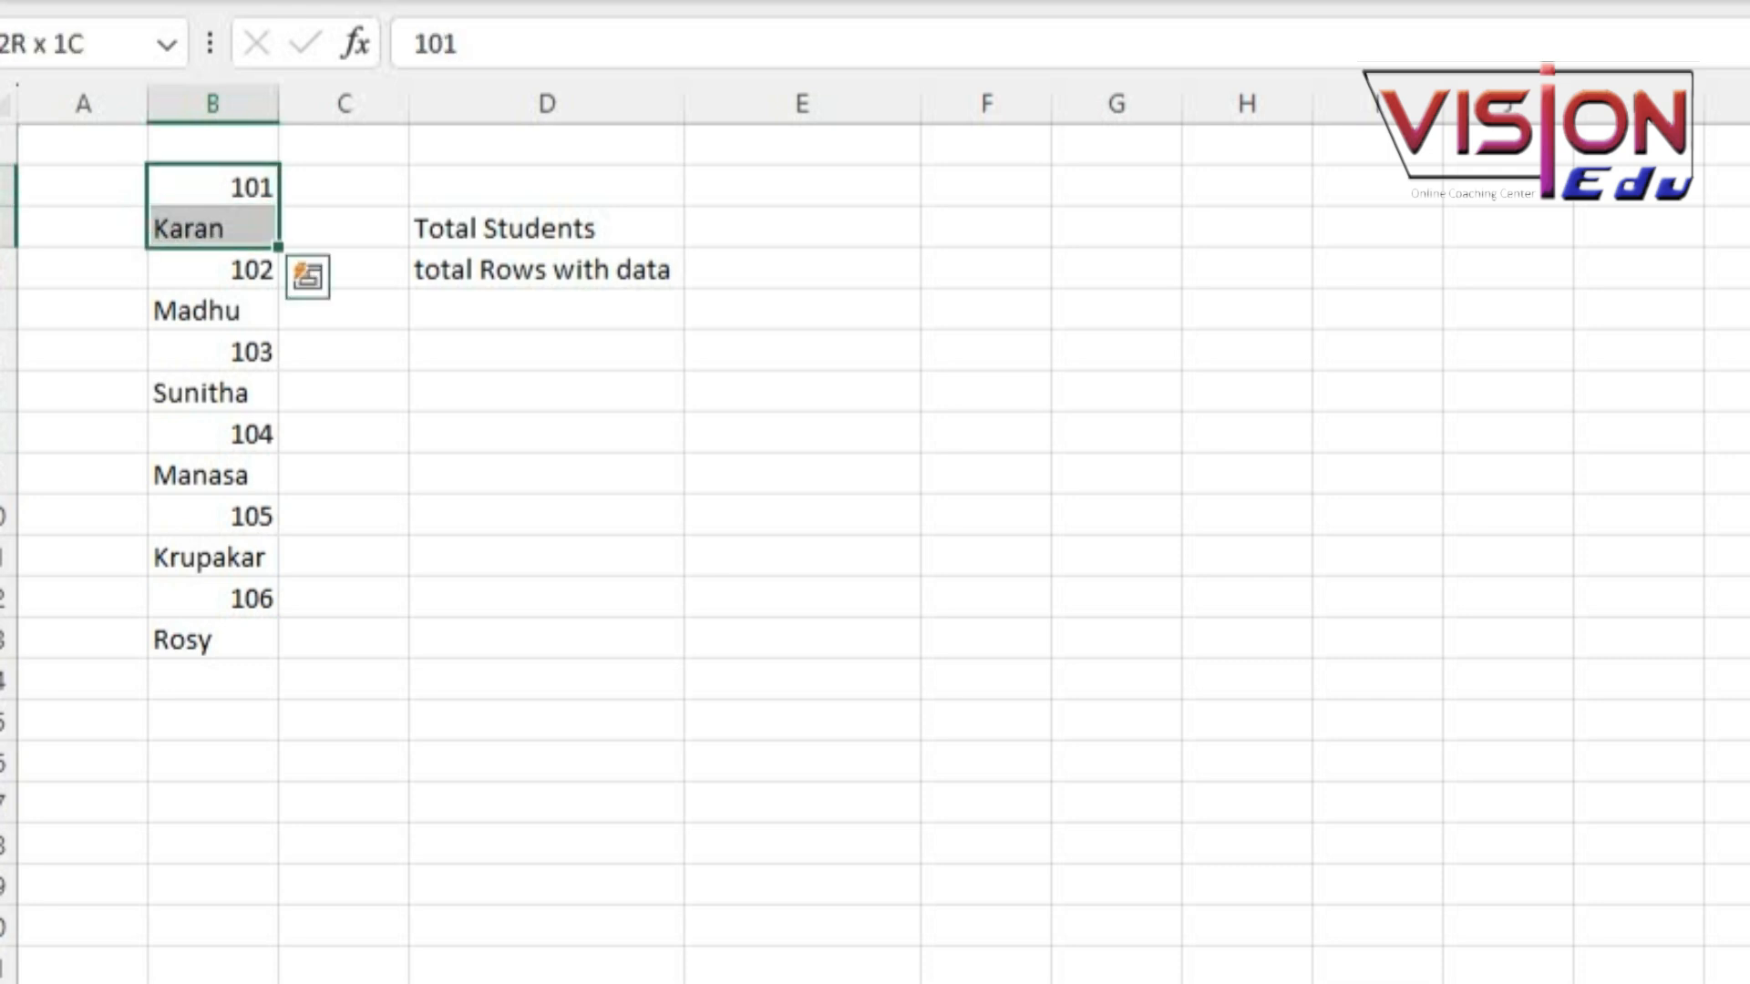
key(shift+Up)
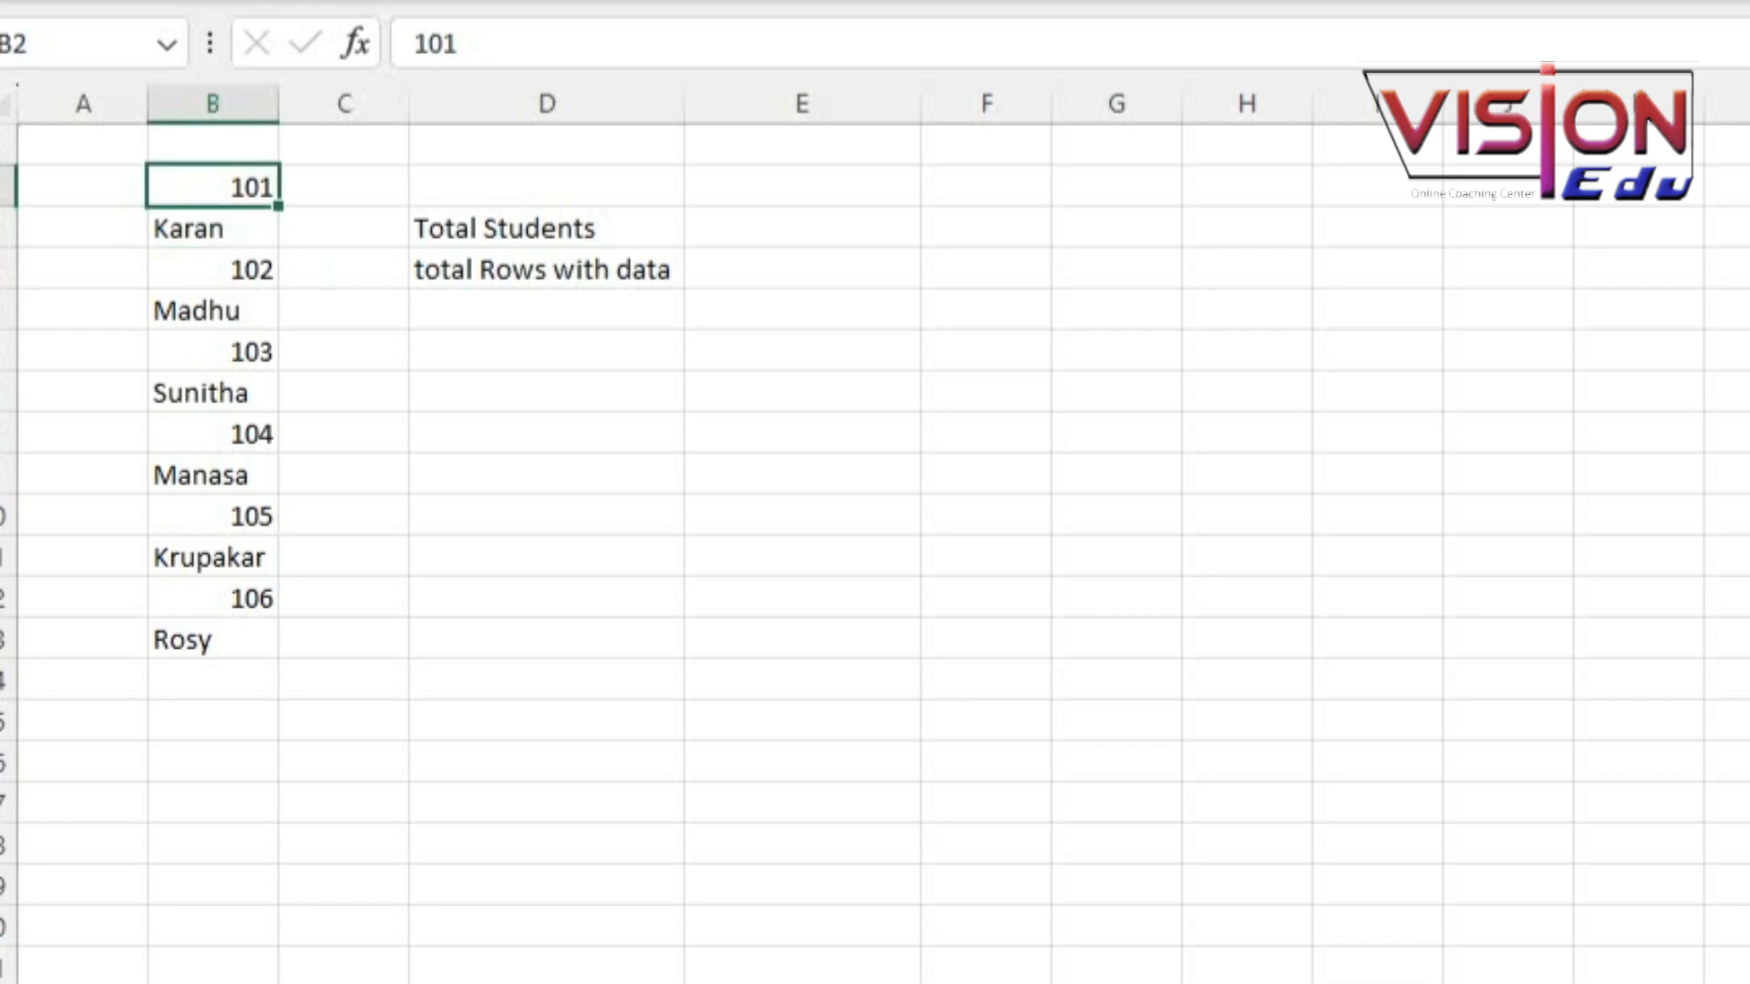
key(shift+Down)
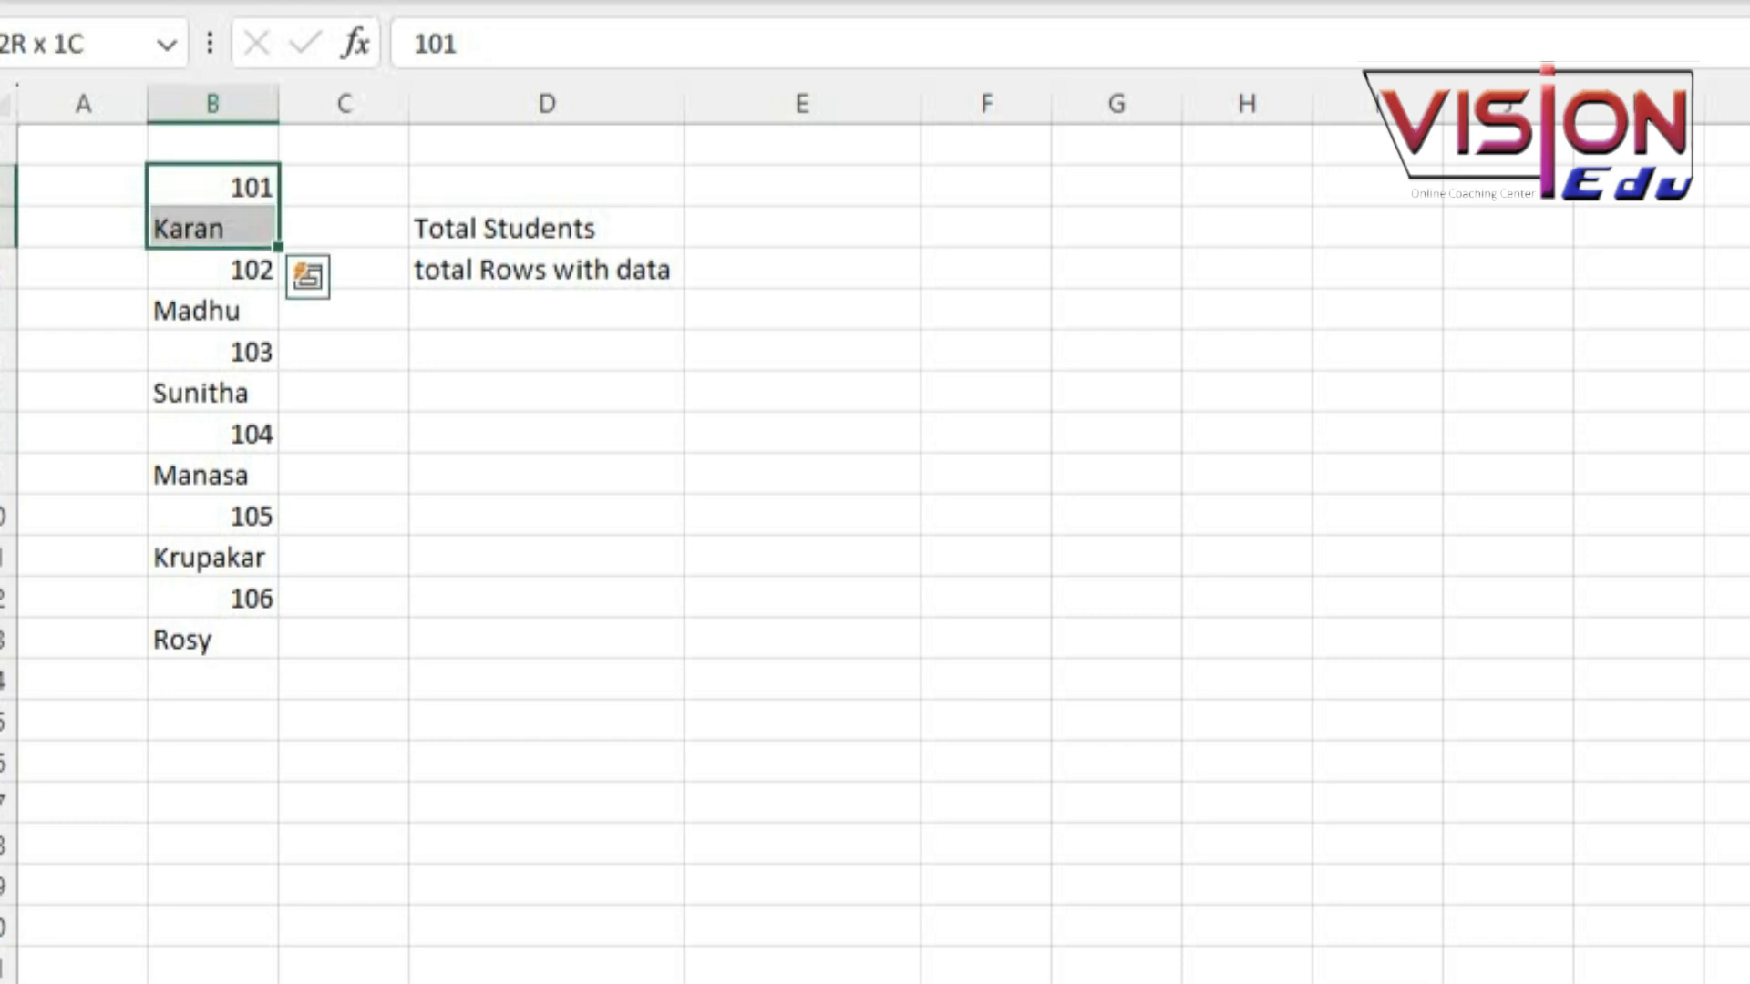
key(Down)
key(Down)
key(Down)
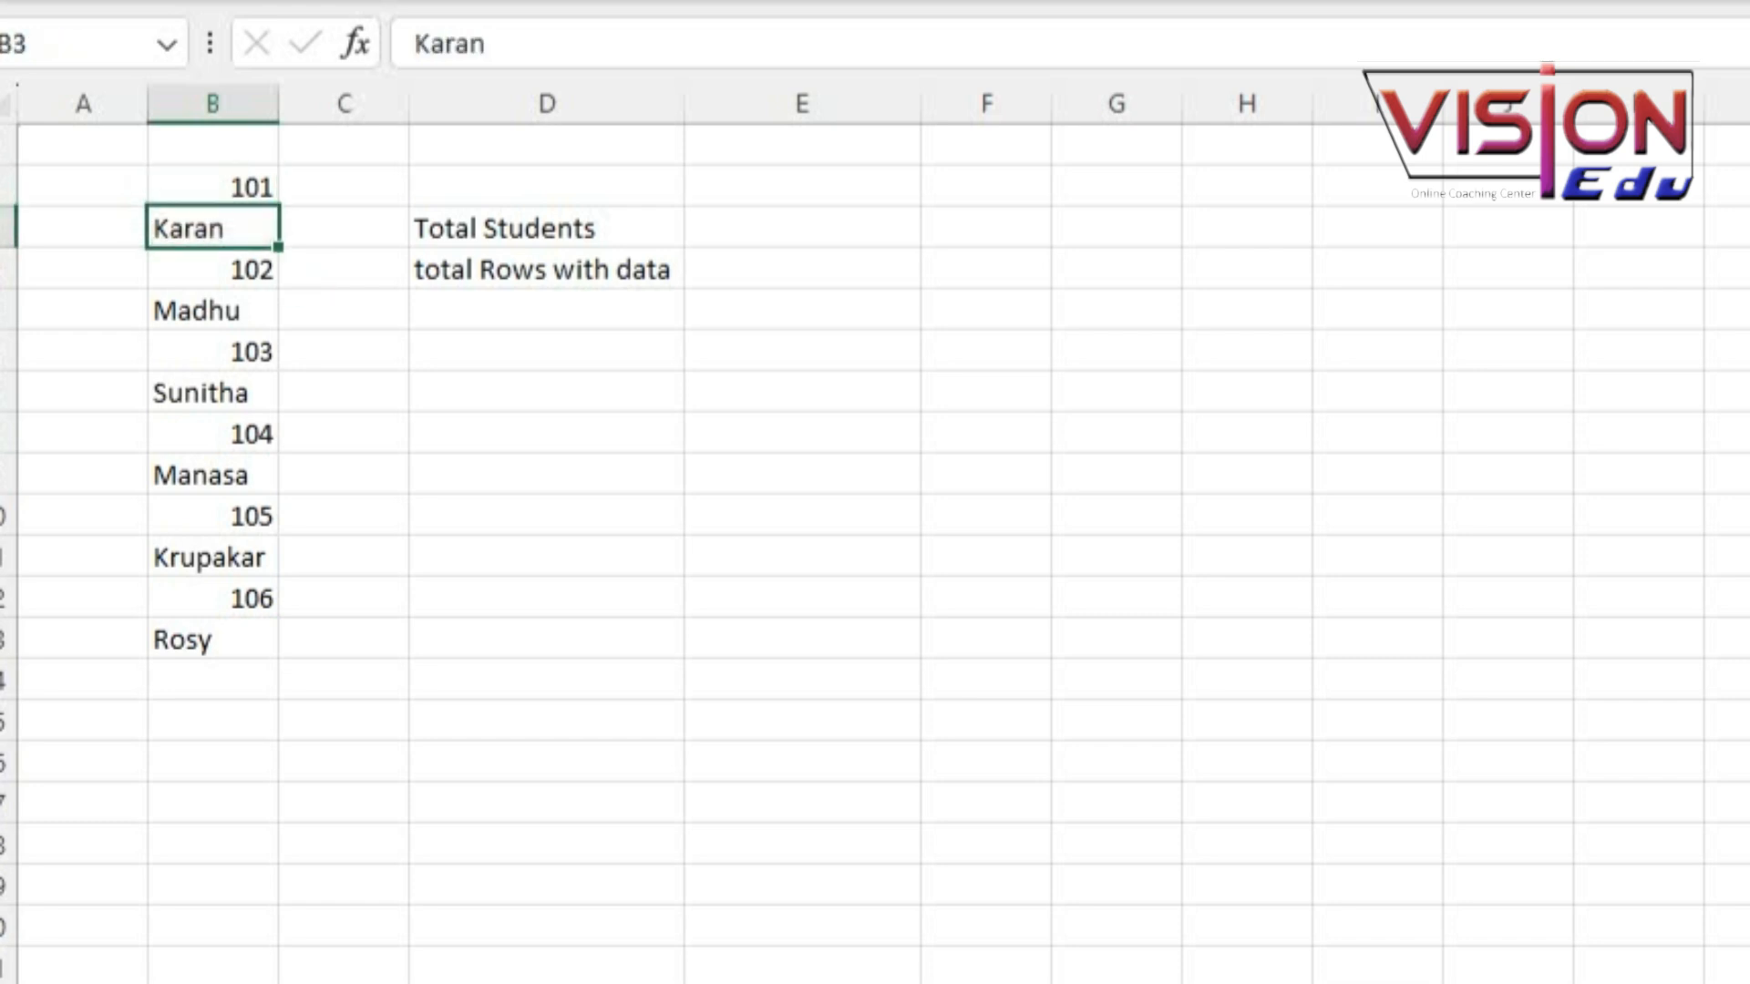
Step: Count the students in E3, beside Total Students, with the formula =COUNT(B2:B13)
key(Right)
key(Right)
key(Up)
key(Up)
key(Right)
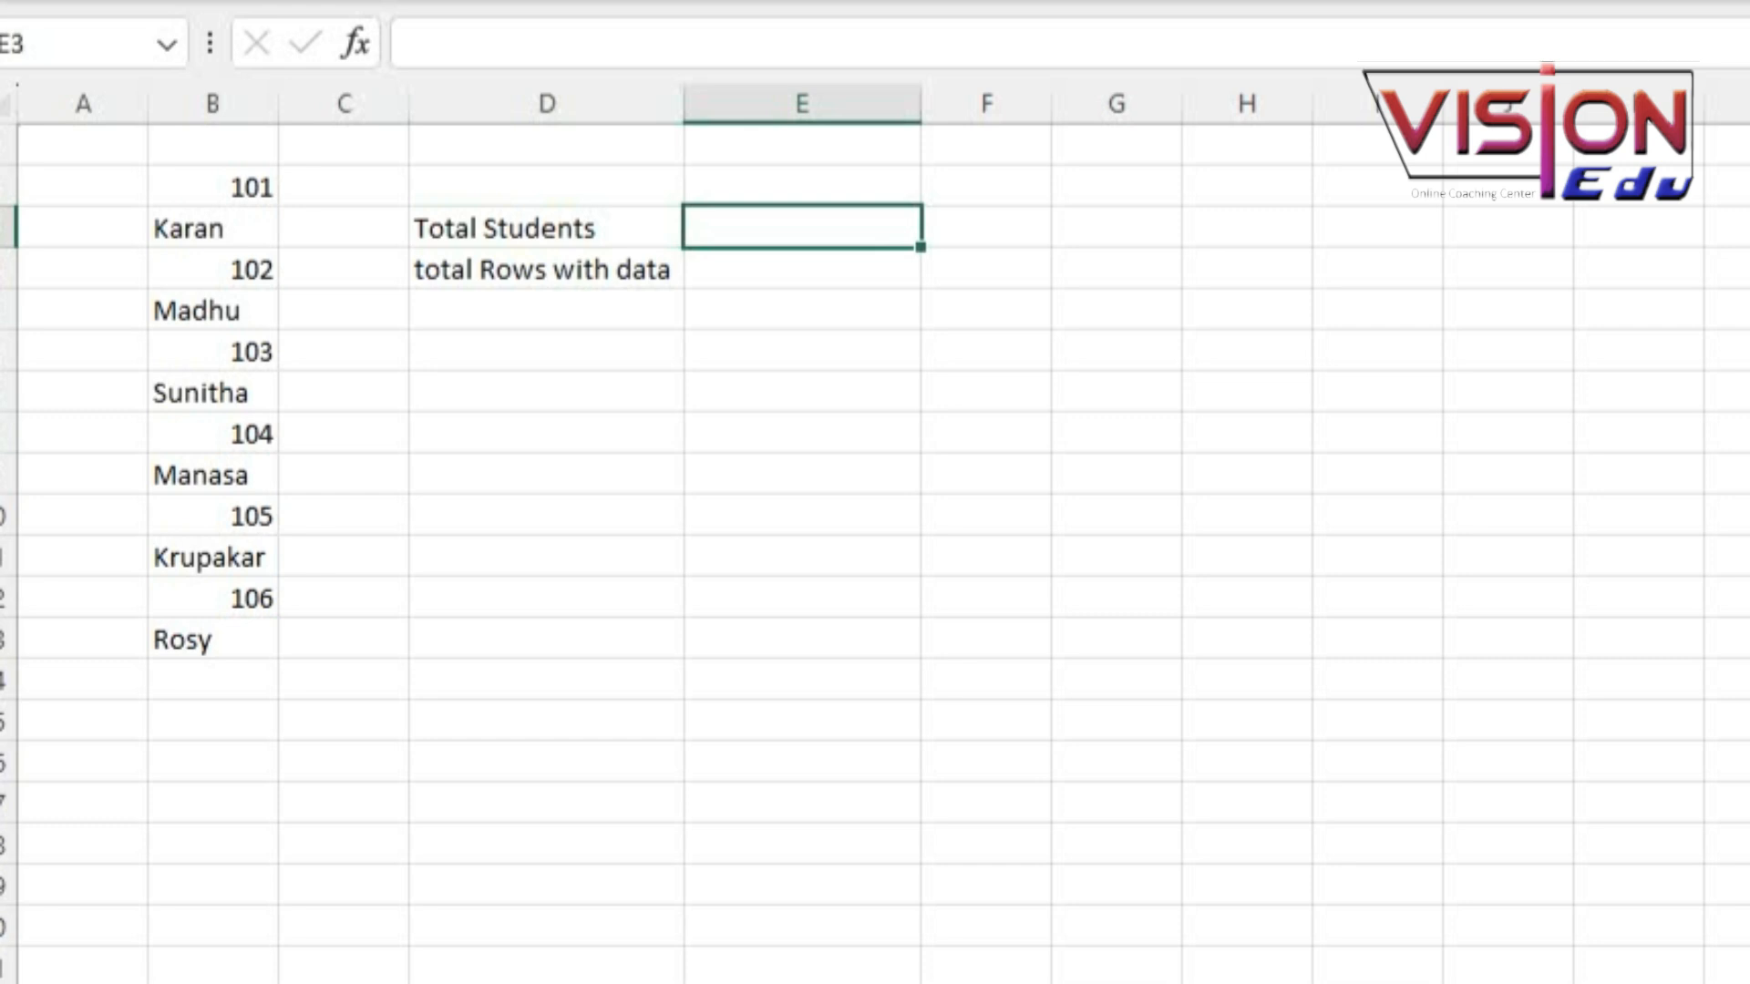
text(=count)
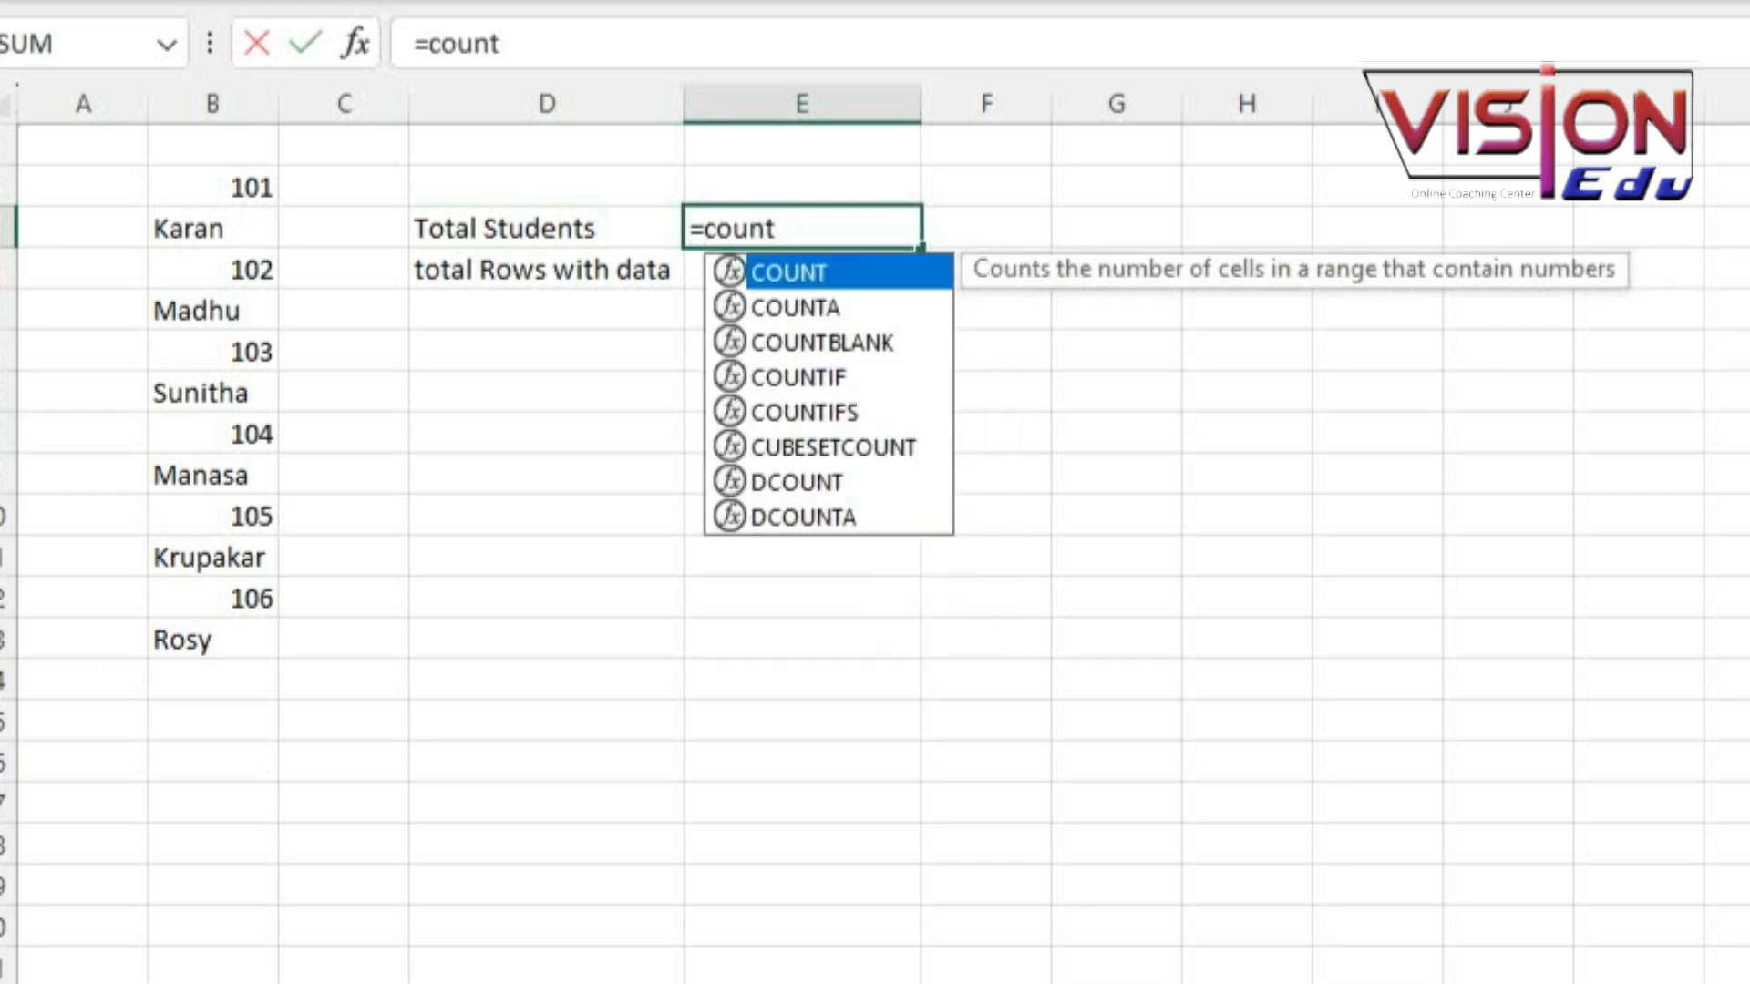
text(()
key(Left)
key(Left)
key(Left)
key(Up)
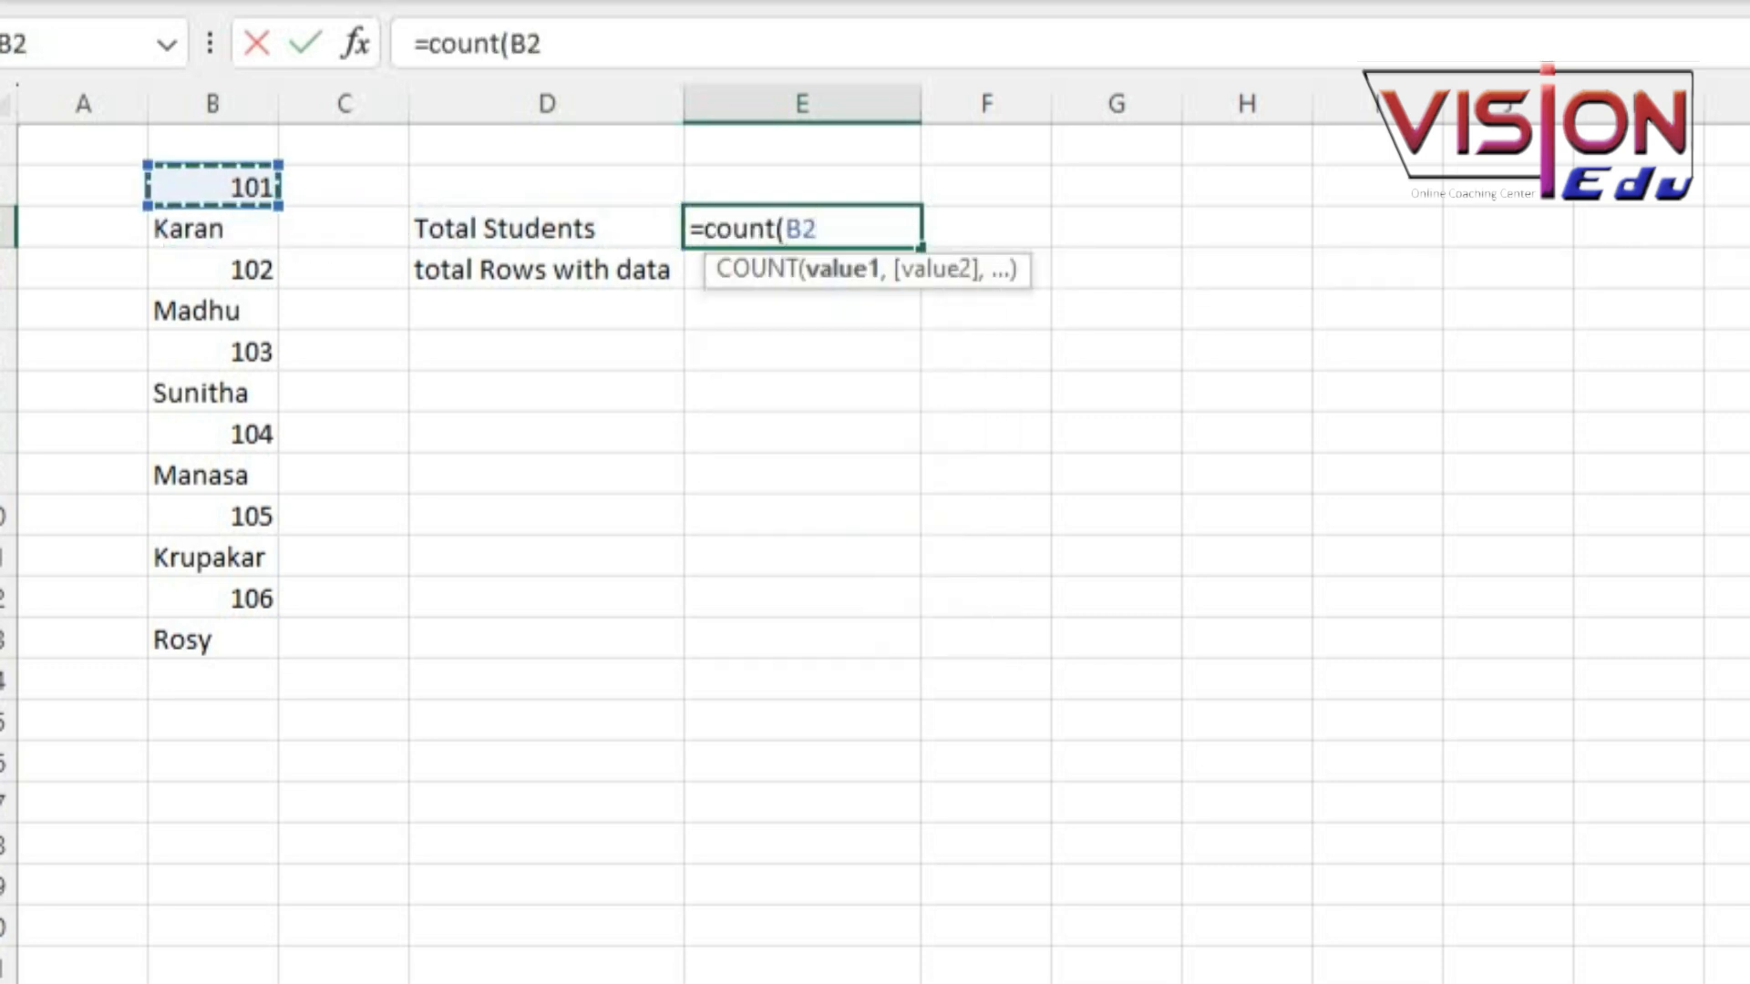
key(shift+Down)
key(shift+Down)
key(shift+Down)
key(shift+Down)
key(shift+Down)
key(shift+Down)
key(shift+Down)
key(shift+Down)
key(shift+Down)
key(shift+Down)
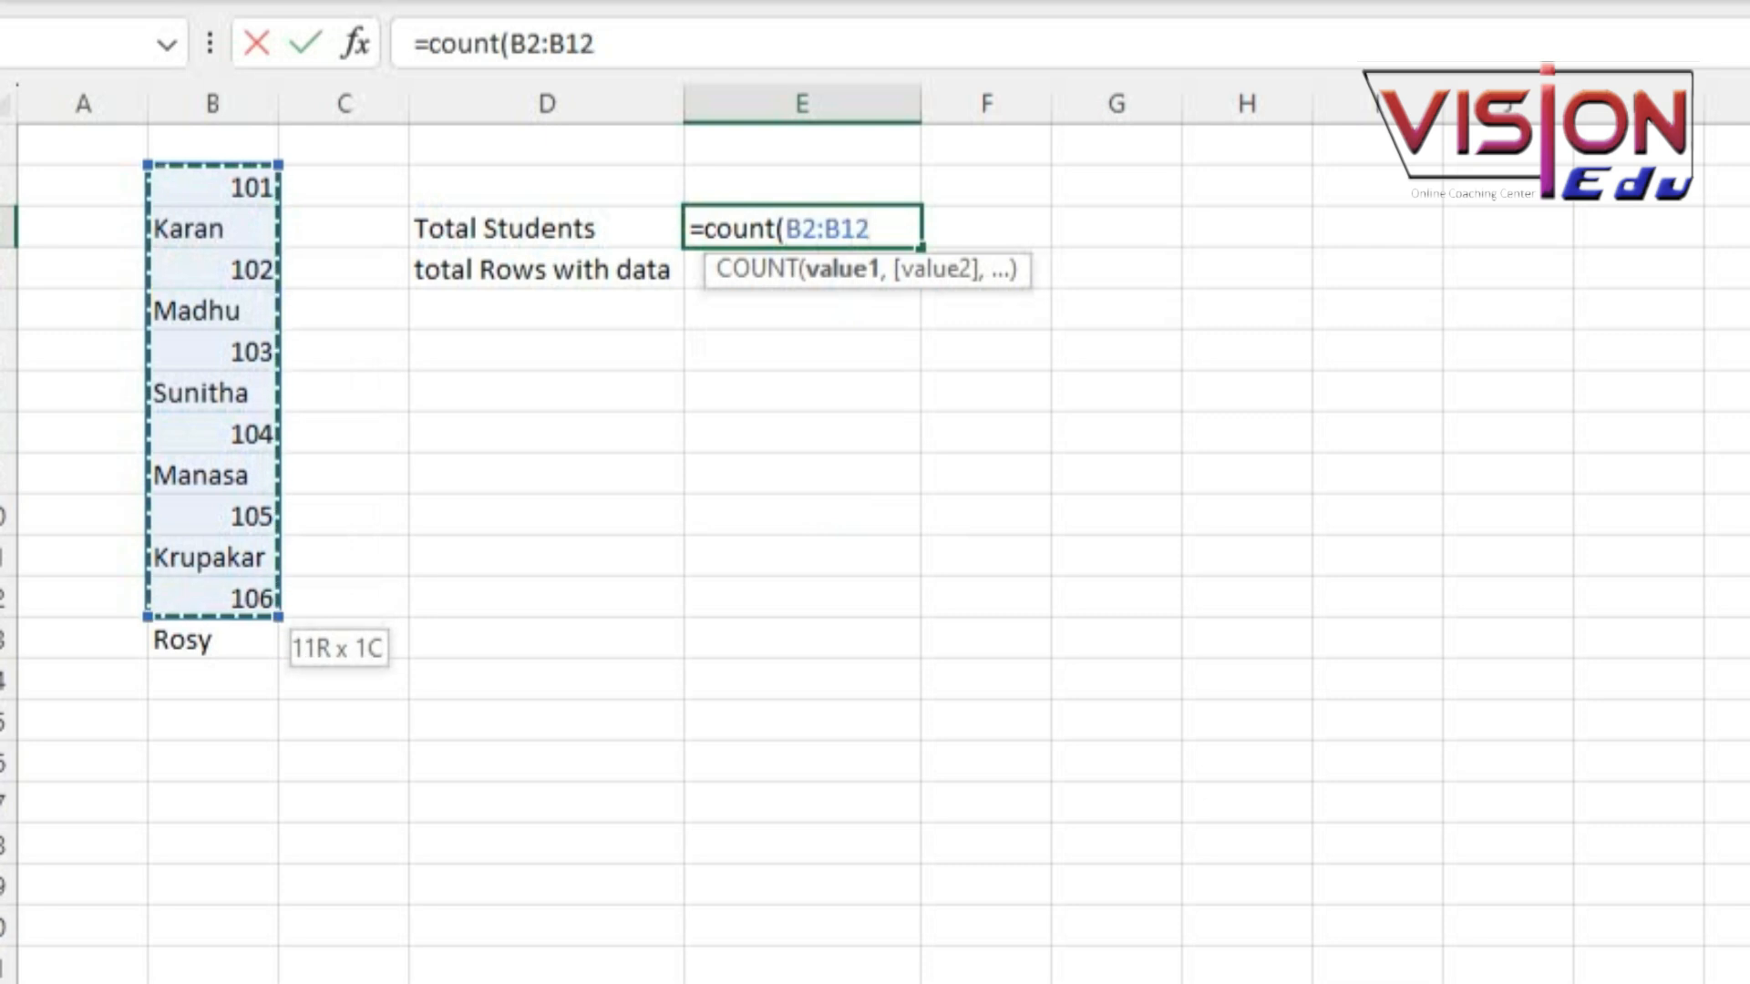
key(shift+Down)
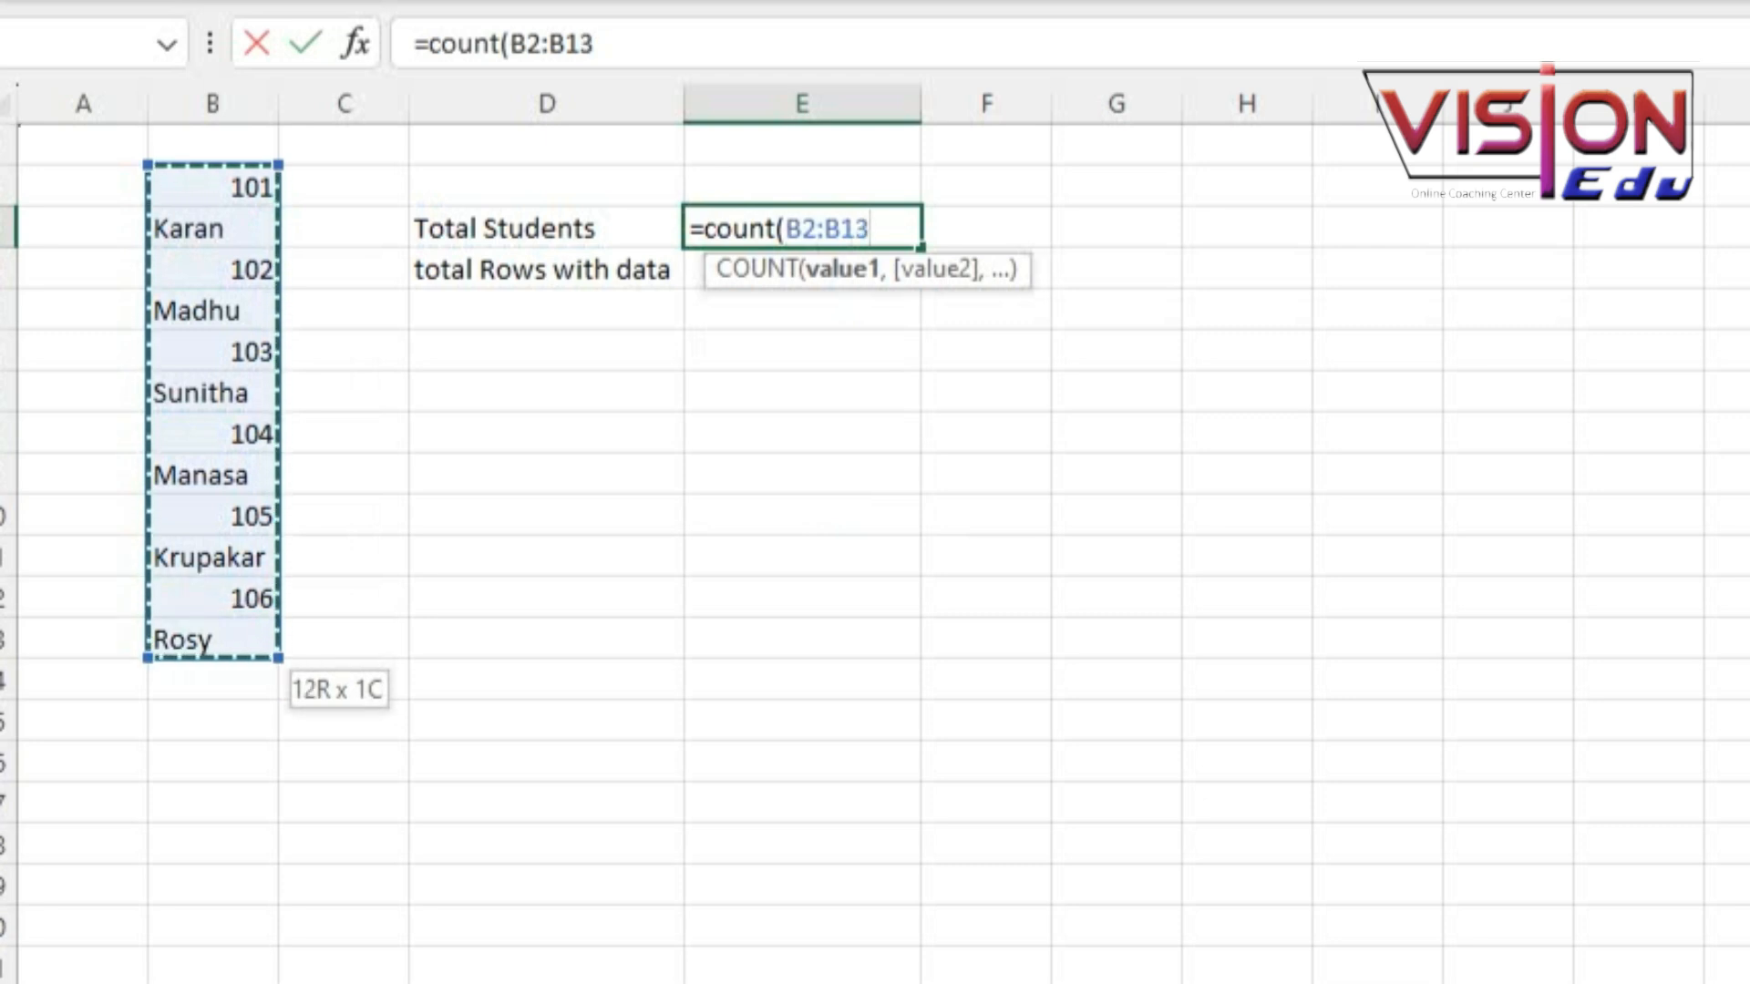
text())
key(Return)
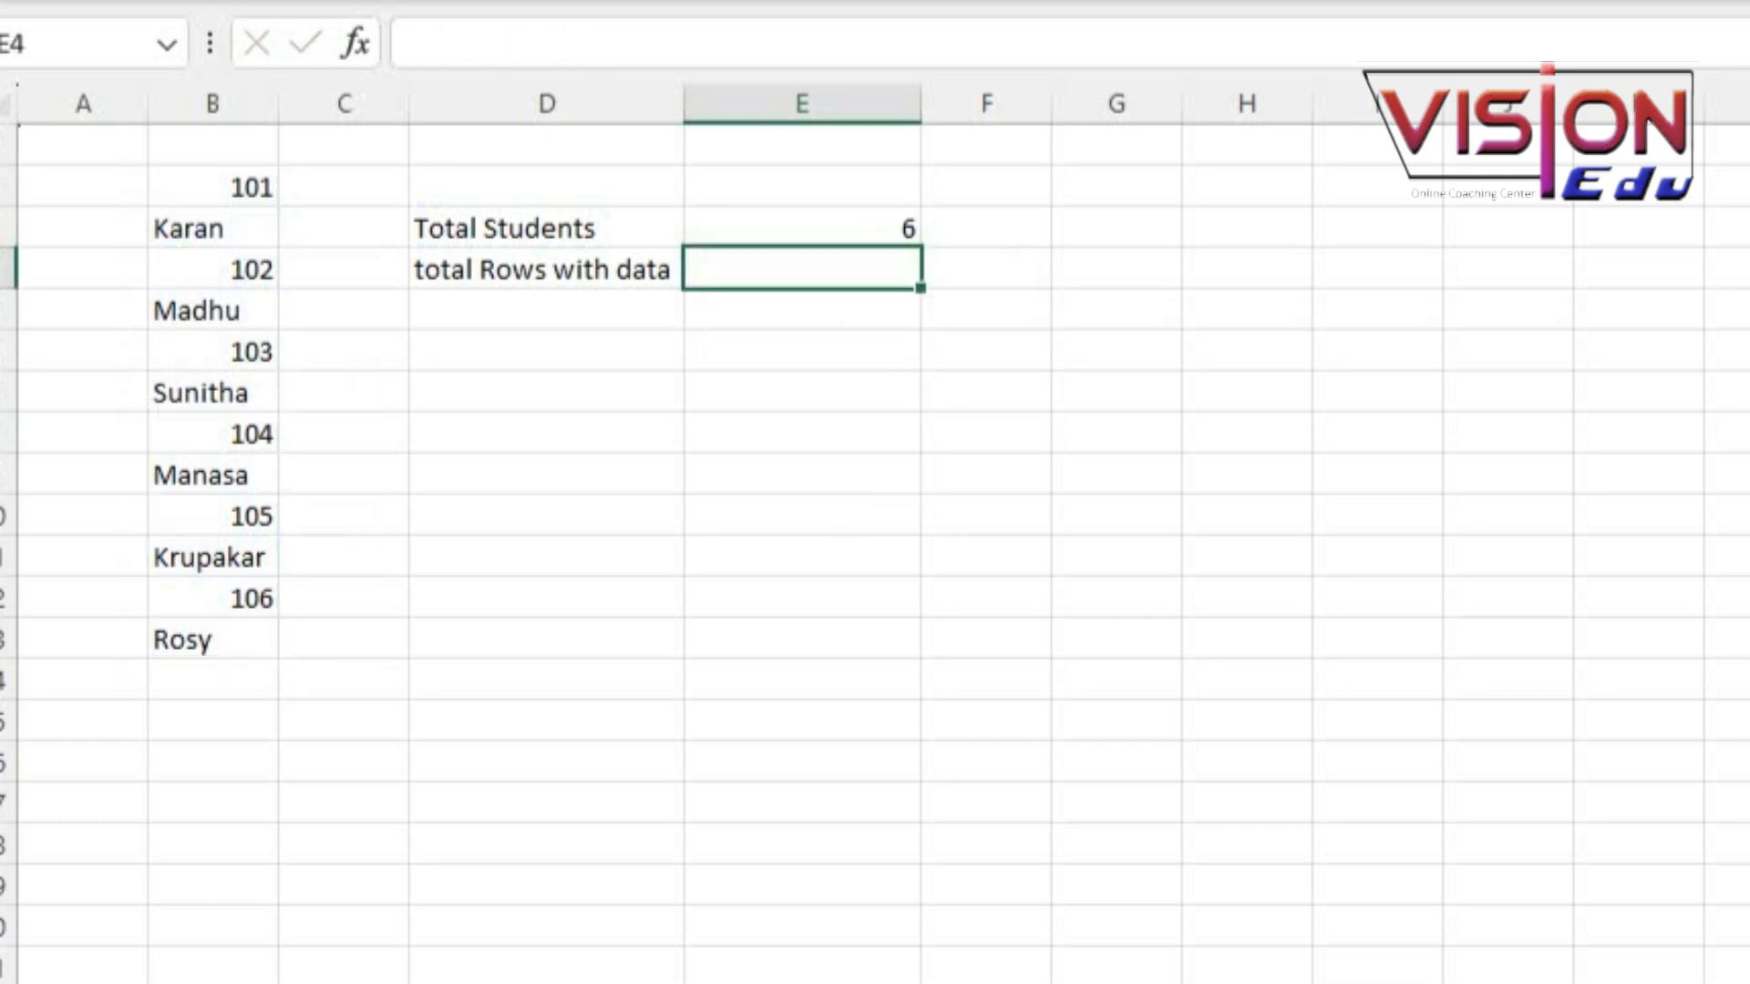
Step: Count the filled rows in E4, beside total Rows with data, with the formula =COUNTA(B2:B13)
text(=)
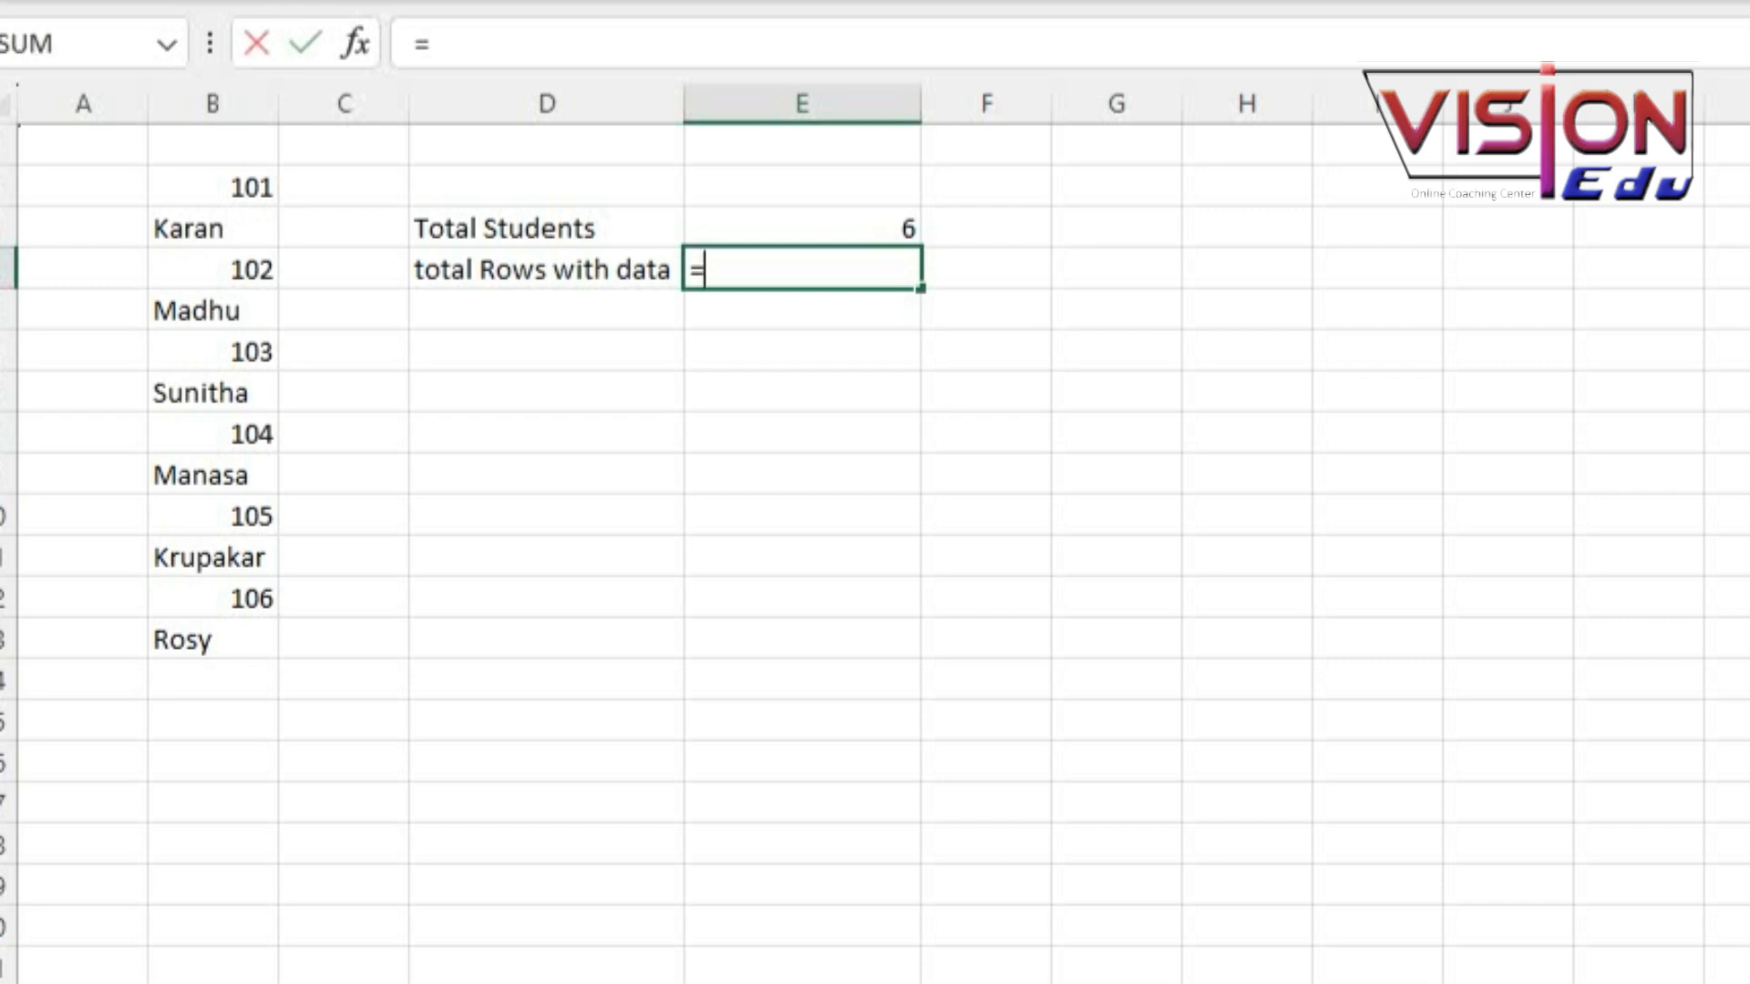
text(count)
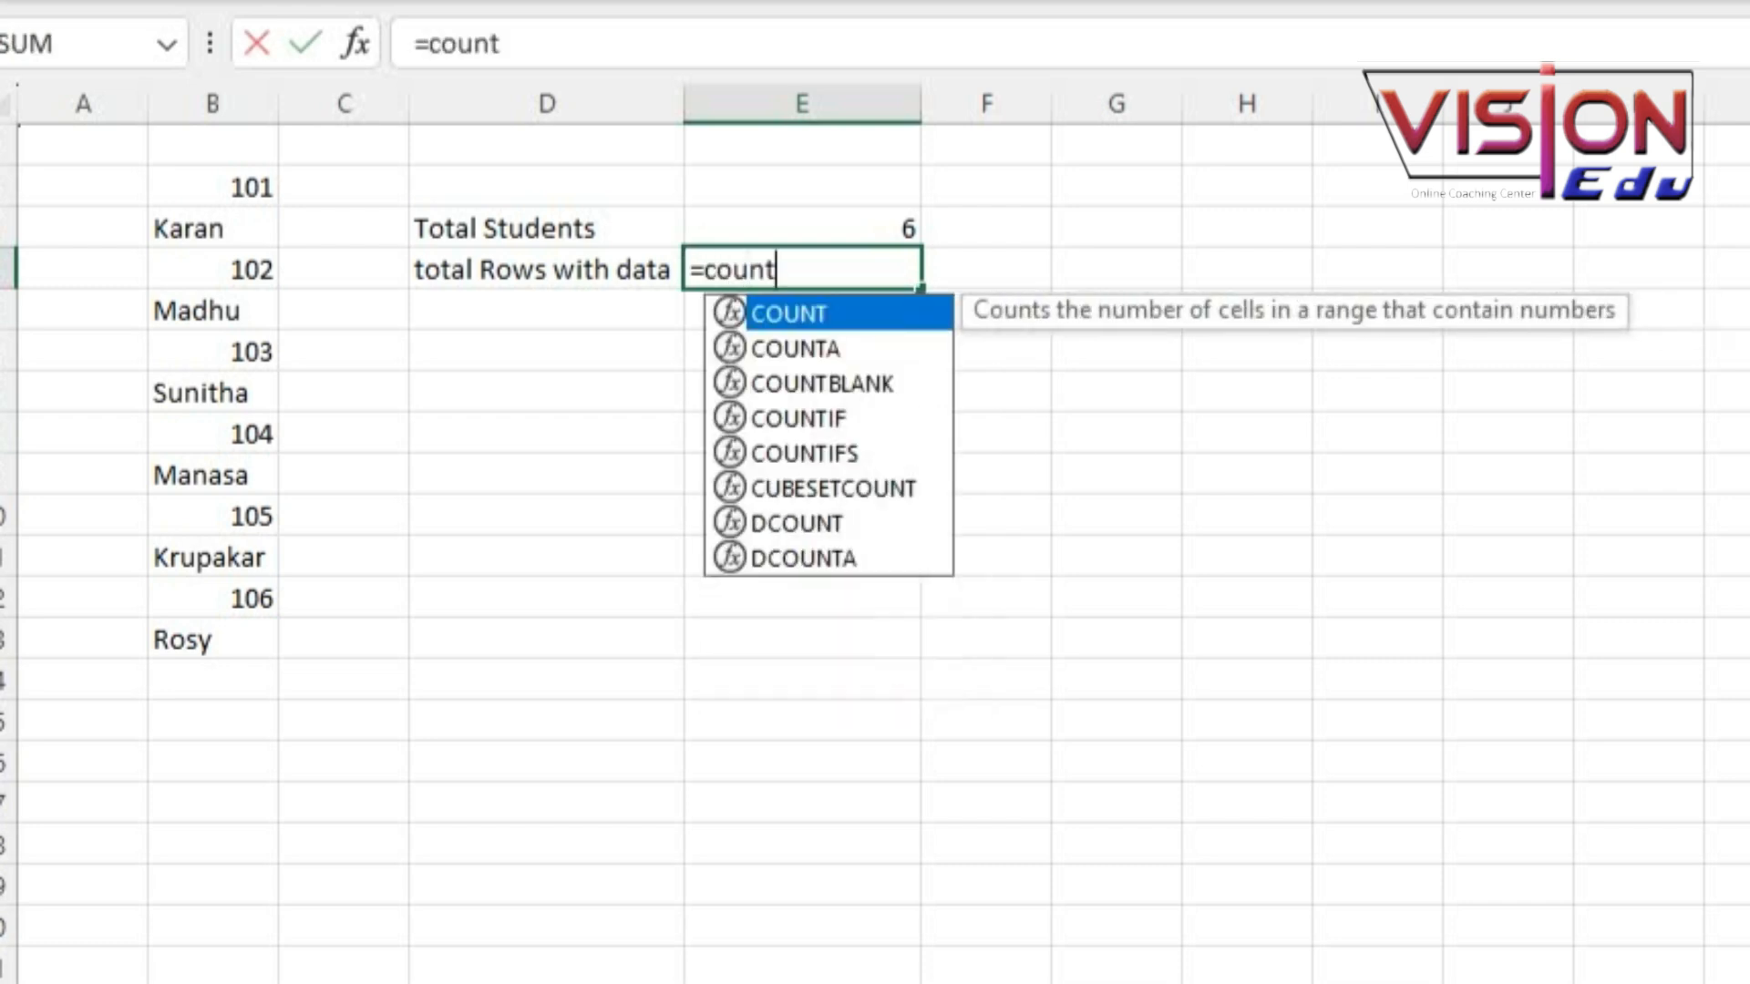
text(a)
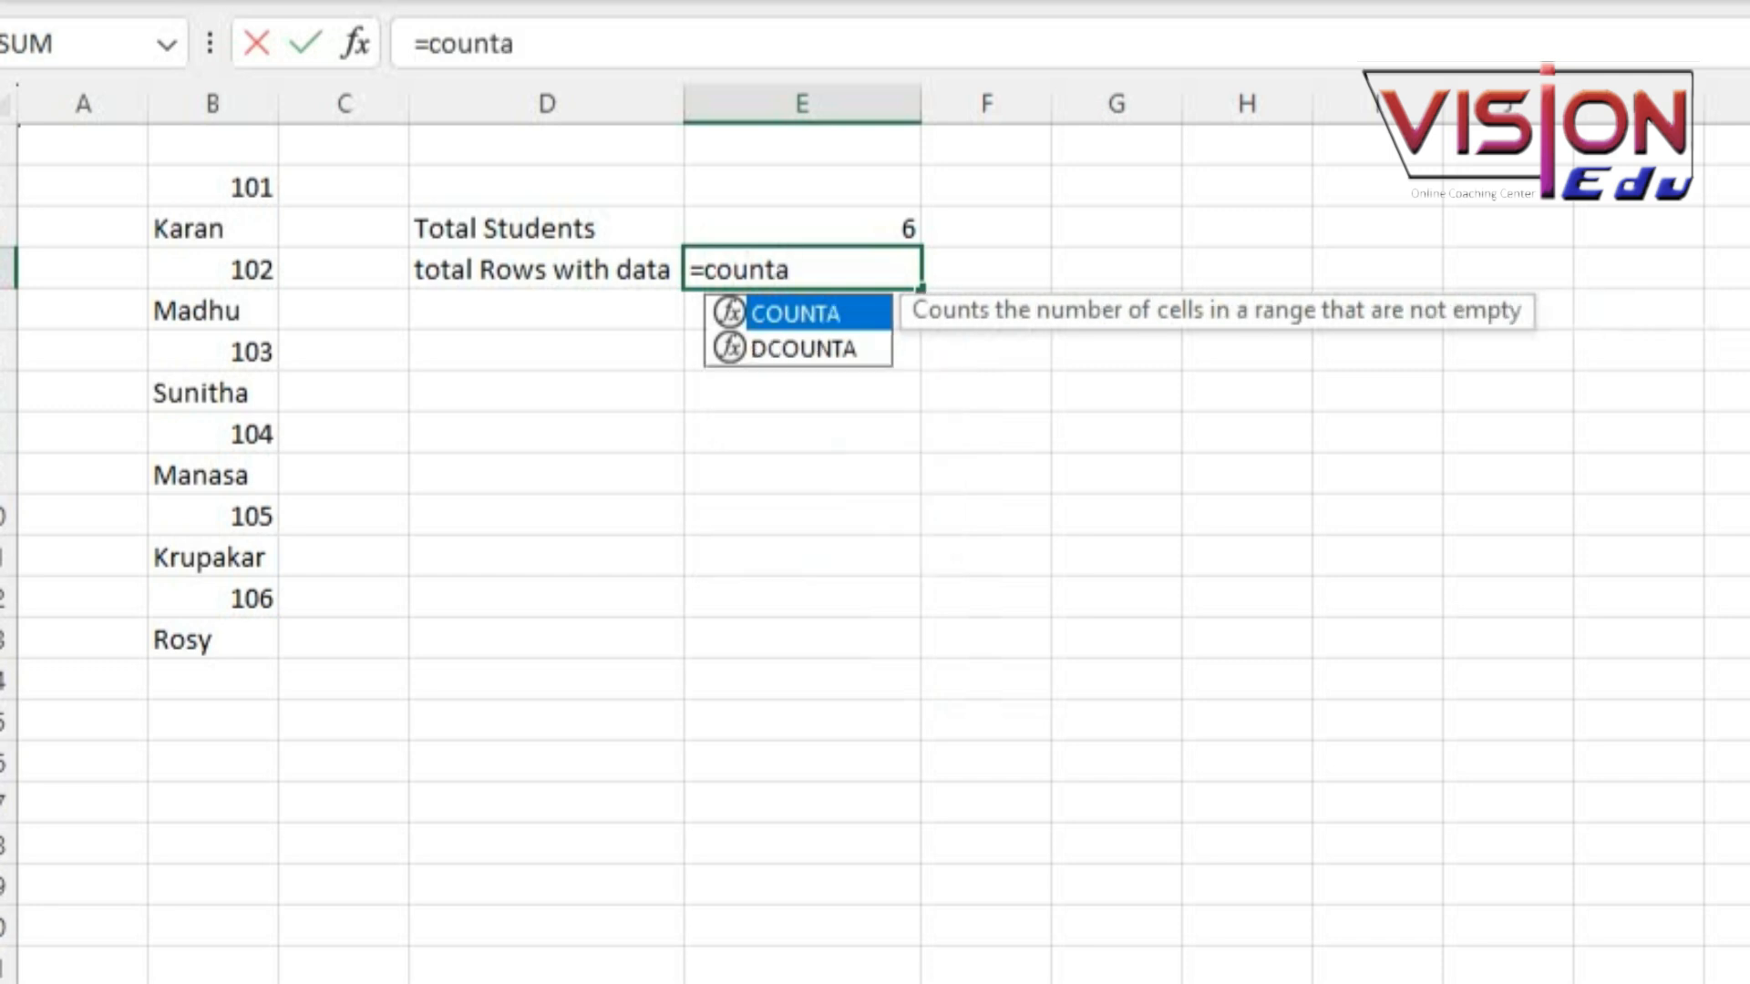
text(()
key(Left)
key(Left)
key(Left)
key(Up)
key(Left)
key(Right)
drag(255, 187, 255, 651)
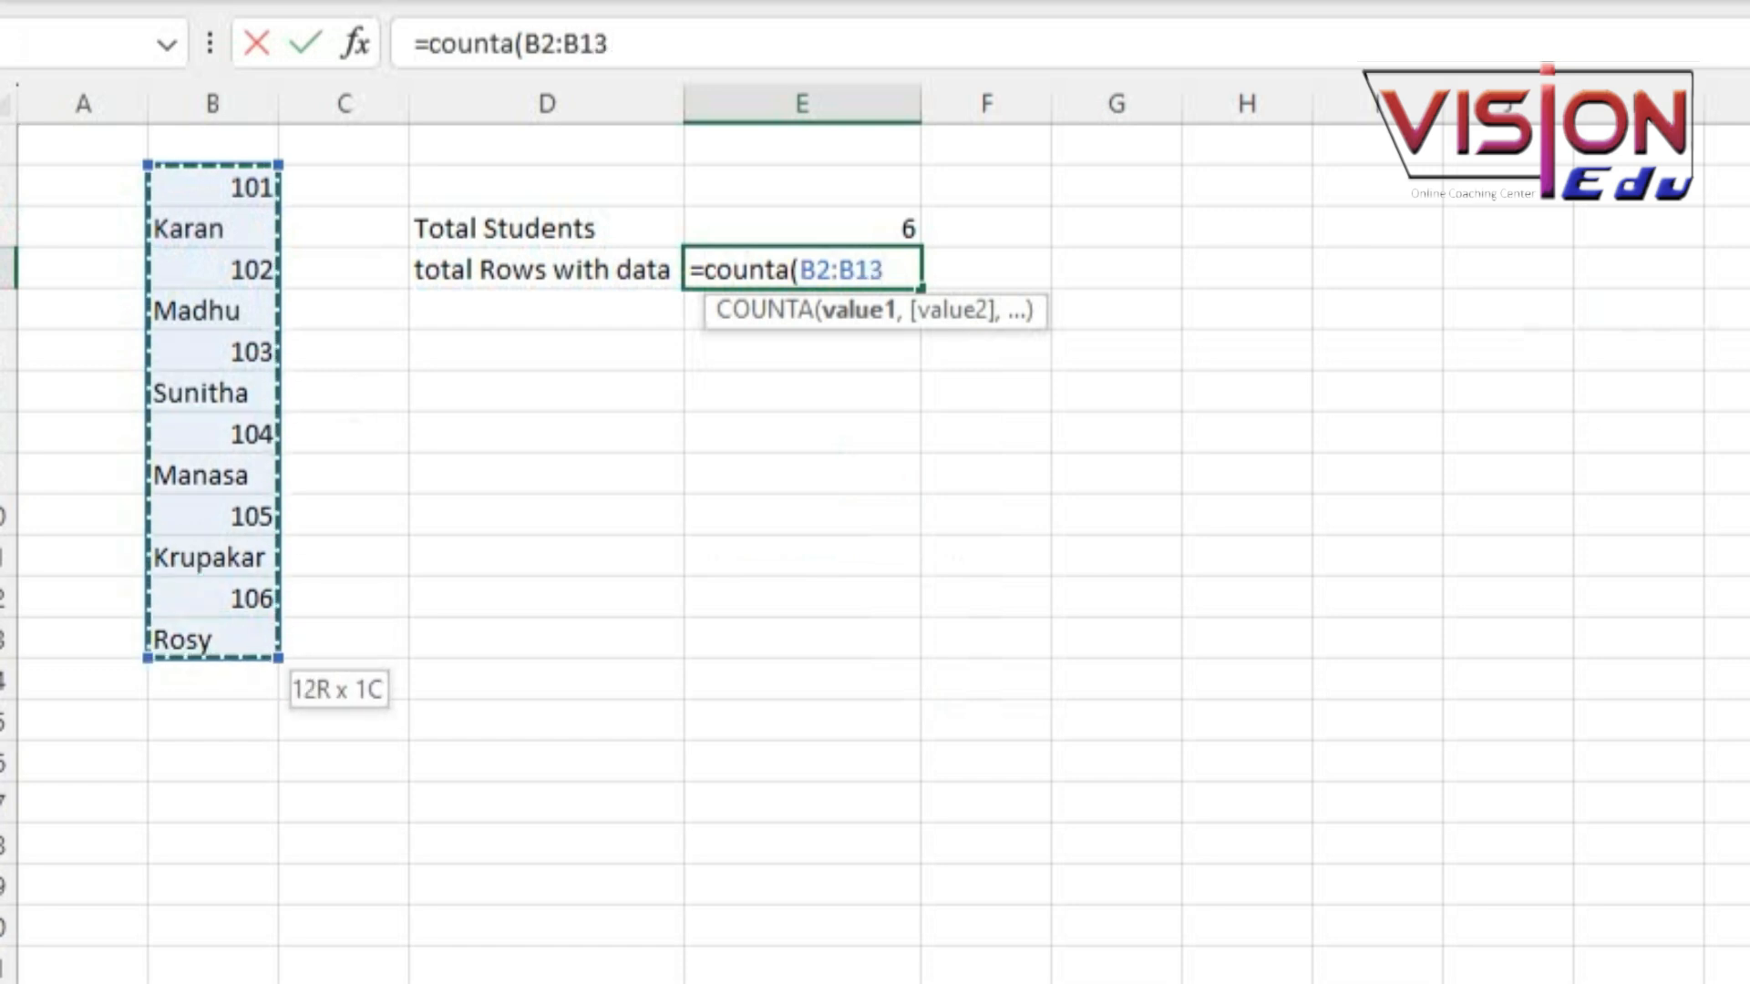
text())
key(Return)
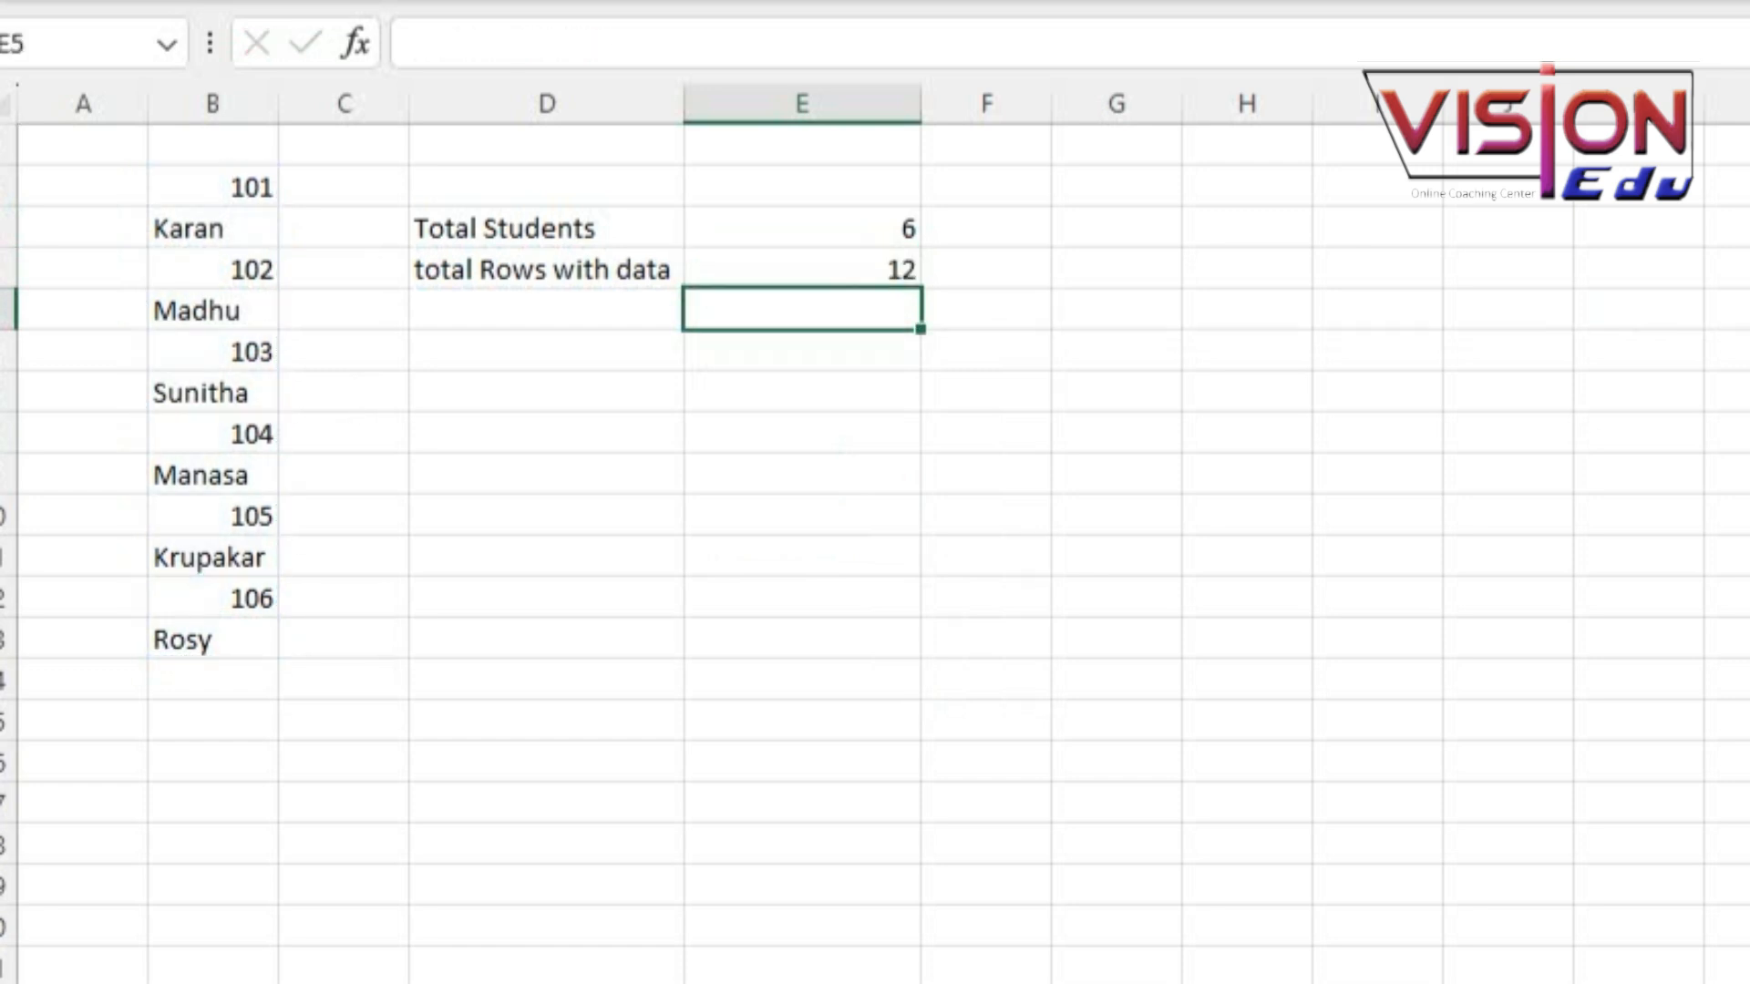
Step: Review the COUNT formula in E3 and the COUNTA formula in E4 against their labels
key(Up)
key(Up)
key(Down)
key(Up)
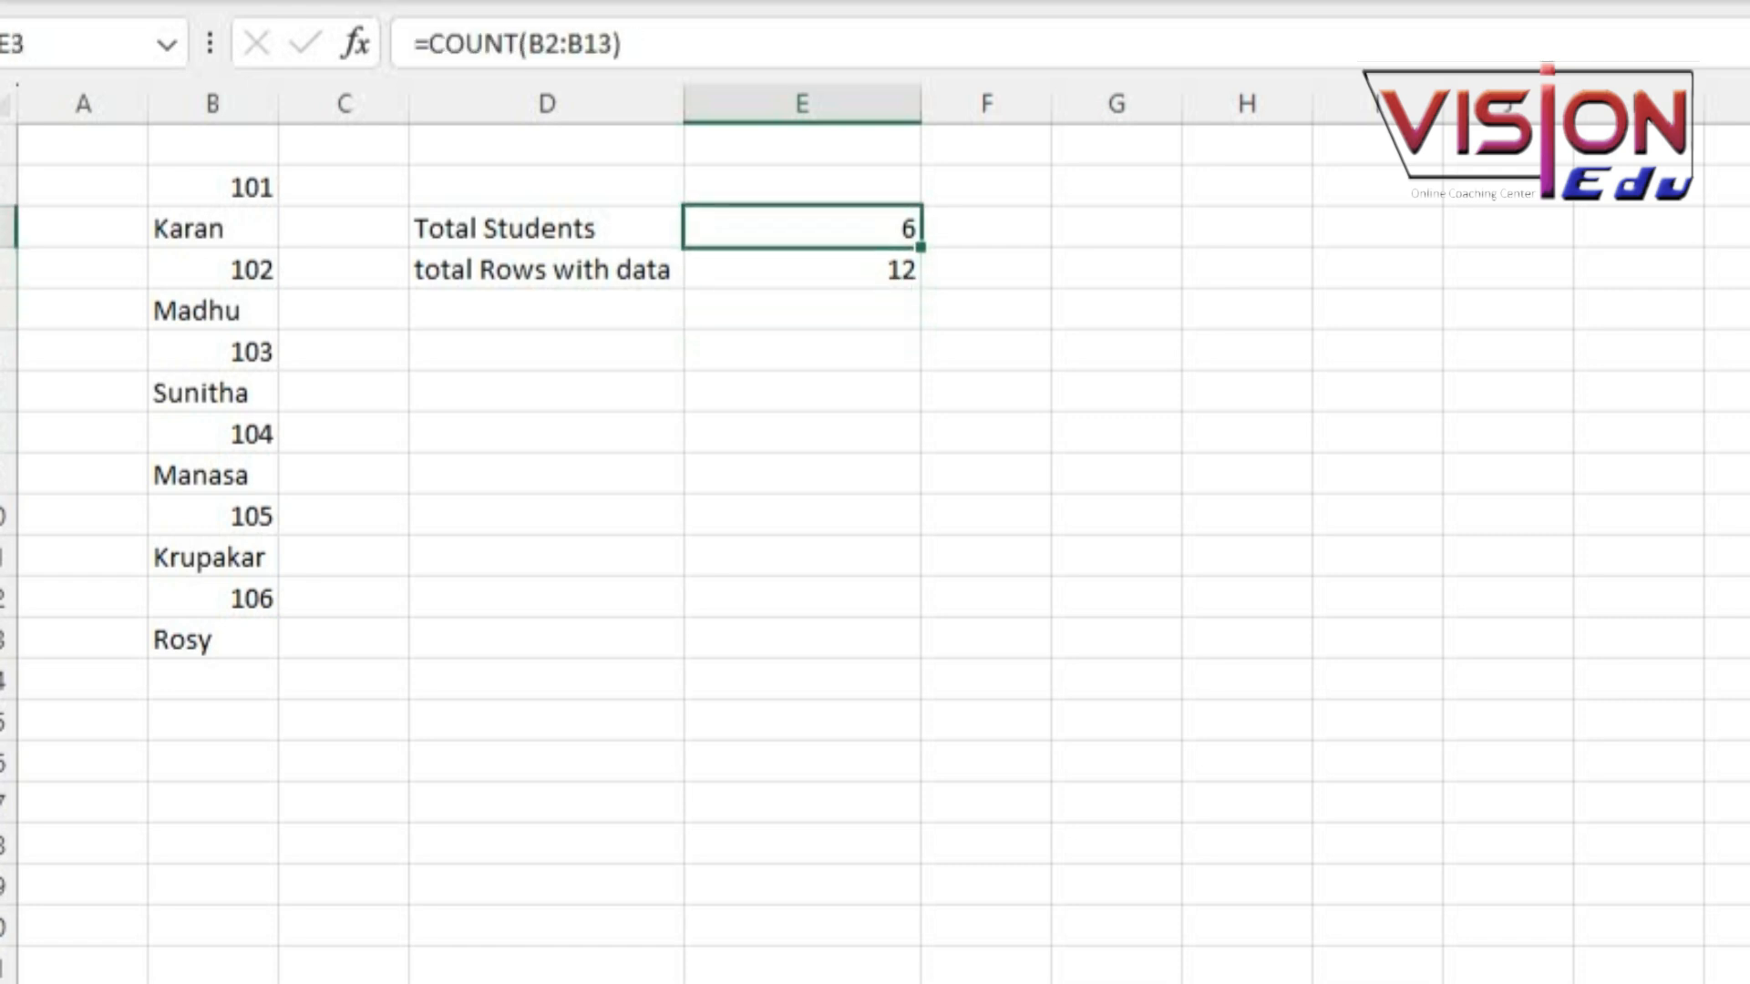
key(Left)
key(Right)
key(Right)
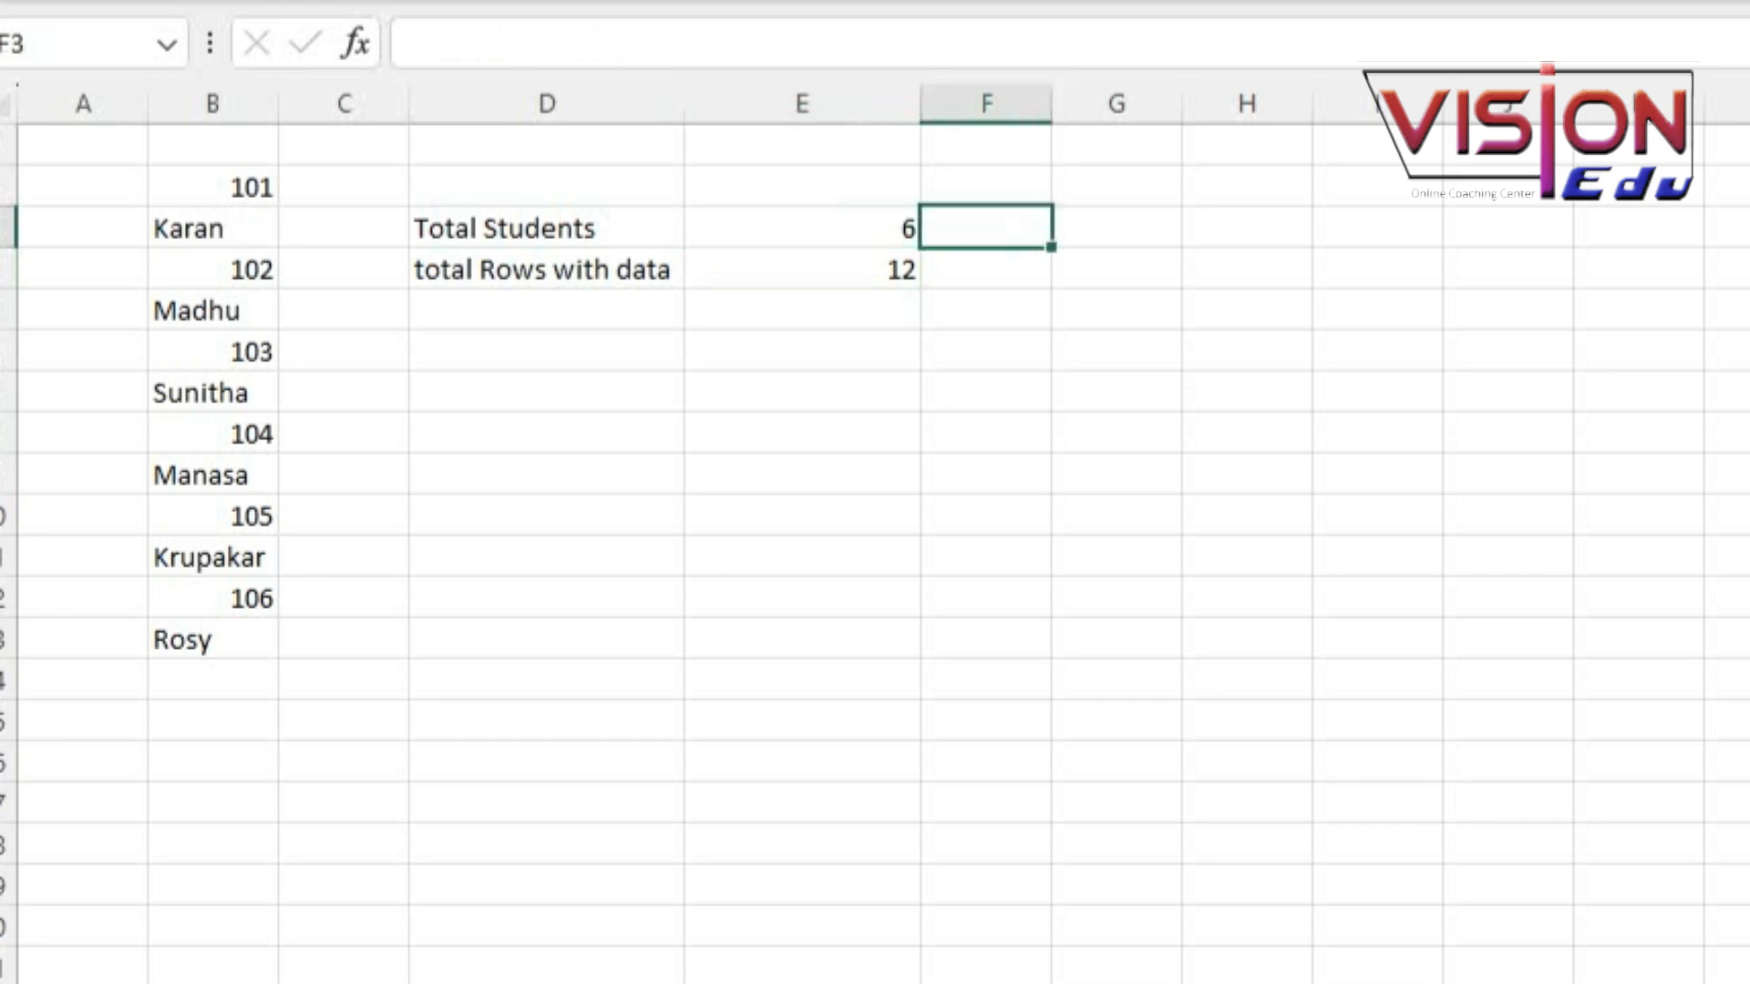
key(Left)
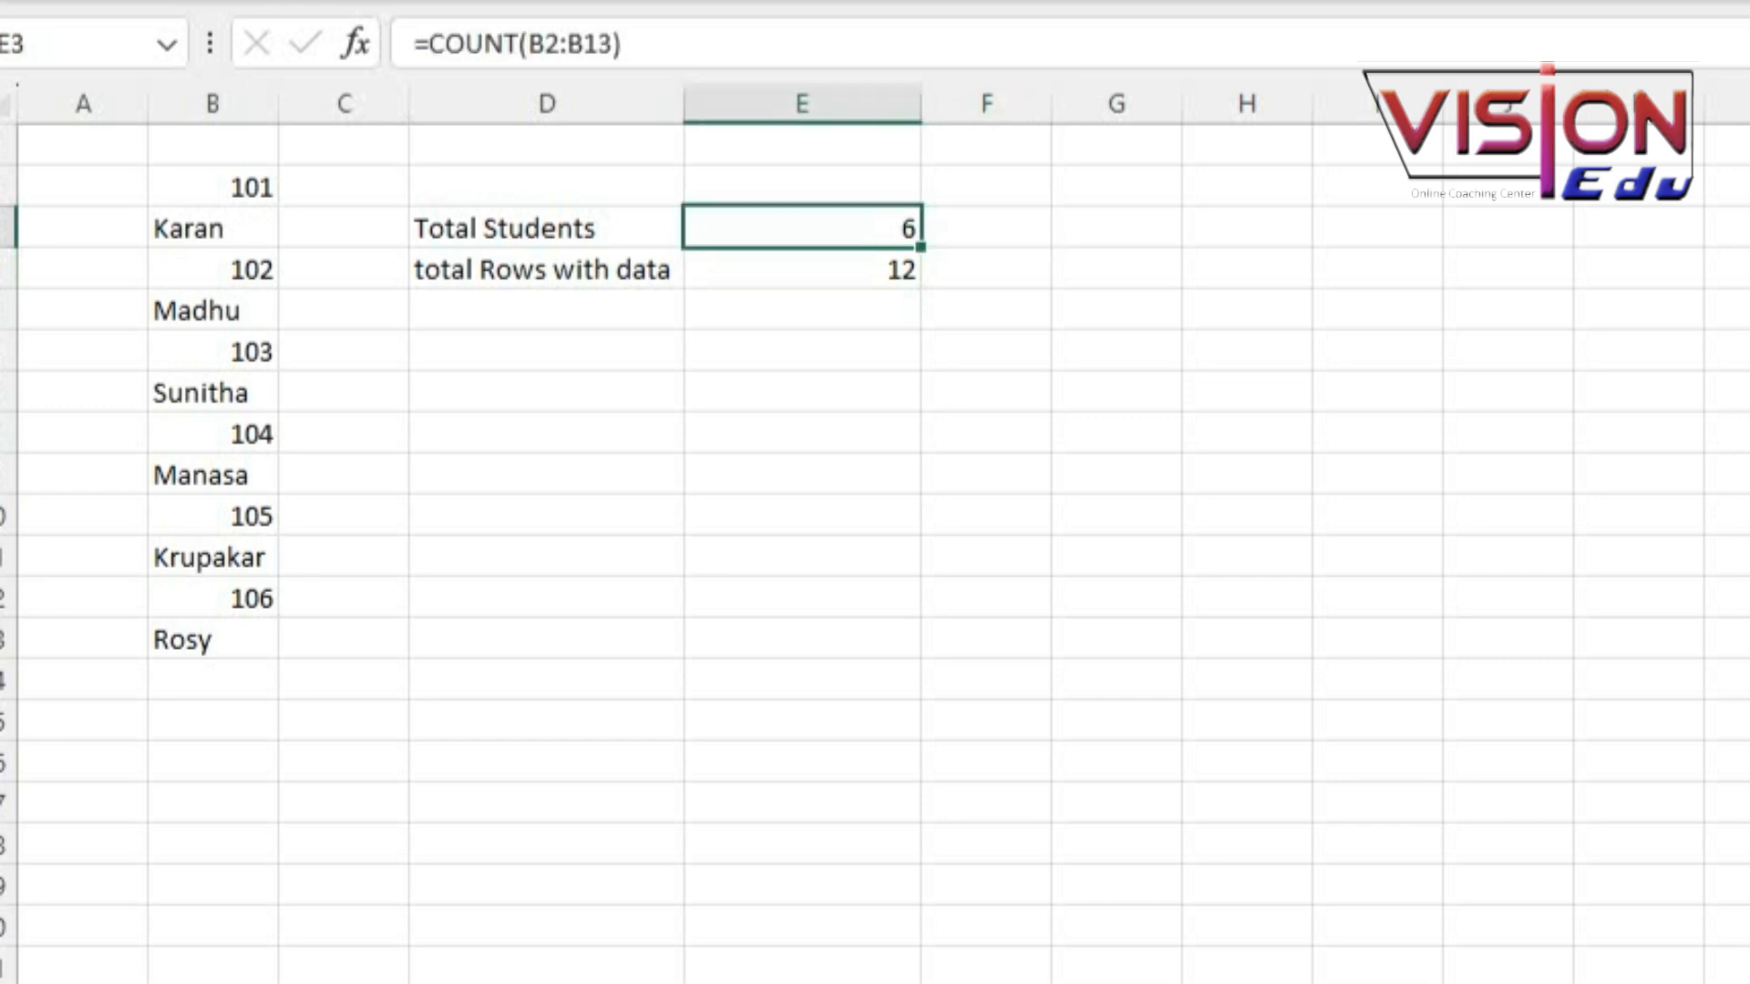
key(Down)
key(Right)
key(Left)
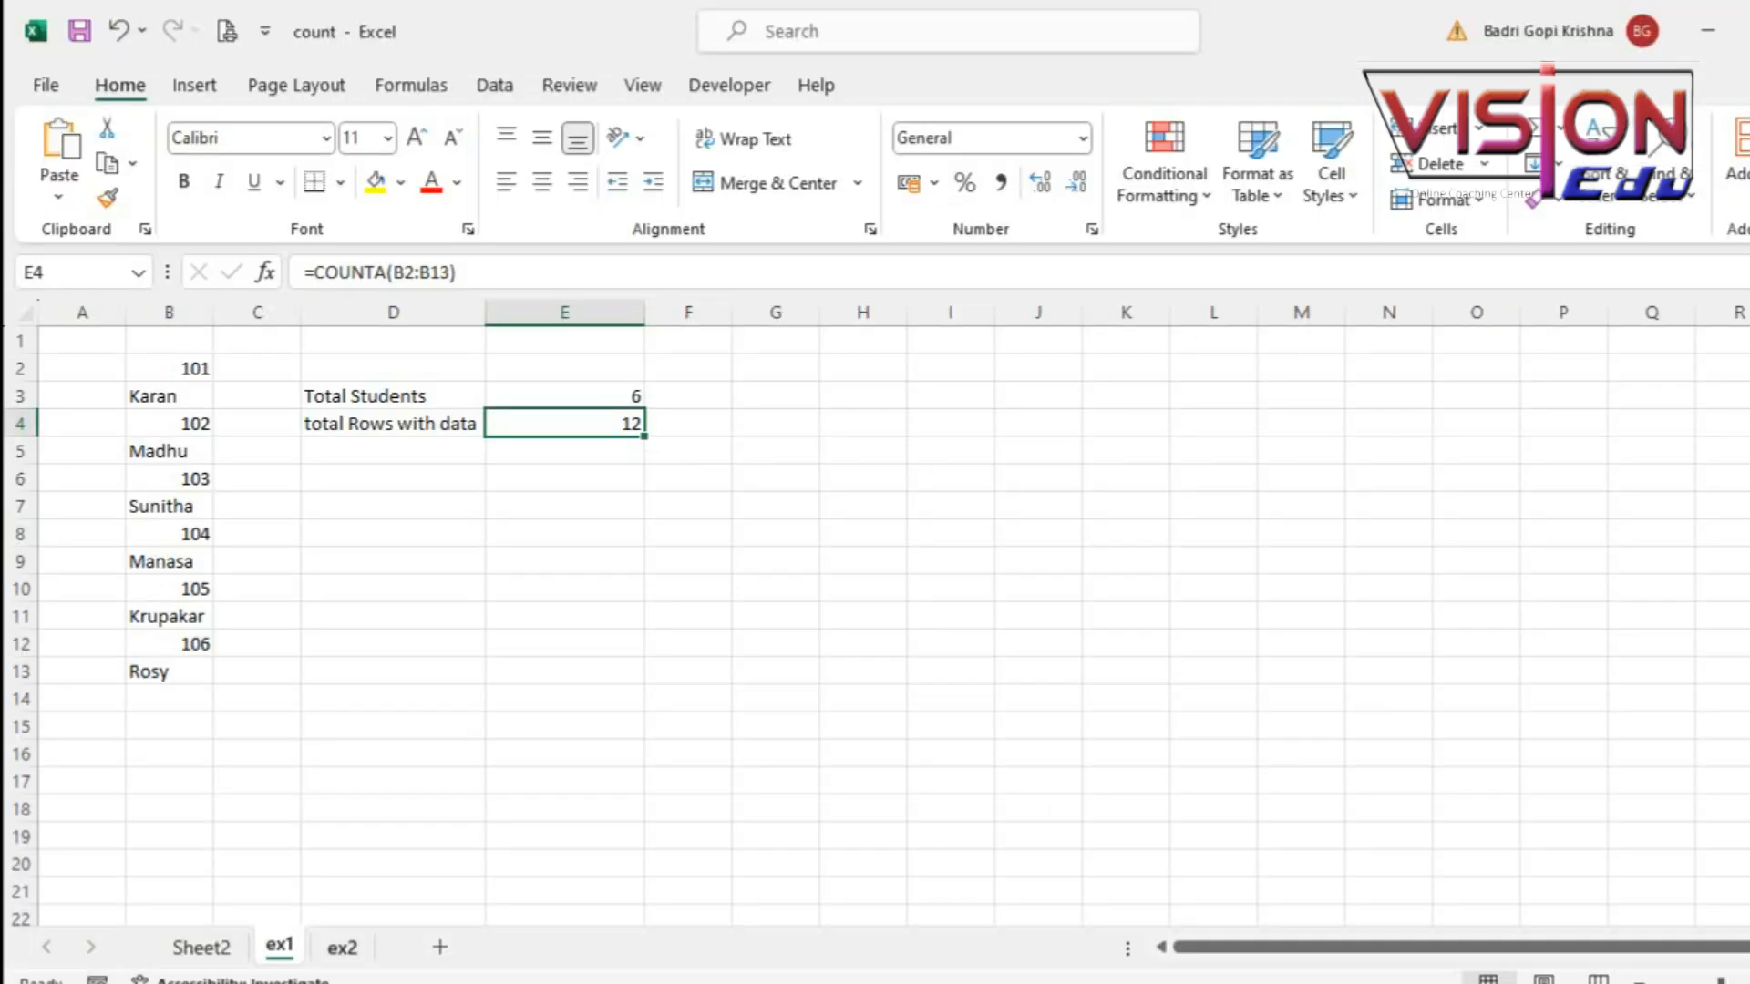
Step: Switch to the ex2 worksheet and review its Slno, Students name and Total marks columns
click(343, 948)
click(709, 726)
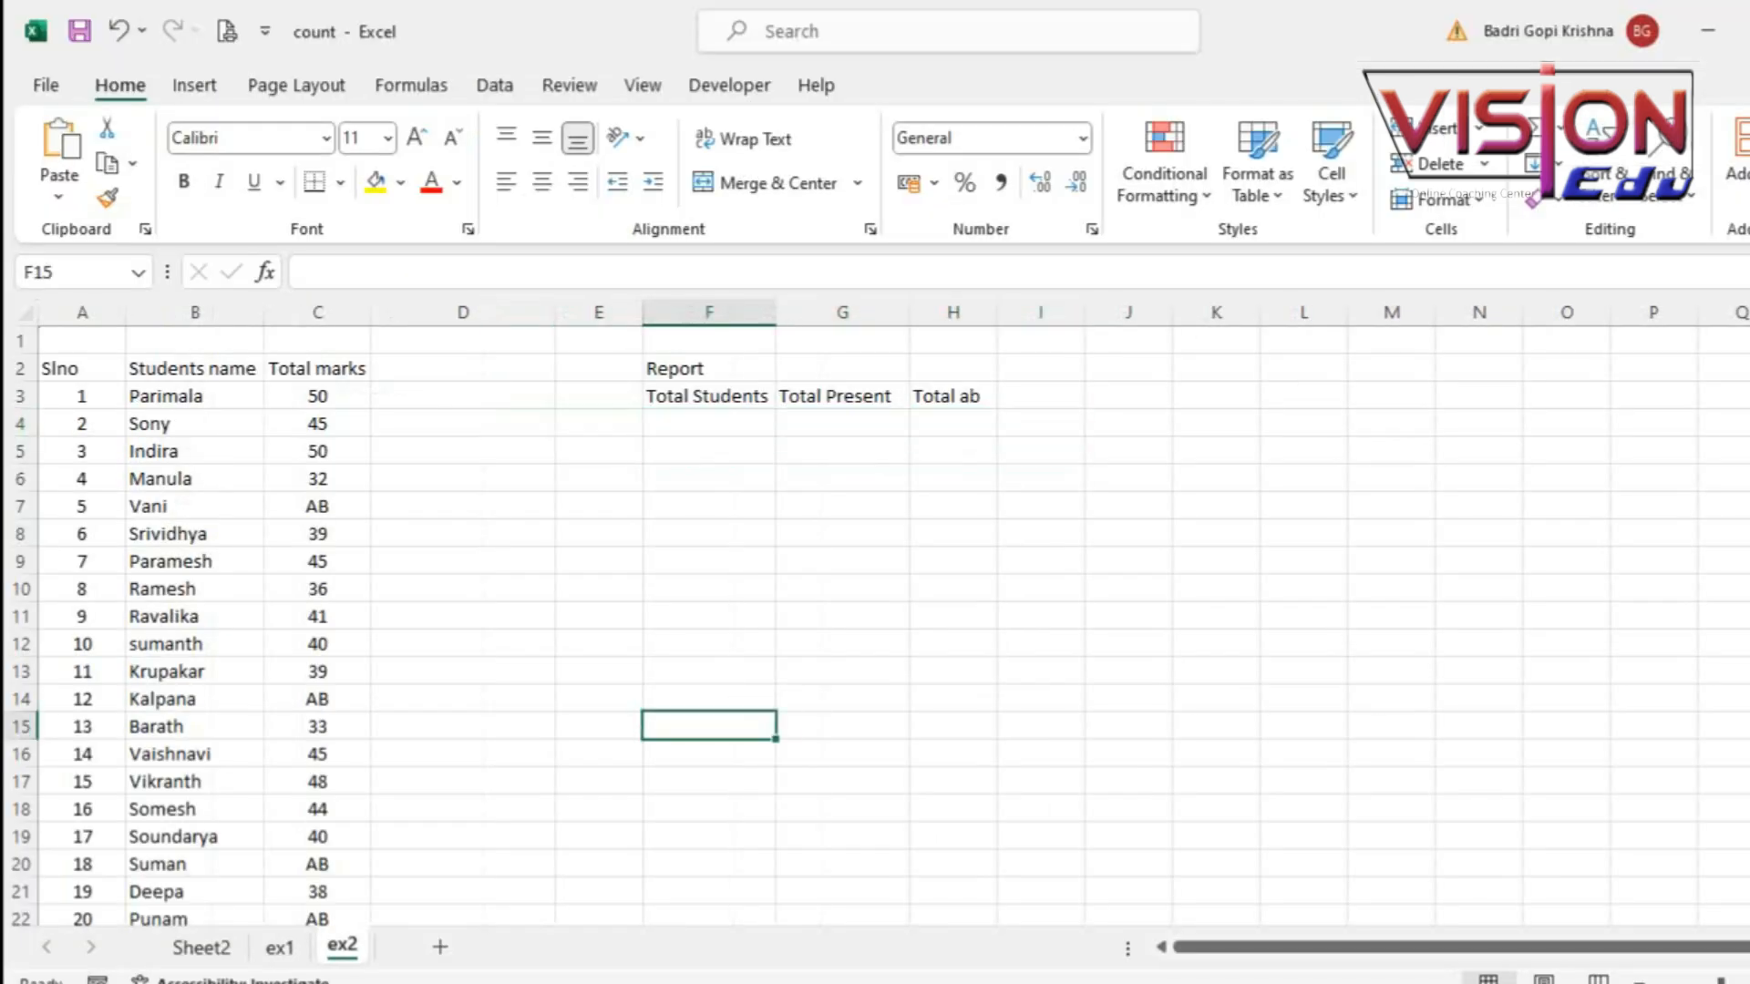
click(82, 368)
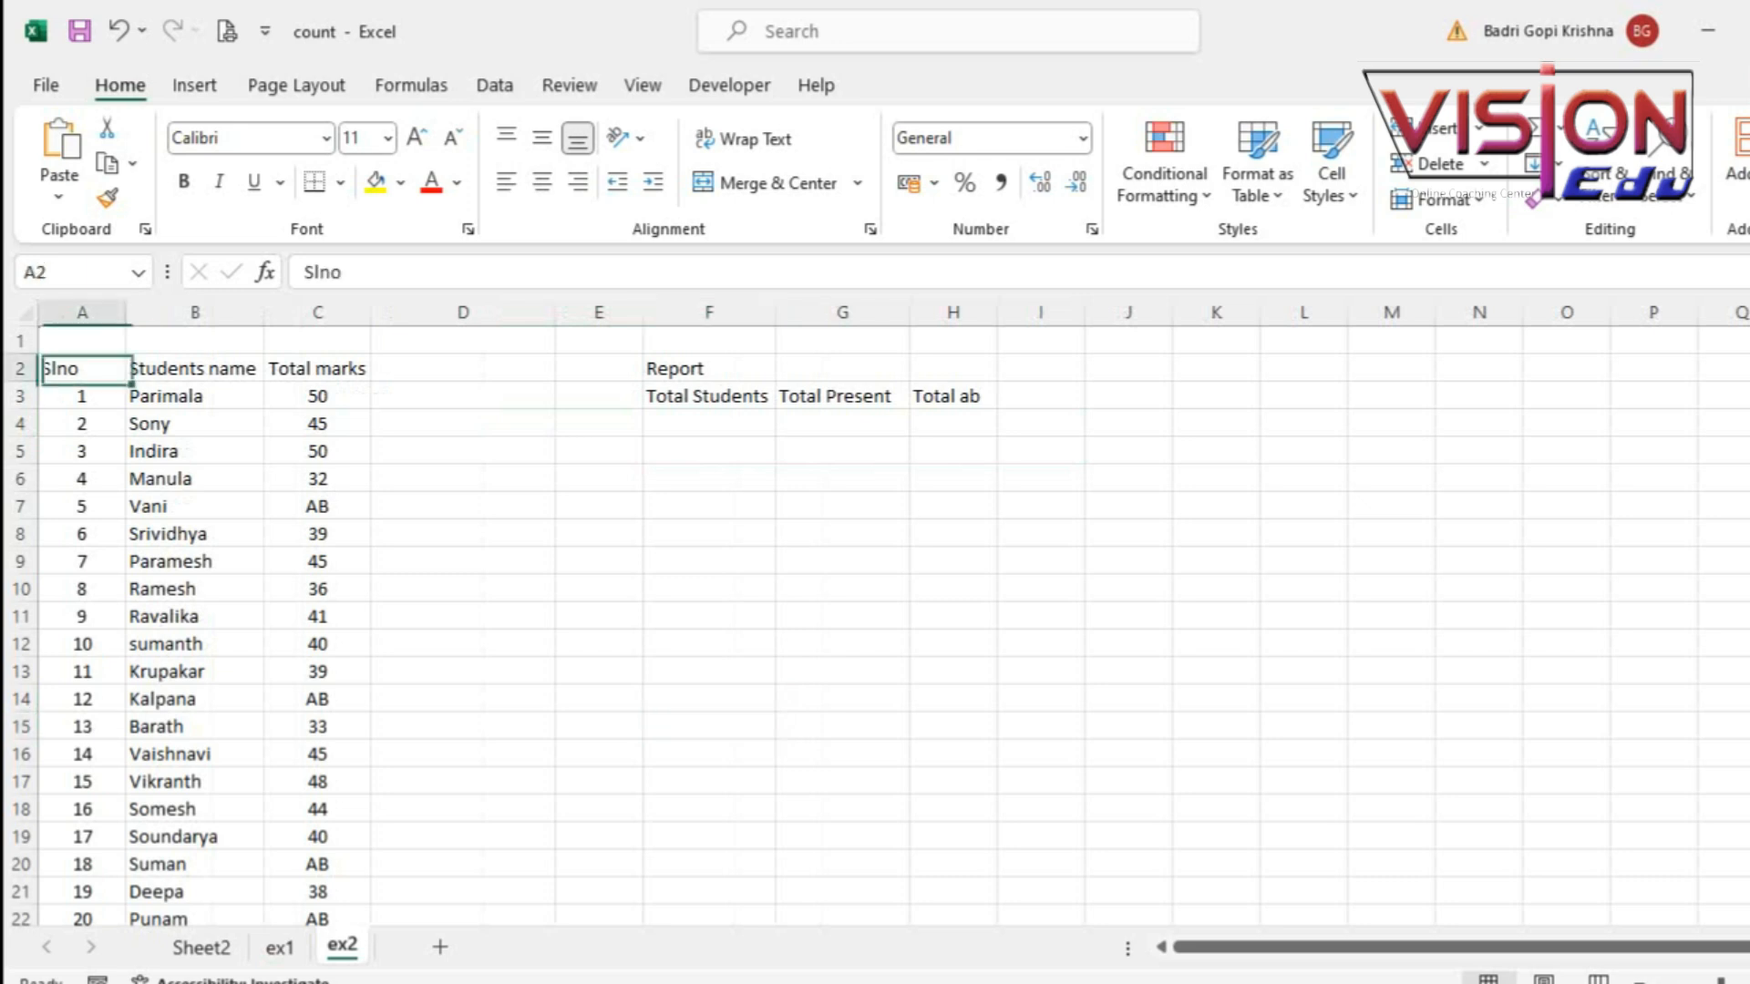
click(194, 368)
click(317, 368)
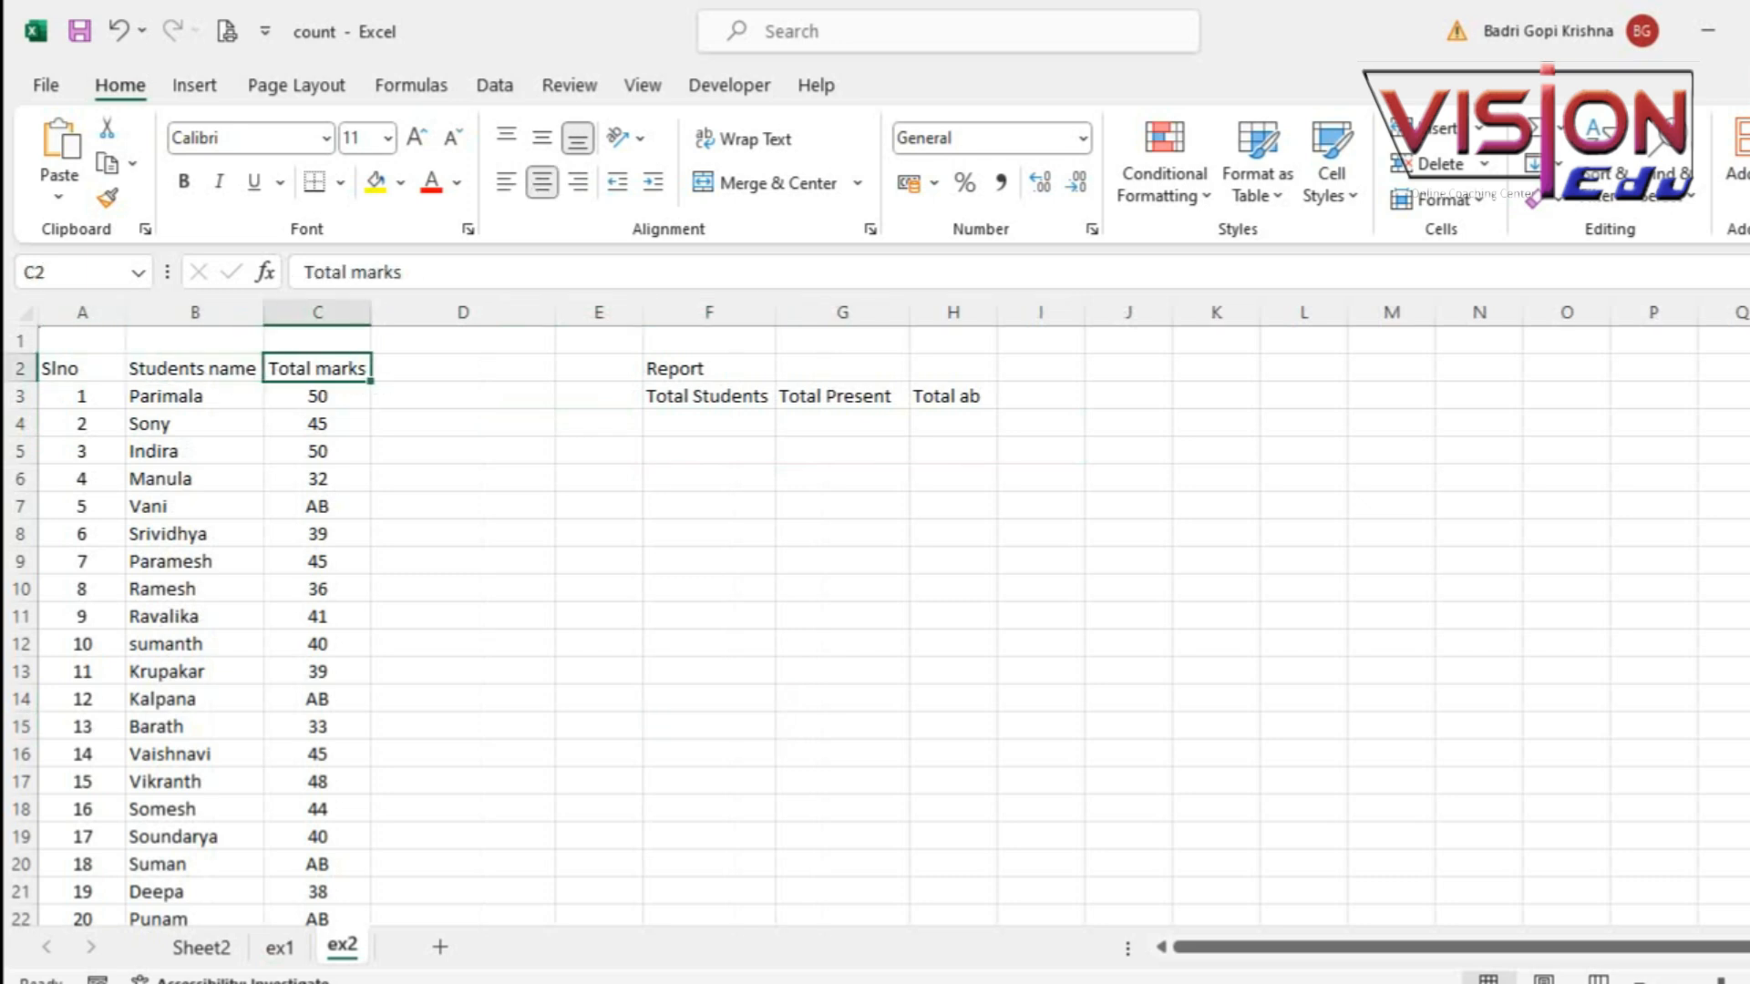
click(709, 561)
click(463, 561)
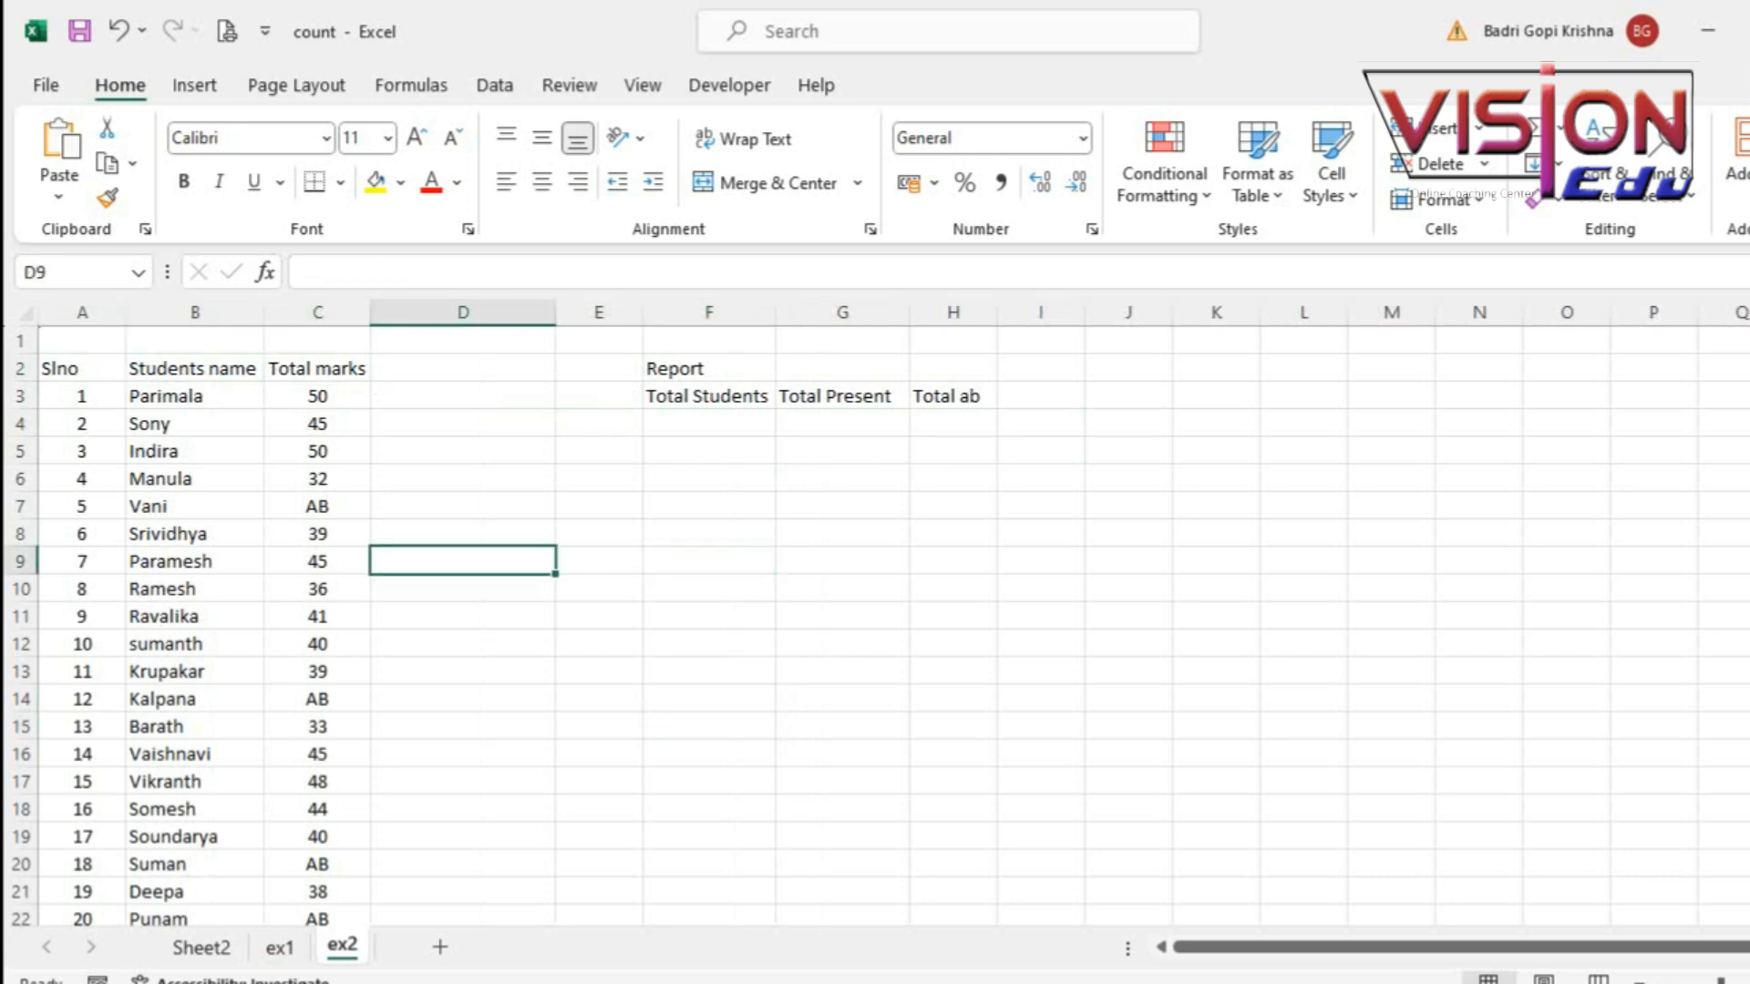
click(463, 479)
Step: Calculate Total Students in F4 by applying COUNTA to the student names in B3:B22
click(709, 424)
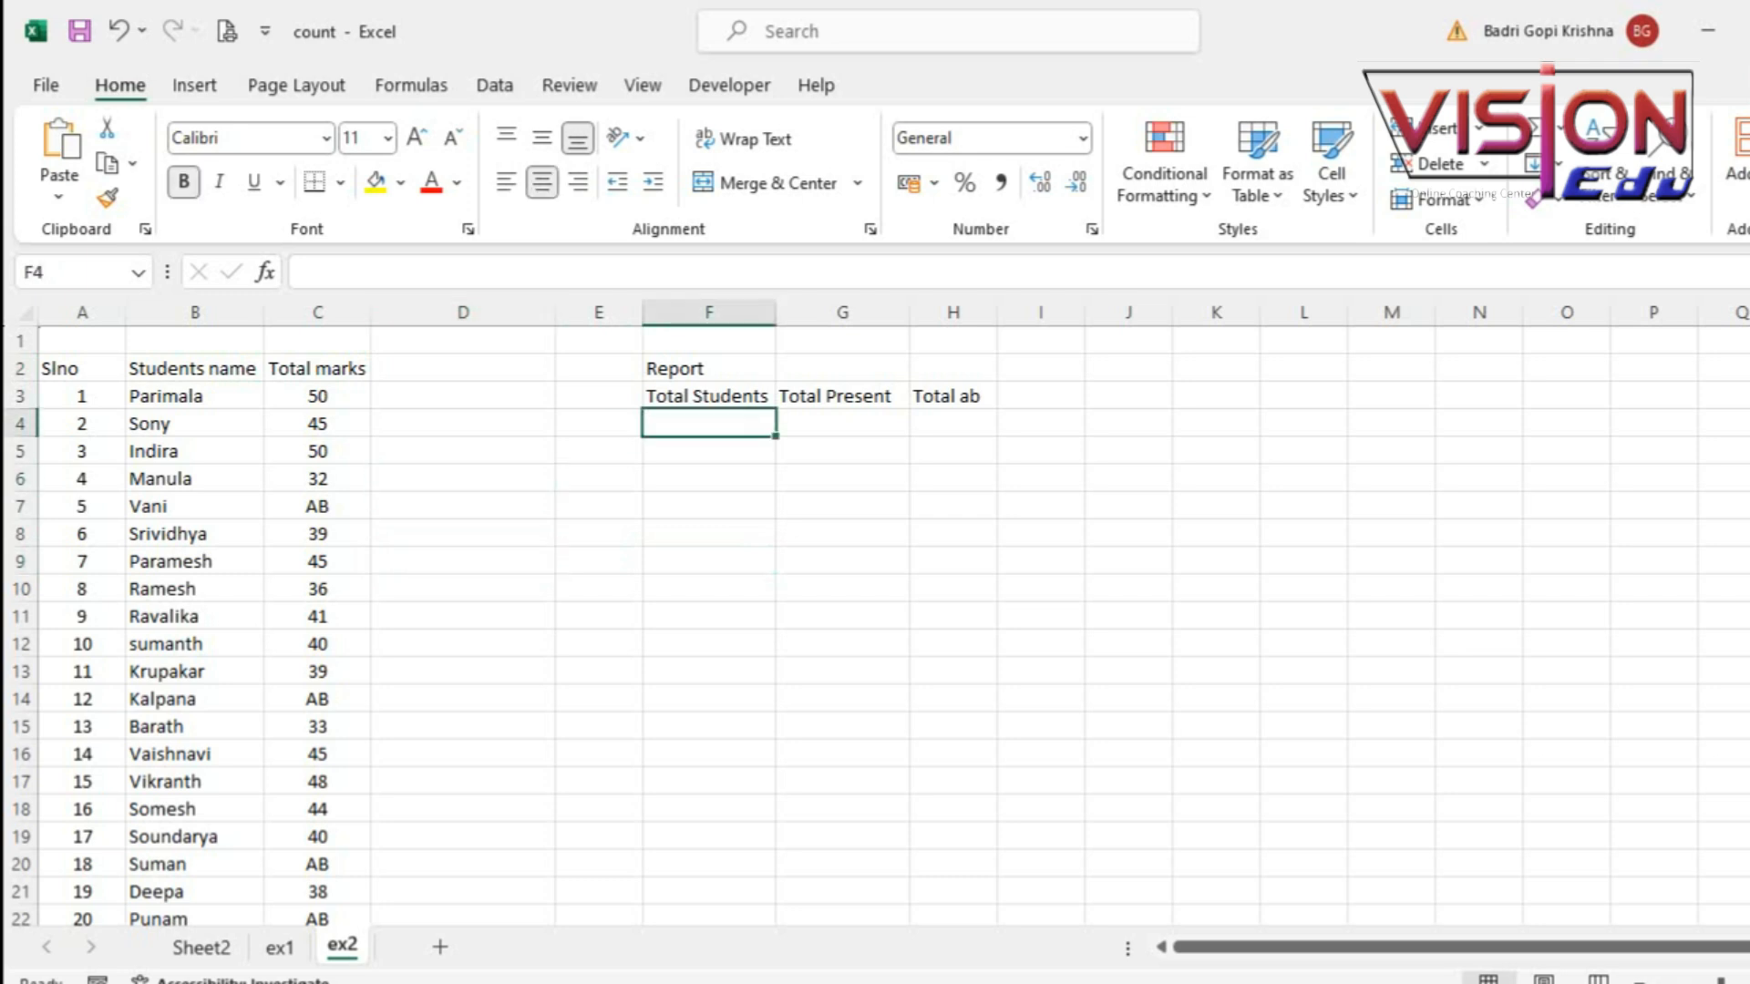
text(=count)
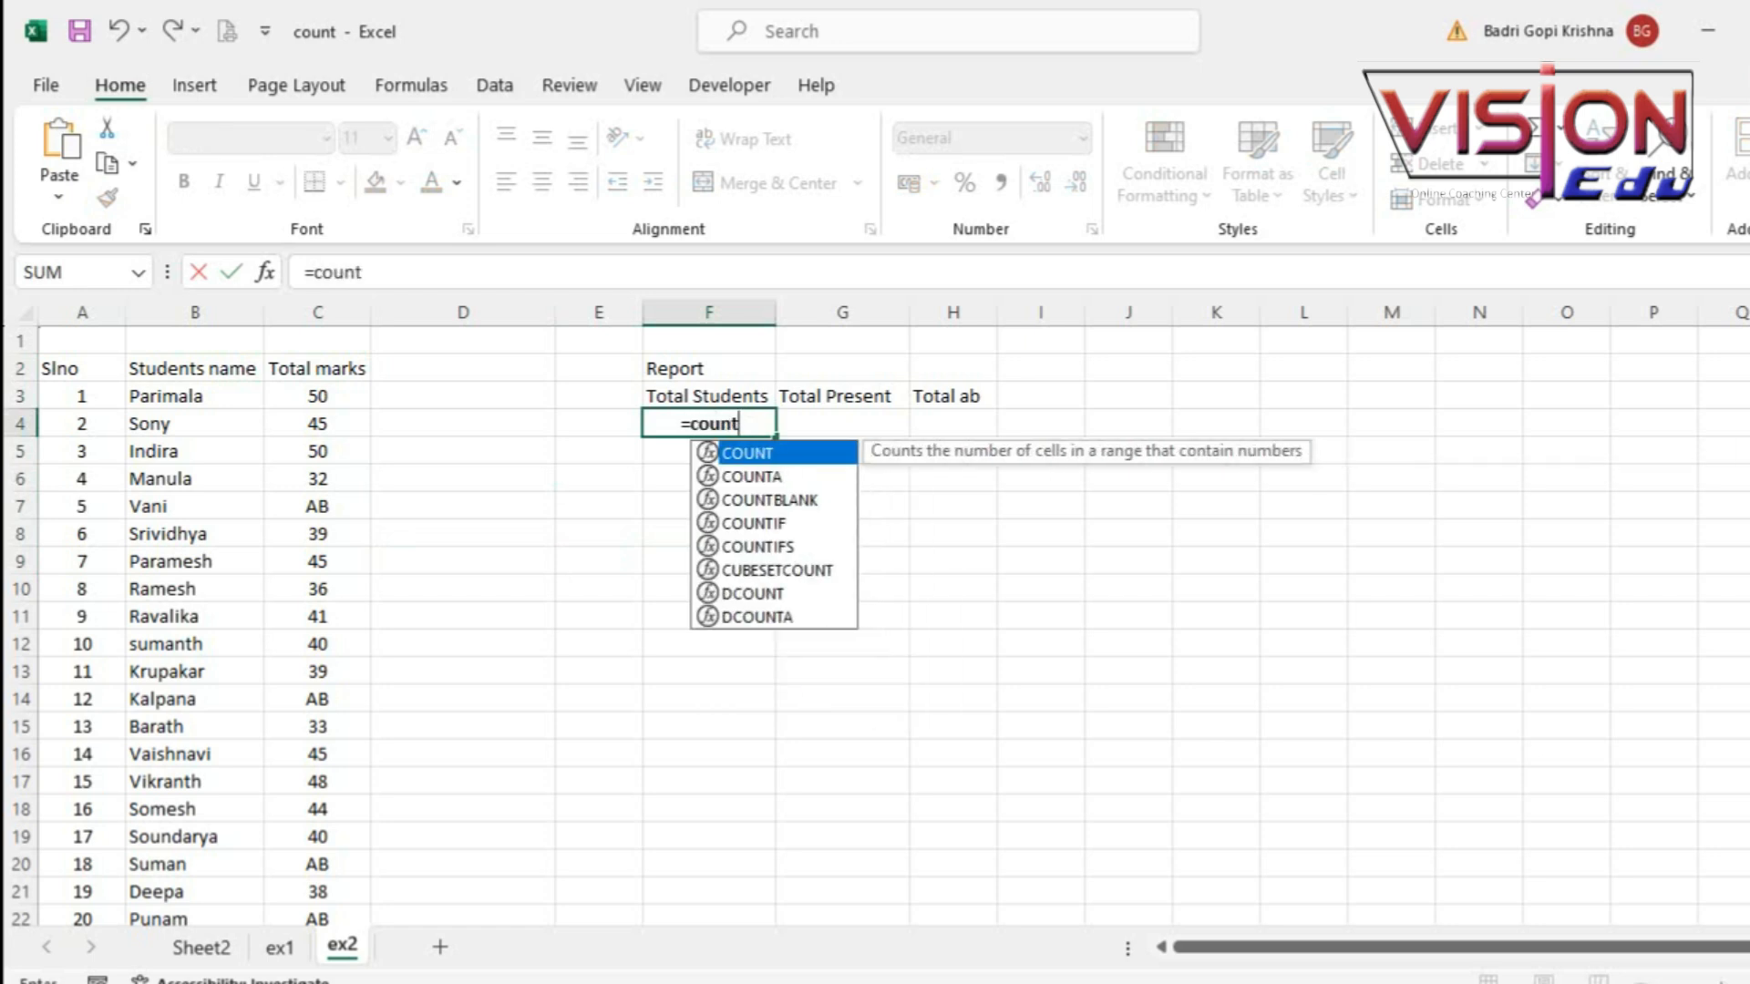
text(a()
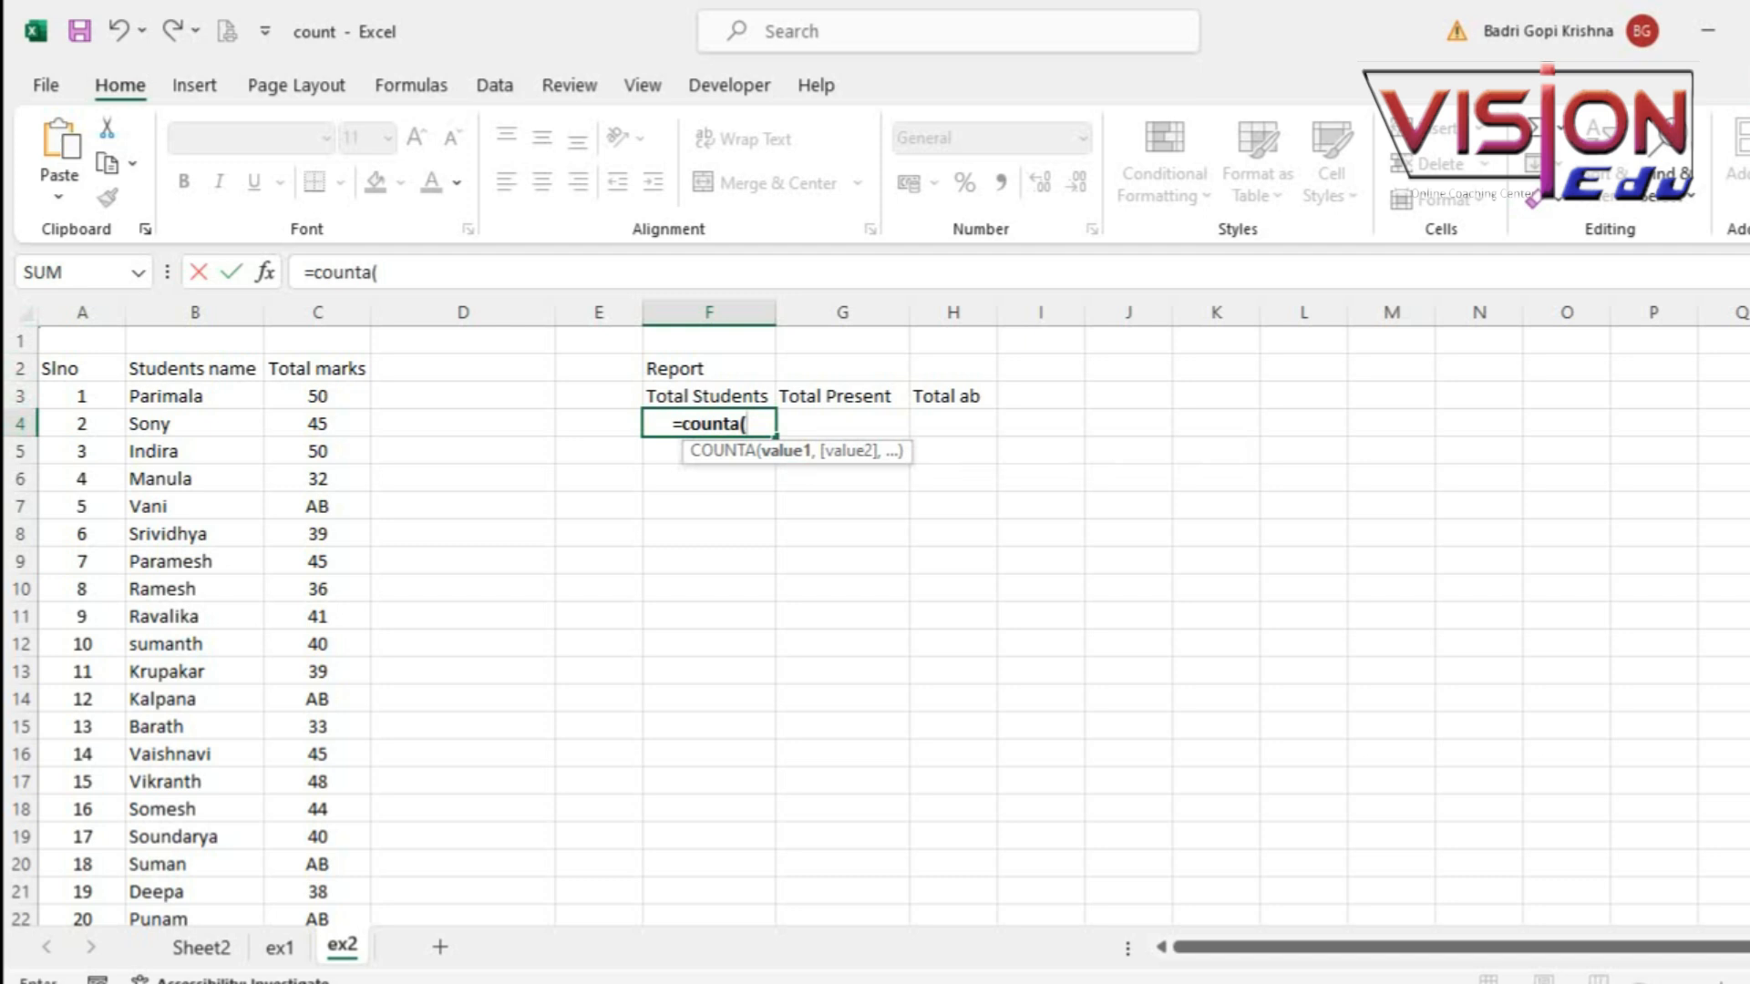
click(194, 396)
scroll(194, 397, down, 5)
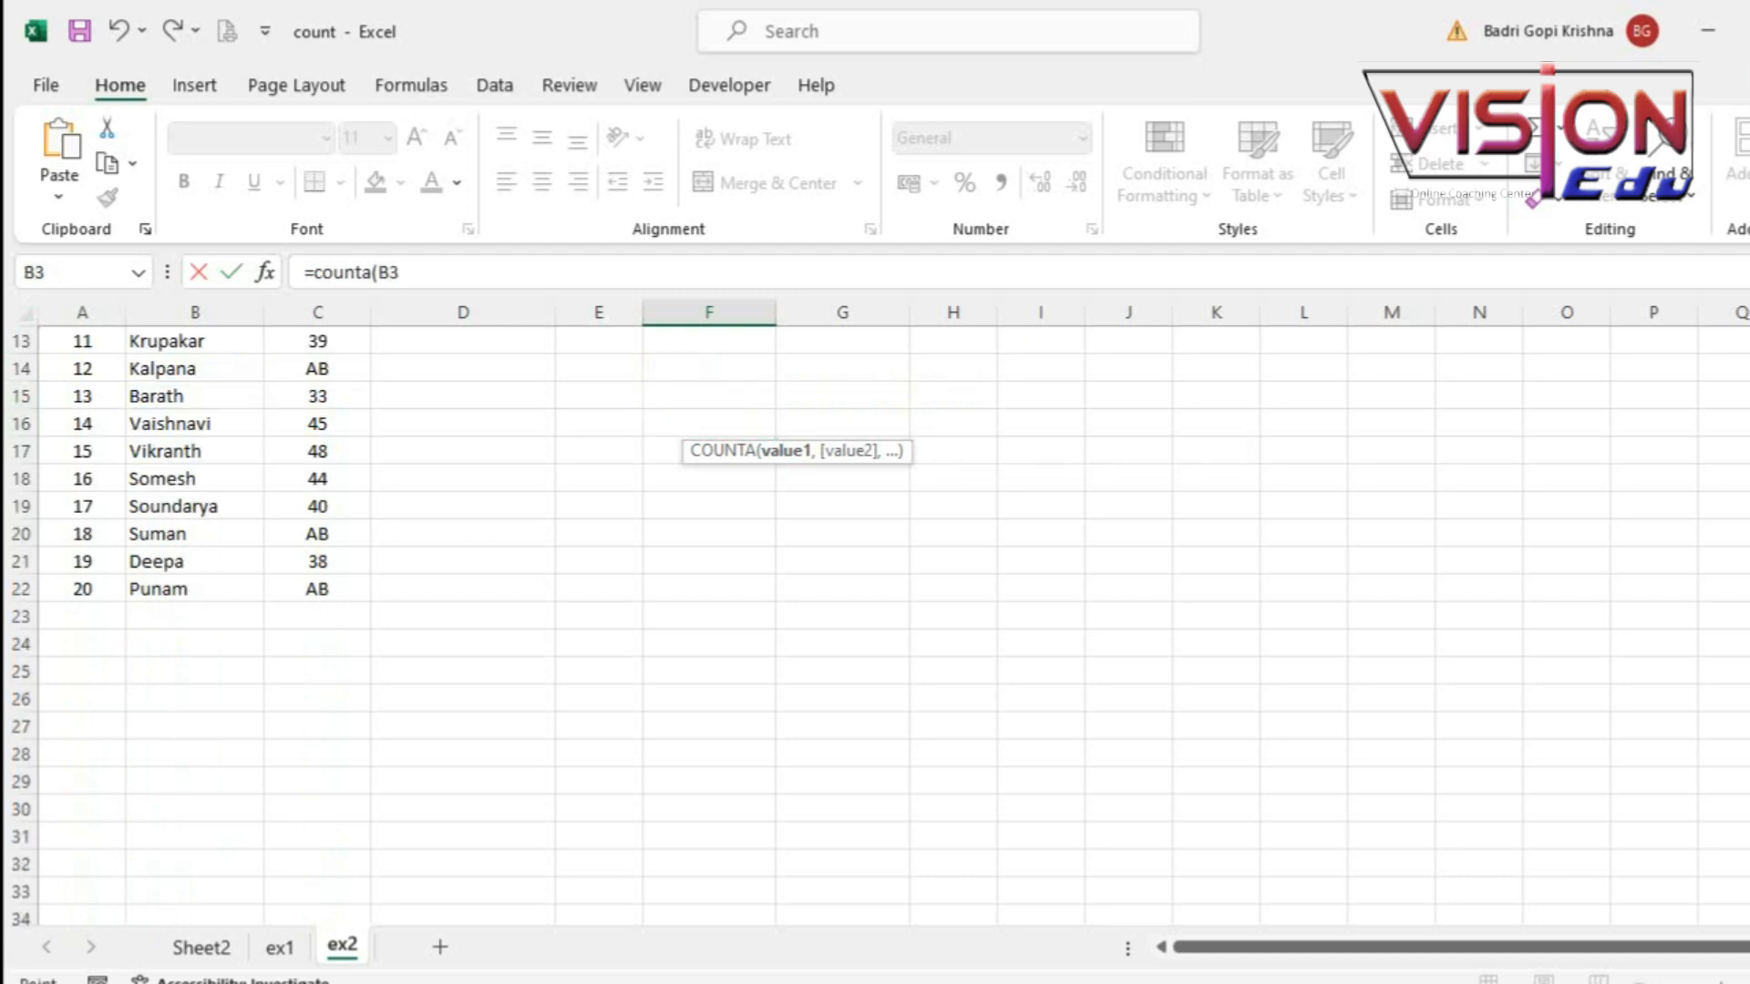
key(ctrl+shift+Down)
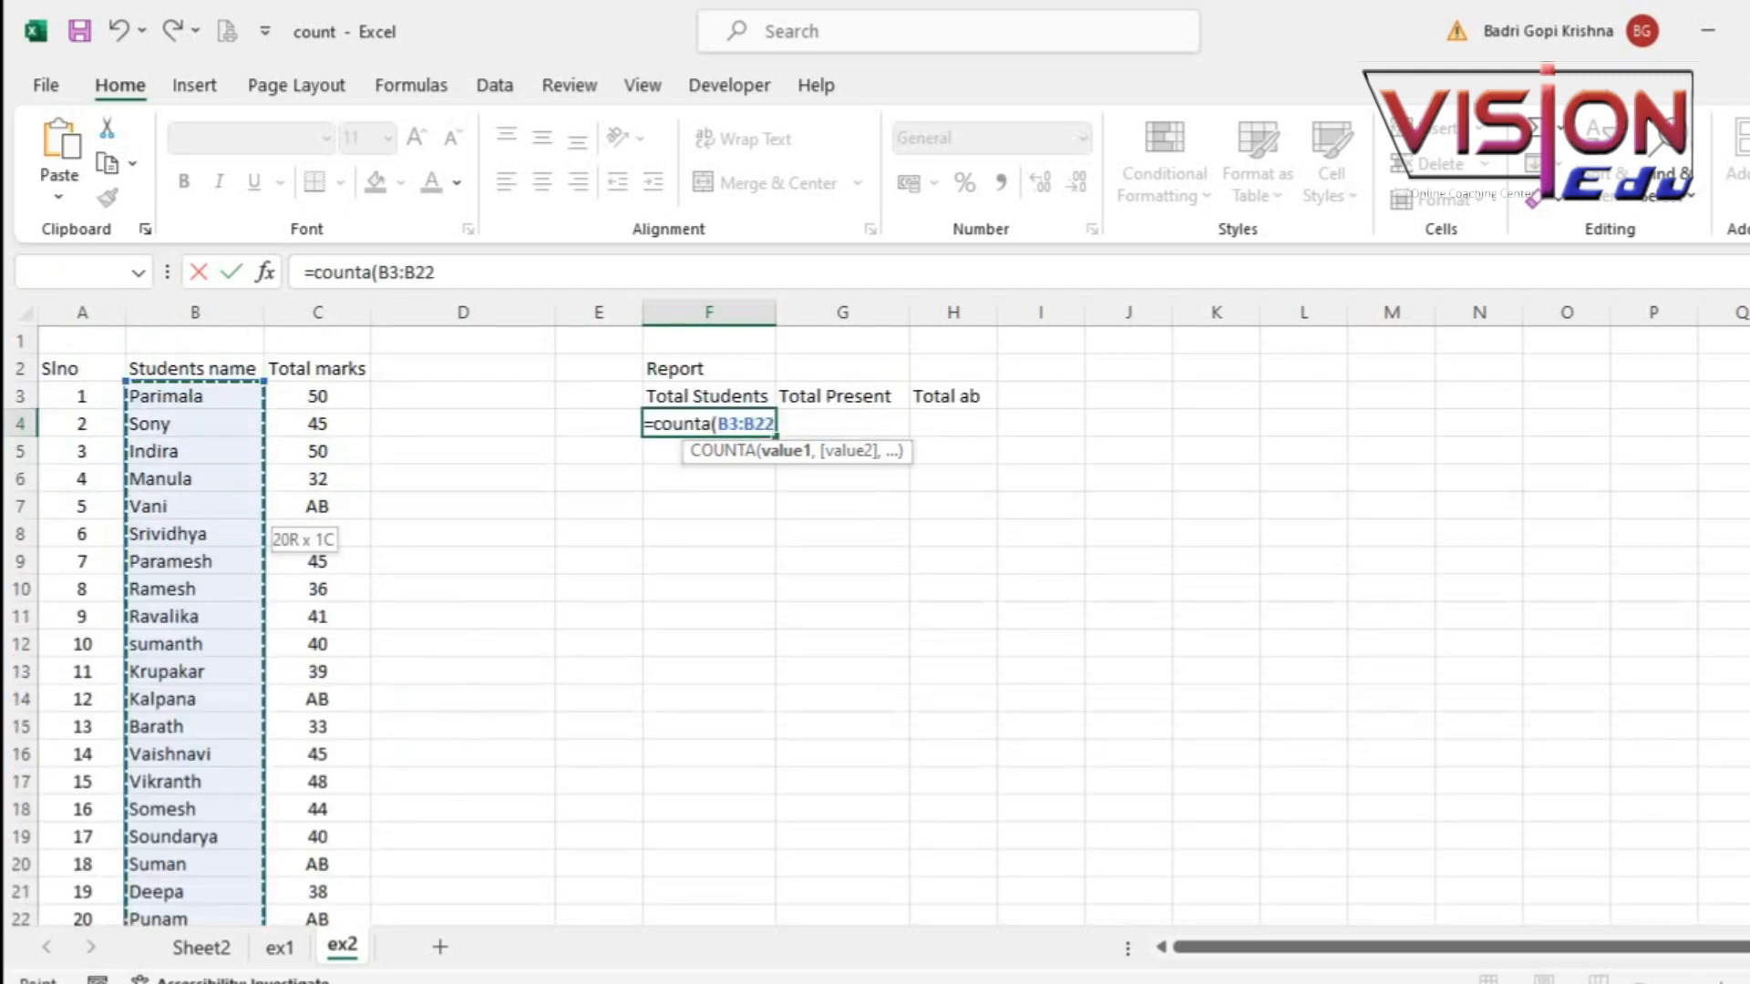
key(Return)
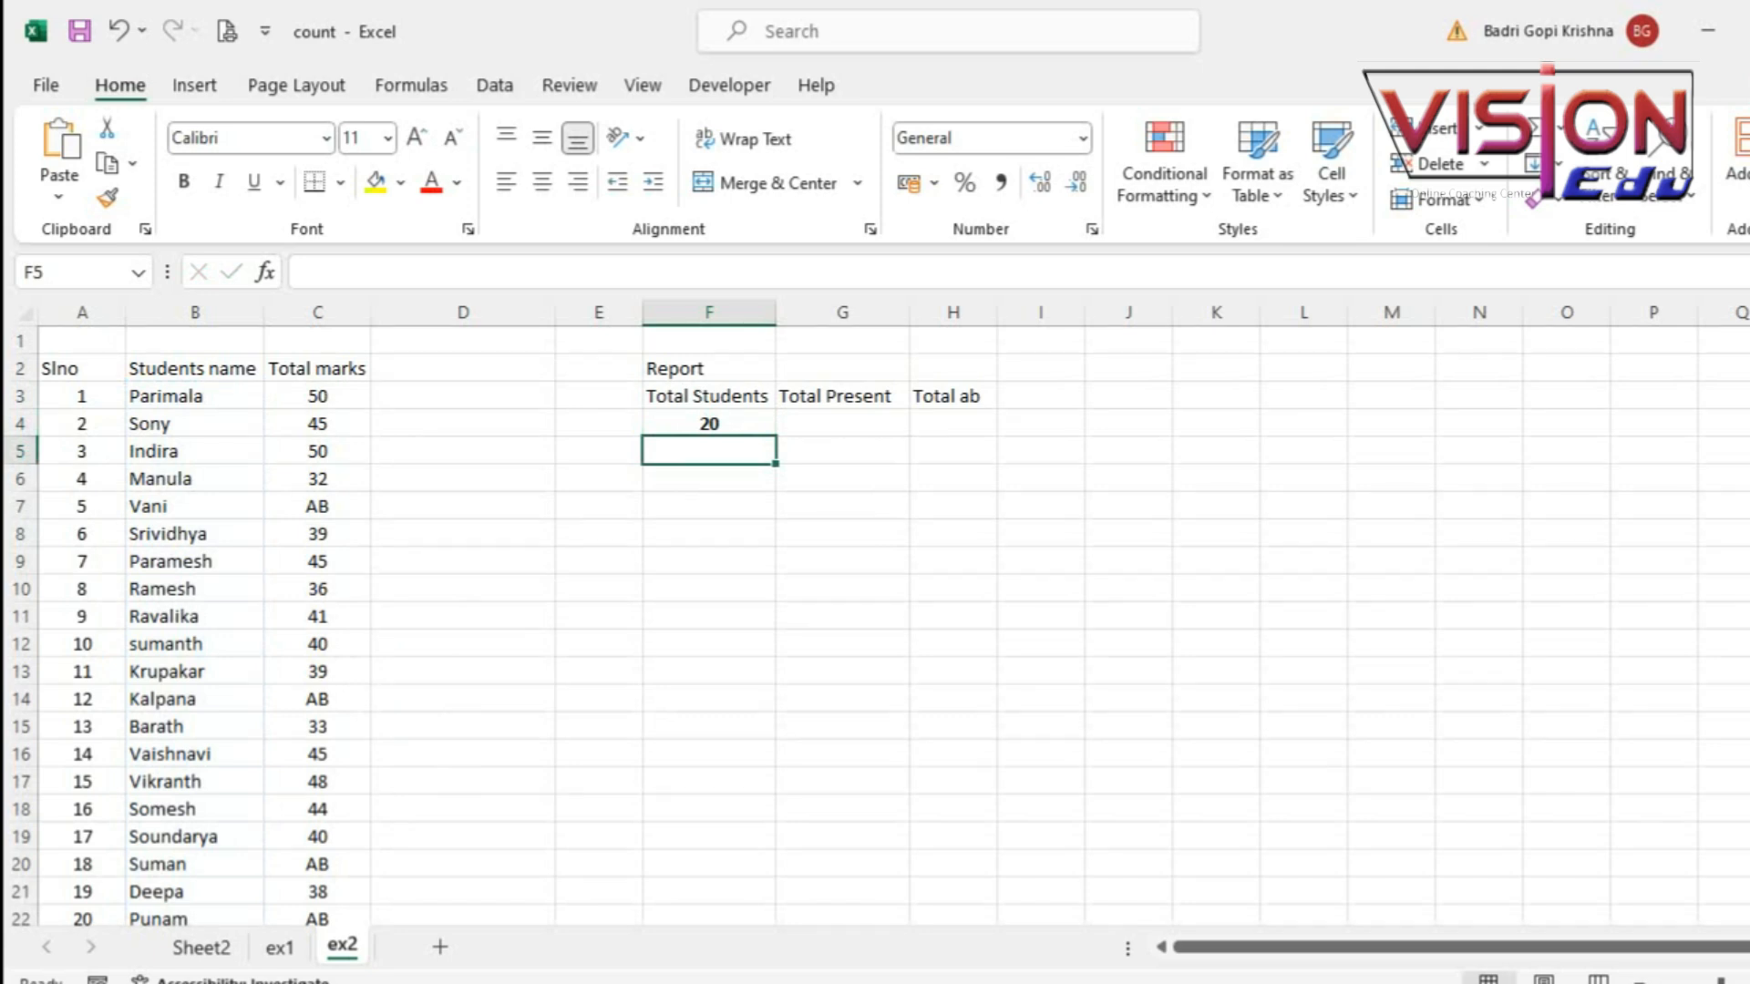
Step: Shorten the report heading in G3 to Present by removing the word Total
scroll(875, 629, down, 1)
scroll(875, 629, up, 1)
click(842, 423)
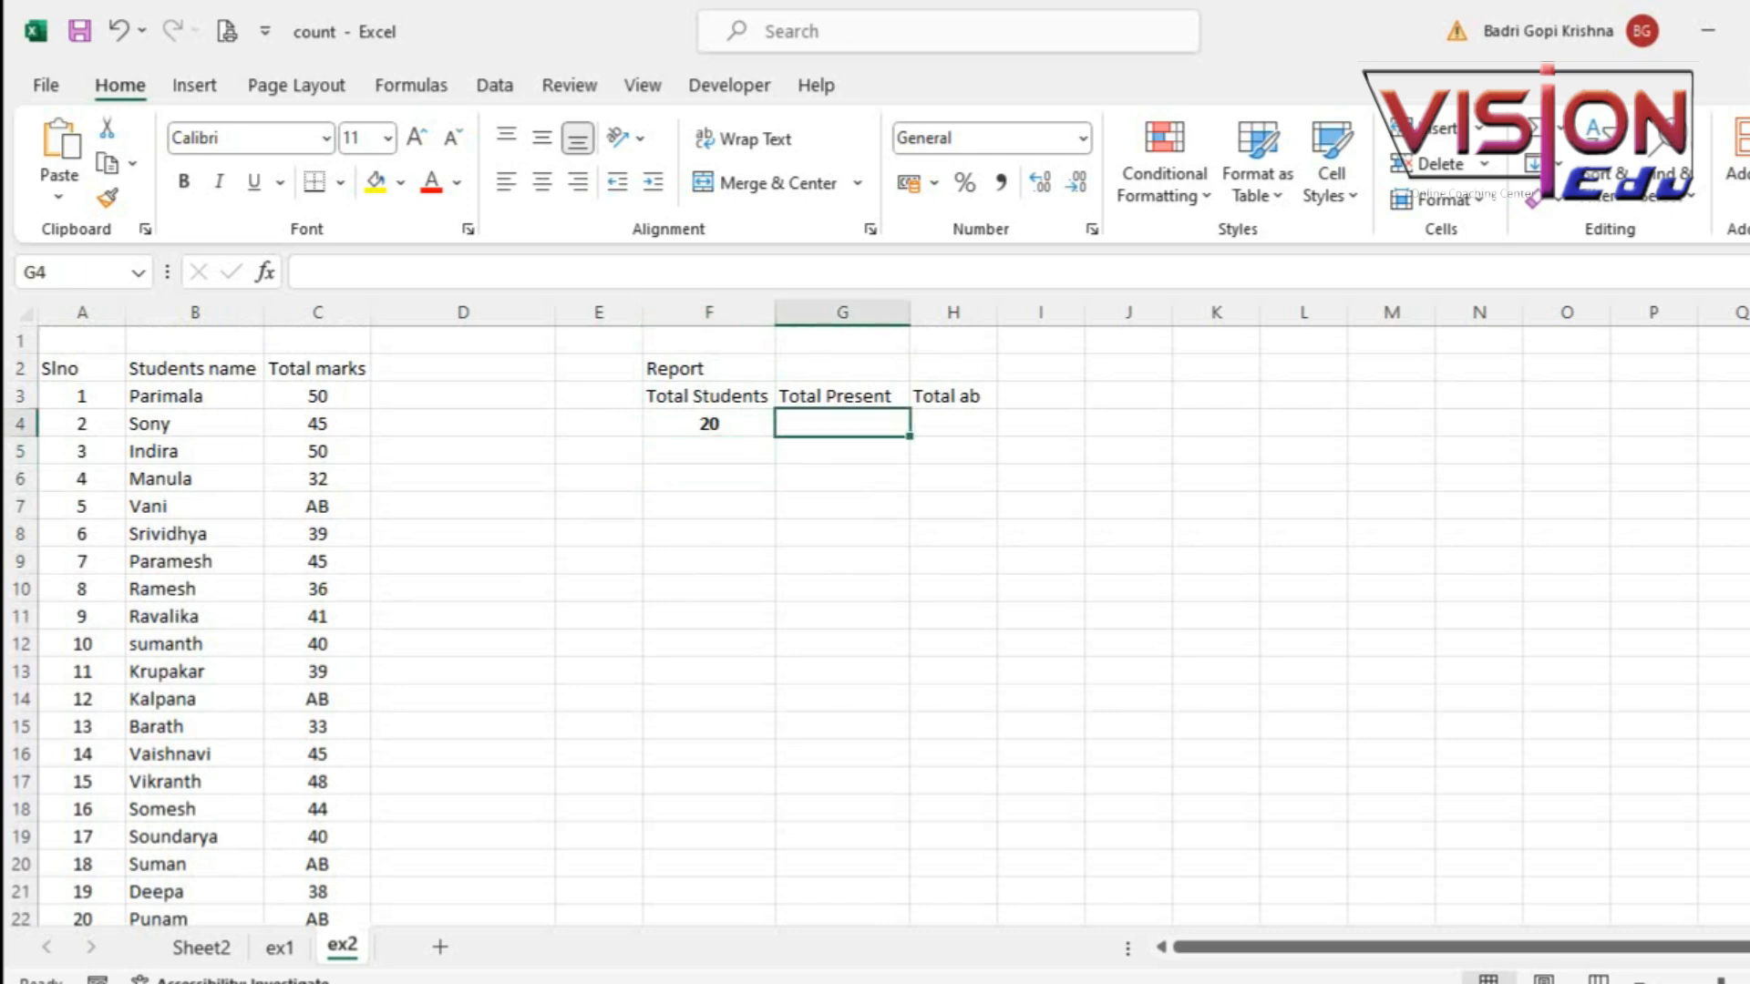
key(Up)
key(F2)
key(Return)
key(Up)
key(F2)
key(Home)
key(Delete)
key(Delete)
key(Delete)
key(Delete)
key(Delete)
key(Delete)
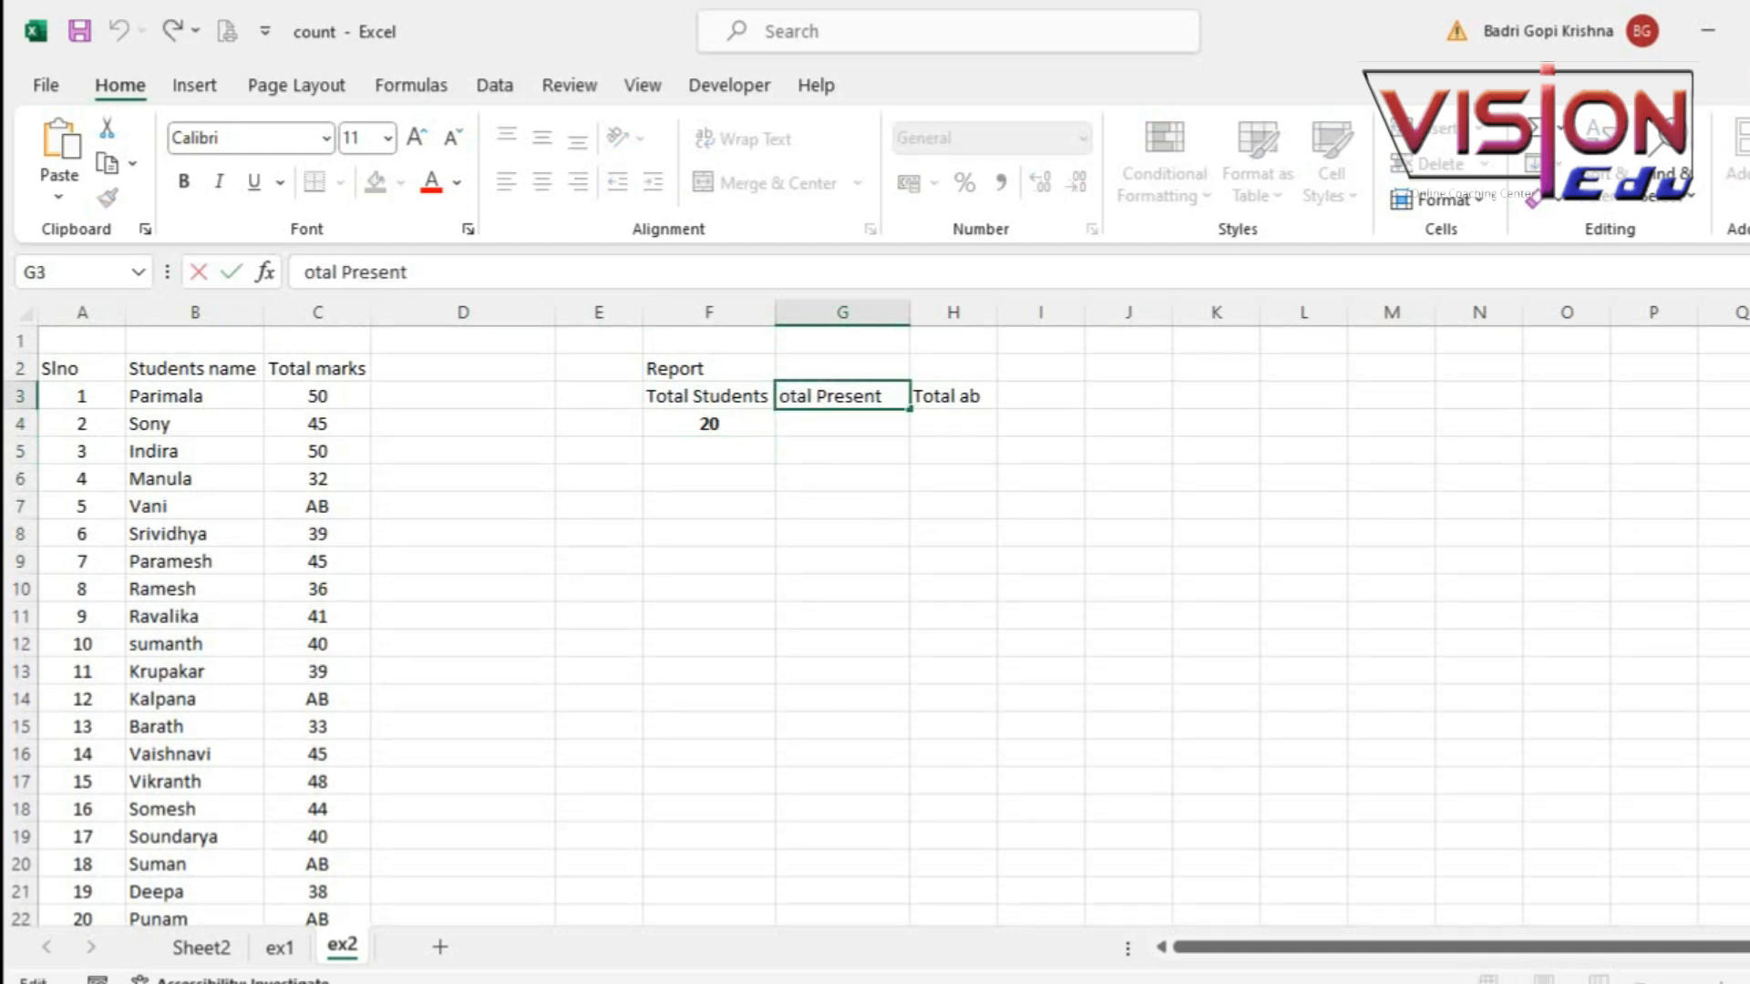
key(Return)
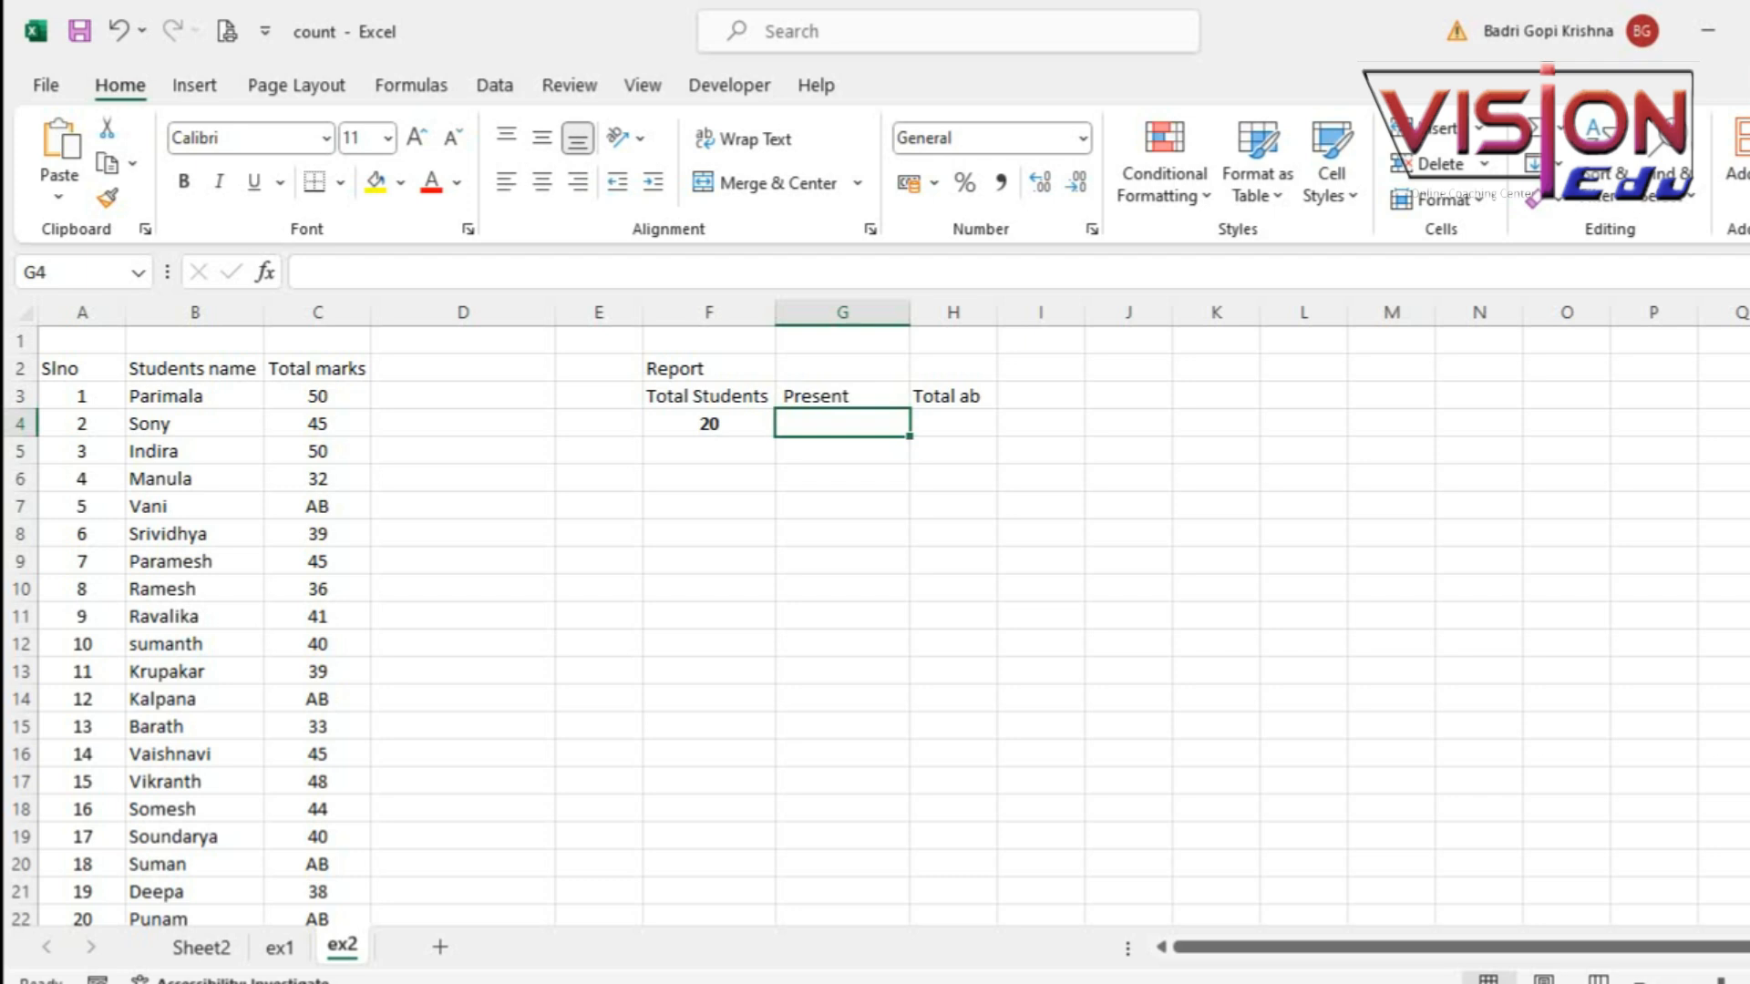
Step: Examine the serial numbers and student names, comparing the numeric marks in C3:C6 with the AB entry in C7
drag(81, 396, 81, 864)
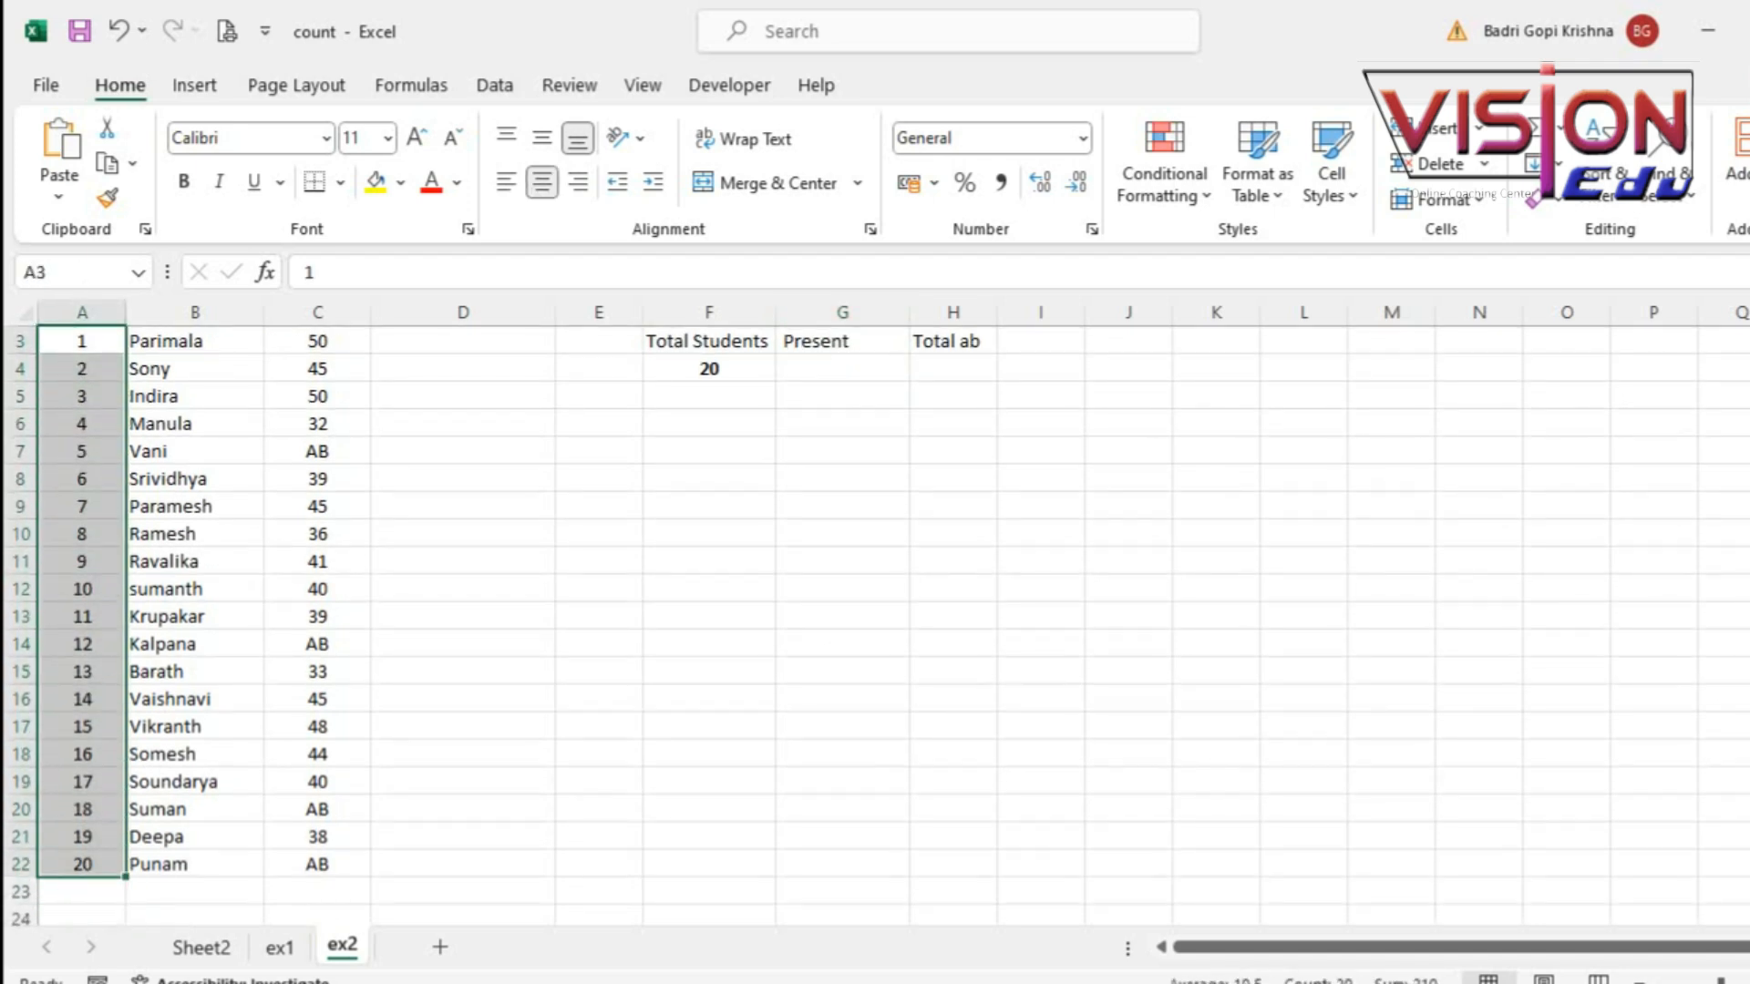
scroll(455, 592, up, 1)
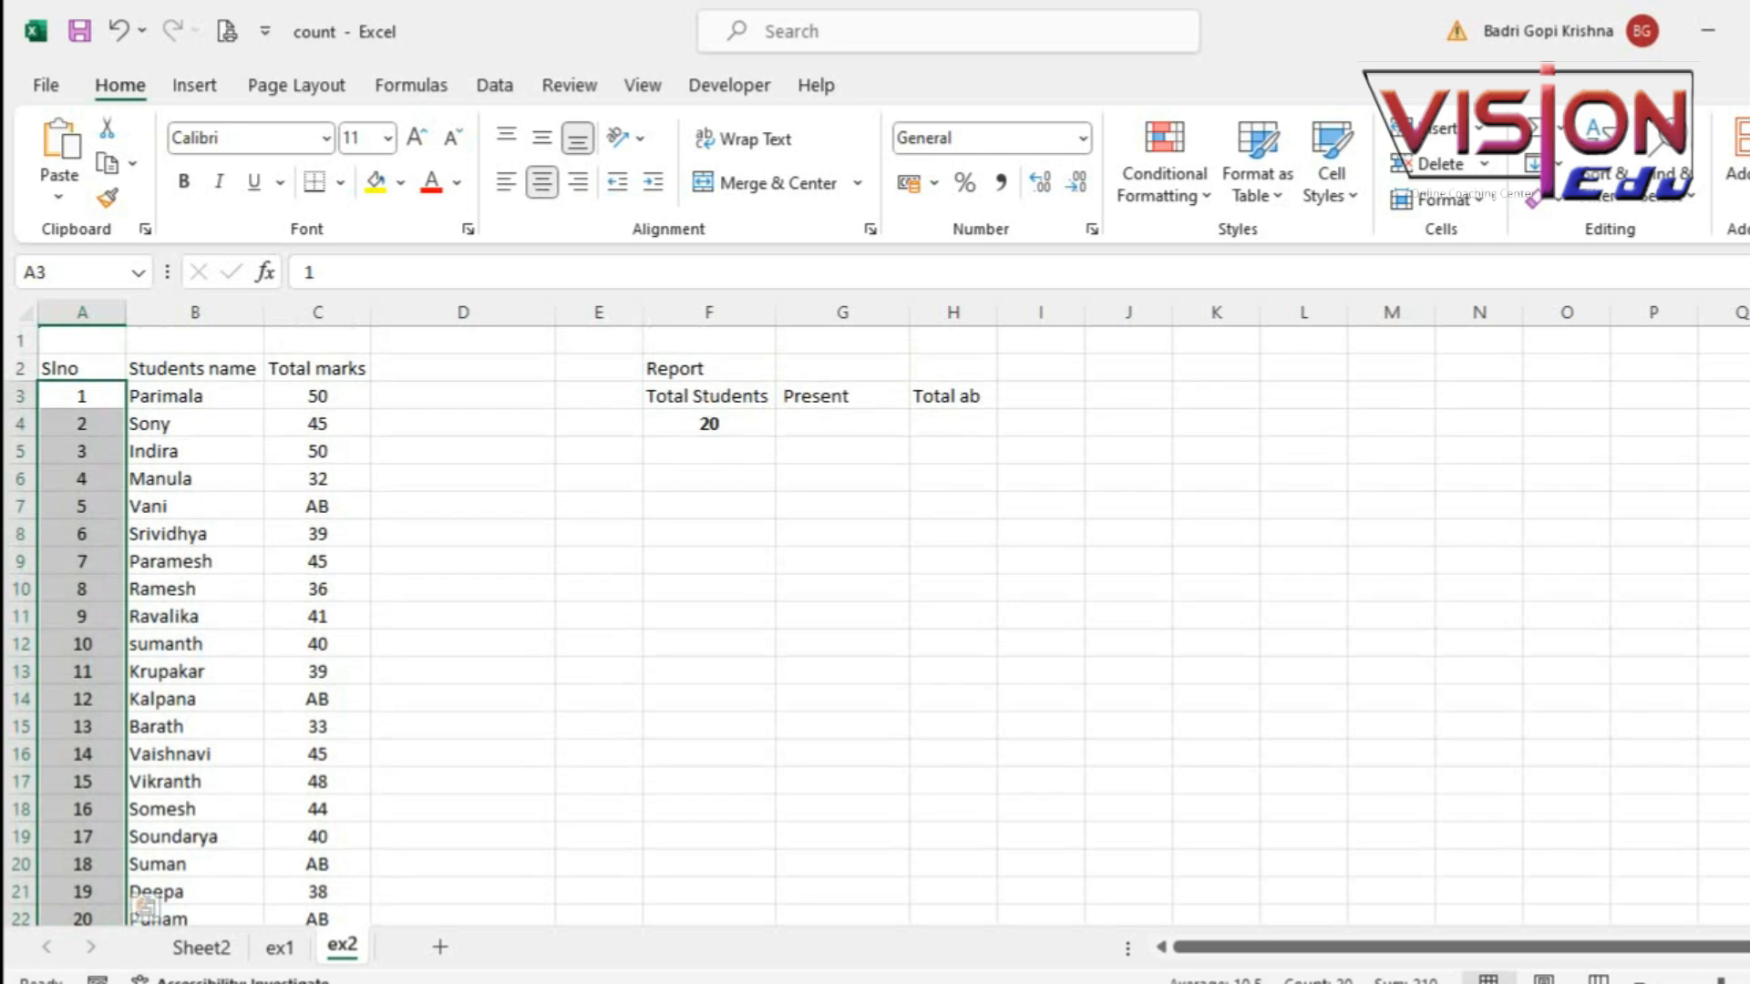
scroll(456, 593, down, 3)
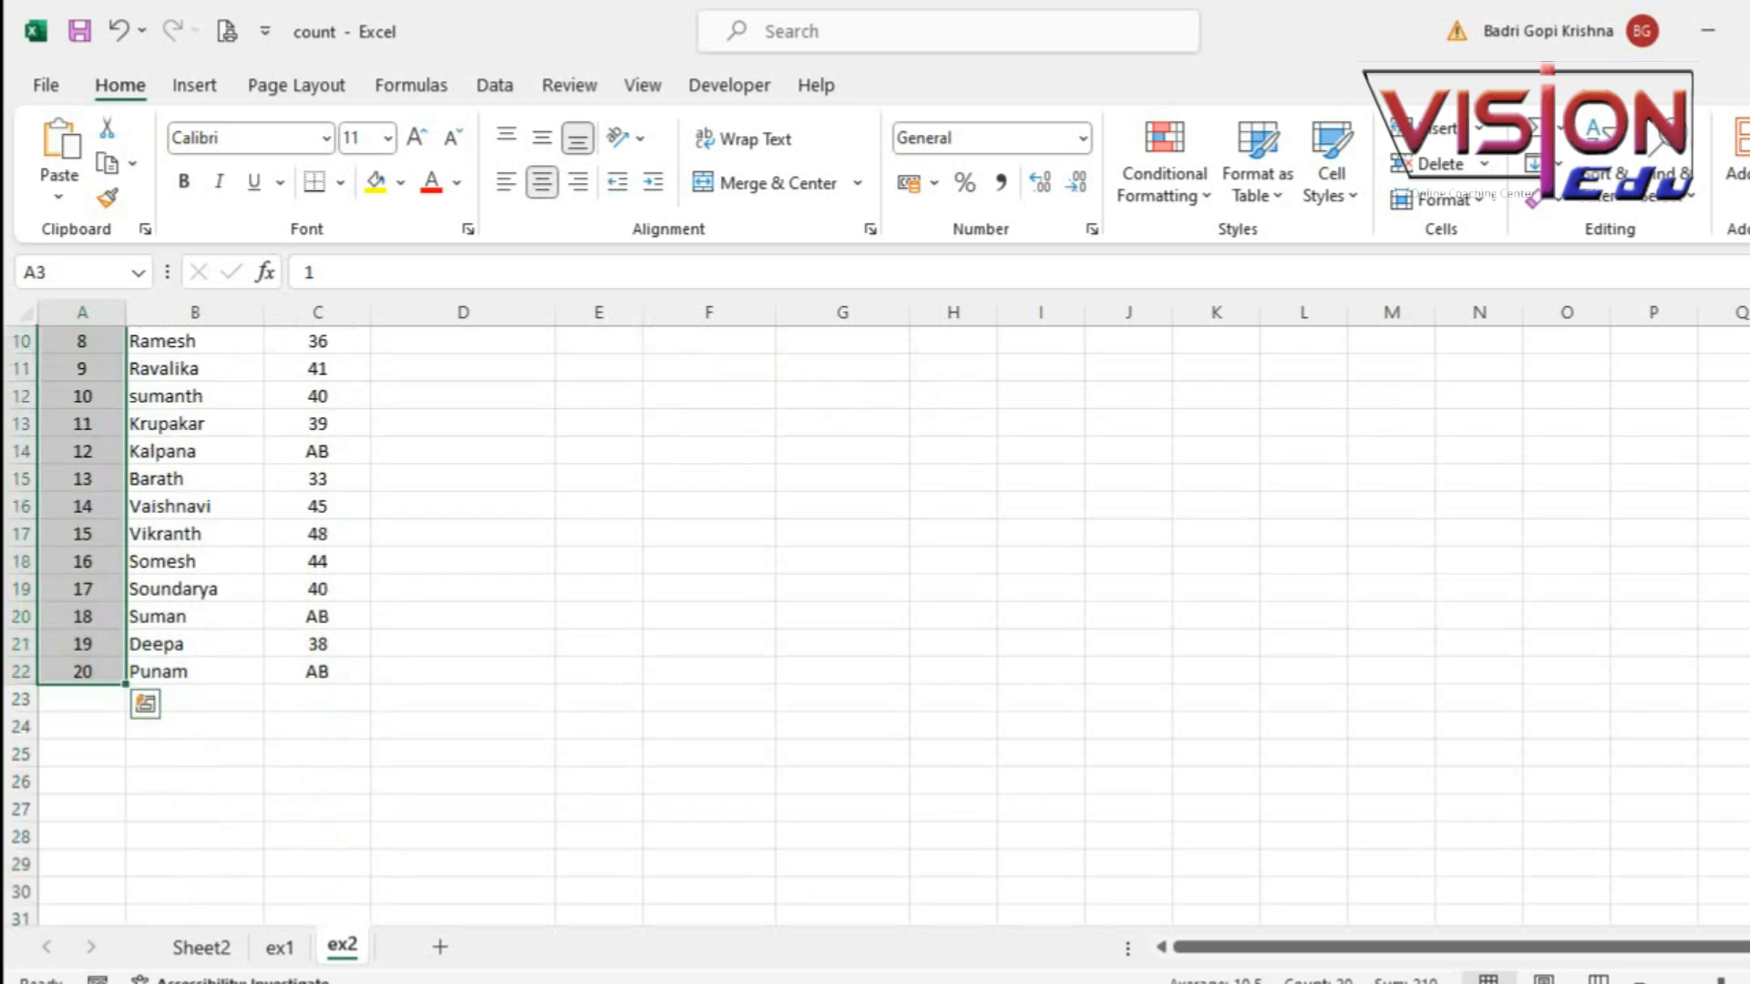
scroll(456, 593, up, 3)
drag(194, 397, 194, 866)
scroll(278, 895, up, 1)
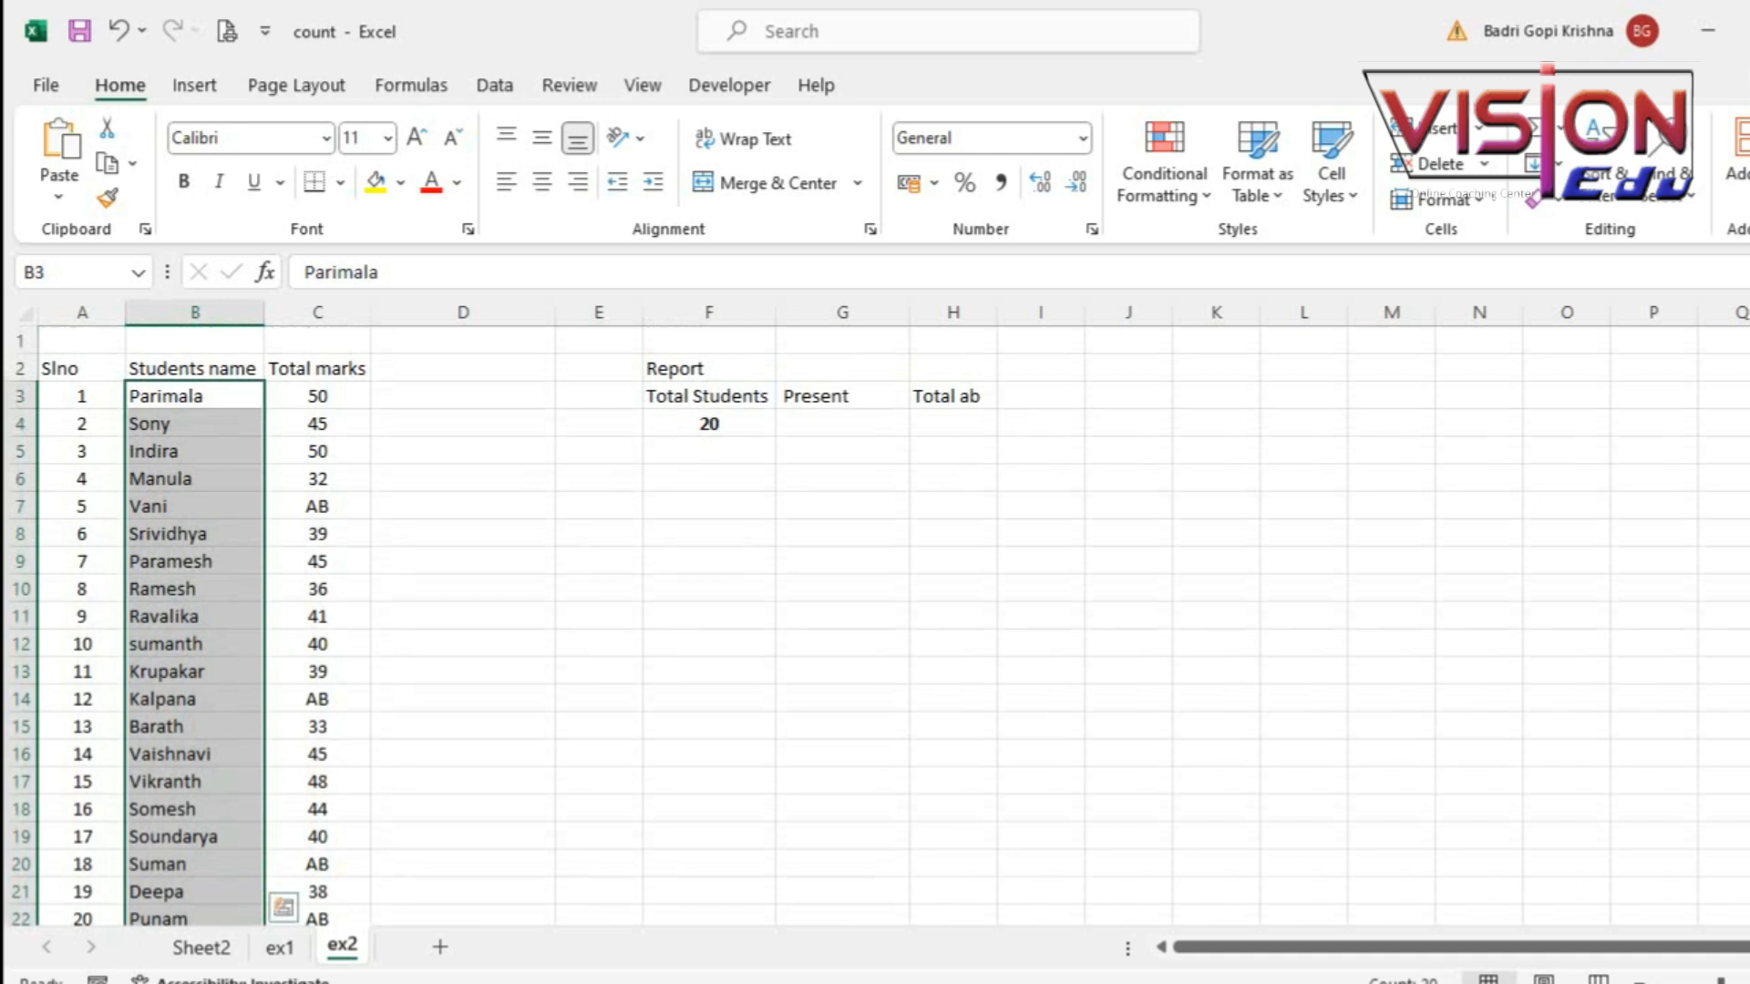
drag(317, 396, 317, 509)
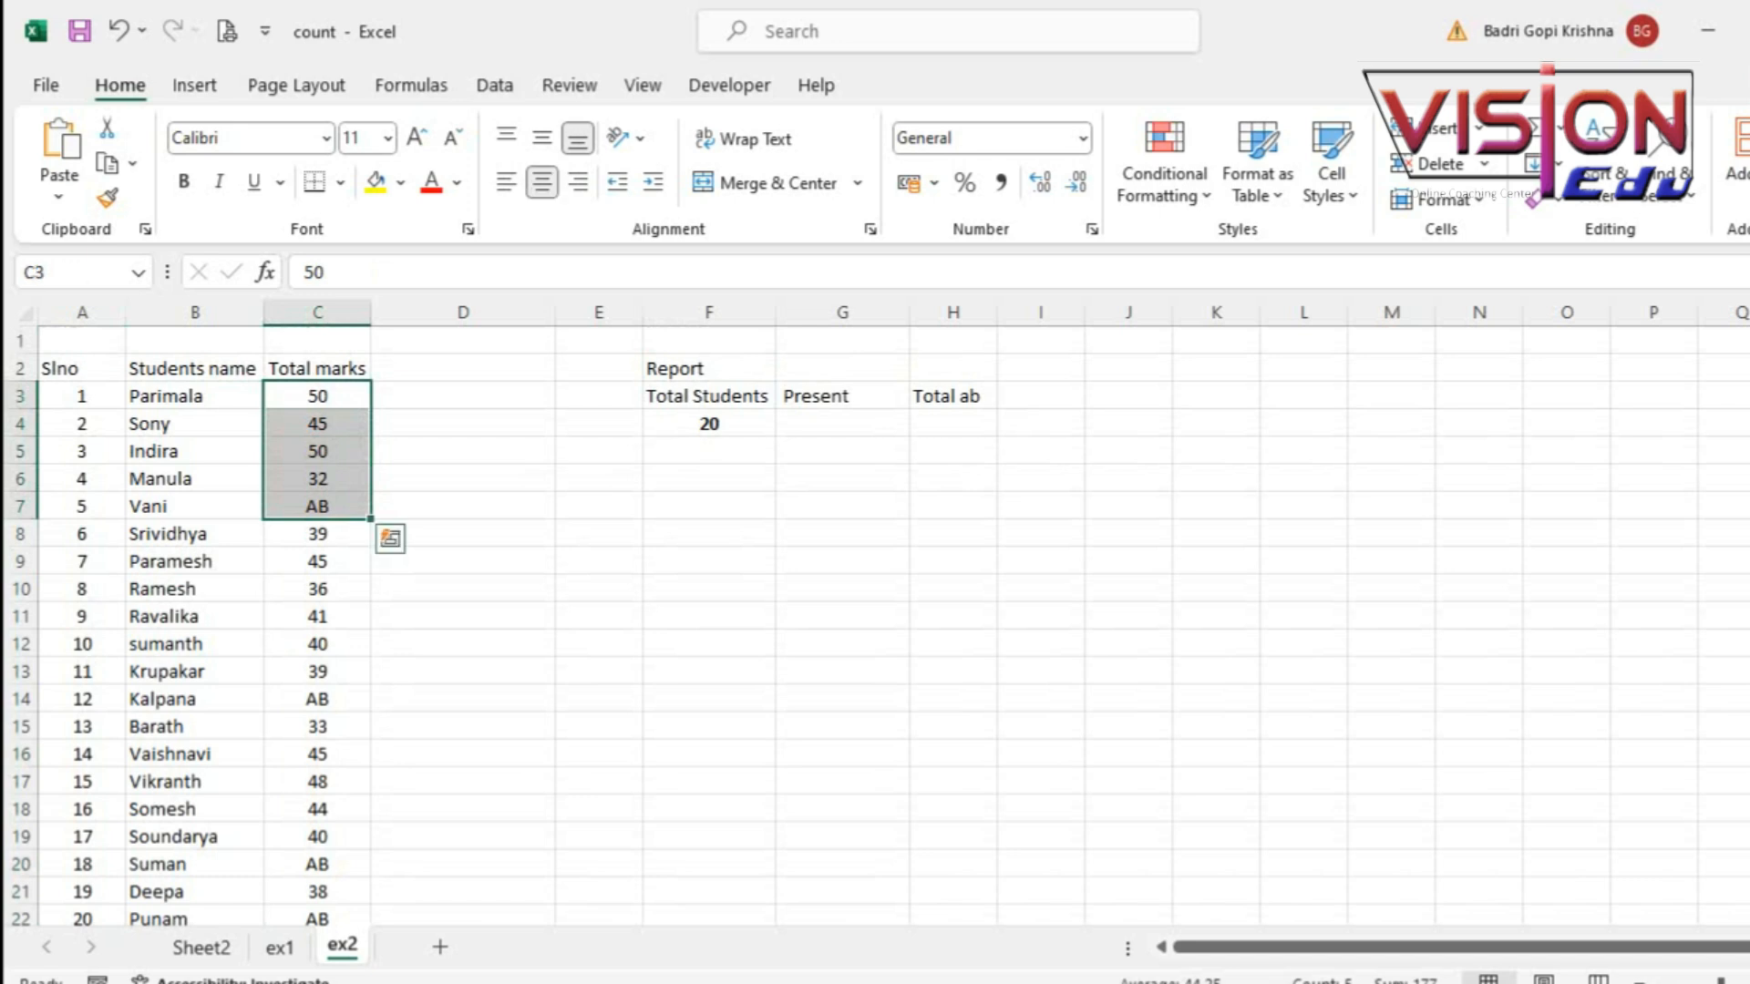
drag(317, 396, 317, 478)
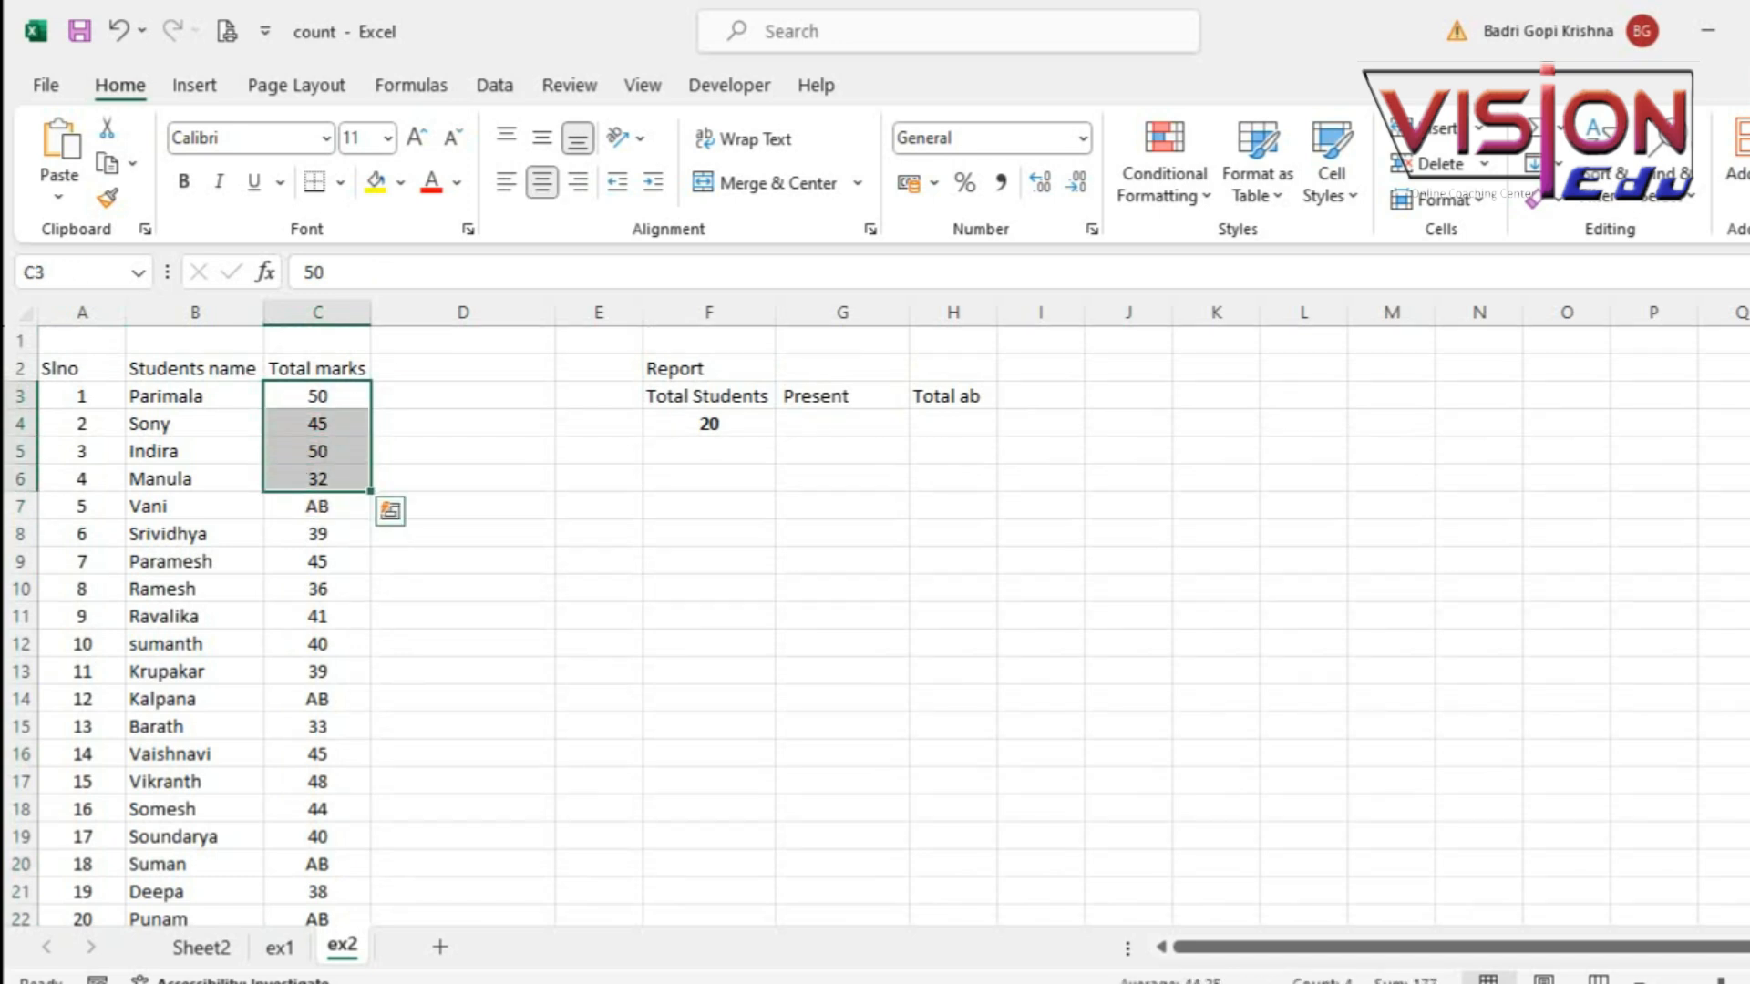
click(317, 506)
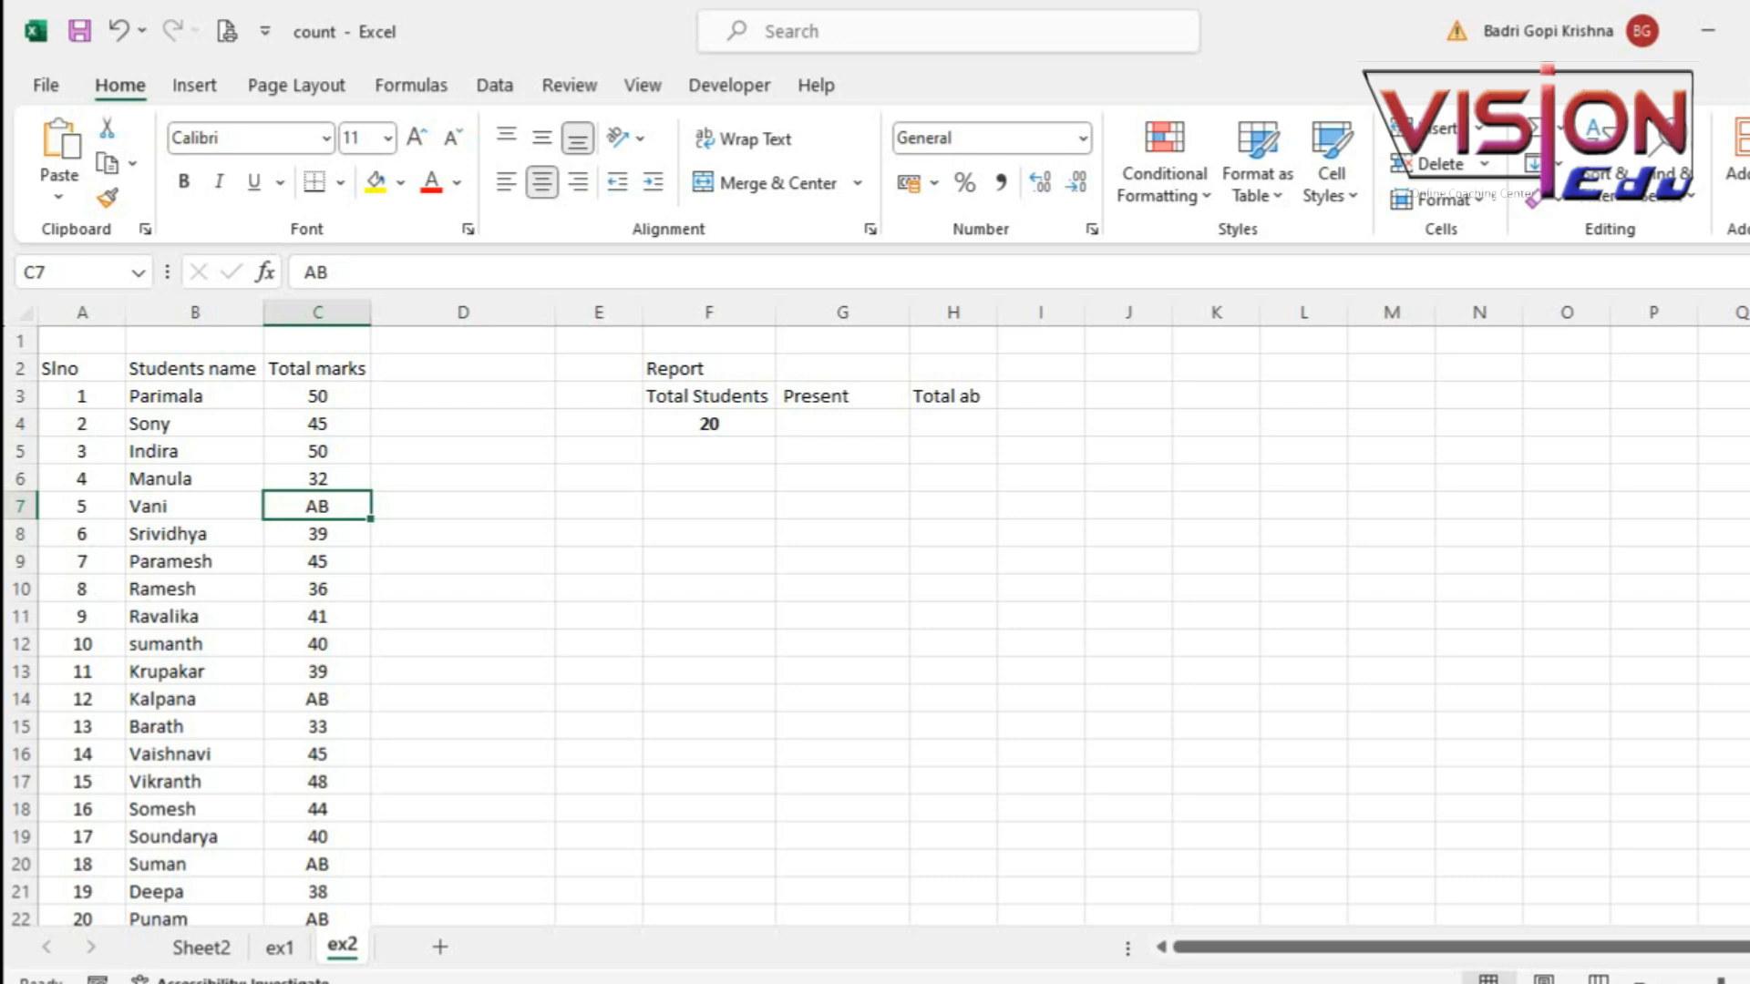
Step: Calculate the Present figure in G4 by applying COUNT to the total marks in C3:C22
click(842, 424)
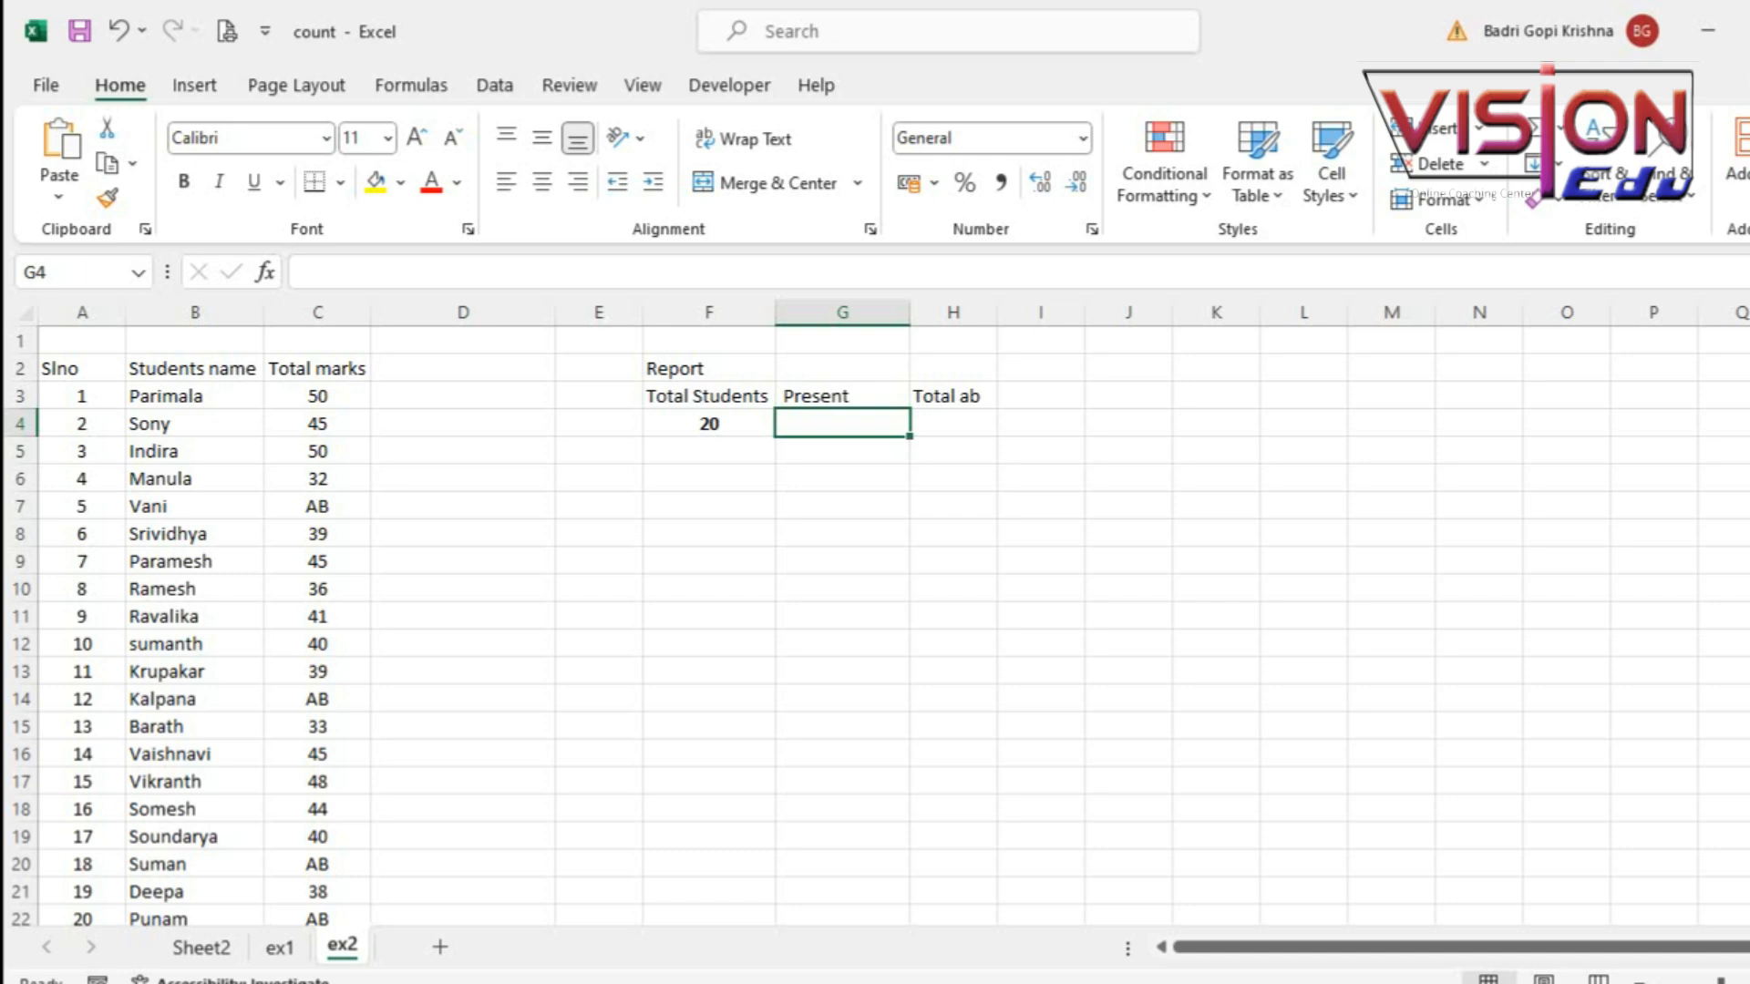
text(=count)
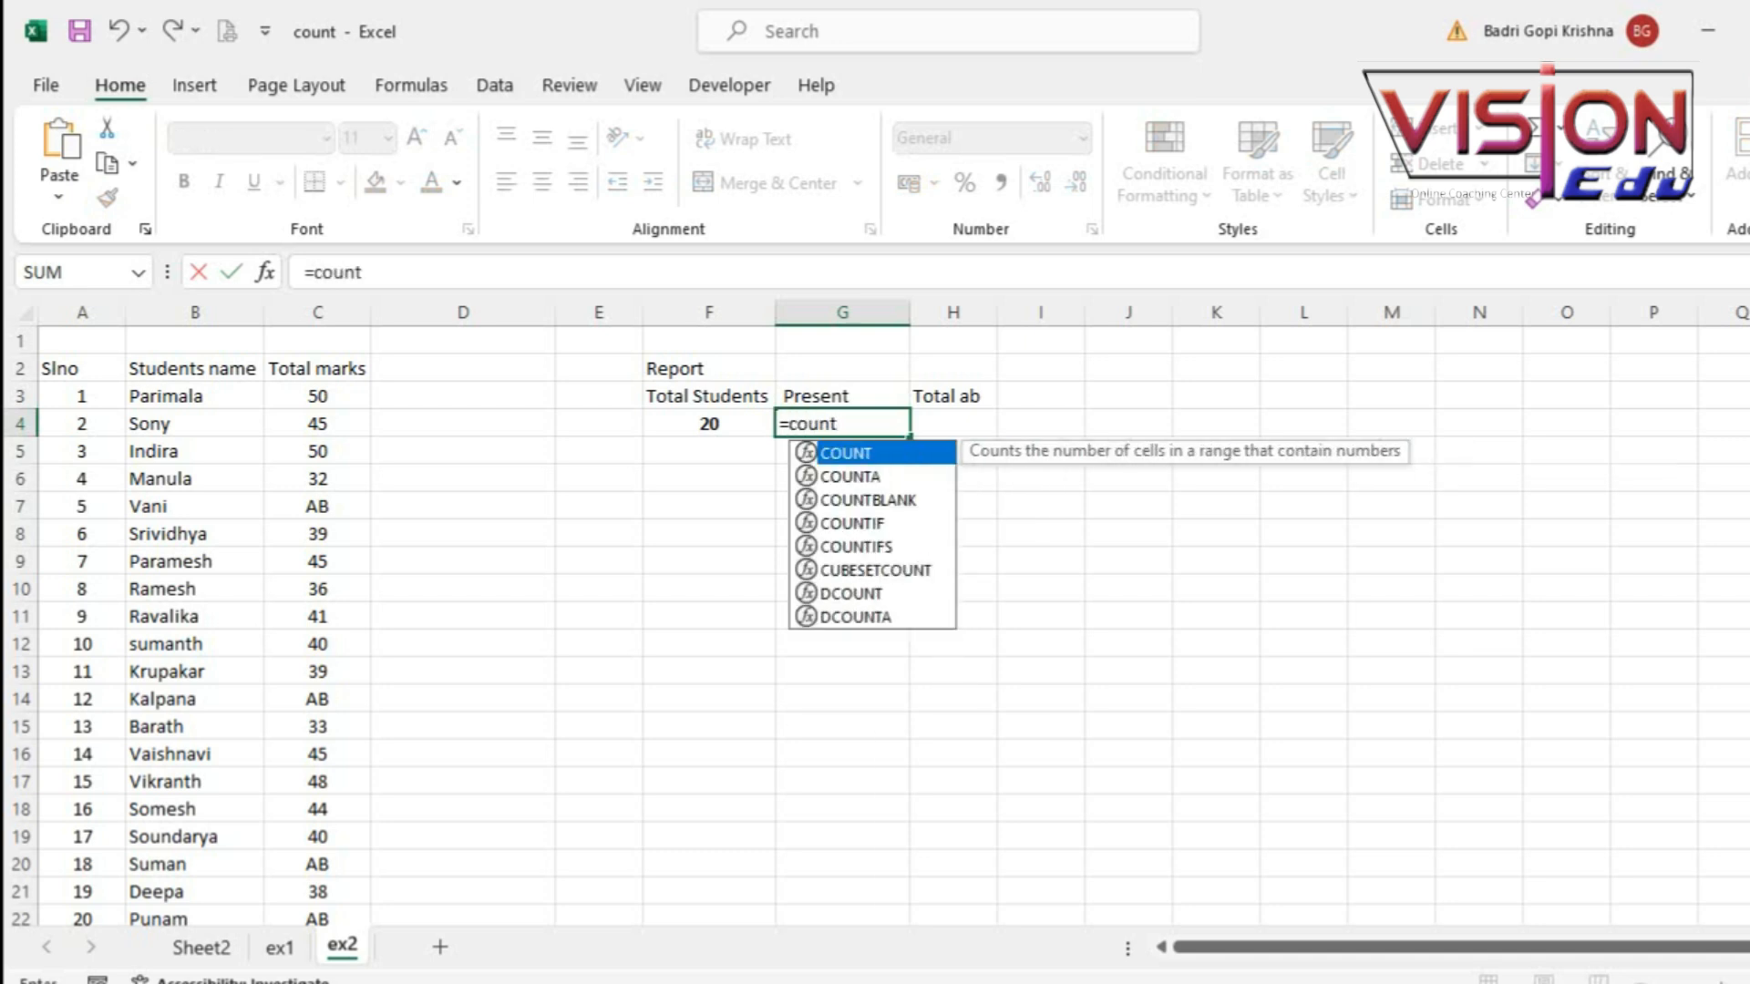
text(()
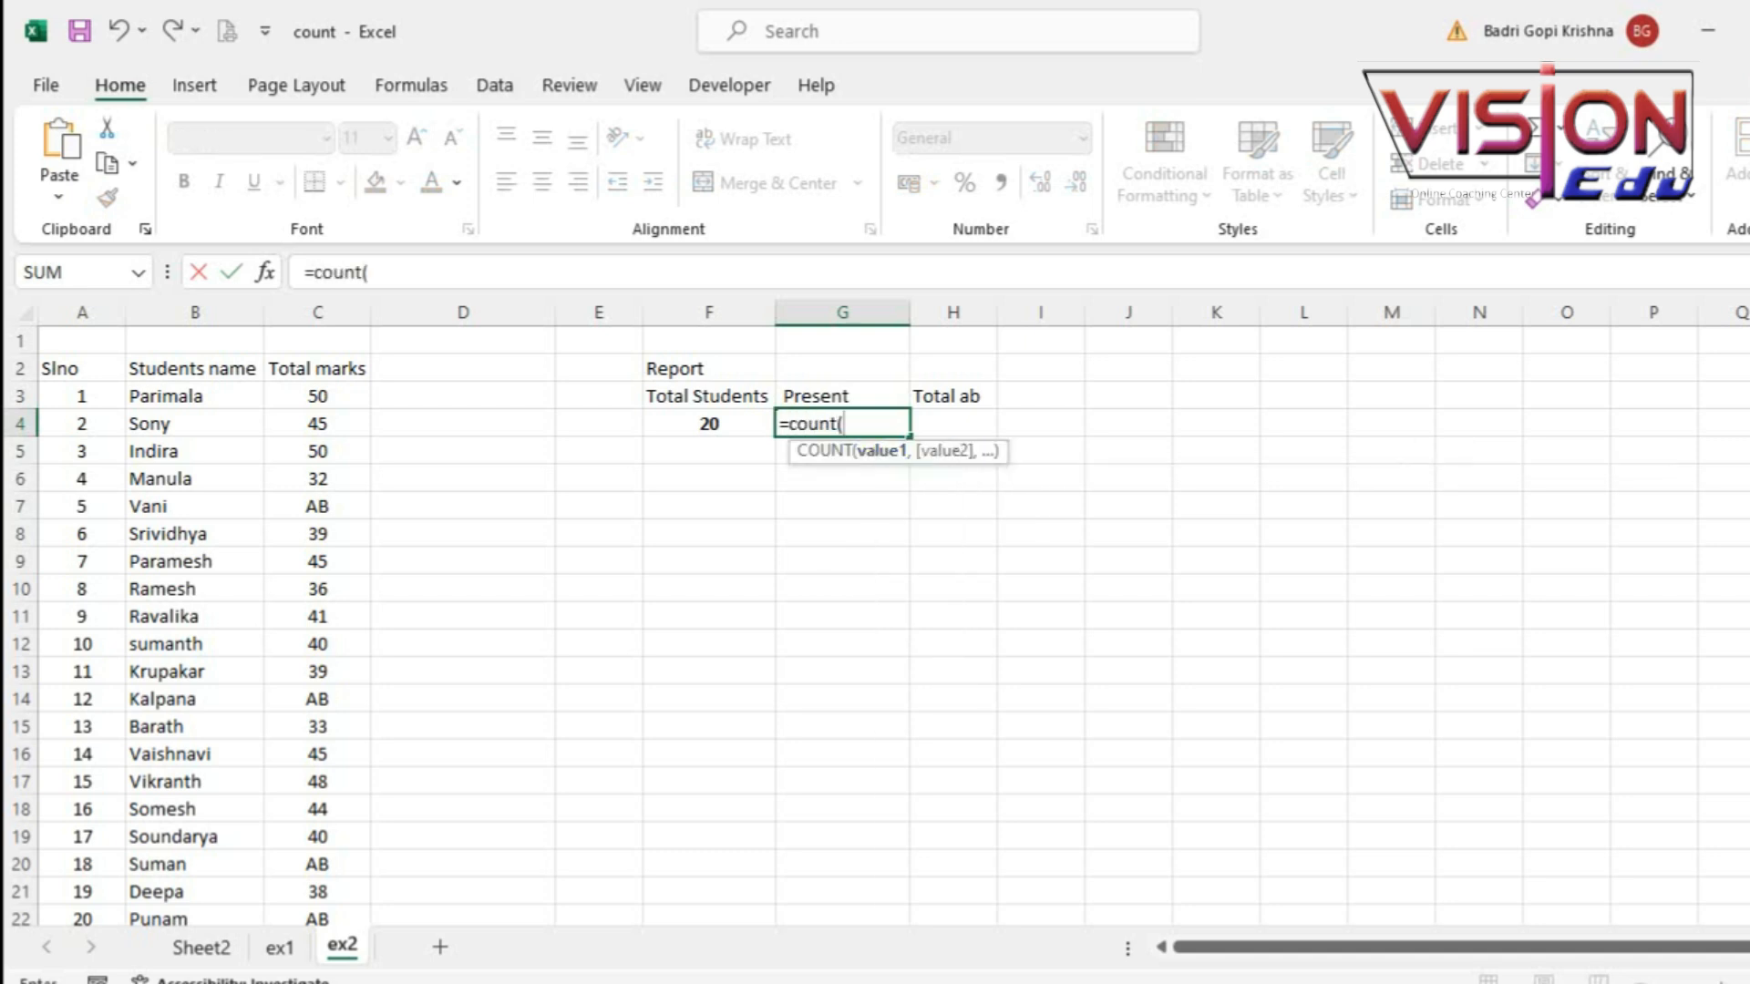
drag(317, 396, 317, 839)
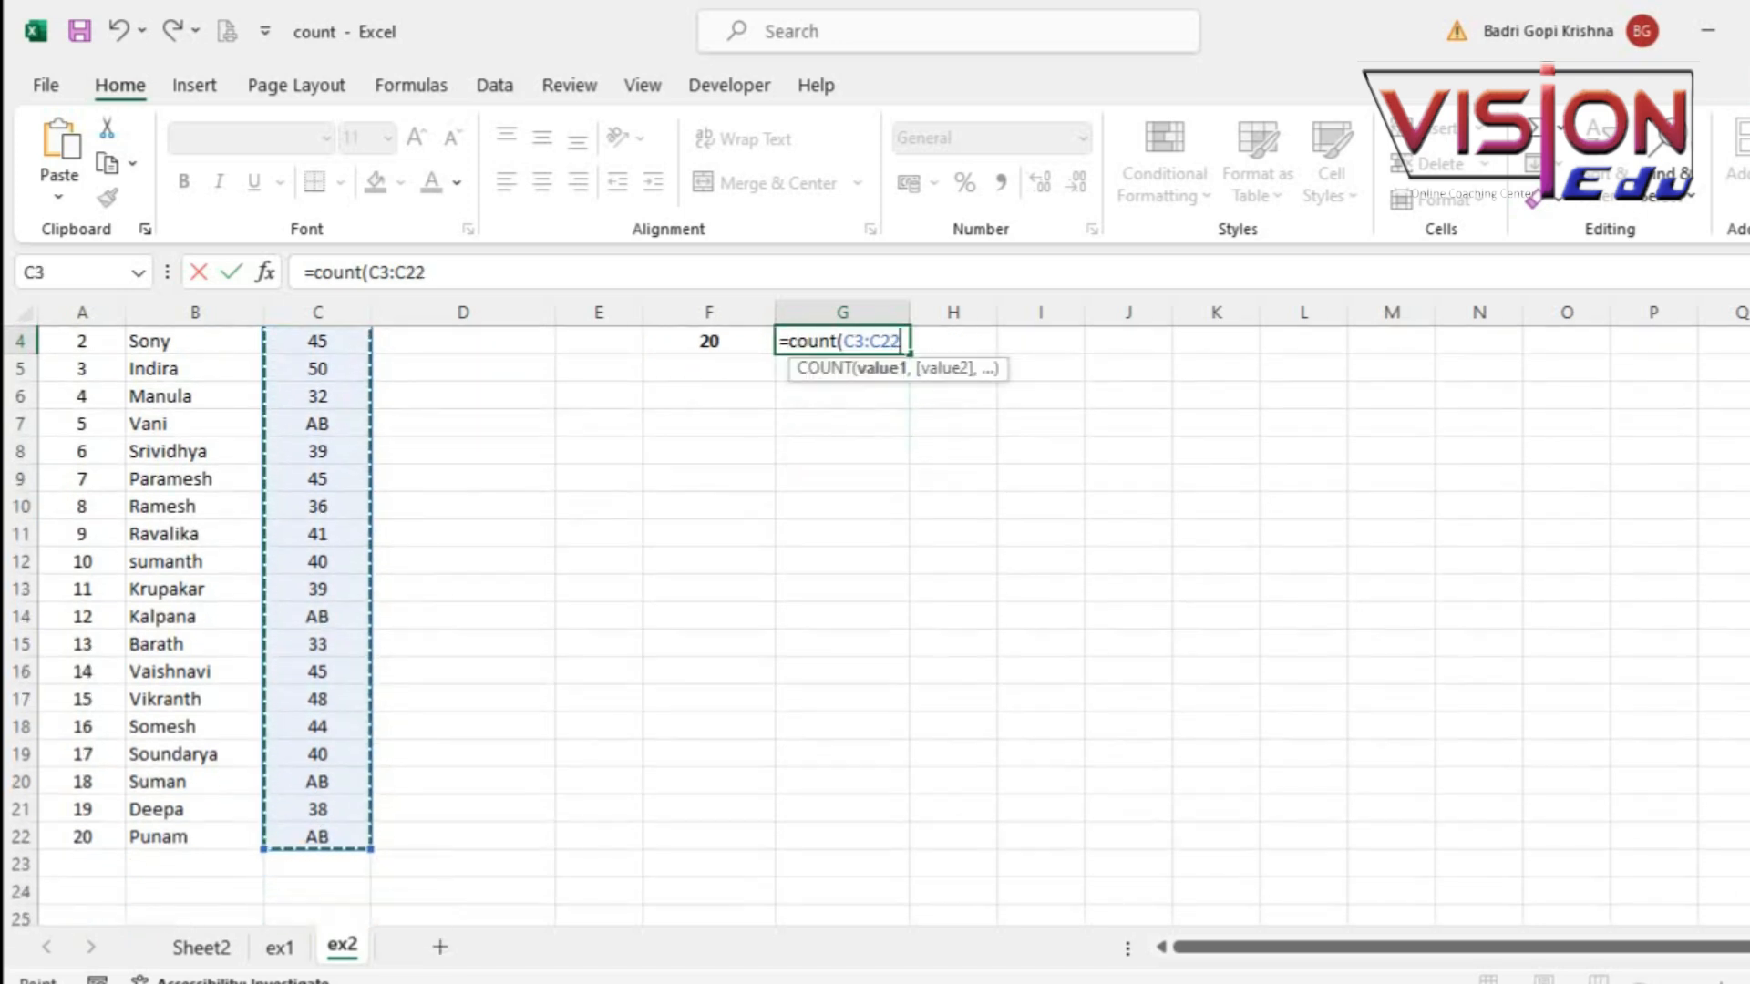
scroll(317, 838, up, 1)
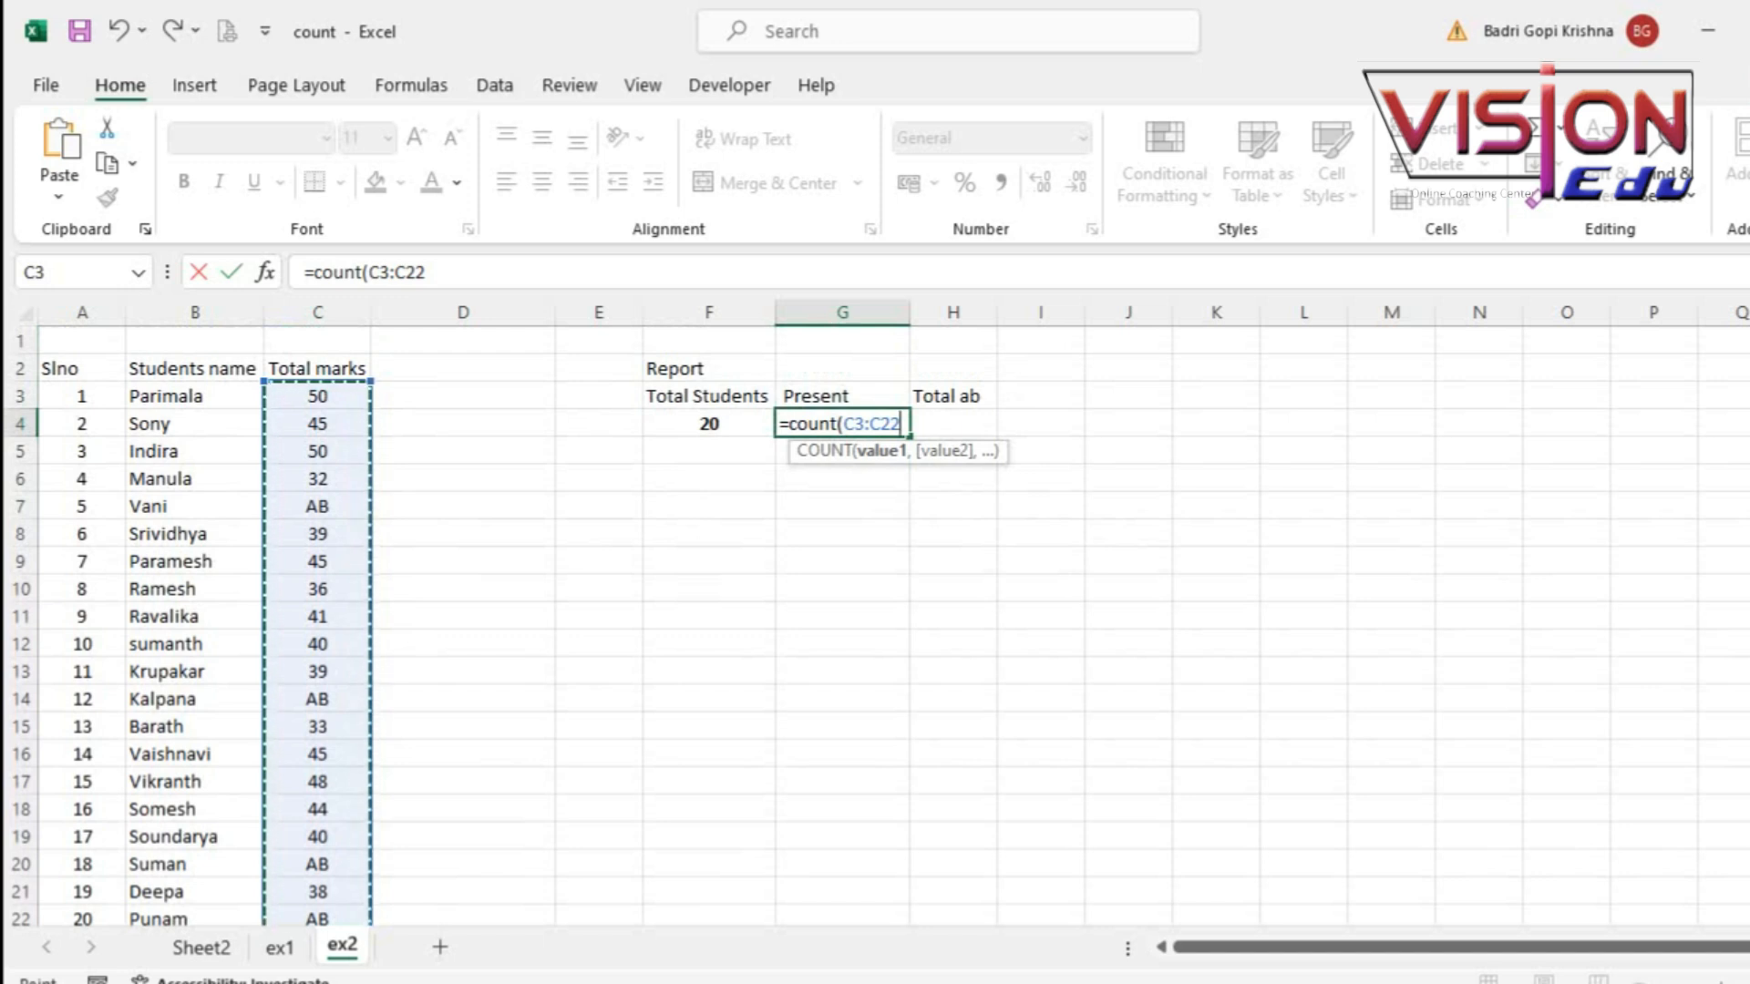
text())
key(Return)
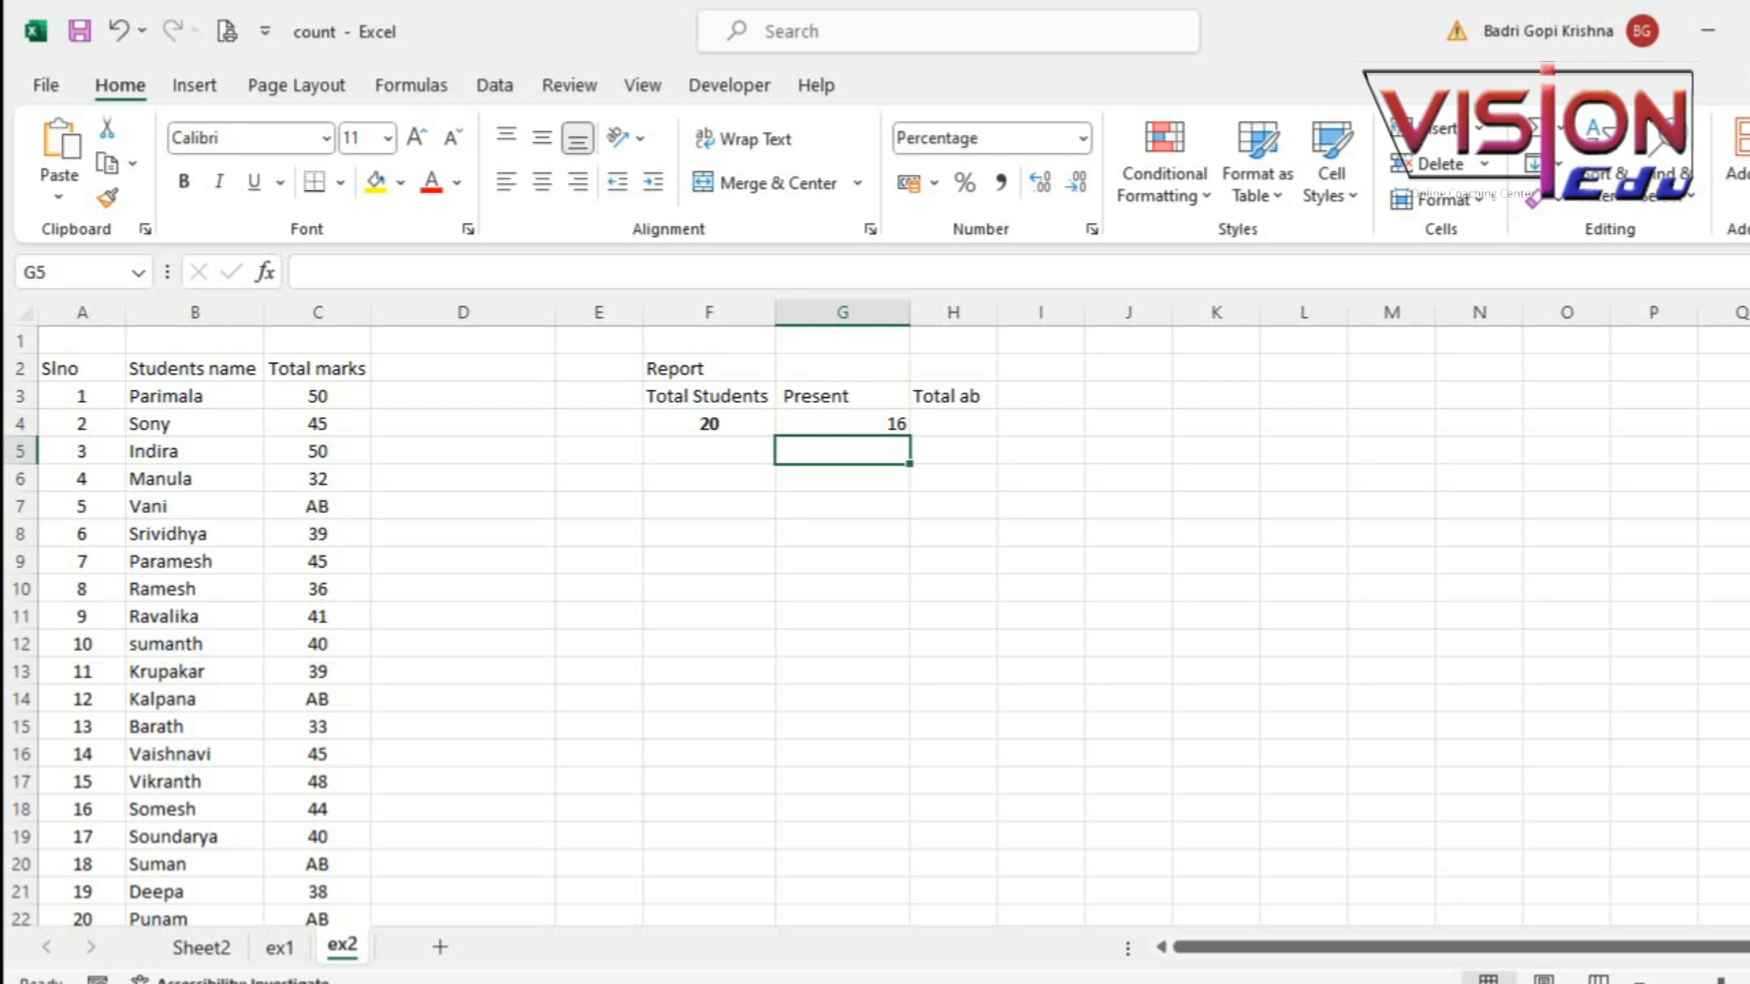
Step: Calculate Total ab in H4 by subtracting the present students in G4 from the total students in F4
key(Up)
key(Right)
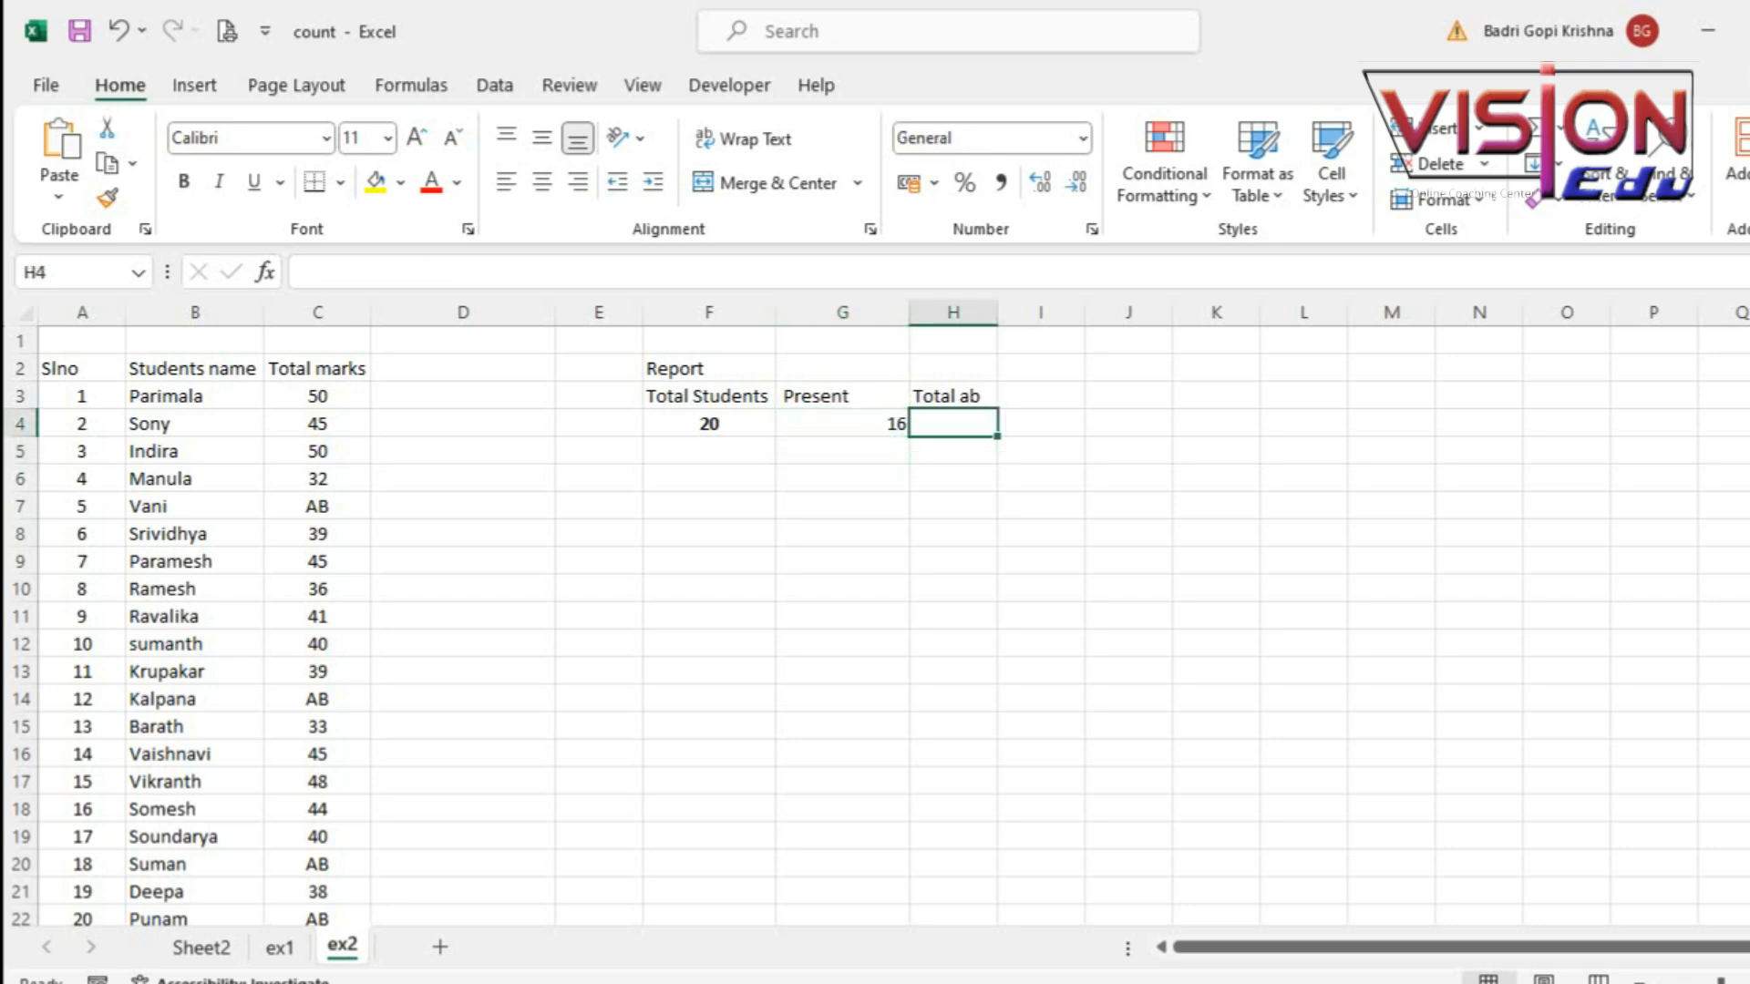
text(=)
key(Left)
key(Left)
text(-)
key(Left)
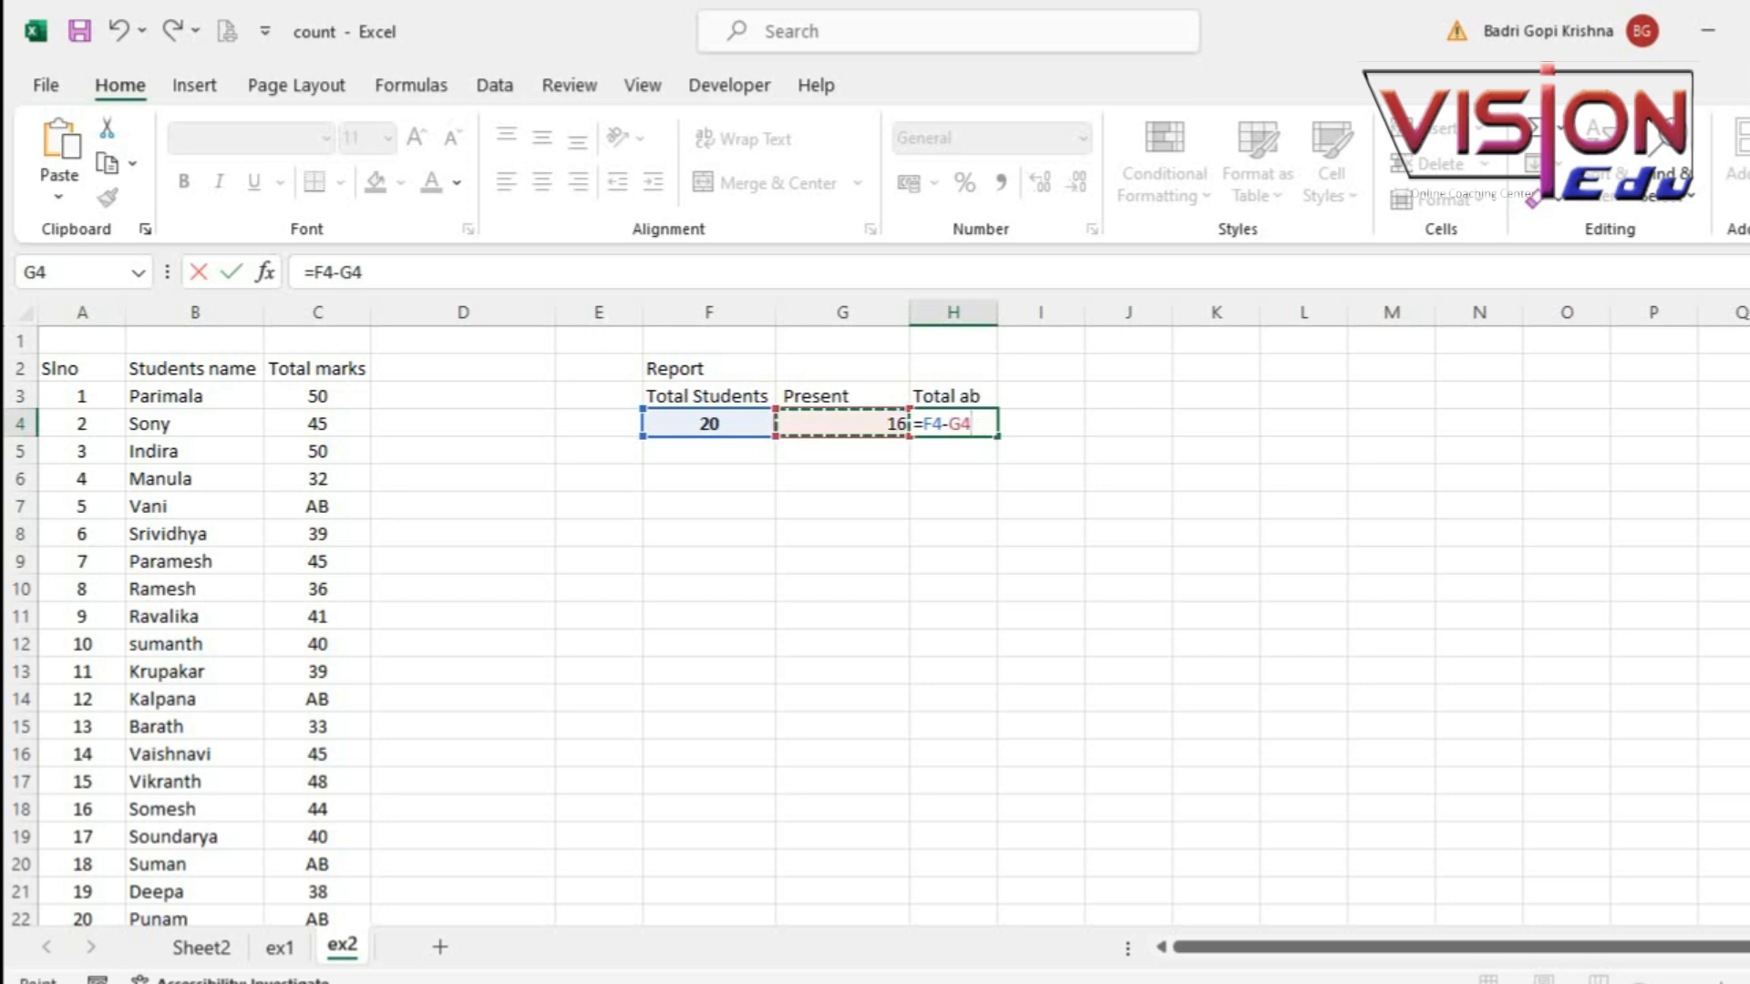
key(Return)
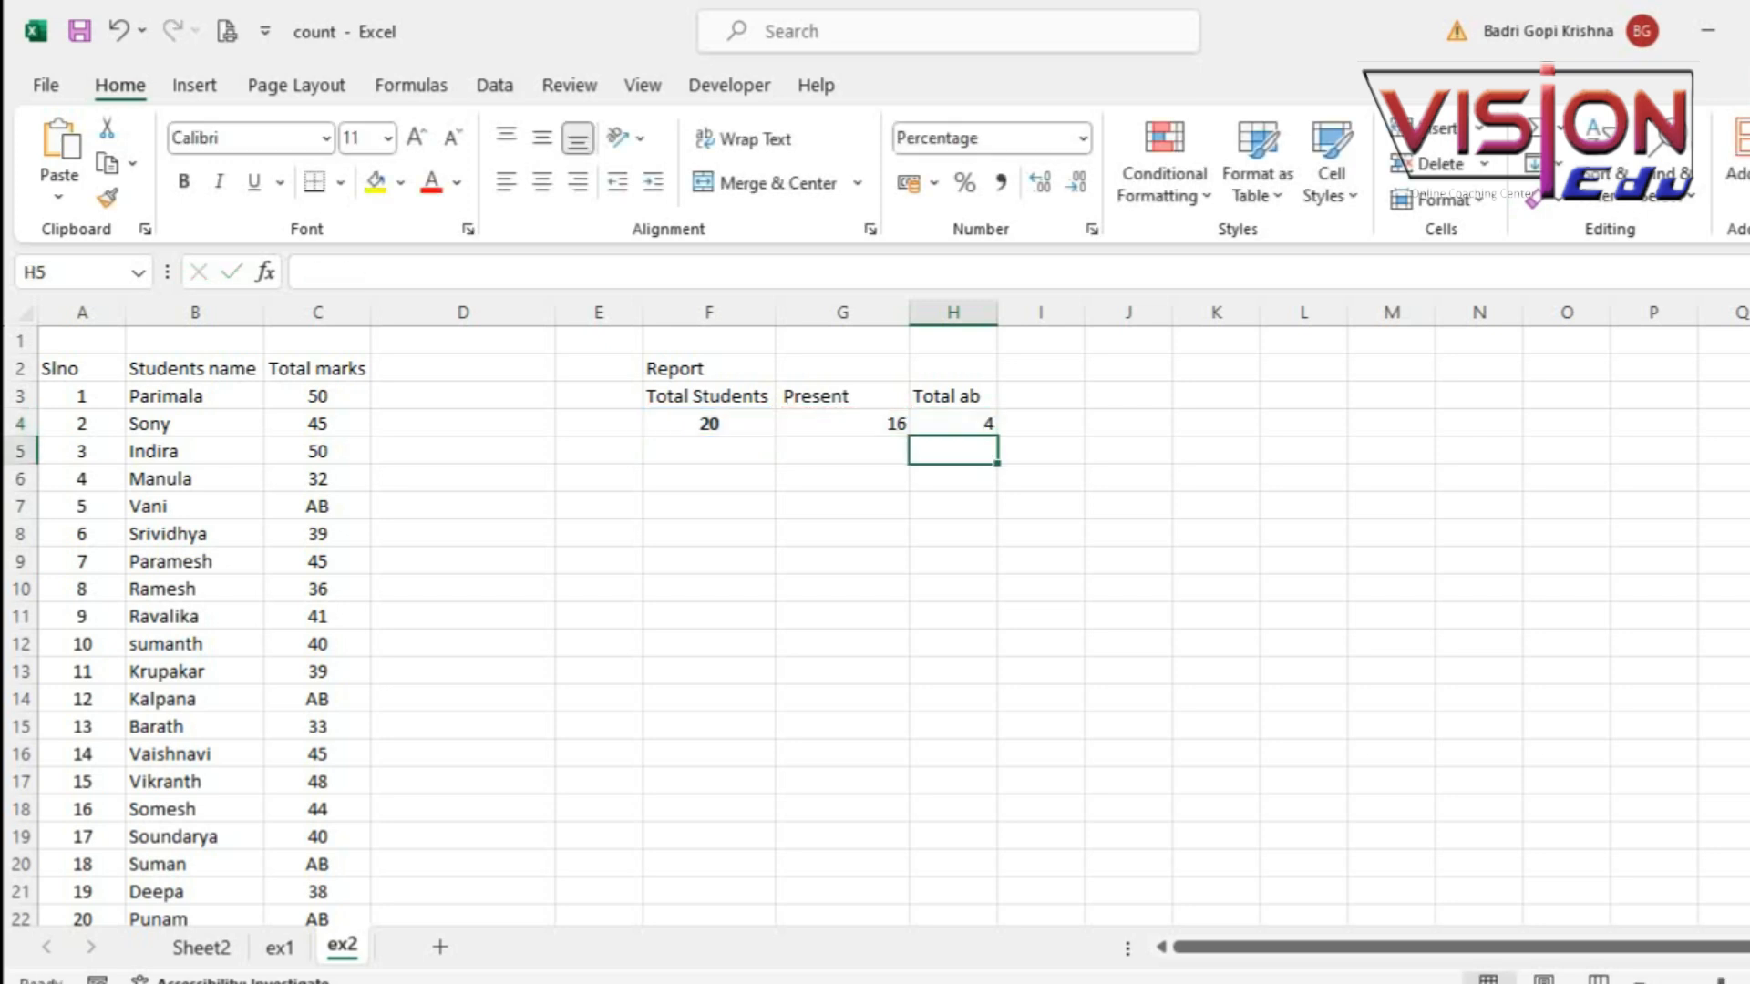
key(Up)
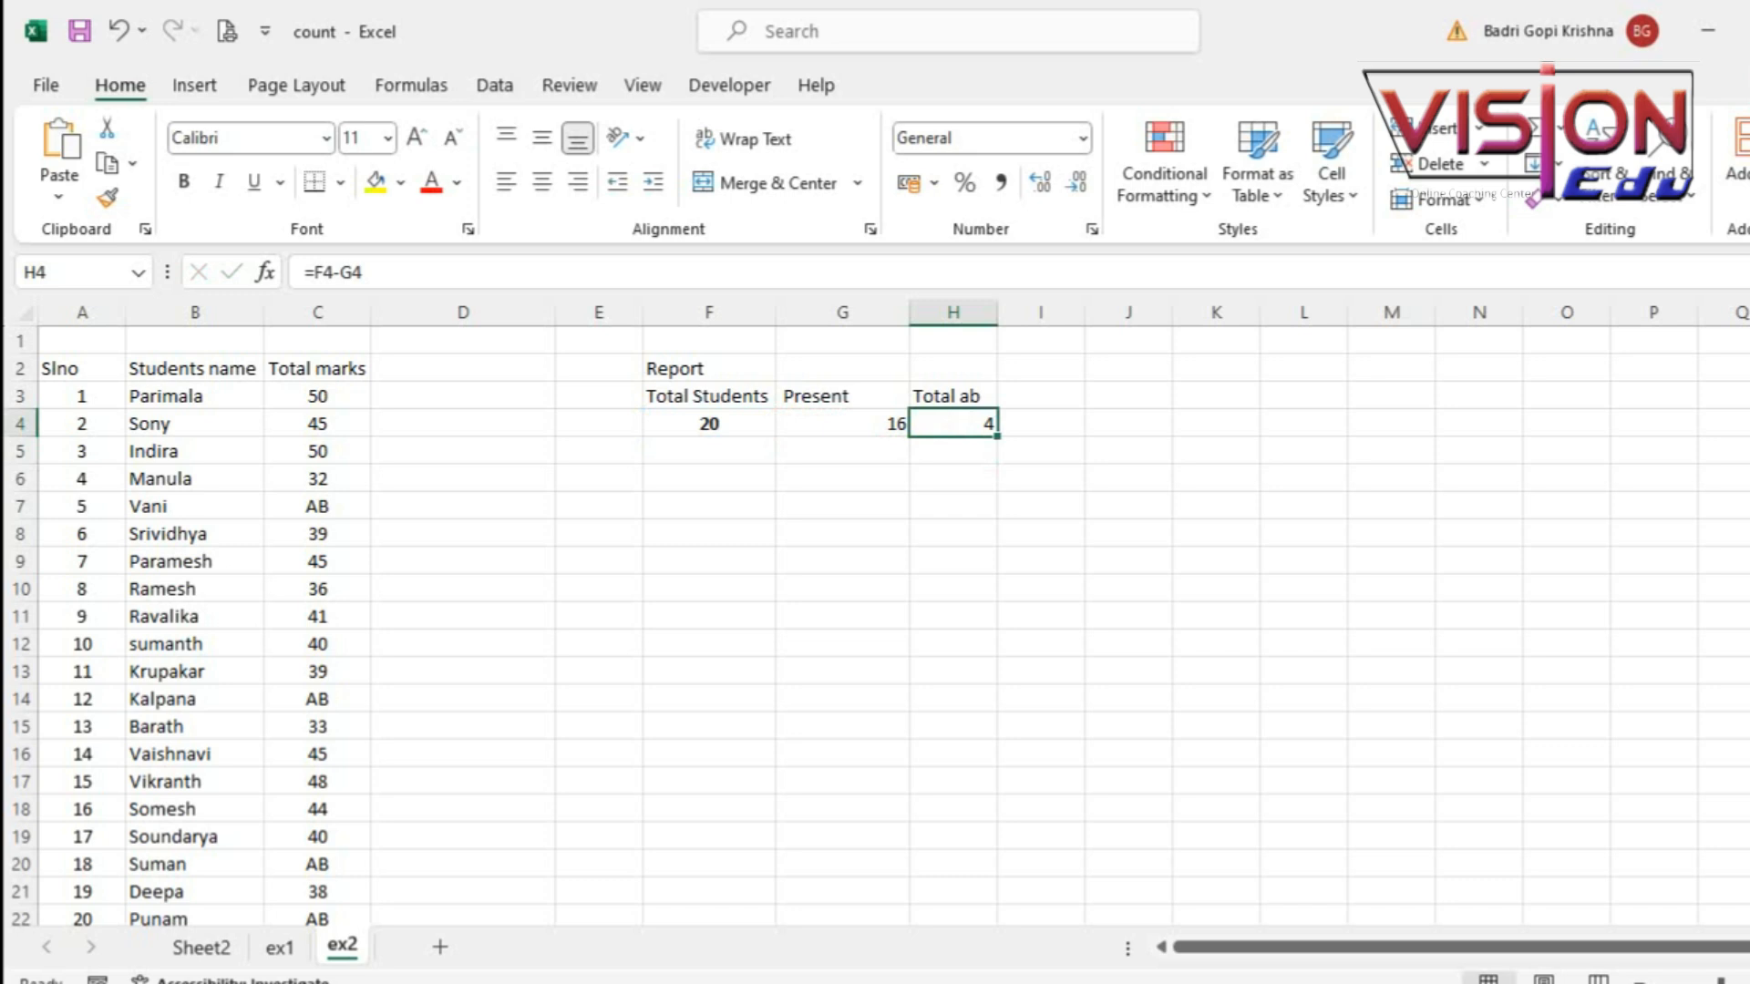
Step: Check the AB entries in C7, C14, C20 and C22 against the absent and present figures in the report
click(317, 507)
ctrl+click(317, 699)
scroll(317, 699, down, 2)
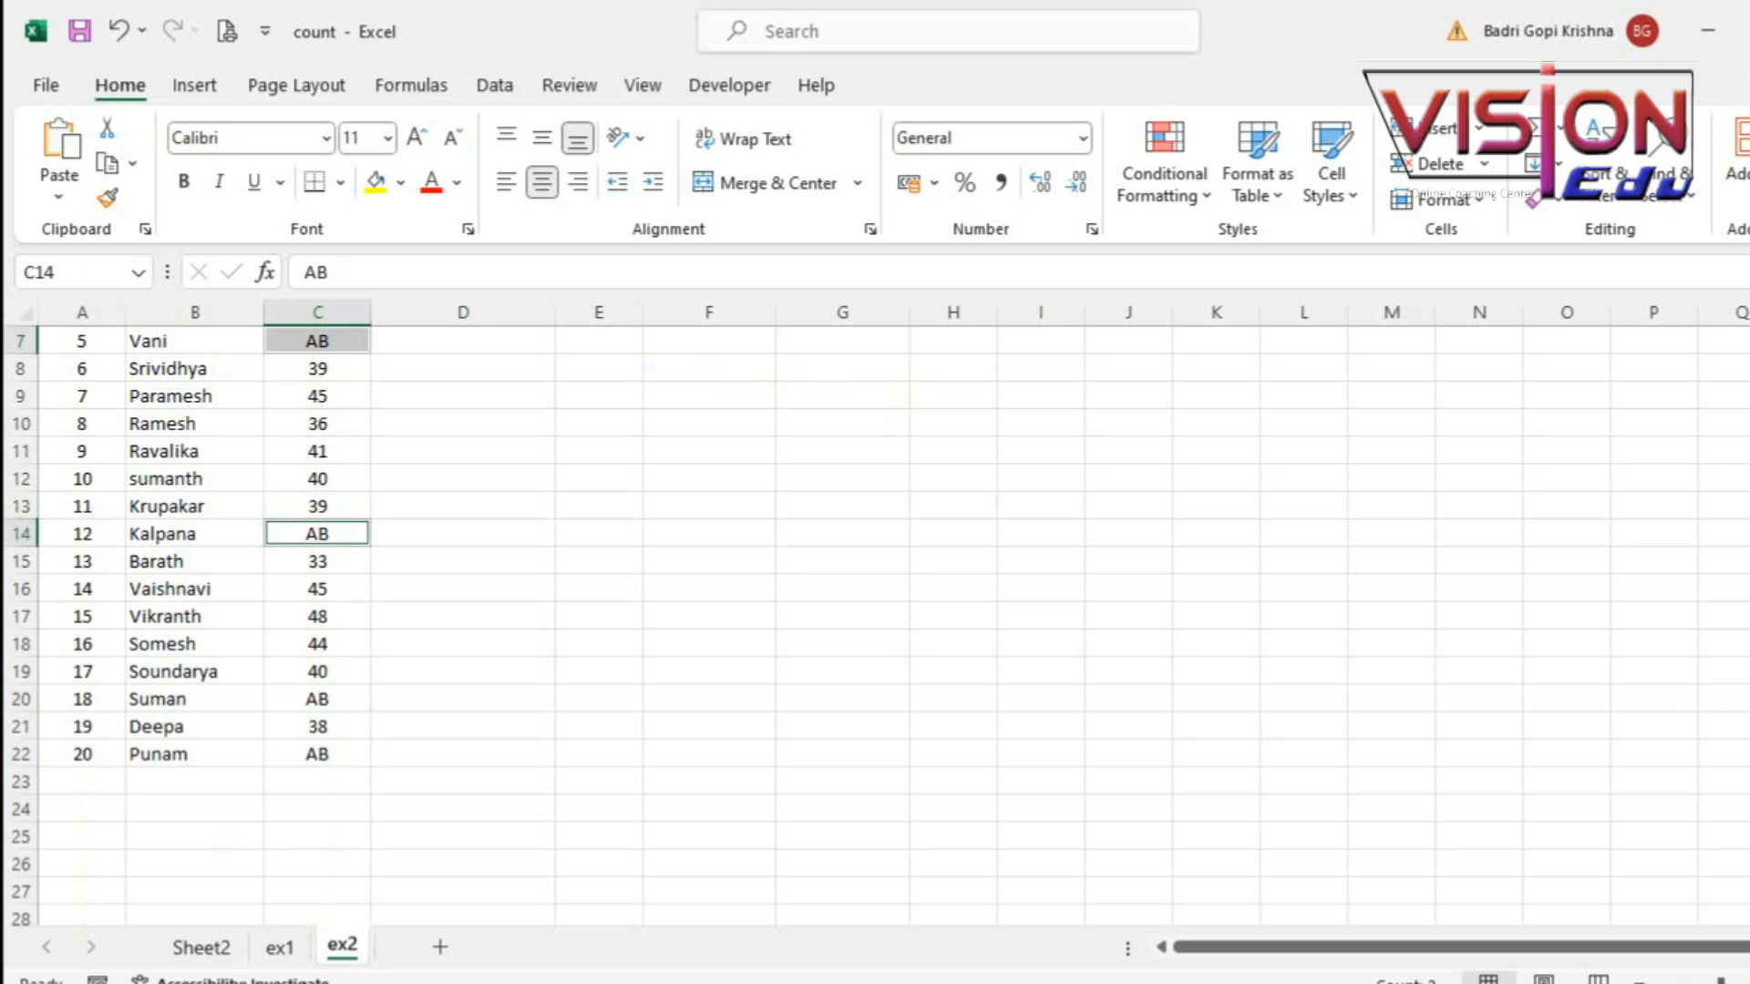
ctrl+click(317, 699)
ctrl+click(317, 754)
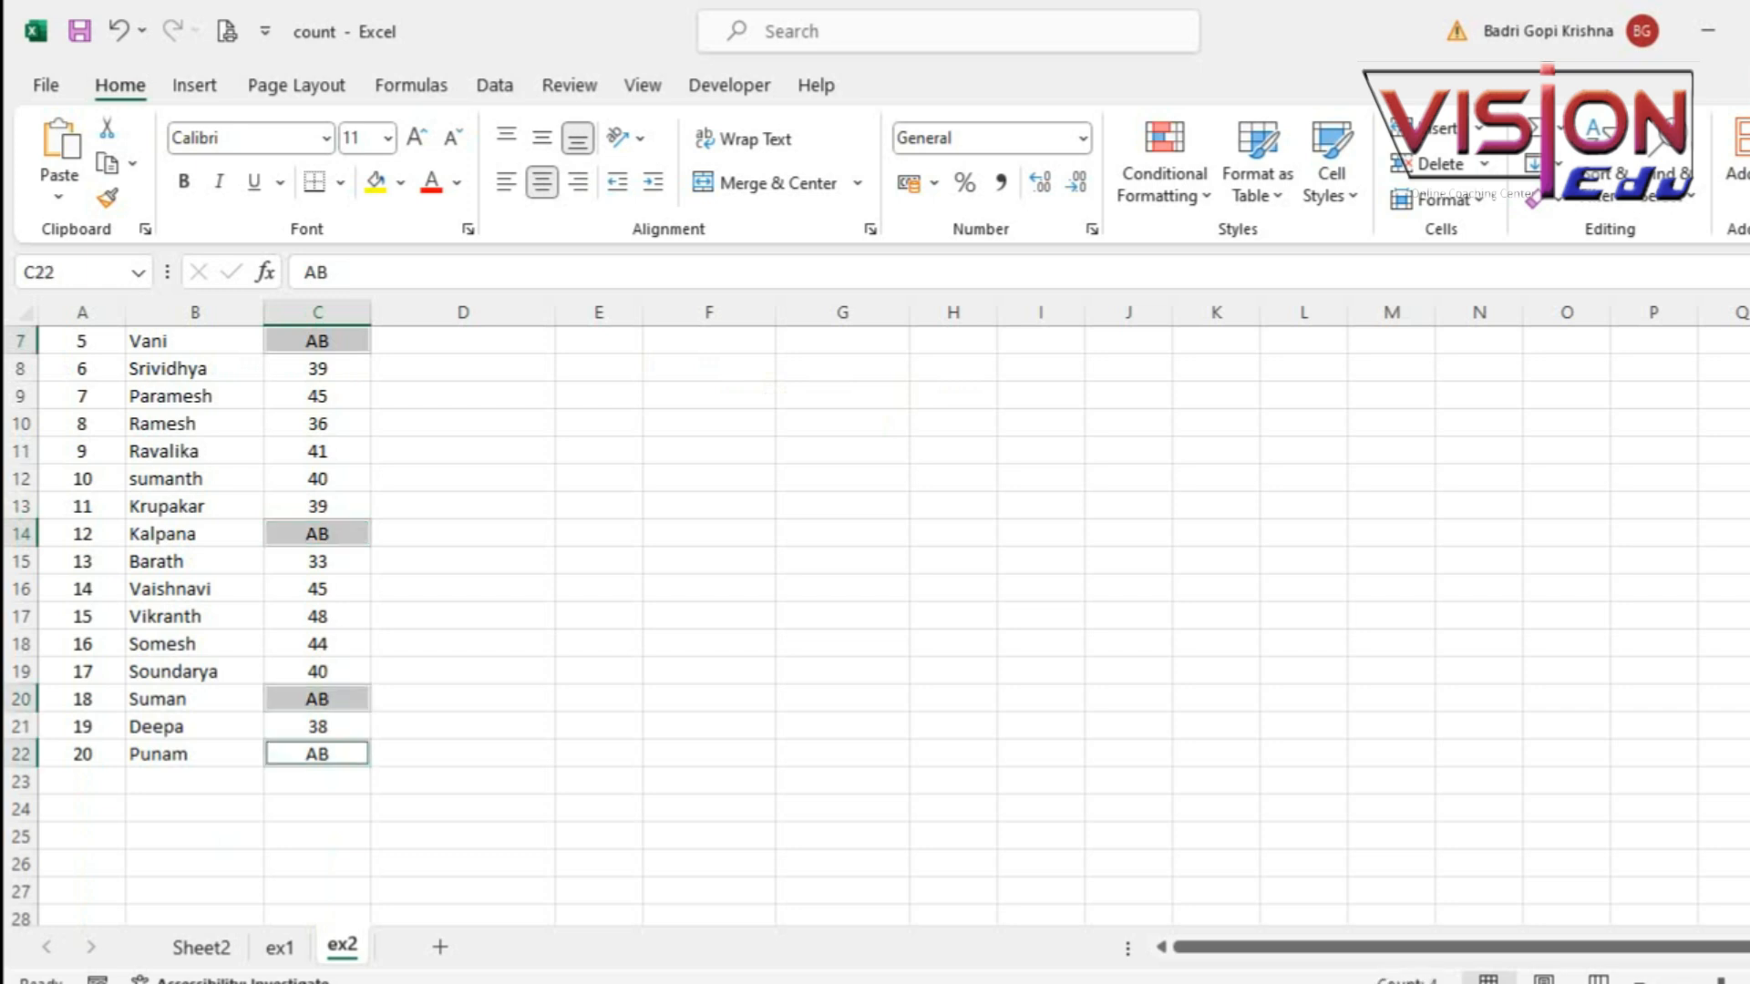
scroll(875, 629, up, 2)
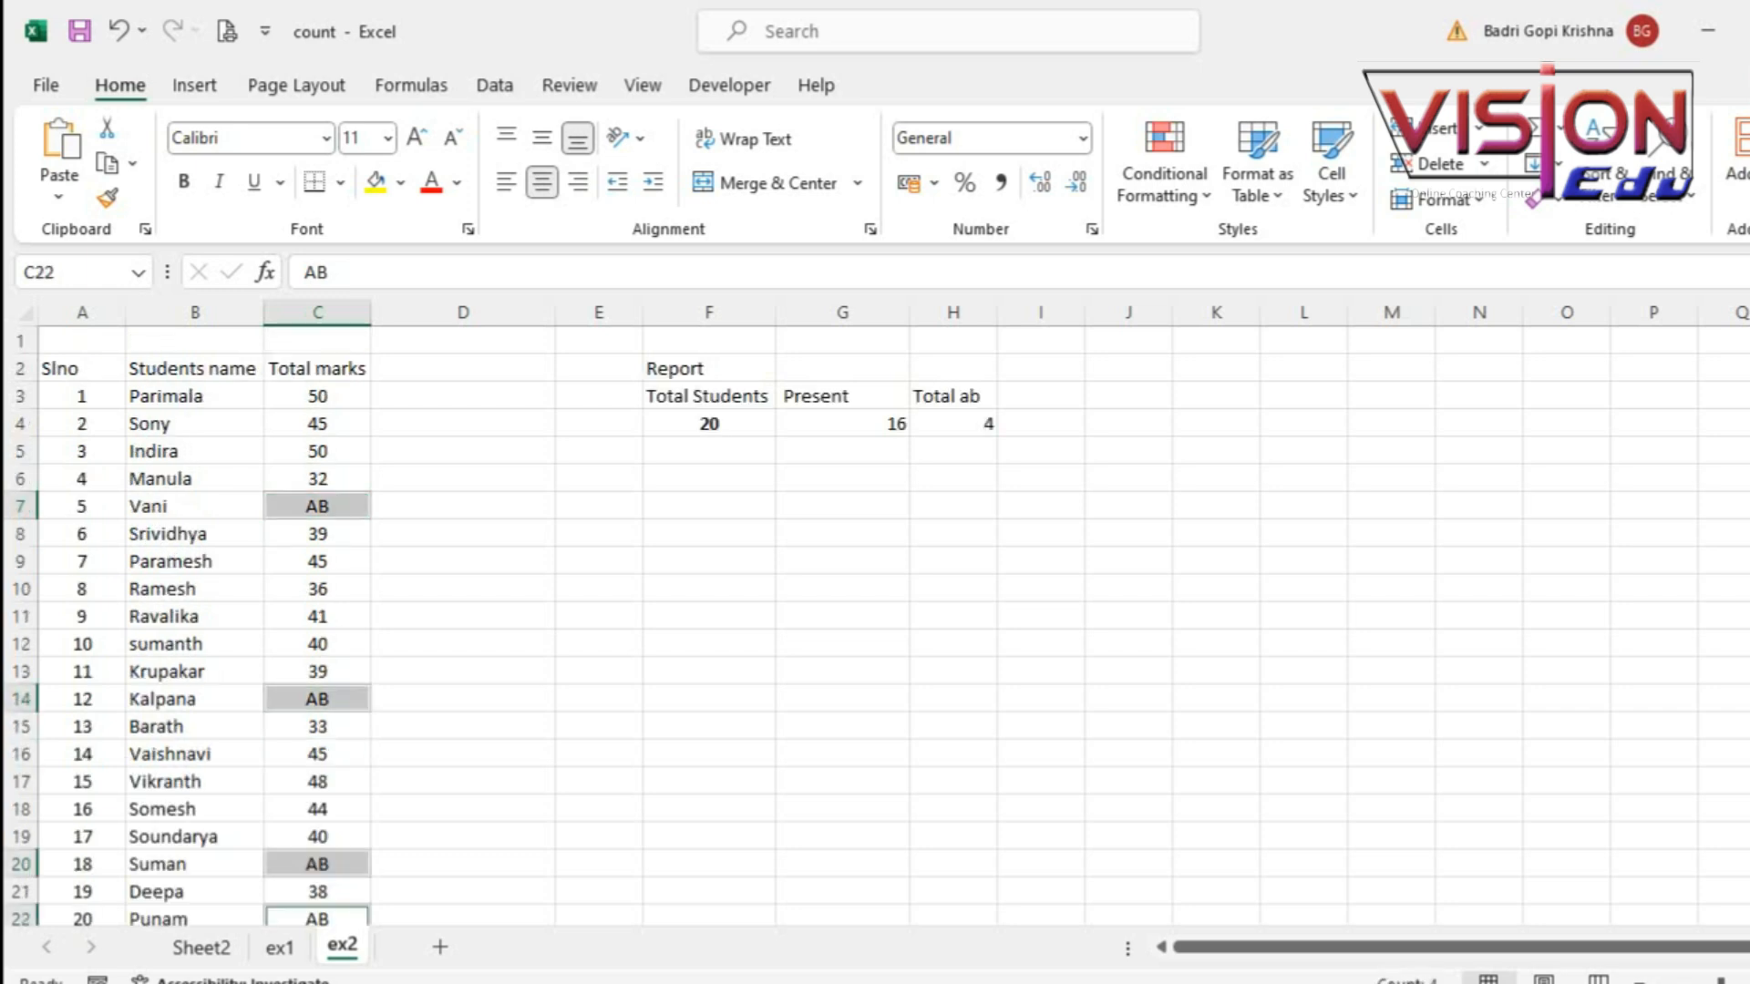
click(1041, 561)
click(842, 424)
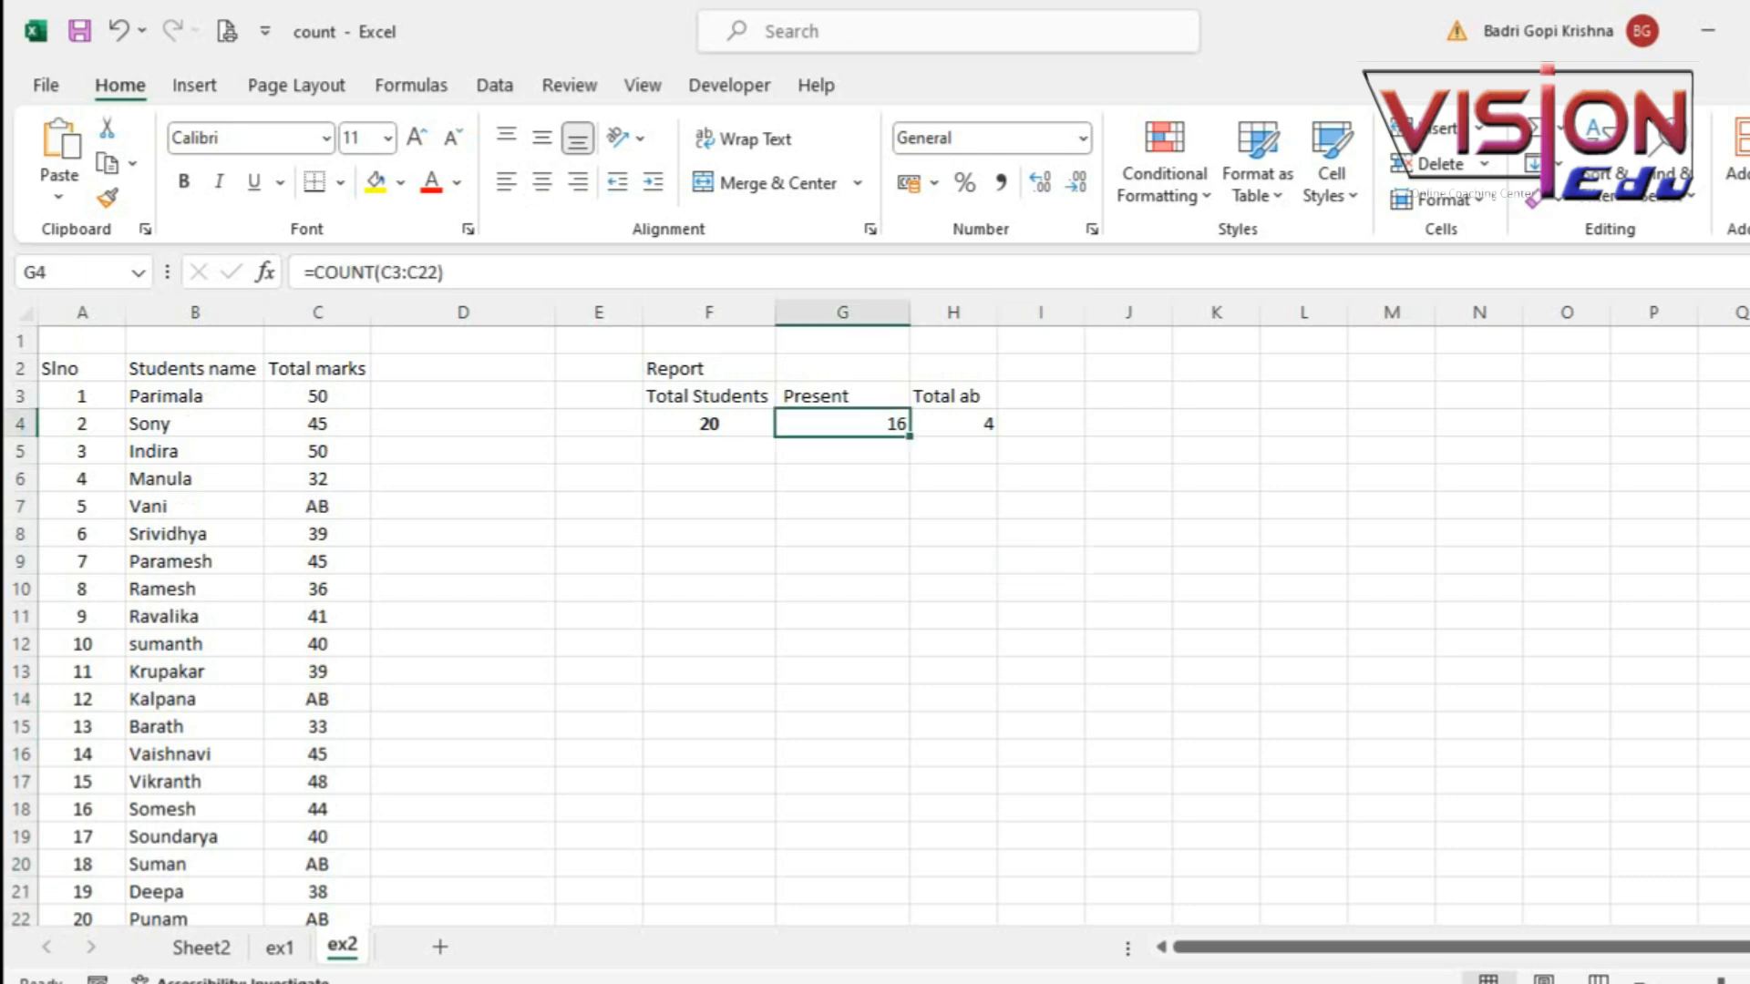
click(954, 534)
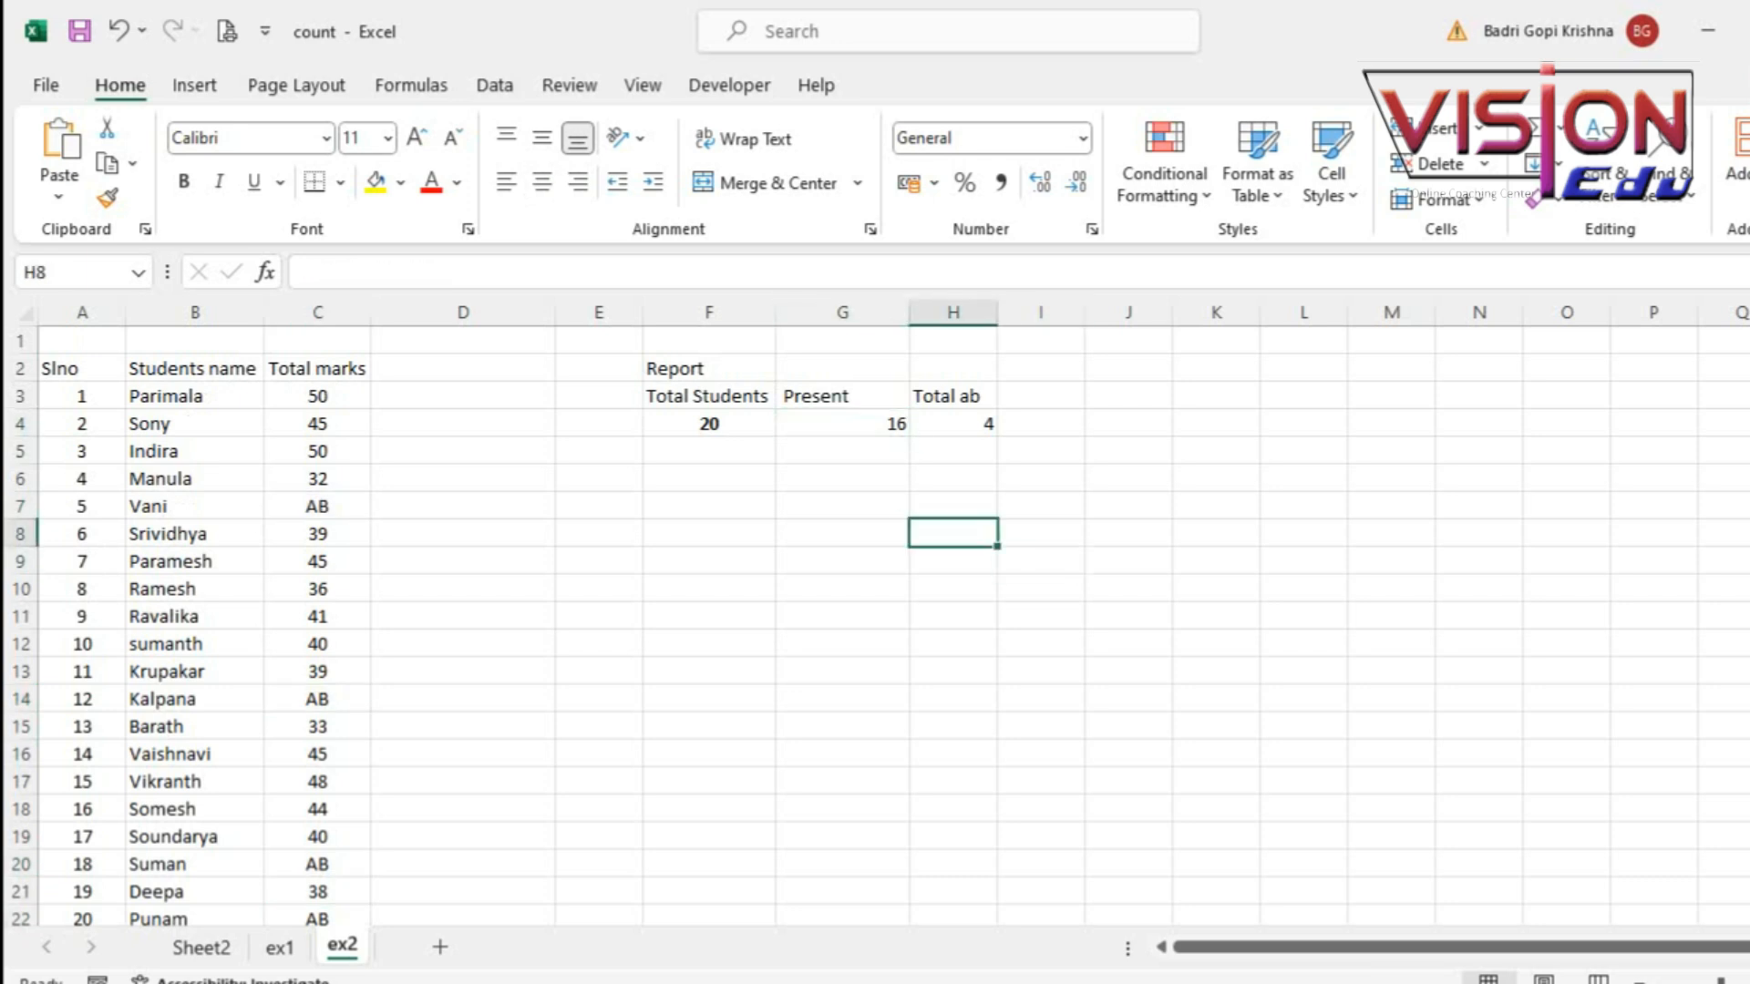
Step: Merge and center the Report heading across F2:H2, and review the report formulas in F4:H4
drag(710, 368, 953, 368)
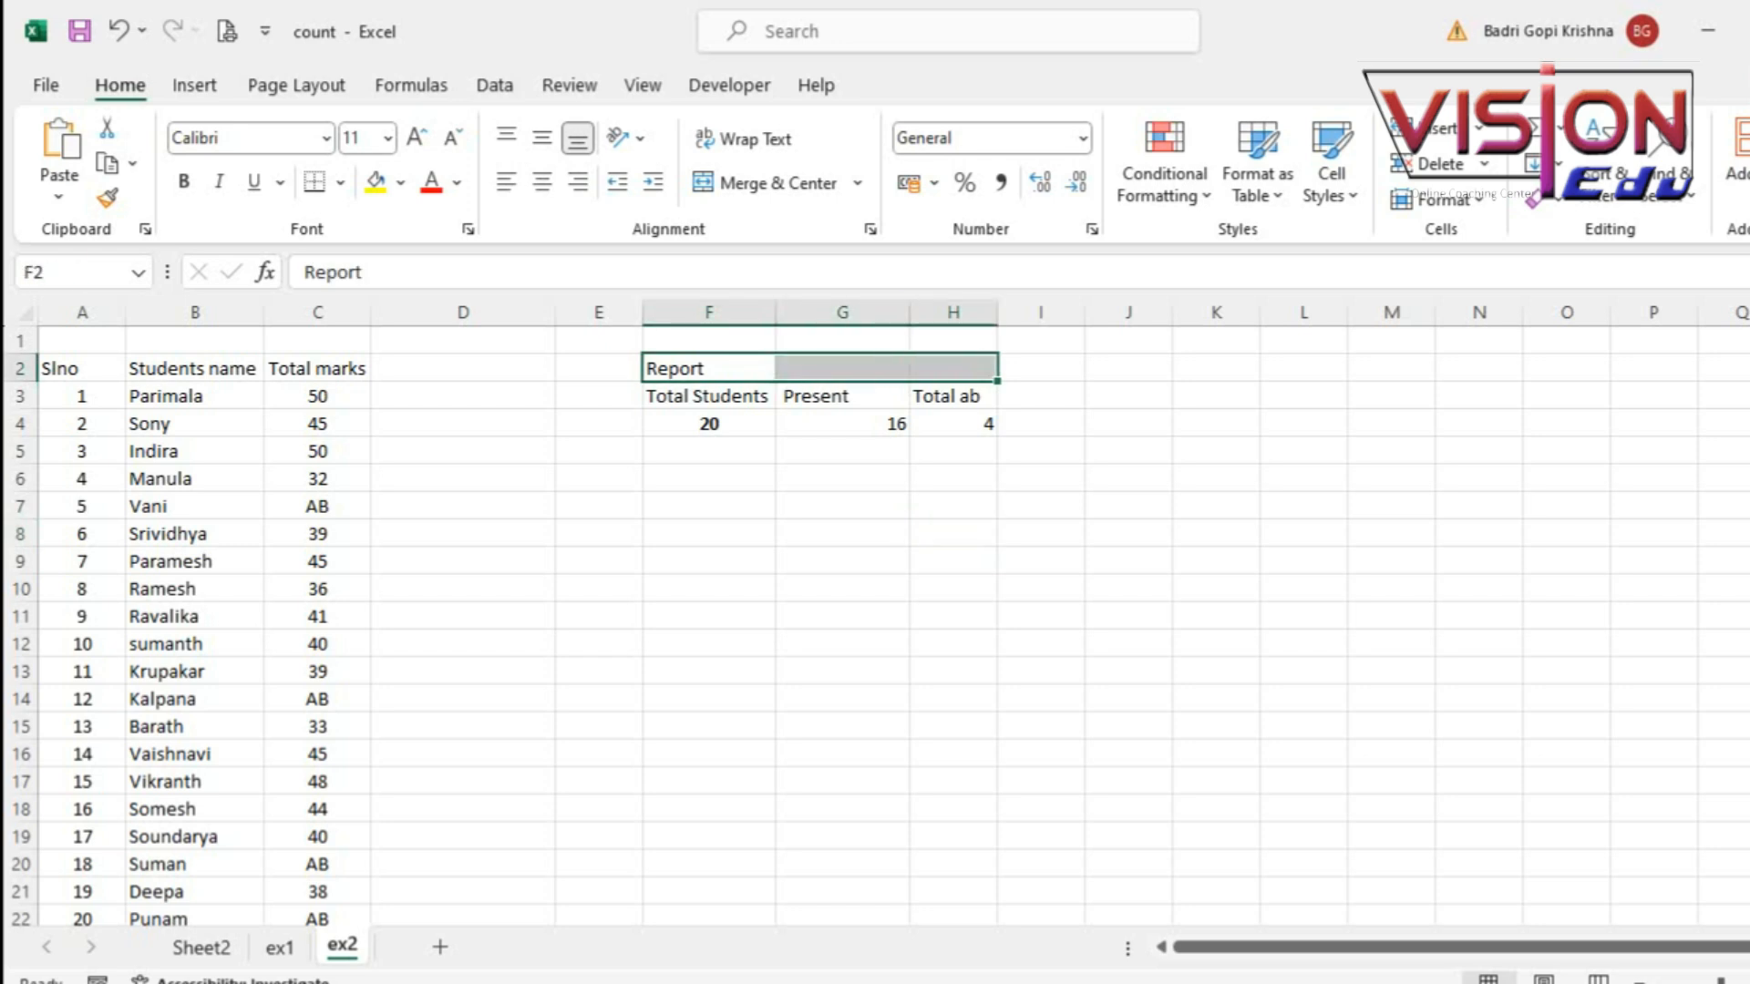
click(777, 183)
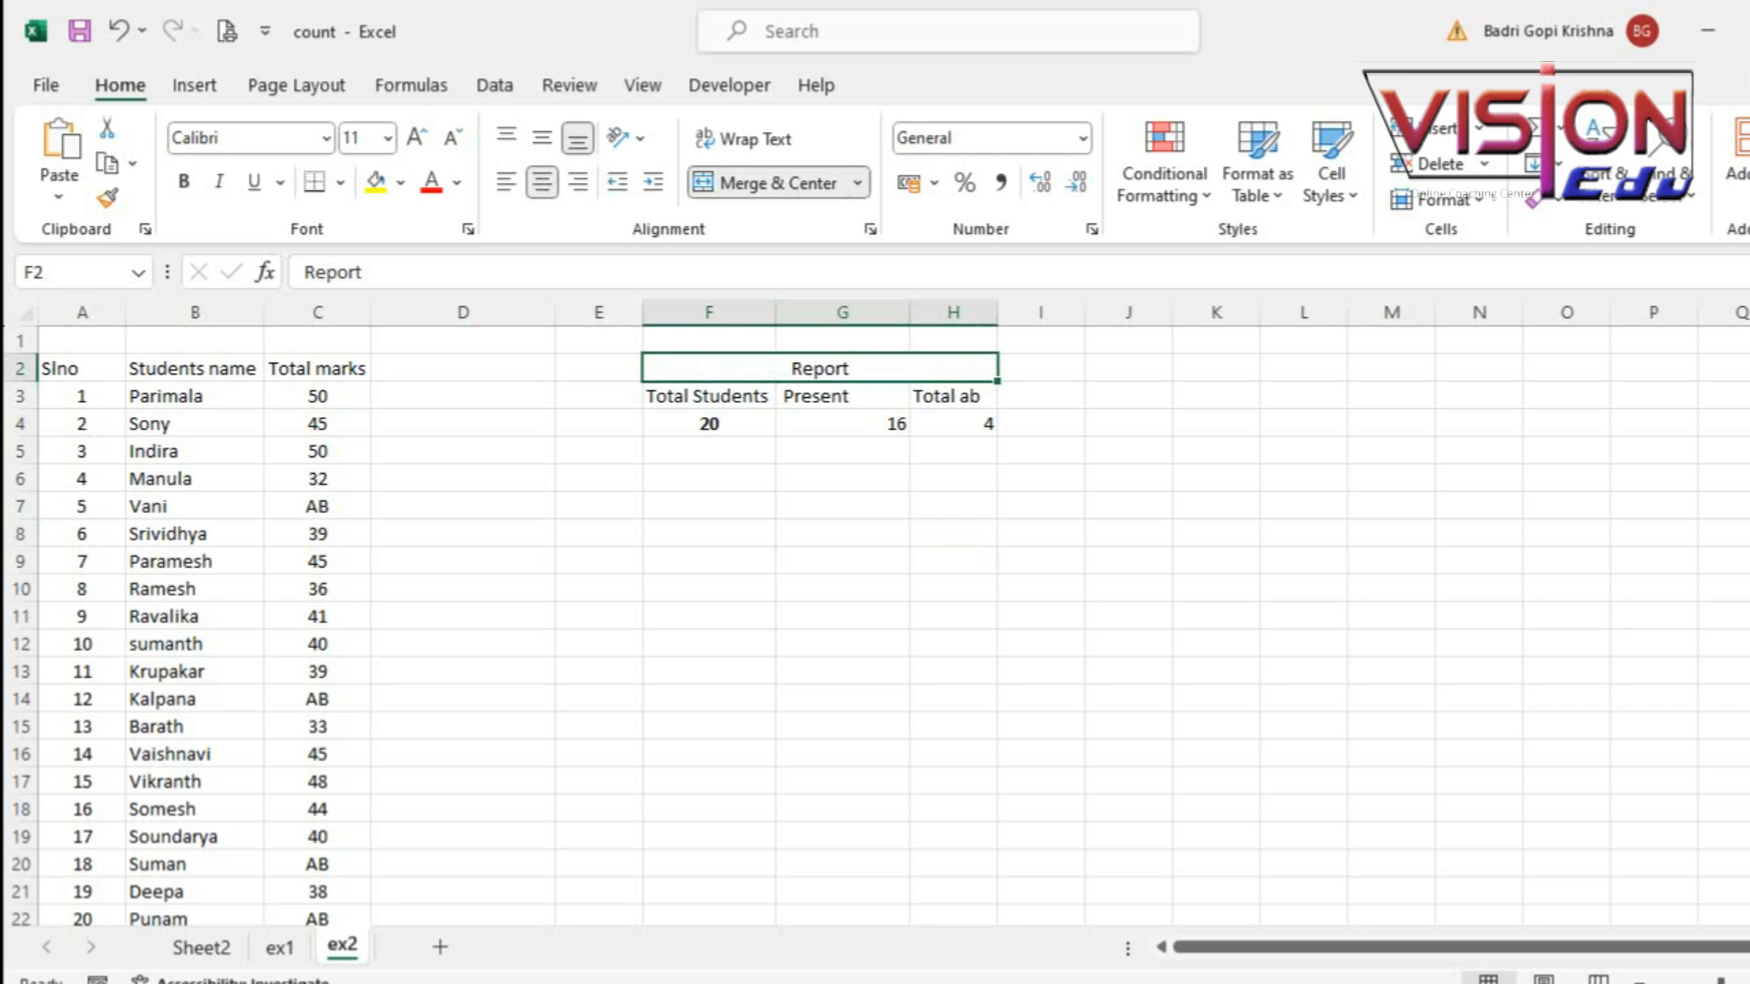
click(709, 424)
click(842, 424)
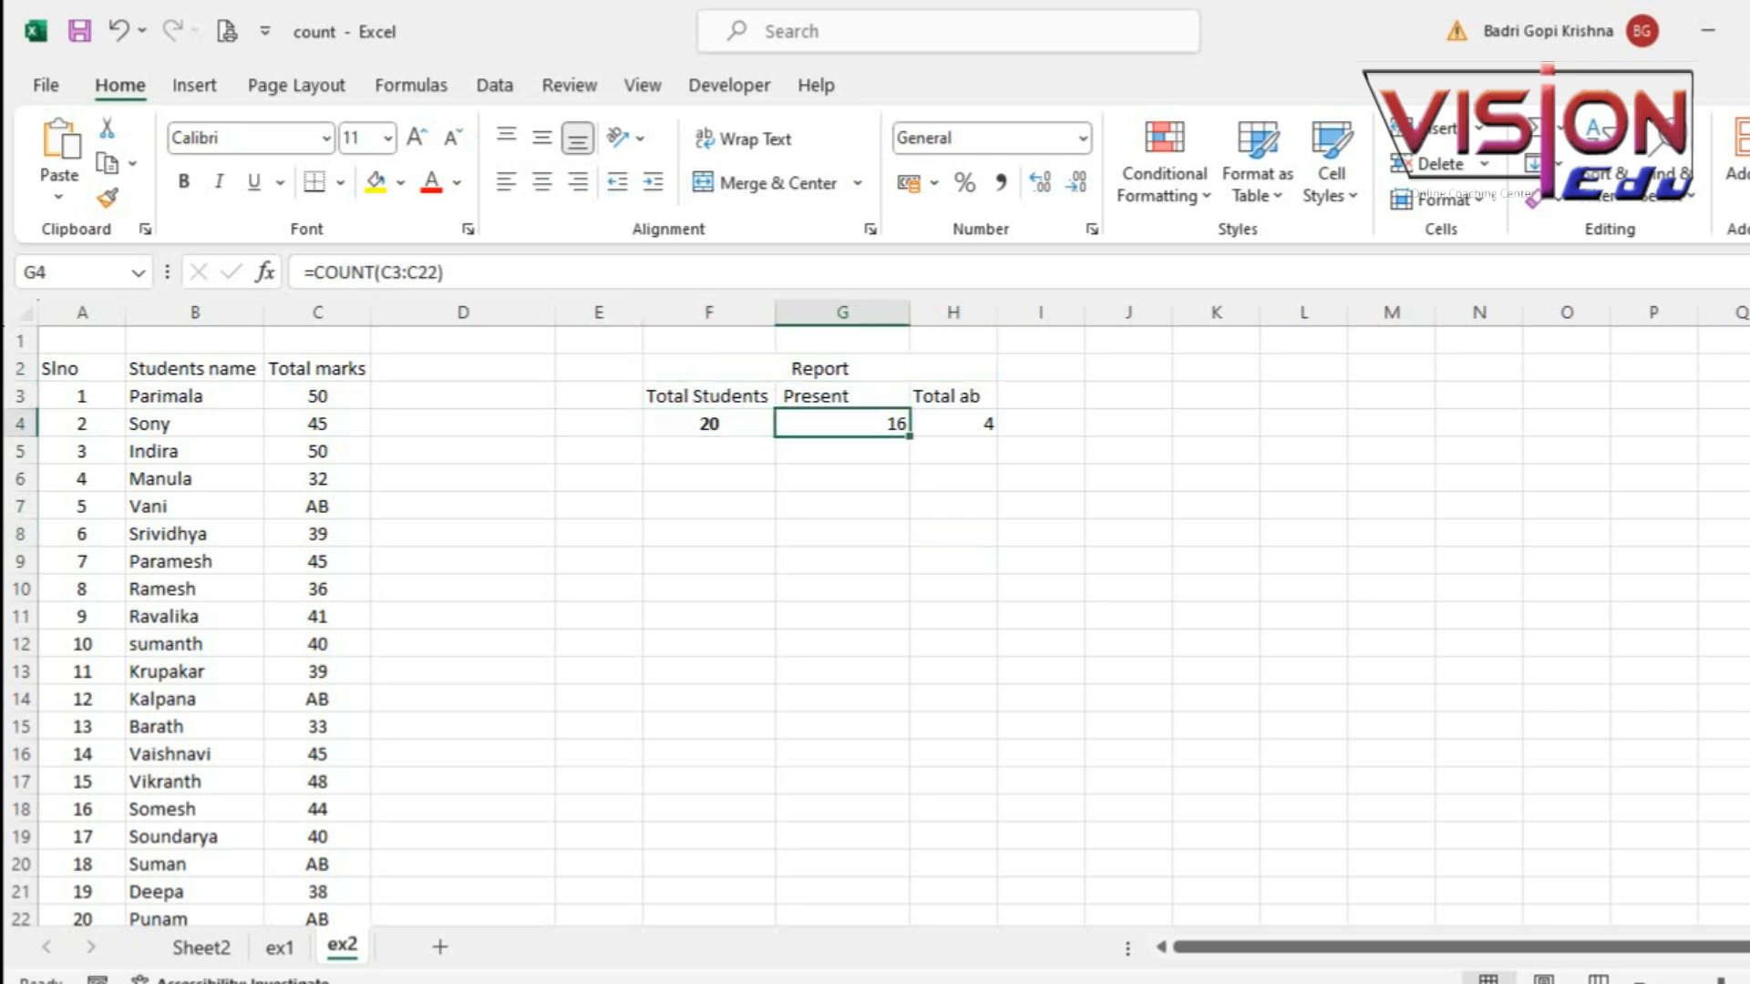
click(953, 424)
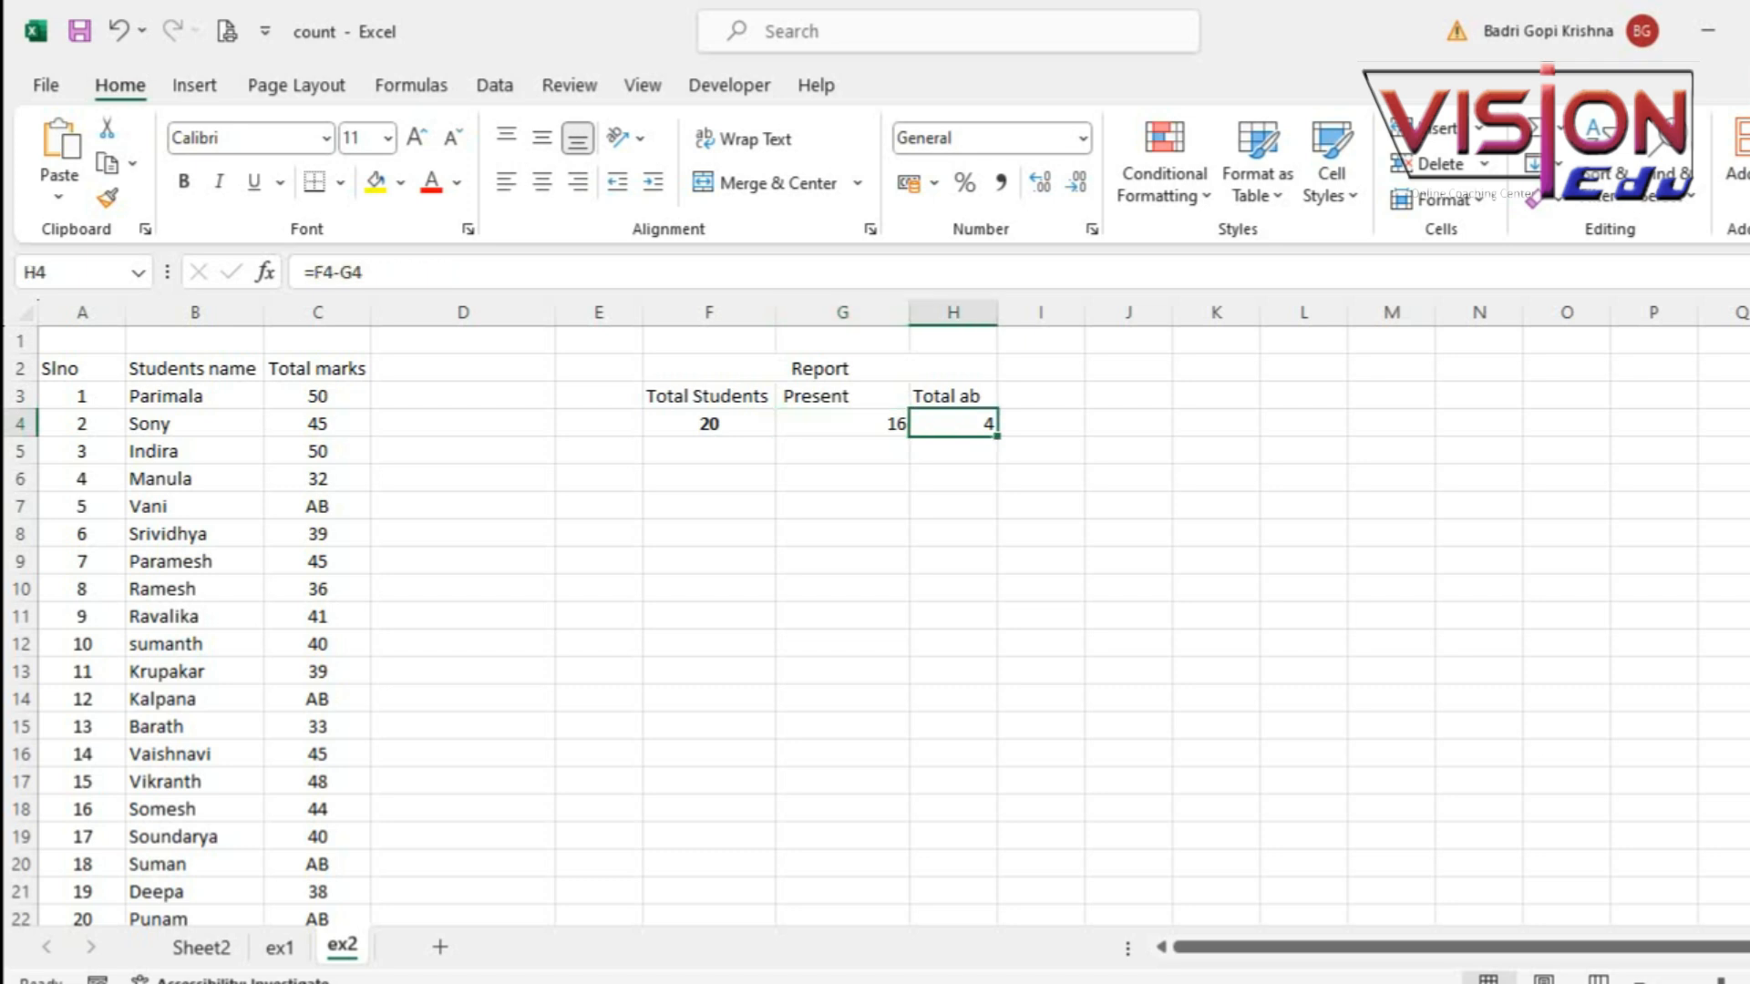
click(954, 534)
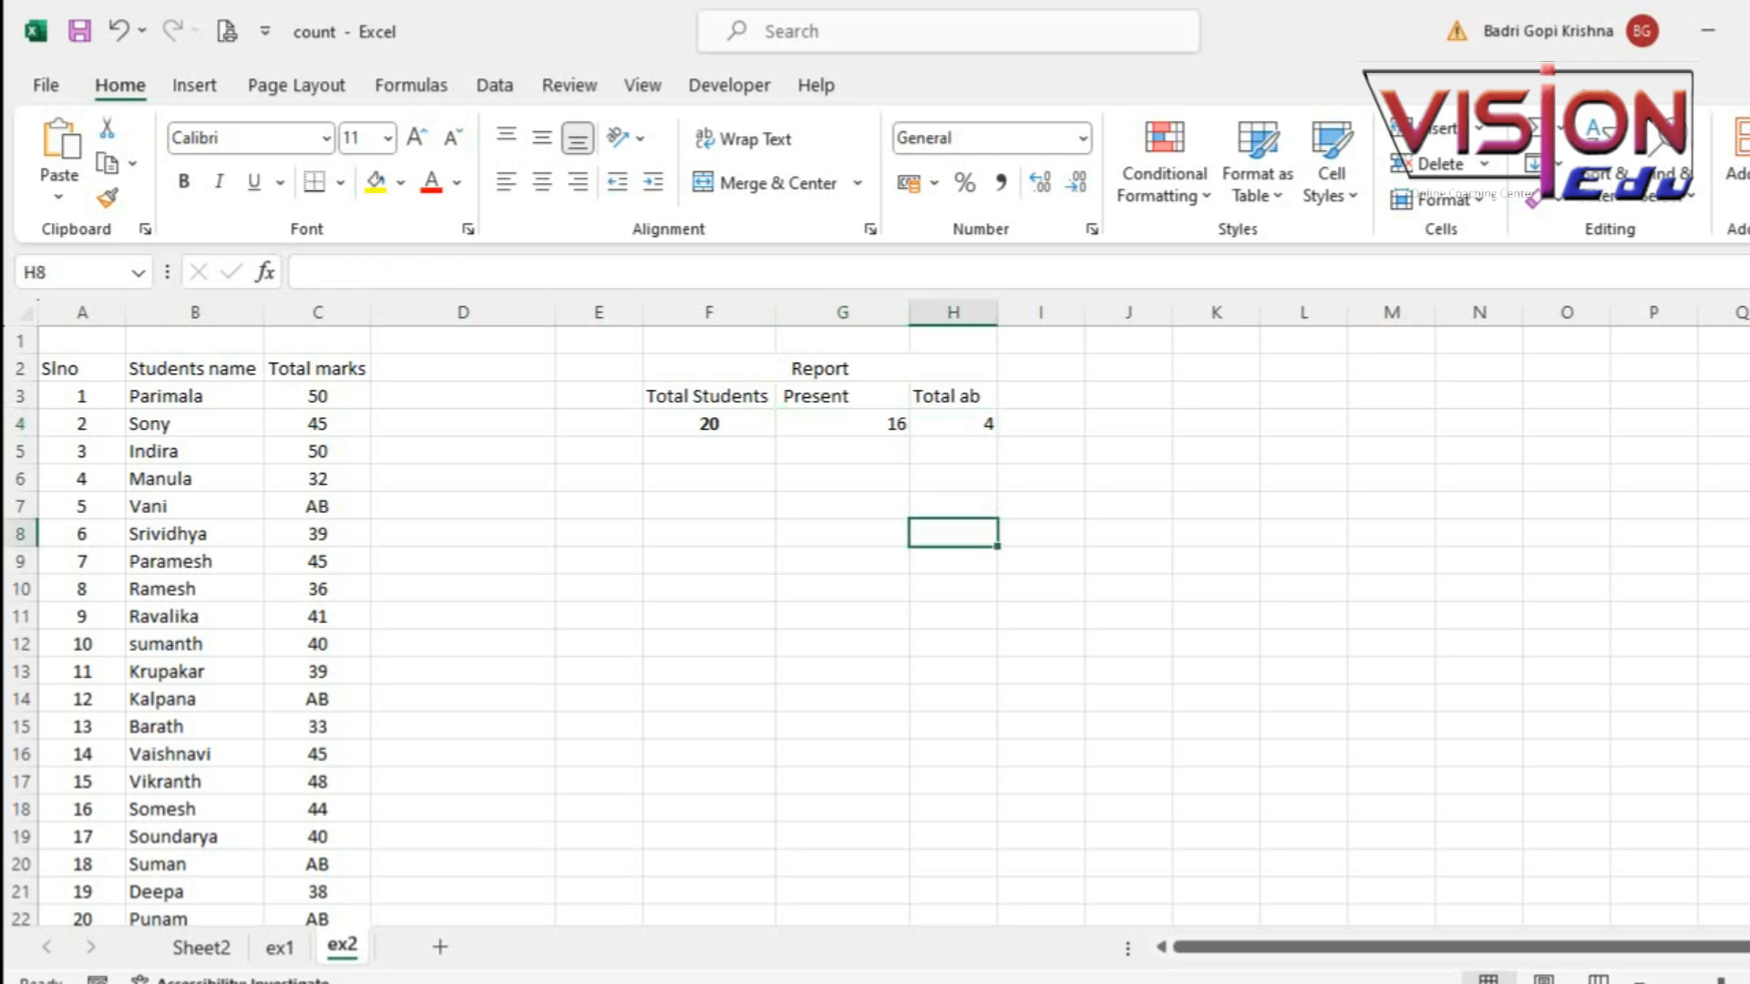
Step: Calculate the percentage of present students in G5 by dividing G4 by F4
click(843, 562)
click(842, 451)
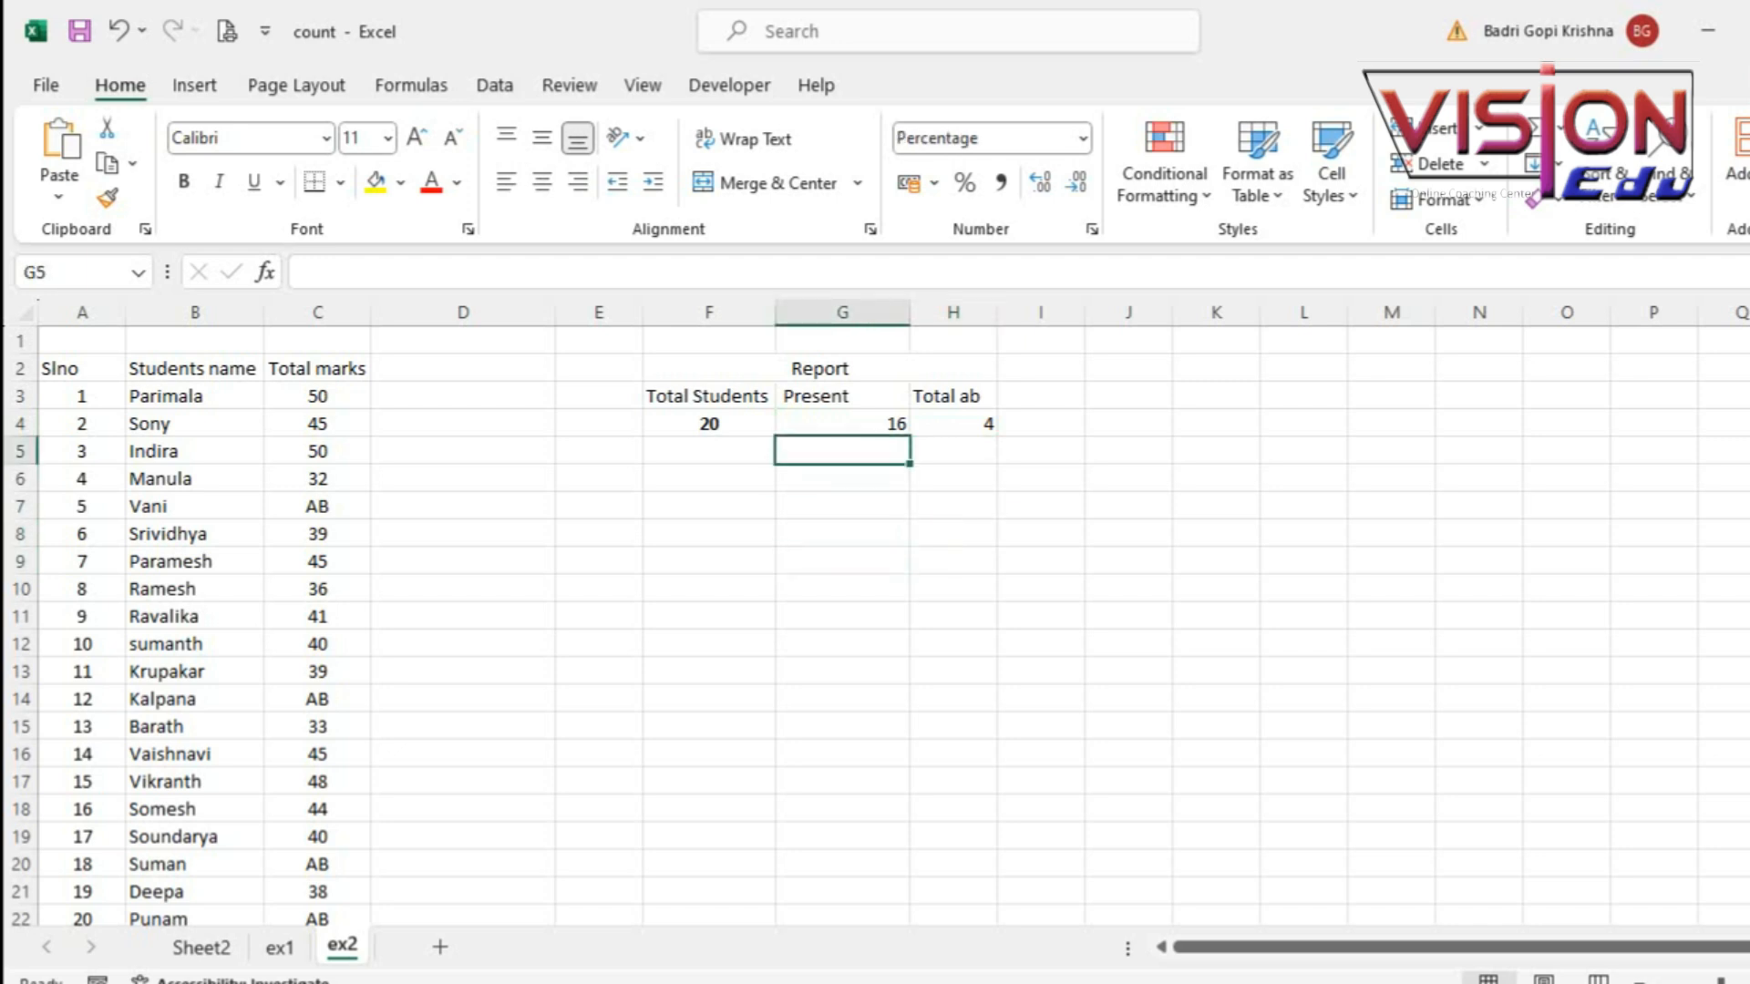
text(=)
key(Up)
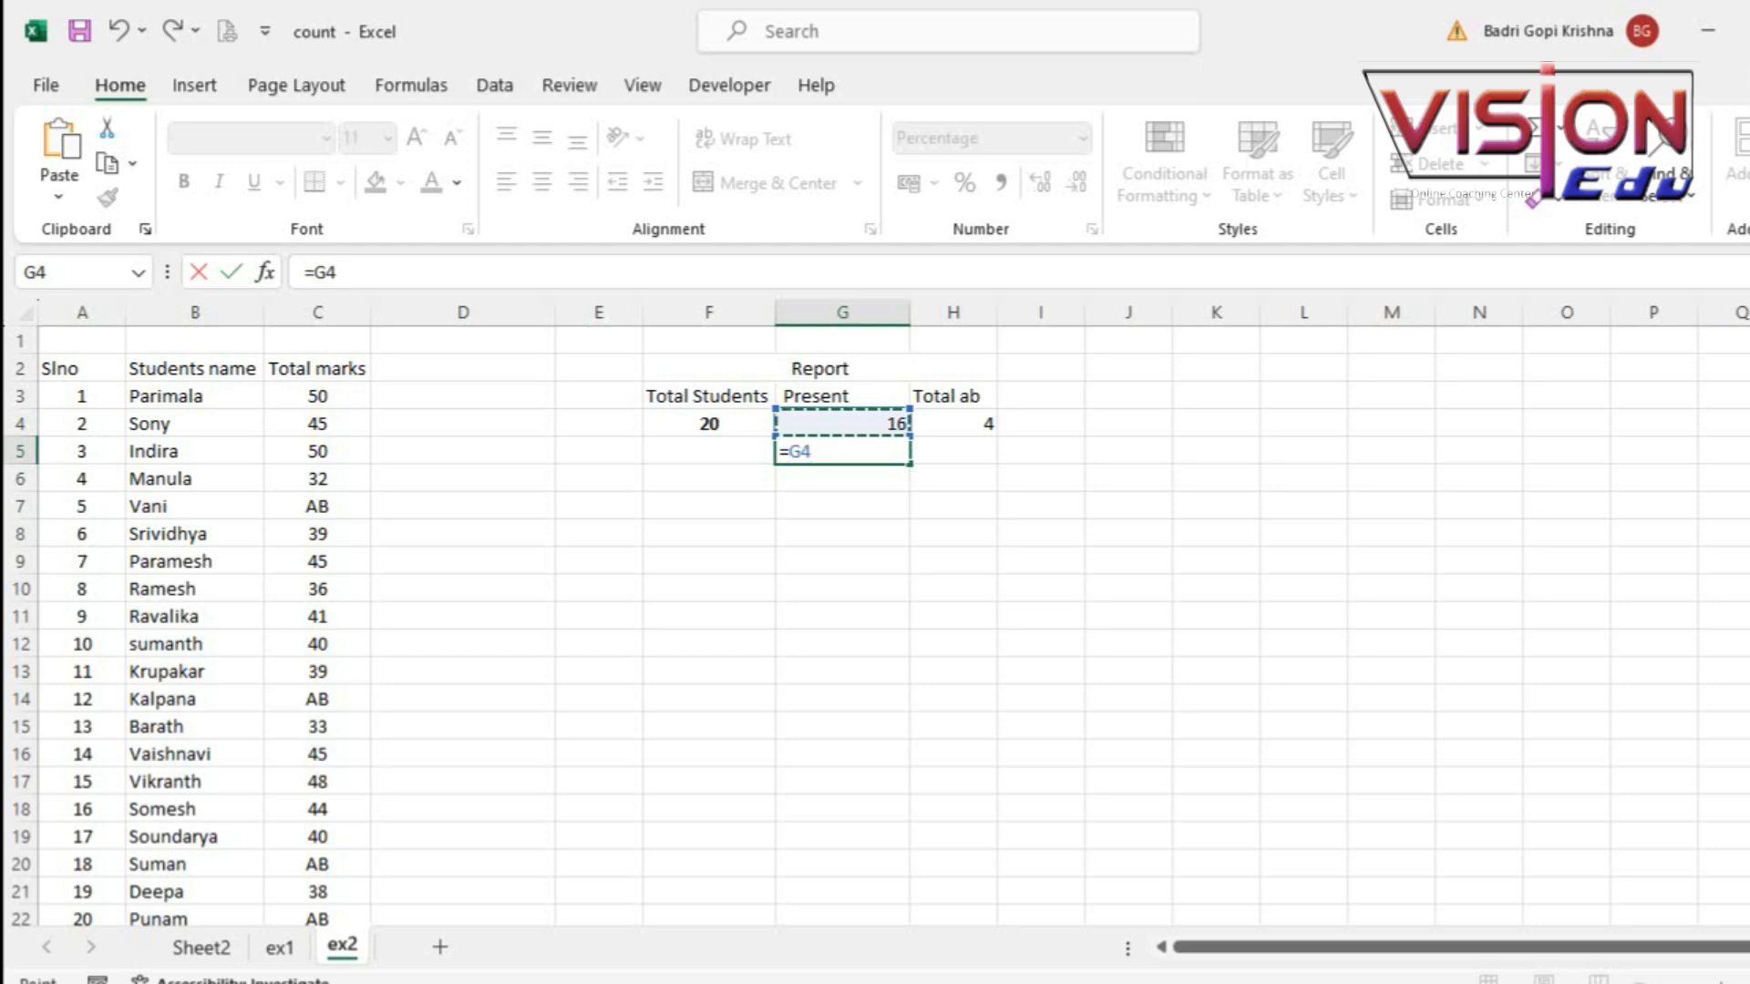
text(/)
key(Left)
key(Up)
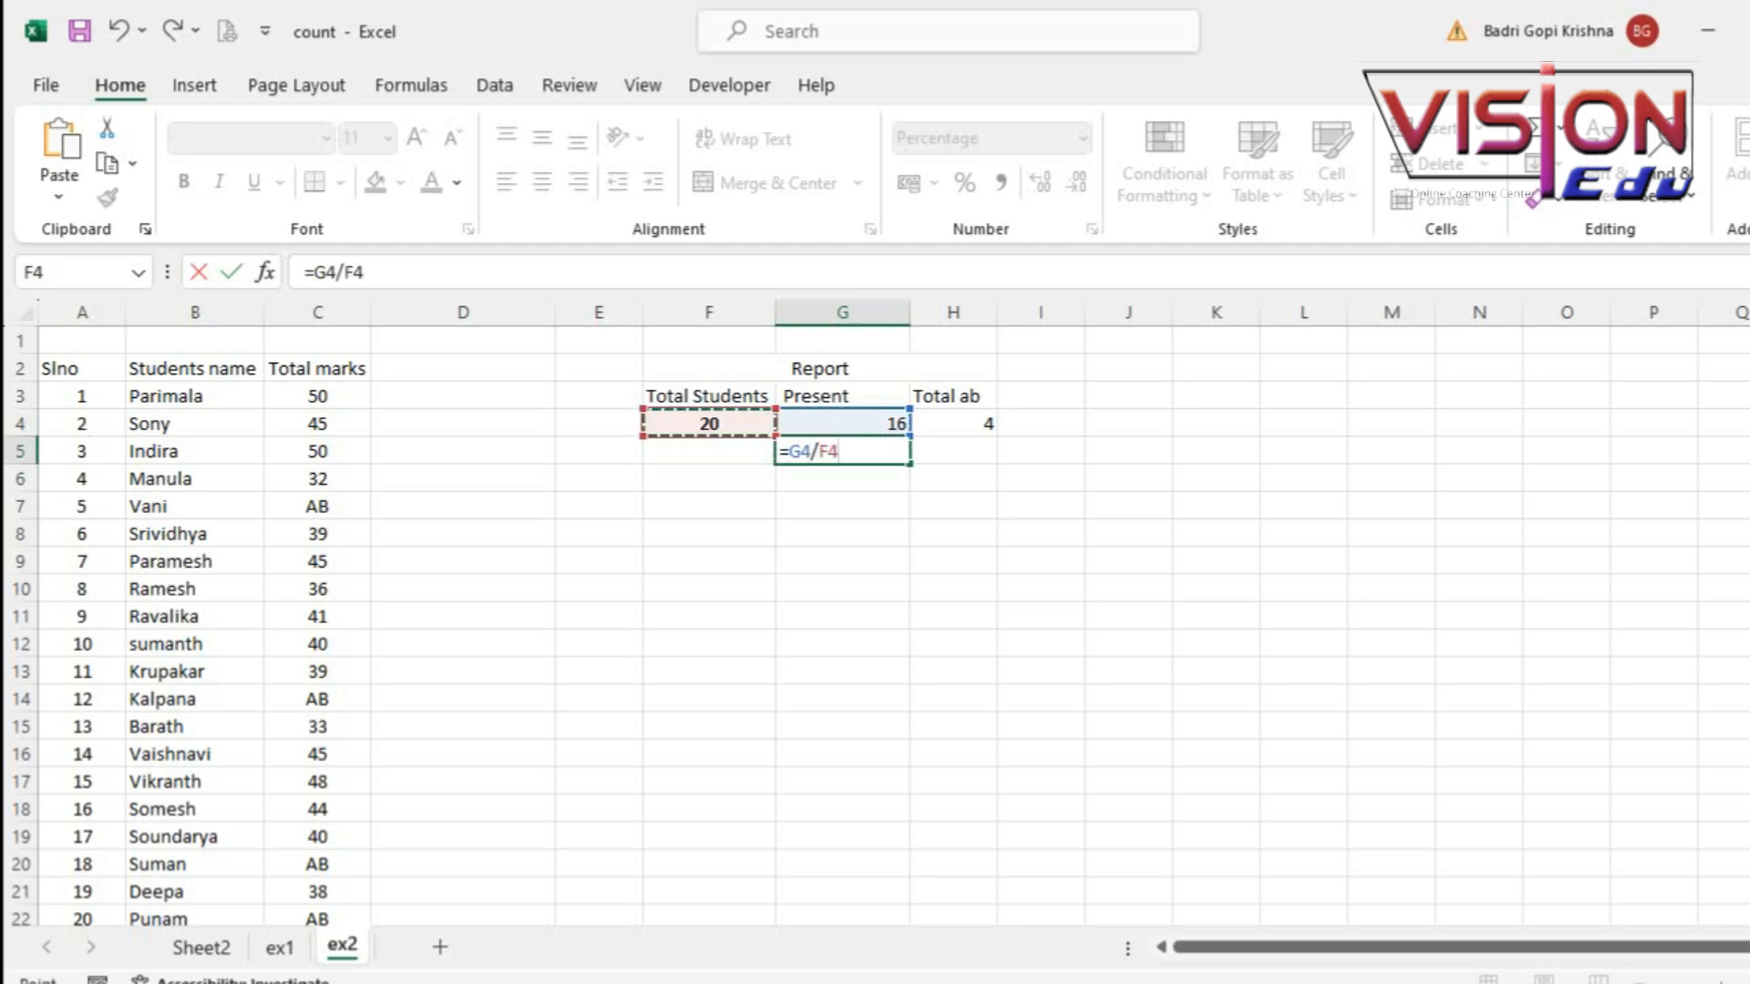
key(Return)
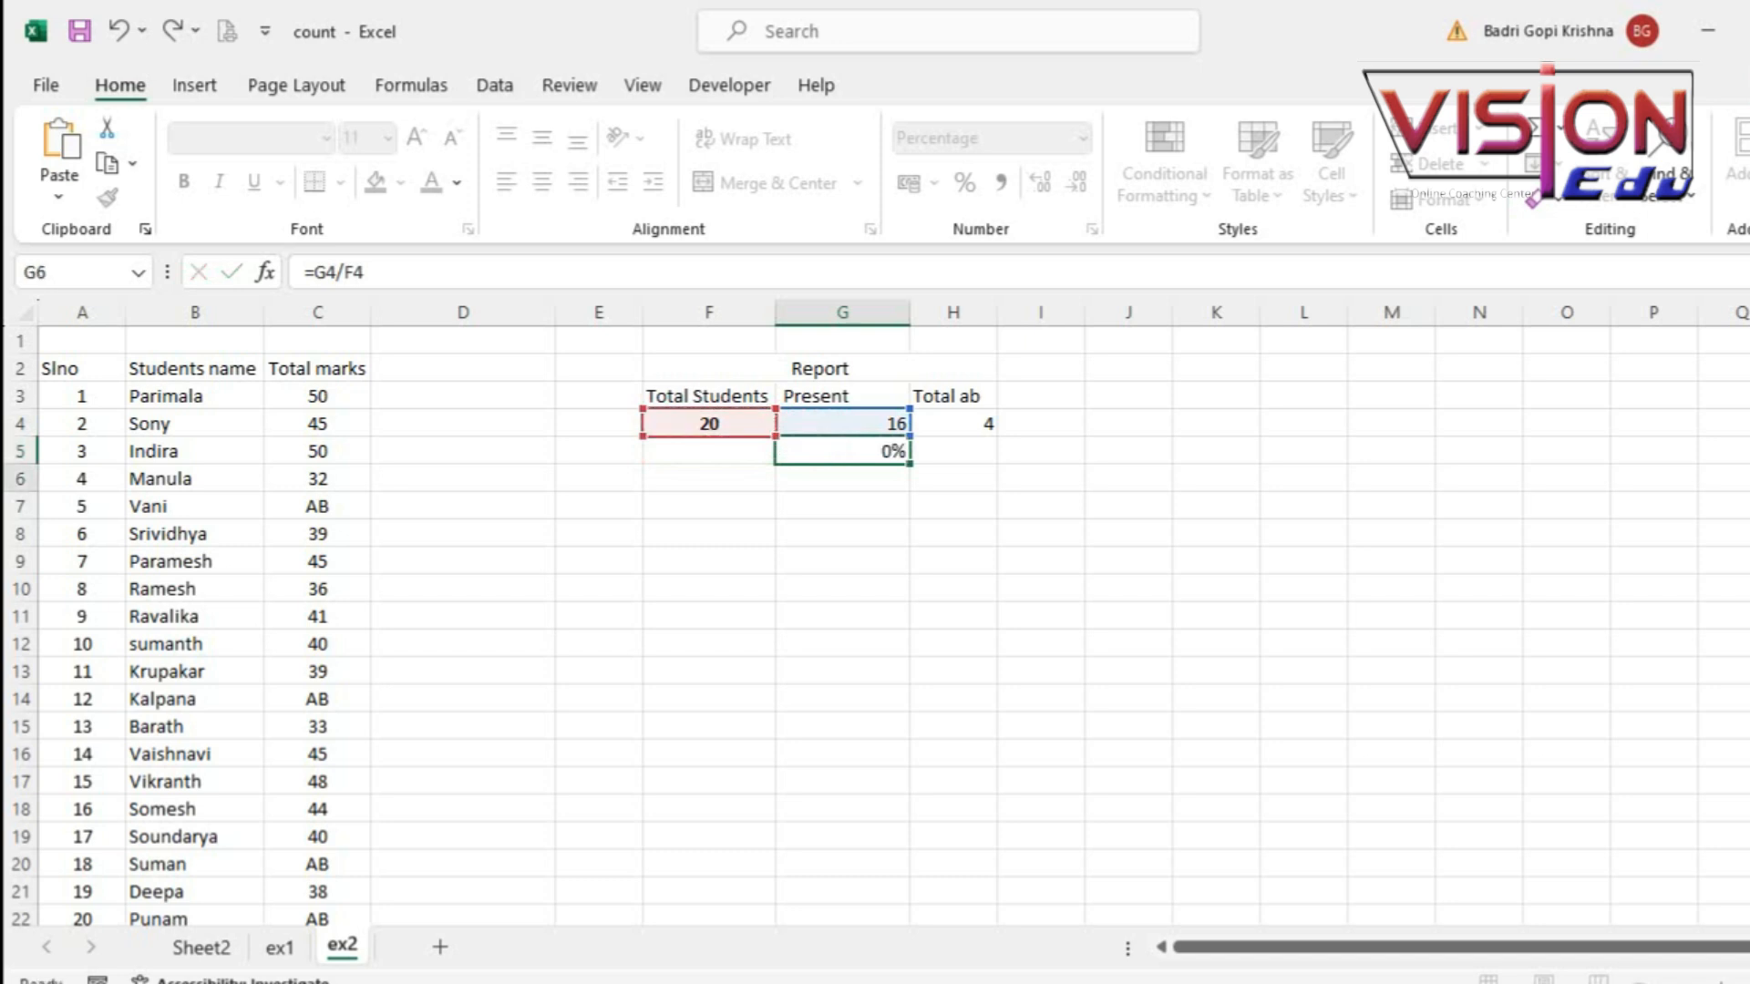
key(Up)
key(Right)
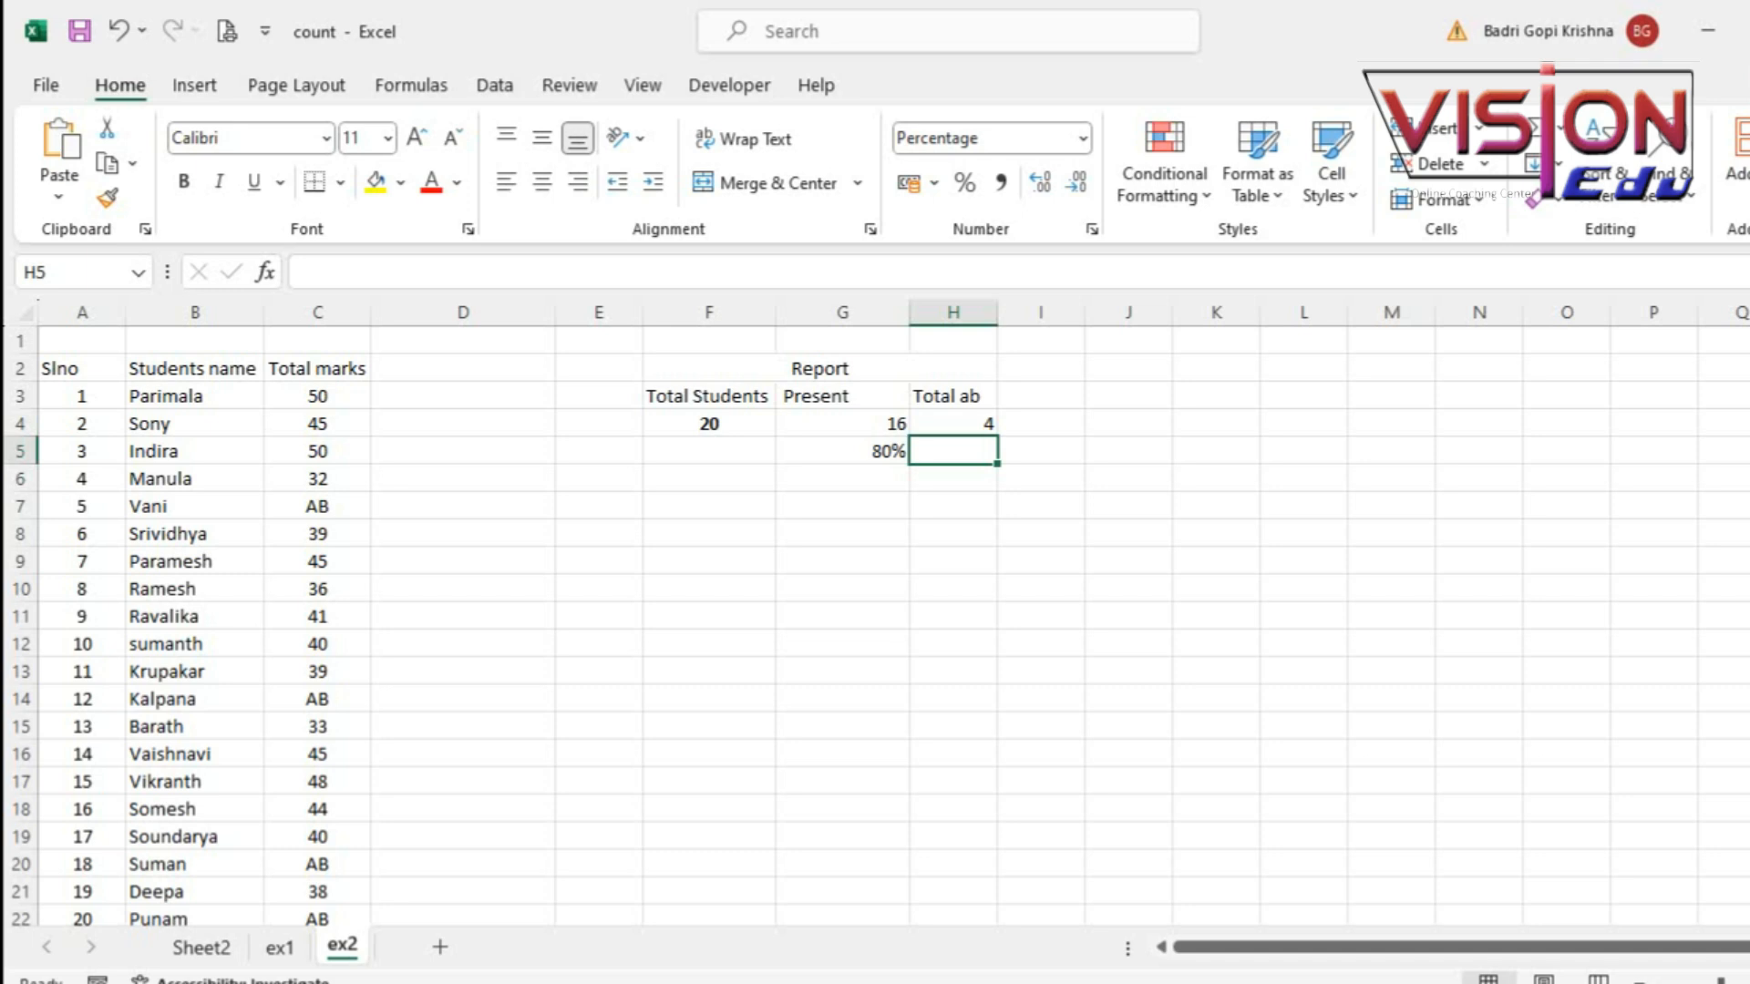
key(Left)
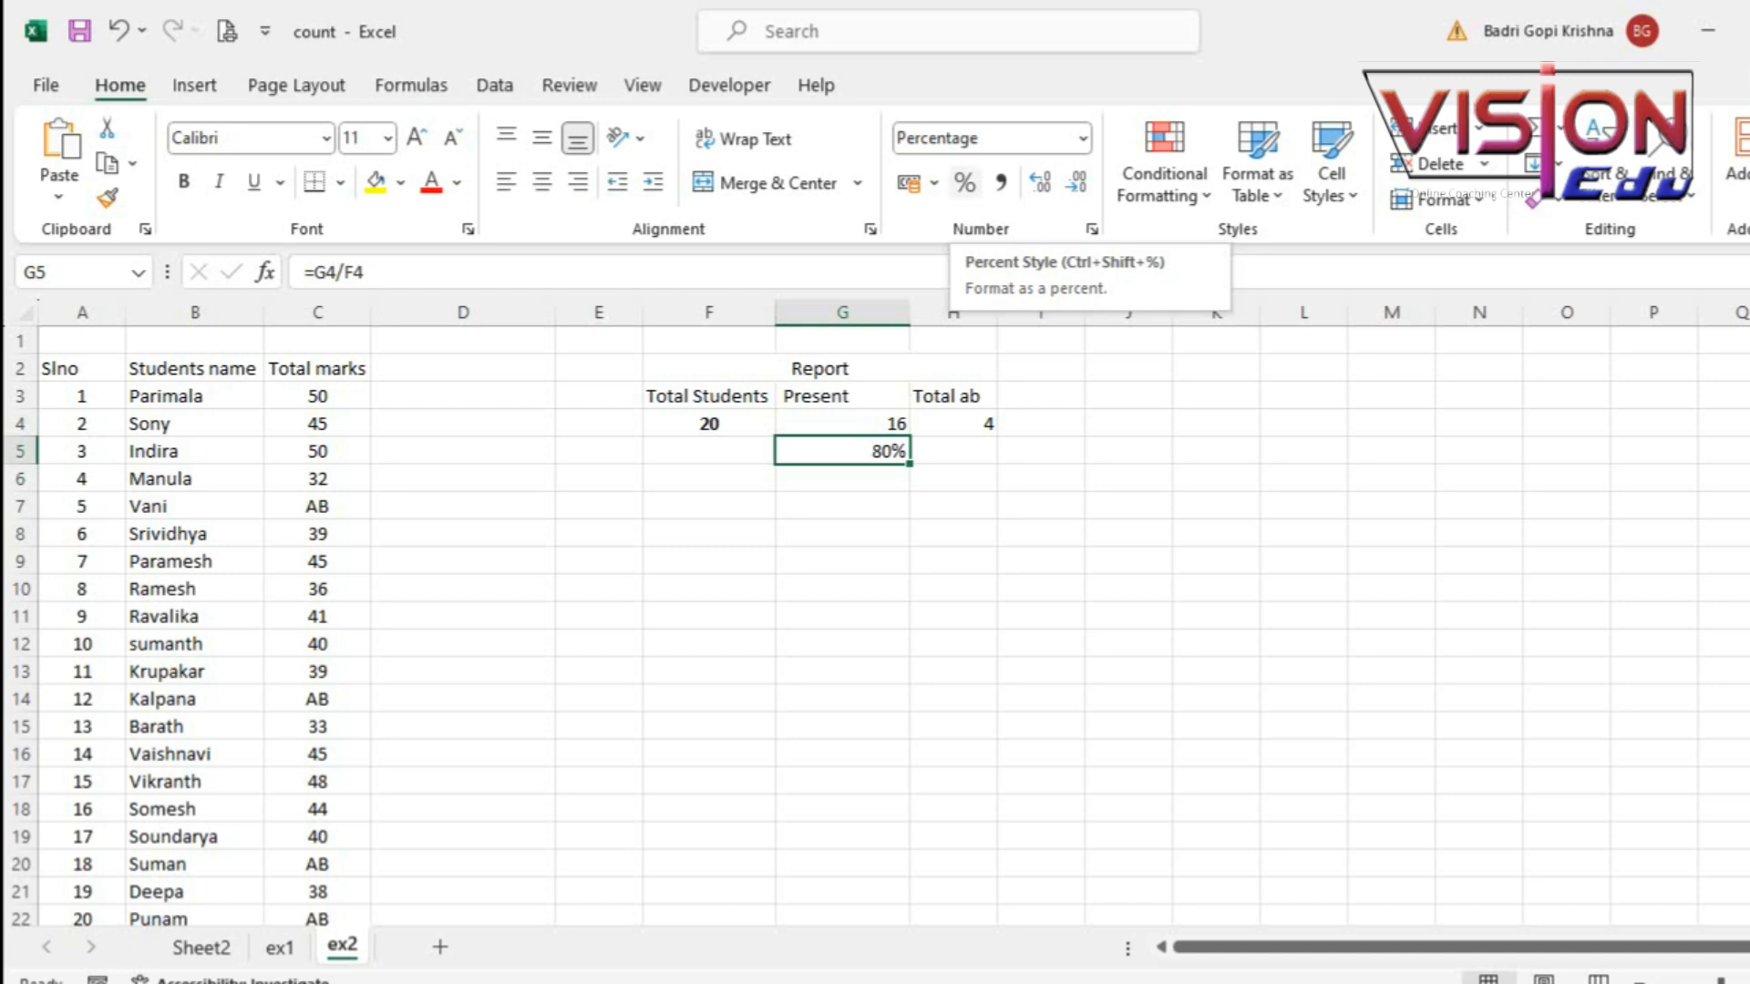
Step: Calculate the percentage of absent students in H5 by dividing H4 by F4
click(953, 451)
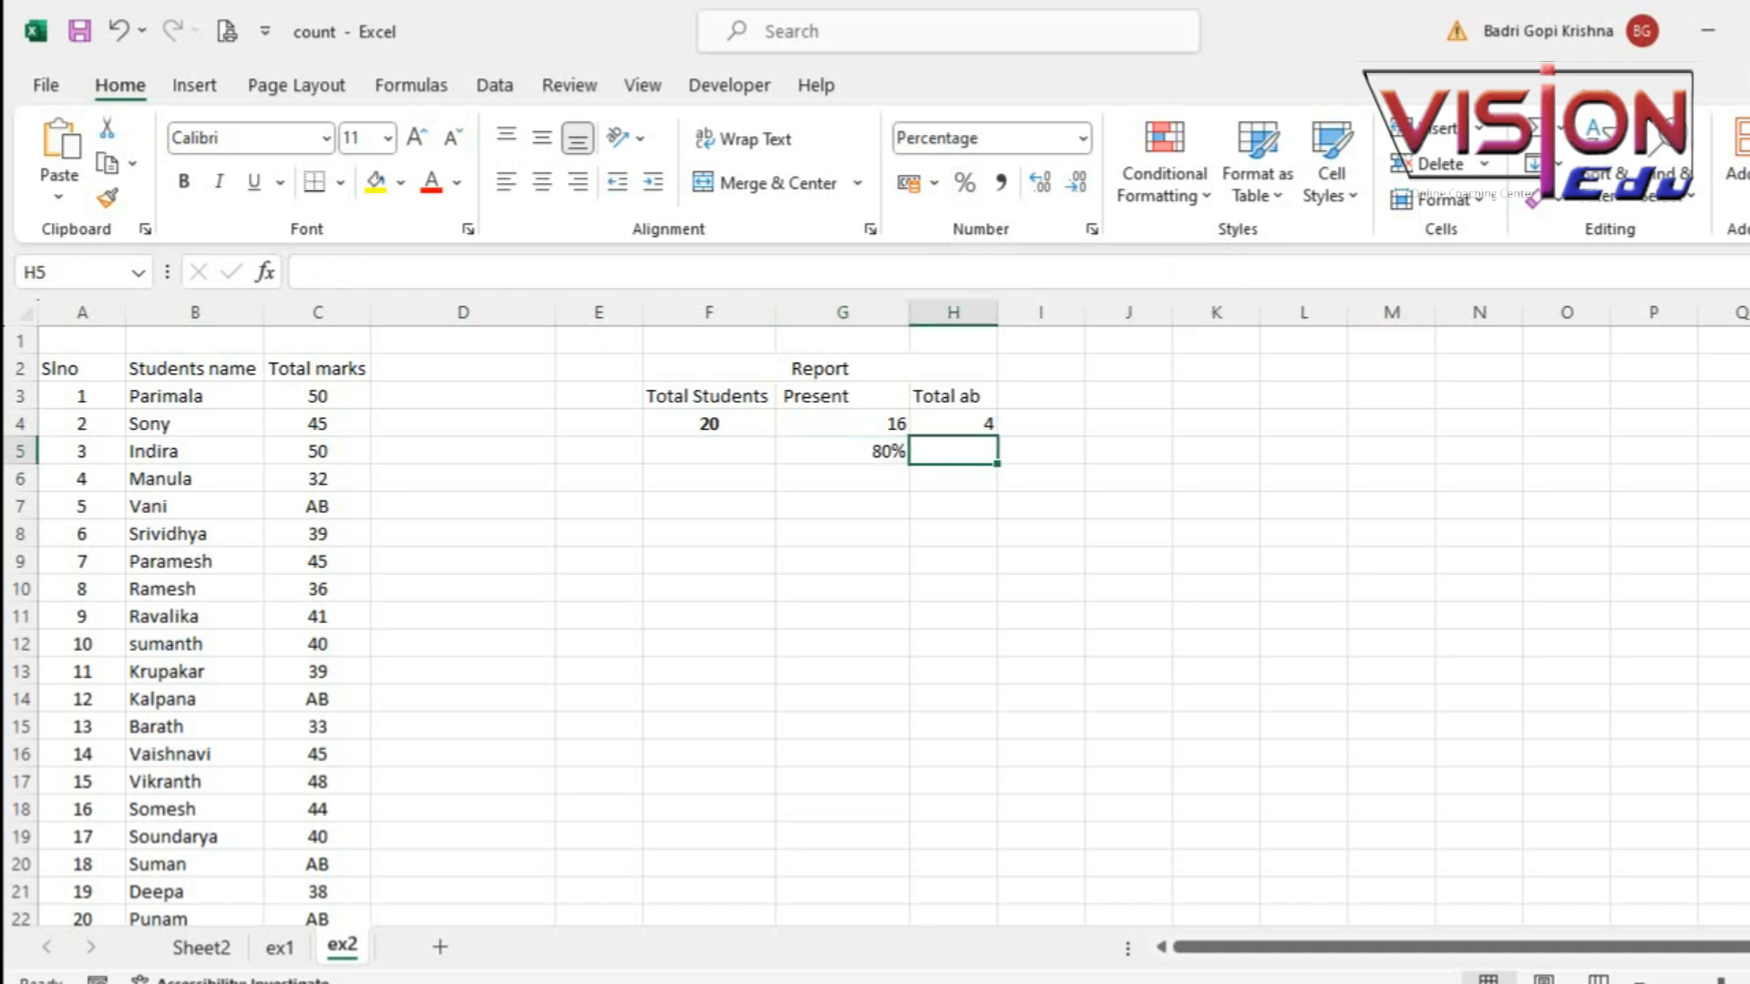
text(=)
key(Up)
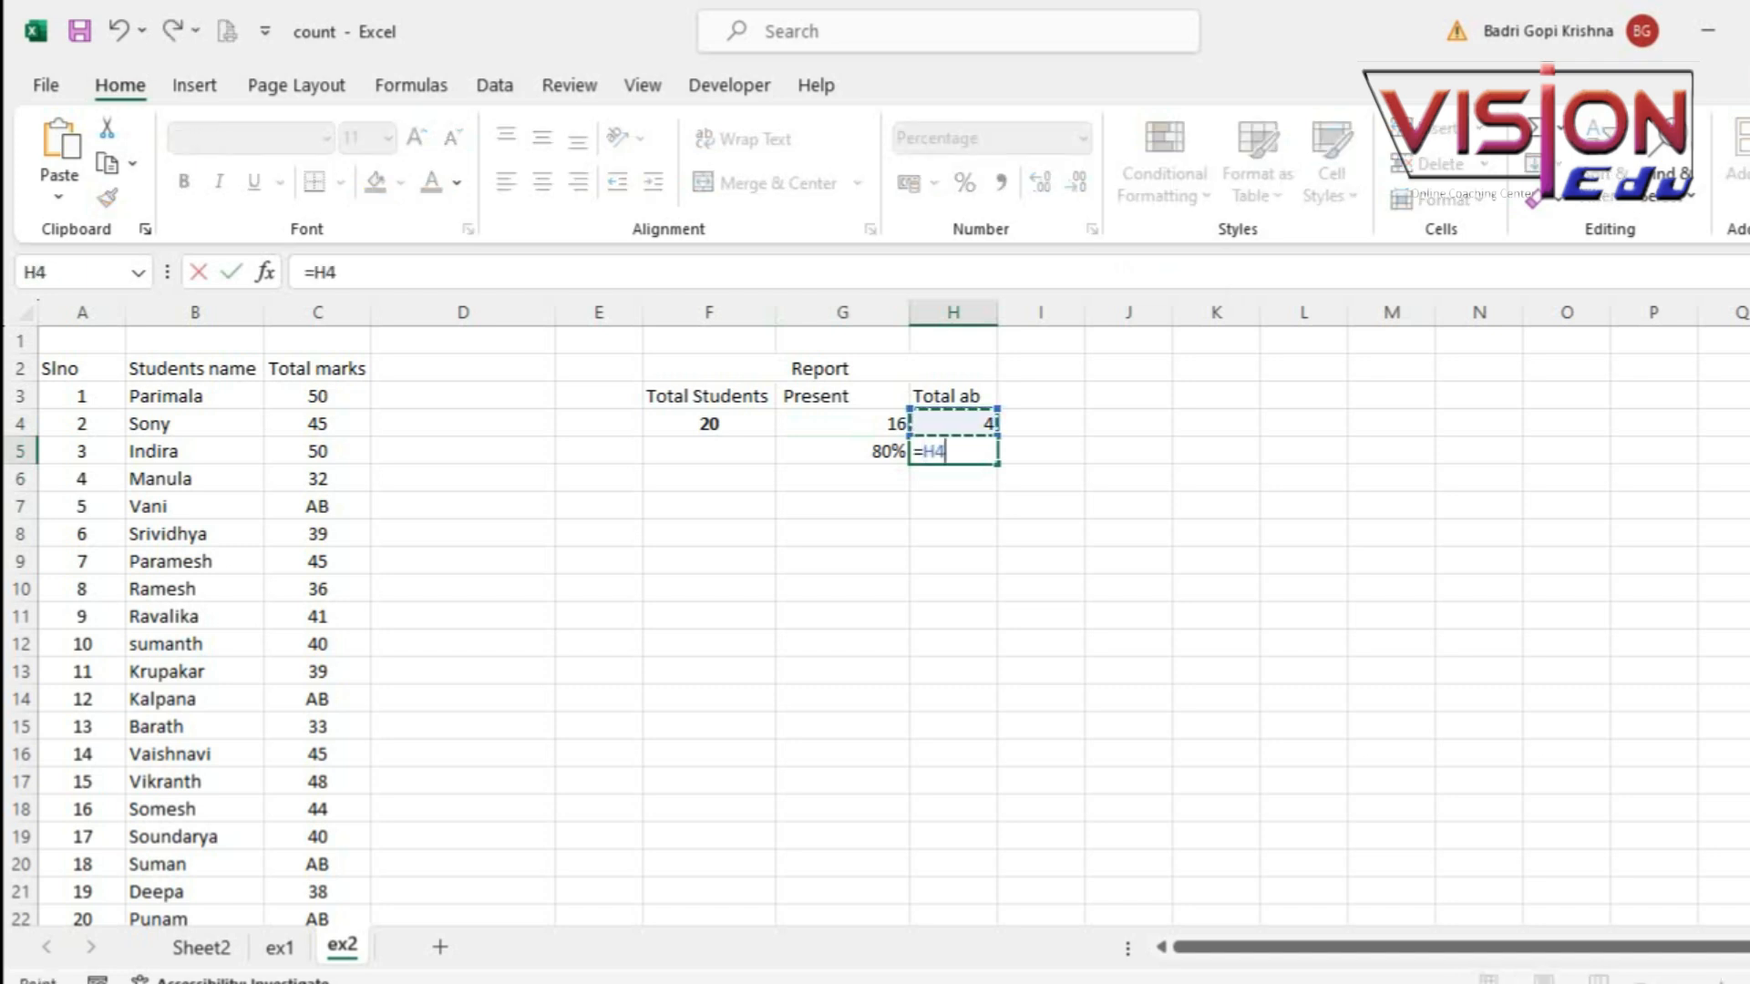
text(/)
key(Left)
key(Left)
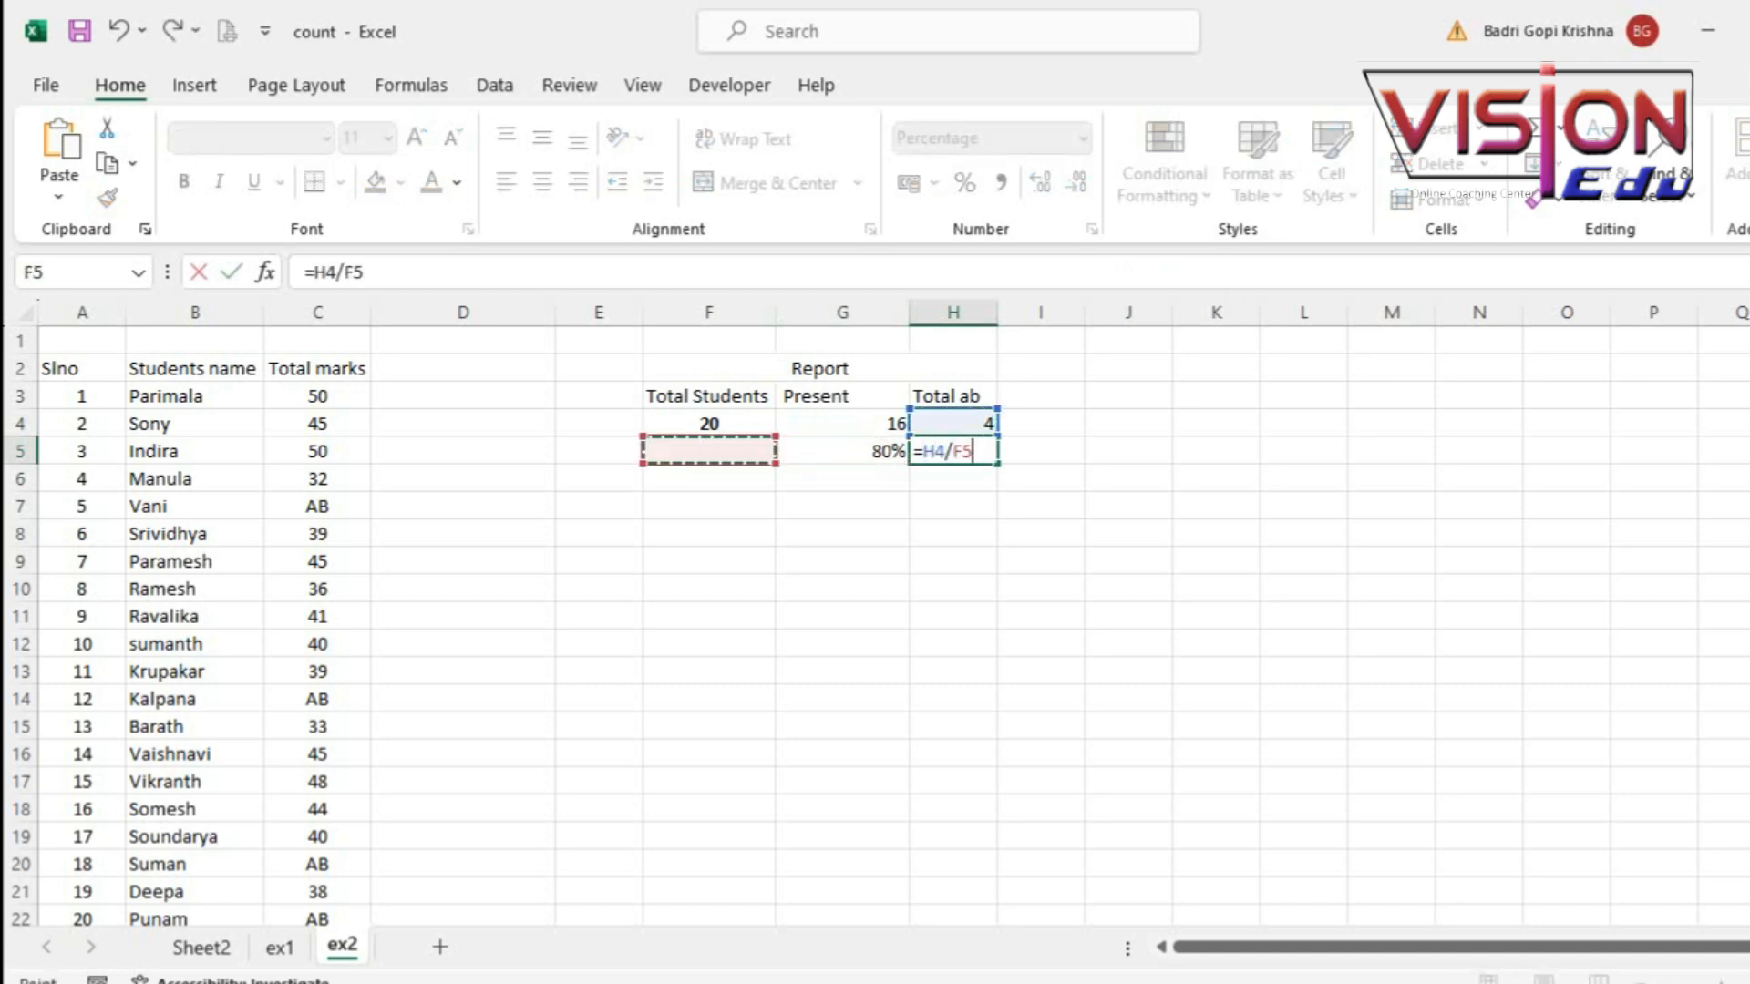
key(Up)
key(Return)
key(Up)
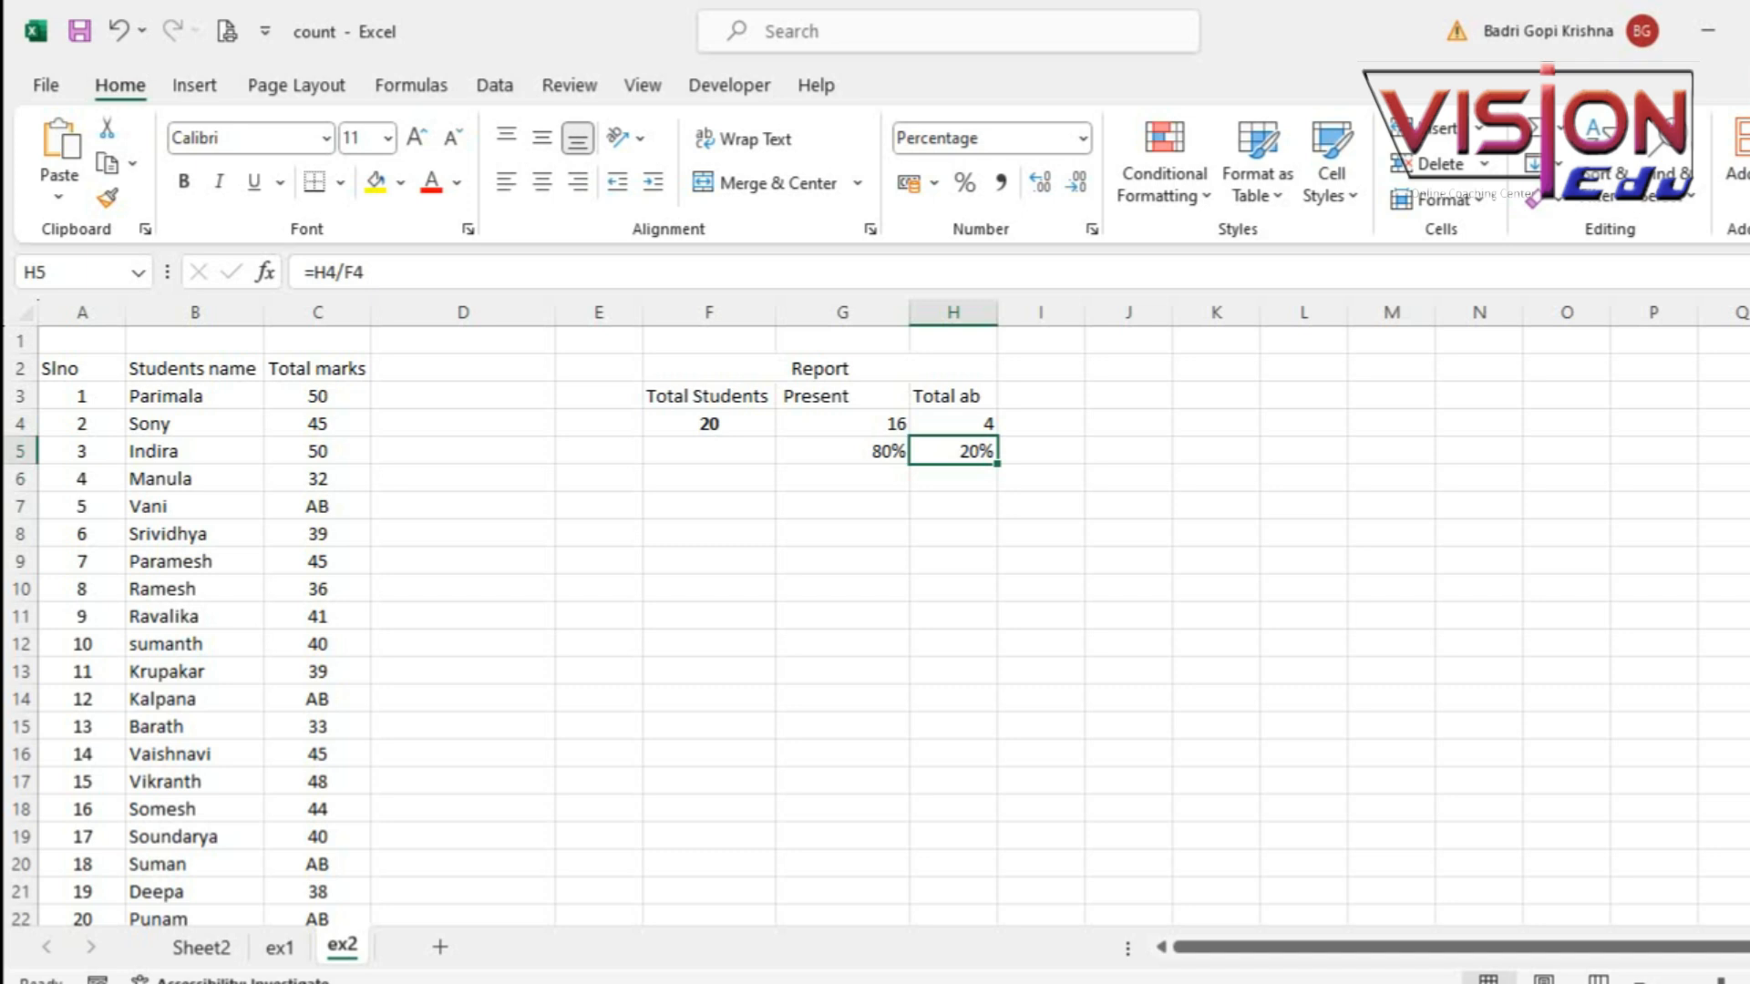
Step: Select the report figures in row 4 from Total Students through Total ab, F4:H4
key(Up)
key(Left)
key(Left)
key(Left)
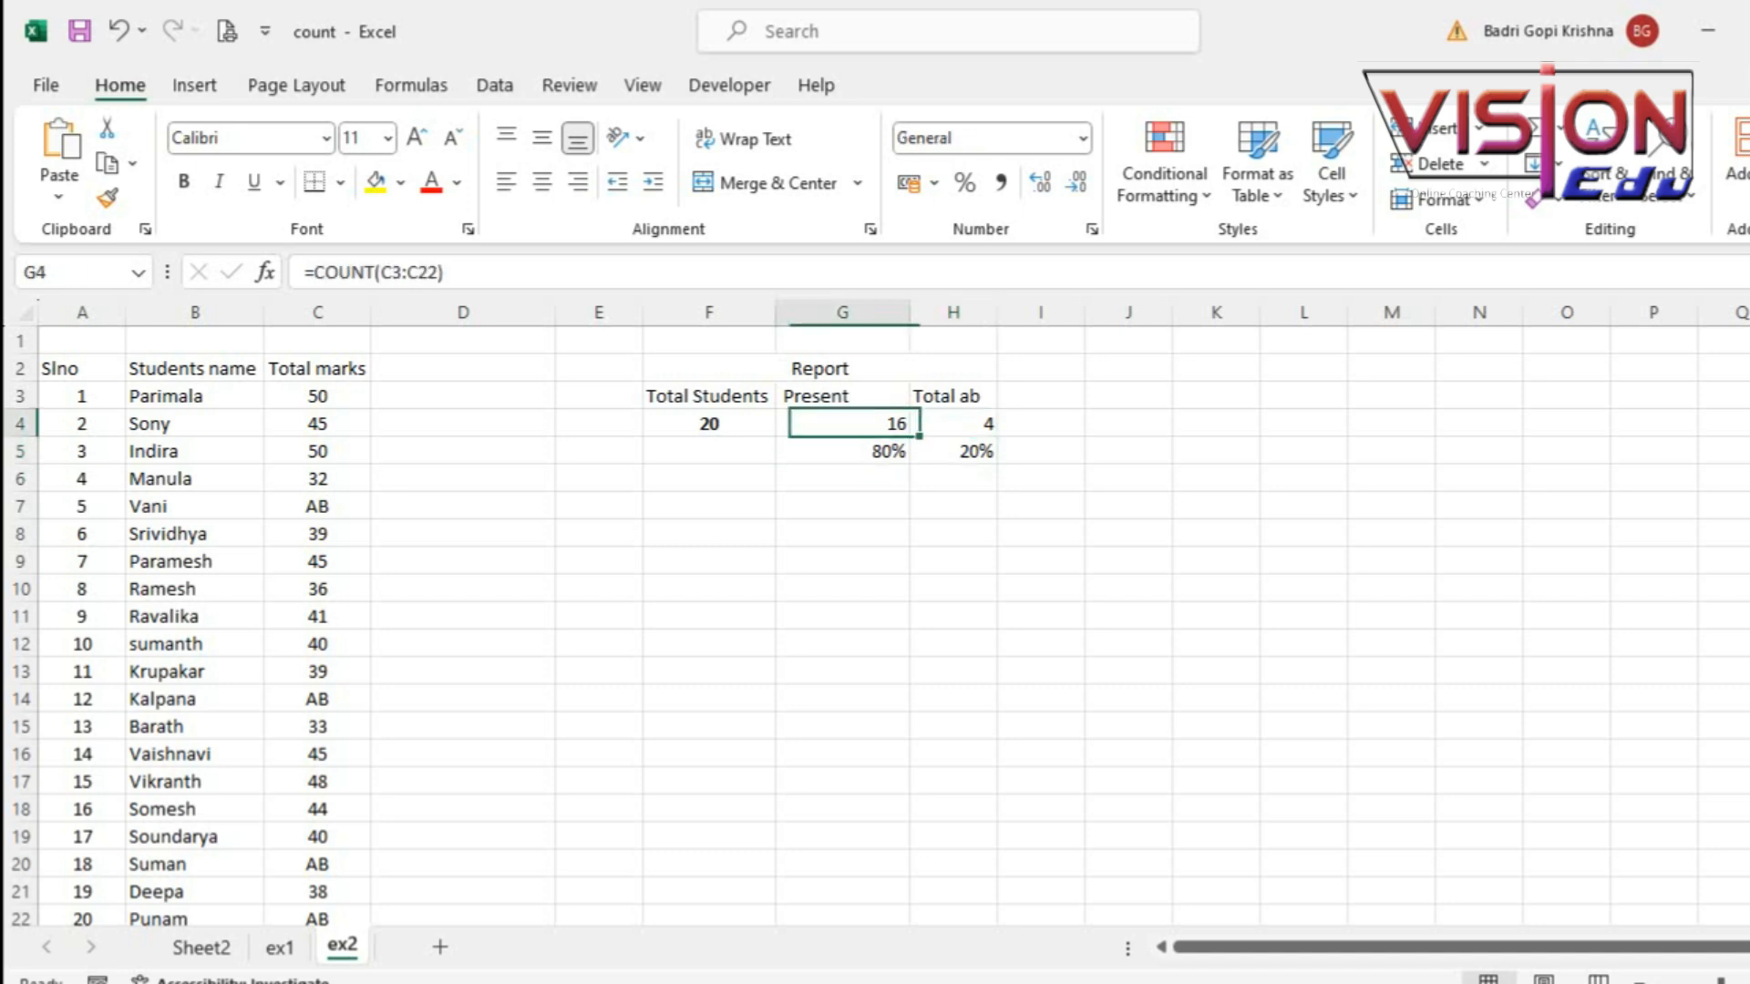
key(Right)
key(shift+Right)
key(shift+Right)
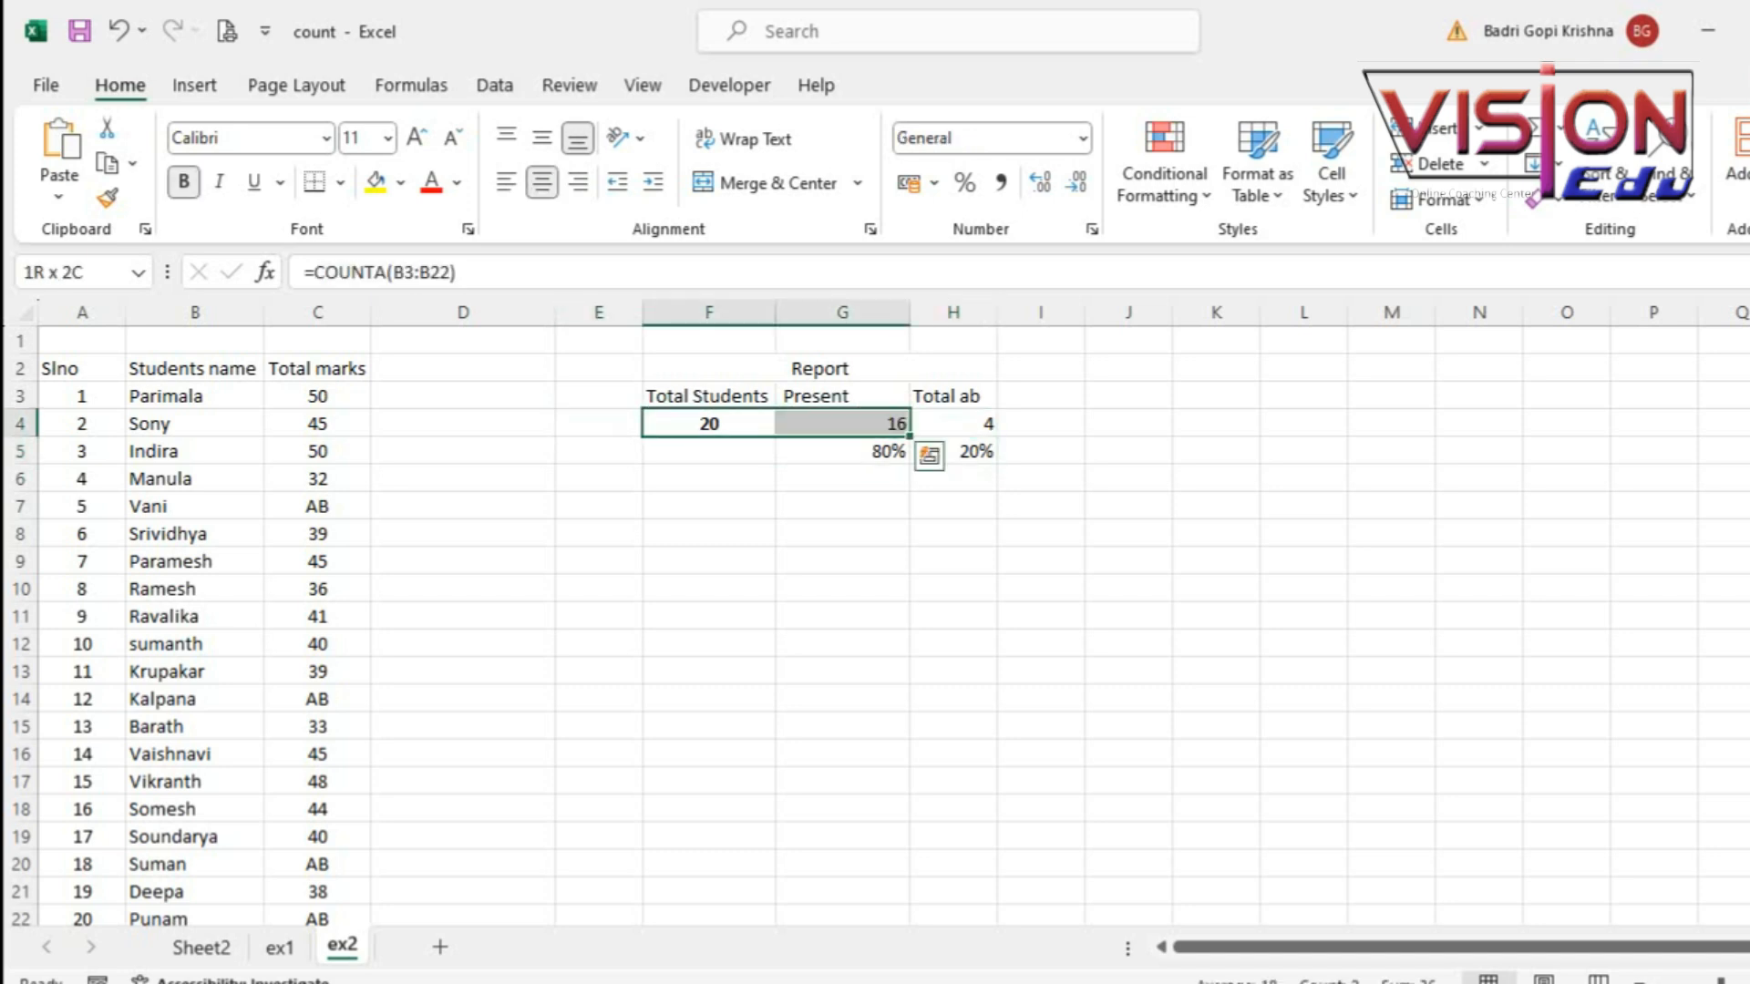